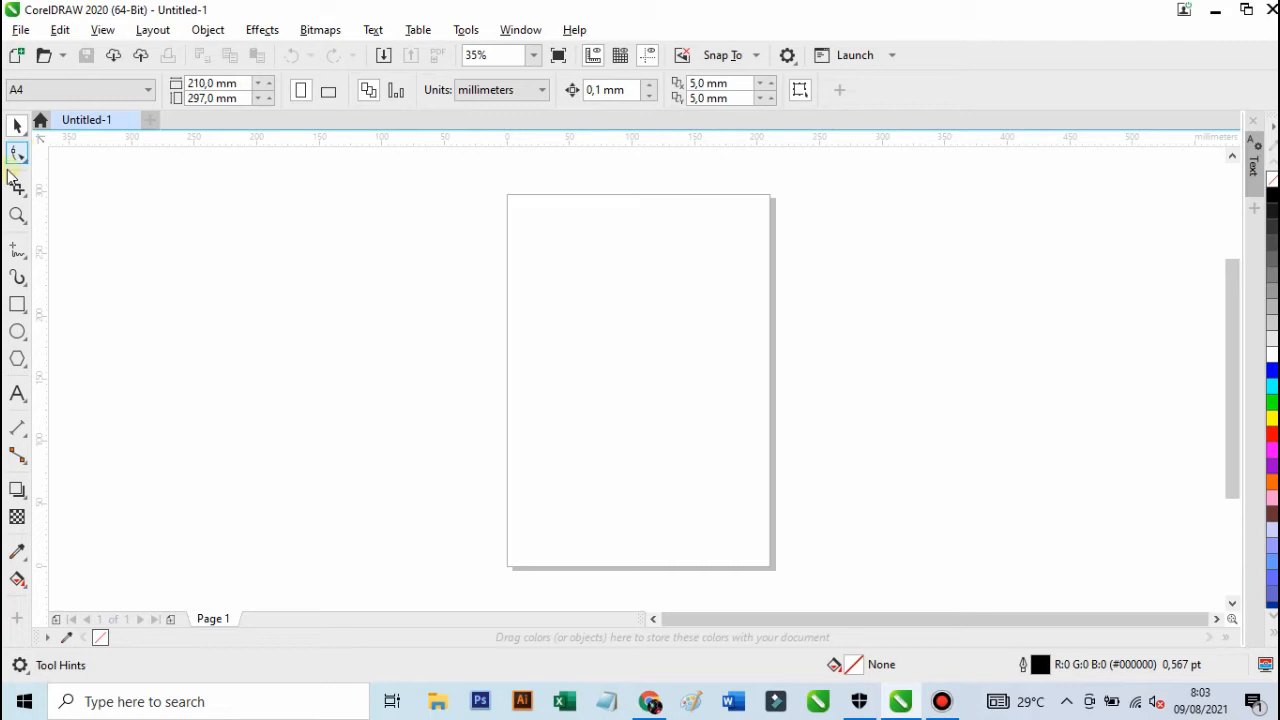
- Draw a rectangle about 146 by 142 mm on the page and move it up and to the right toward the centre
{"action": "left_click", "coordinate": [17, 304]}
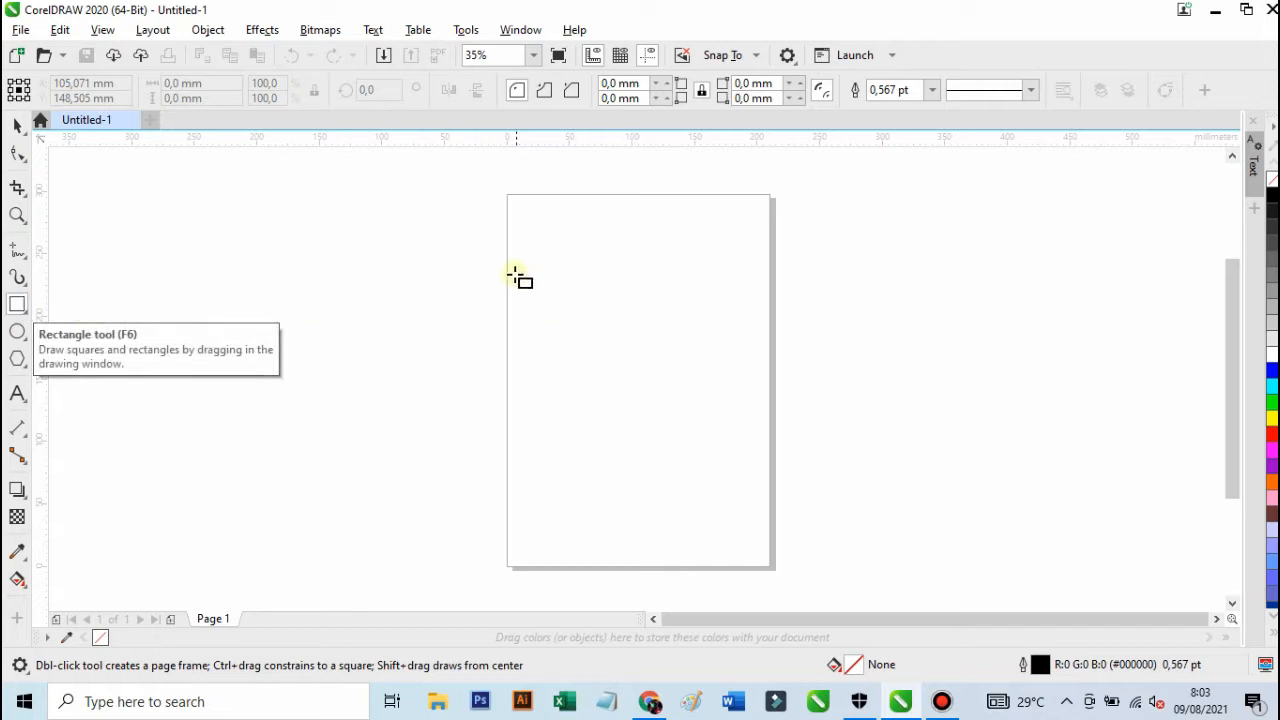
{"action": "left_click_drag", "start_coordinate": [521, 273], "coordinate": [704, 449]}
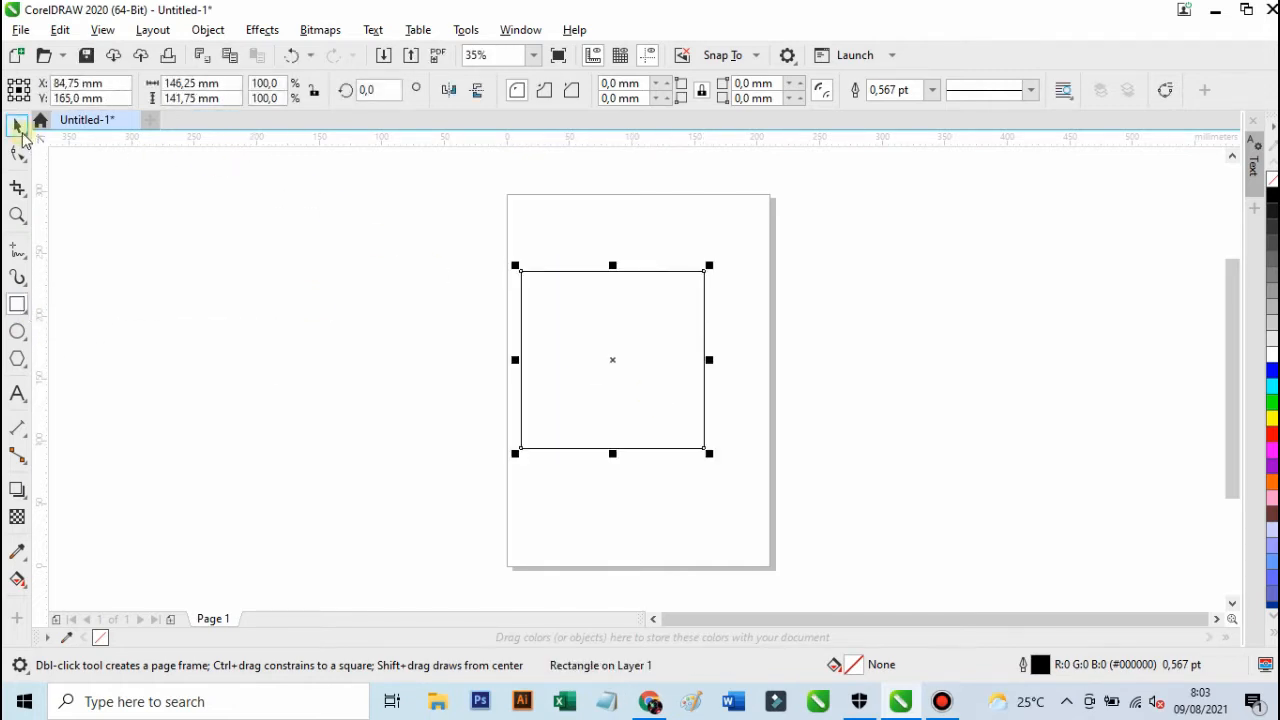
{"action": "left_click", "coordinate": [18, 127]}
{"action": "left_click_drag", "start_coordinate": [557, 300], "coordinate": [576, 282]}
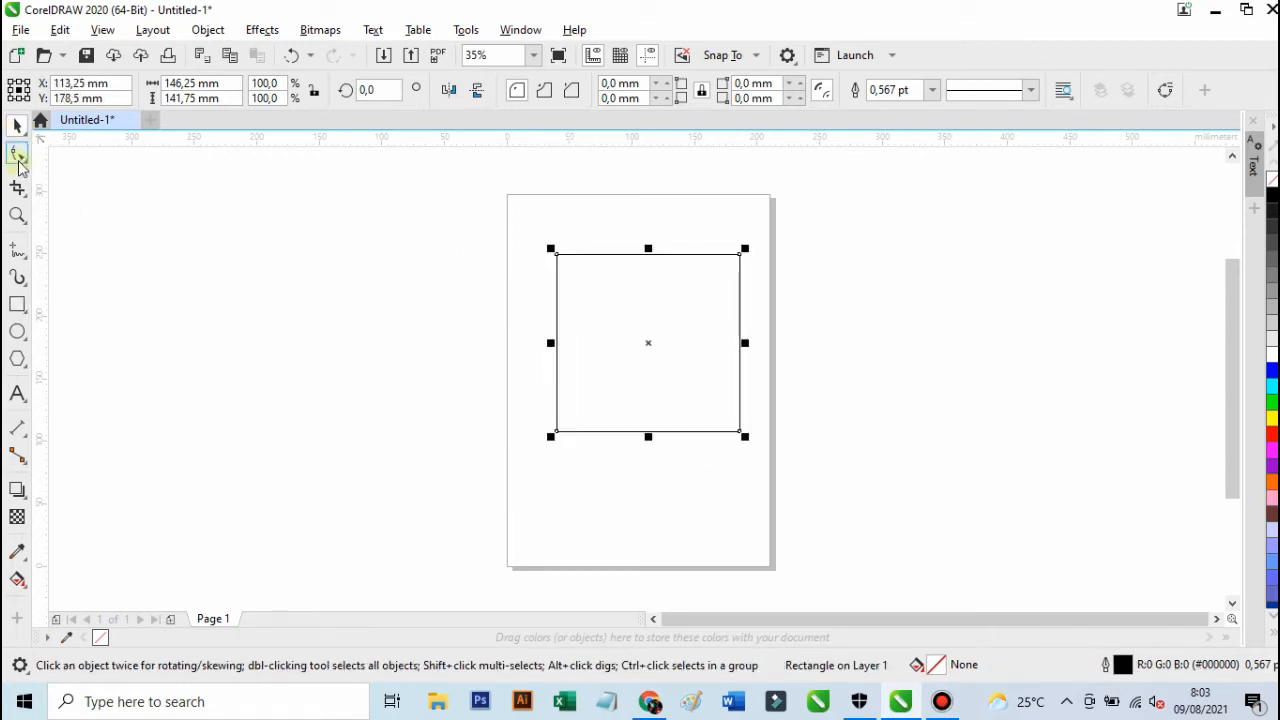
- Convert the rectangle to curves for node editing with the Shape tool
{"action": "left_click", "coordinate": [18, 156]}
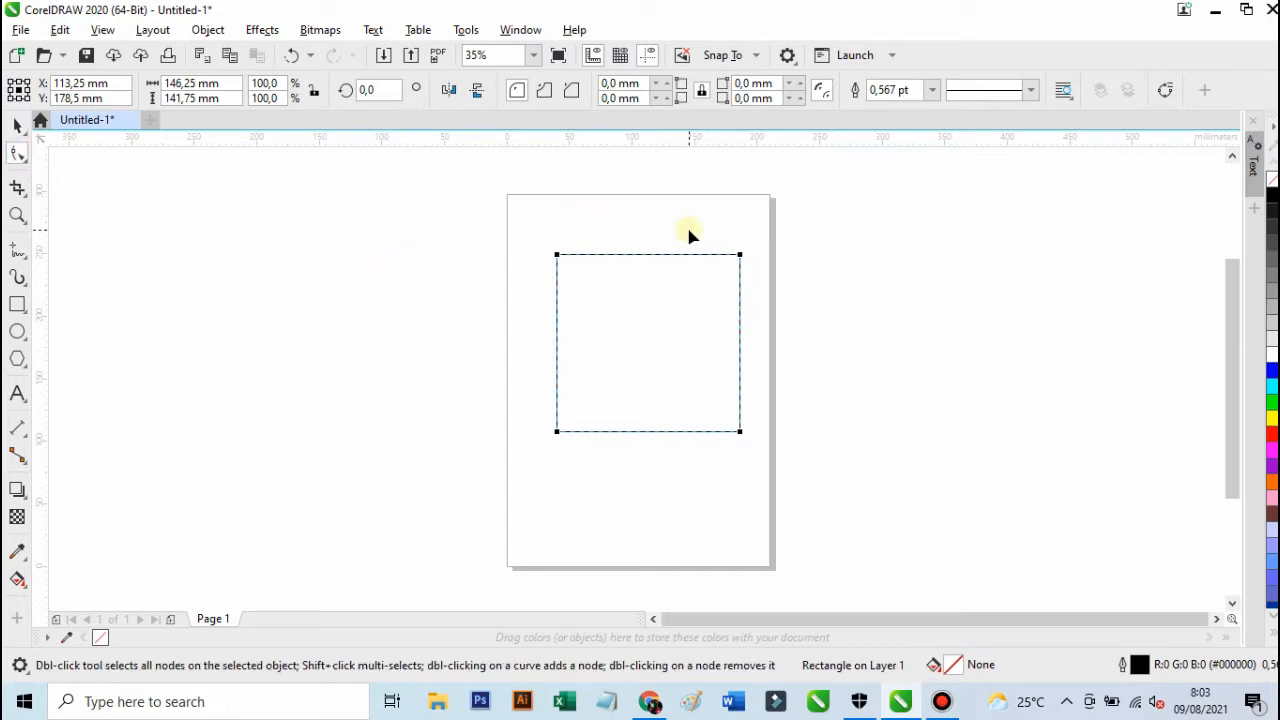
{"action": "scroll", "coordinate": [748, 242], "scroll_direction": "up", "scroll_amount": 2}
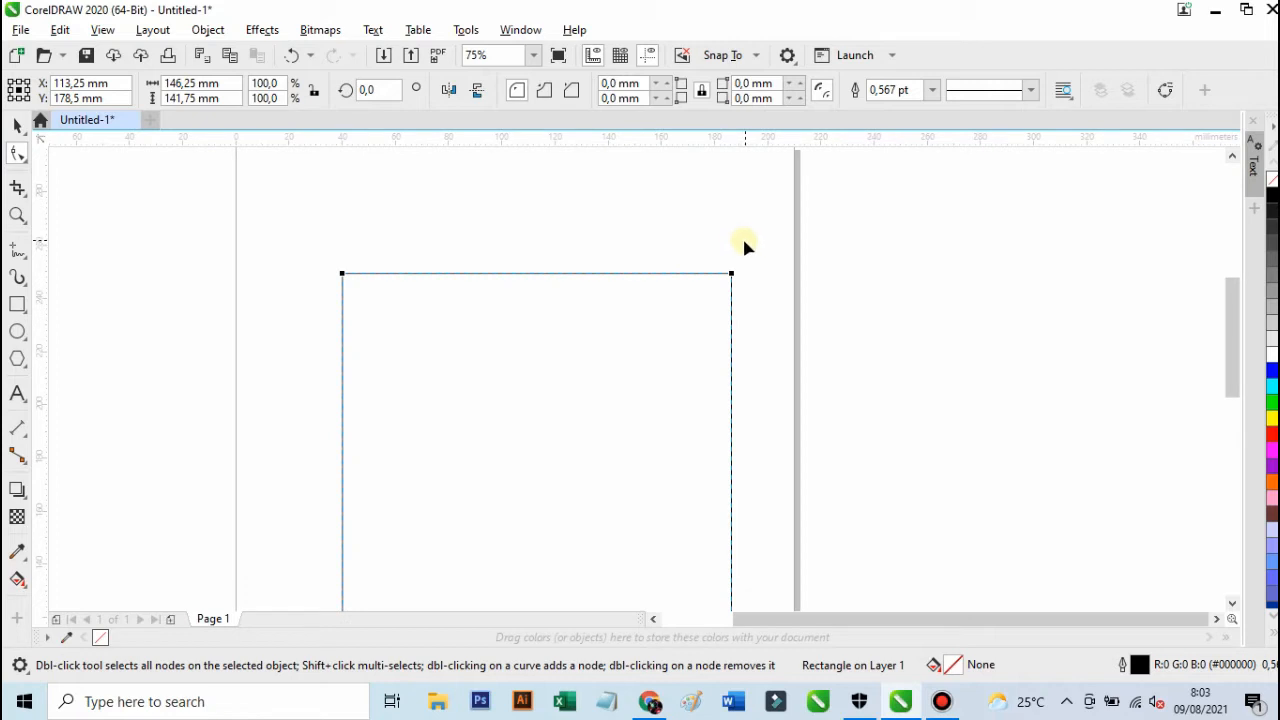
{"action": "scroll", "coordinate": [743, 242], "scroll_direction": "down", "scroll_amount": 2}
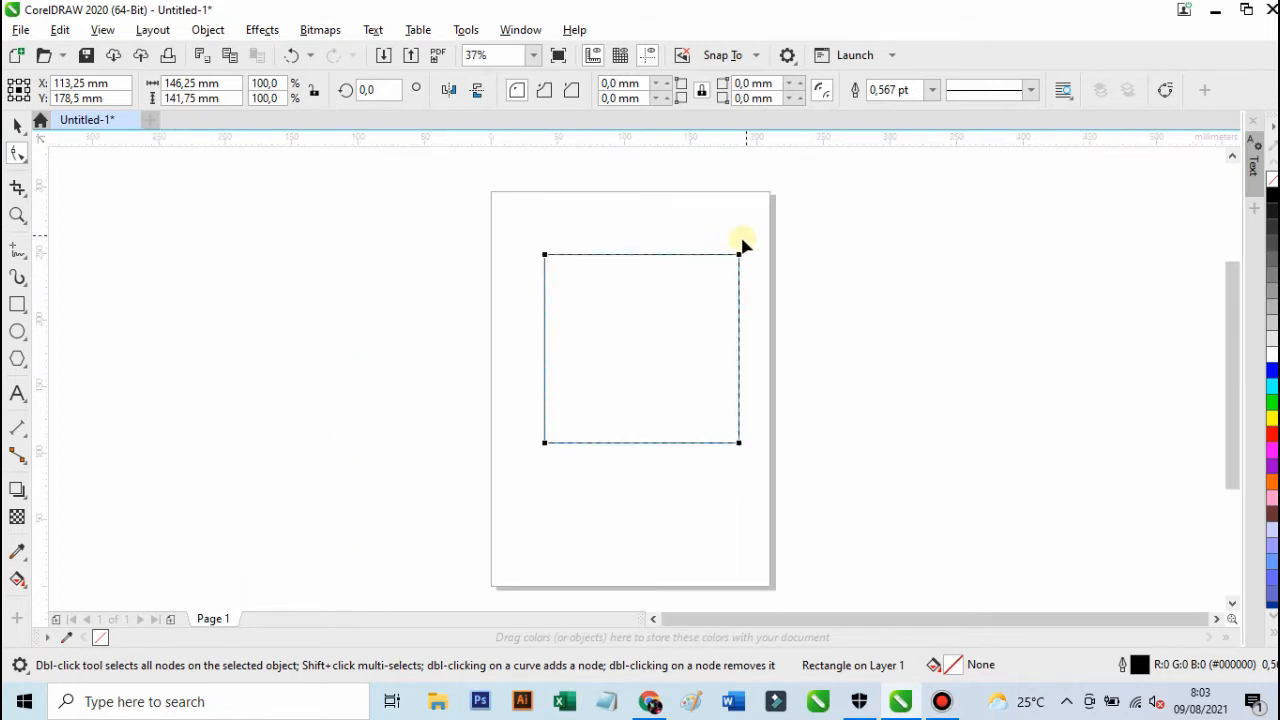
{"action": "right_click", "coordinate": [630, 280]}
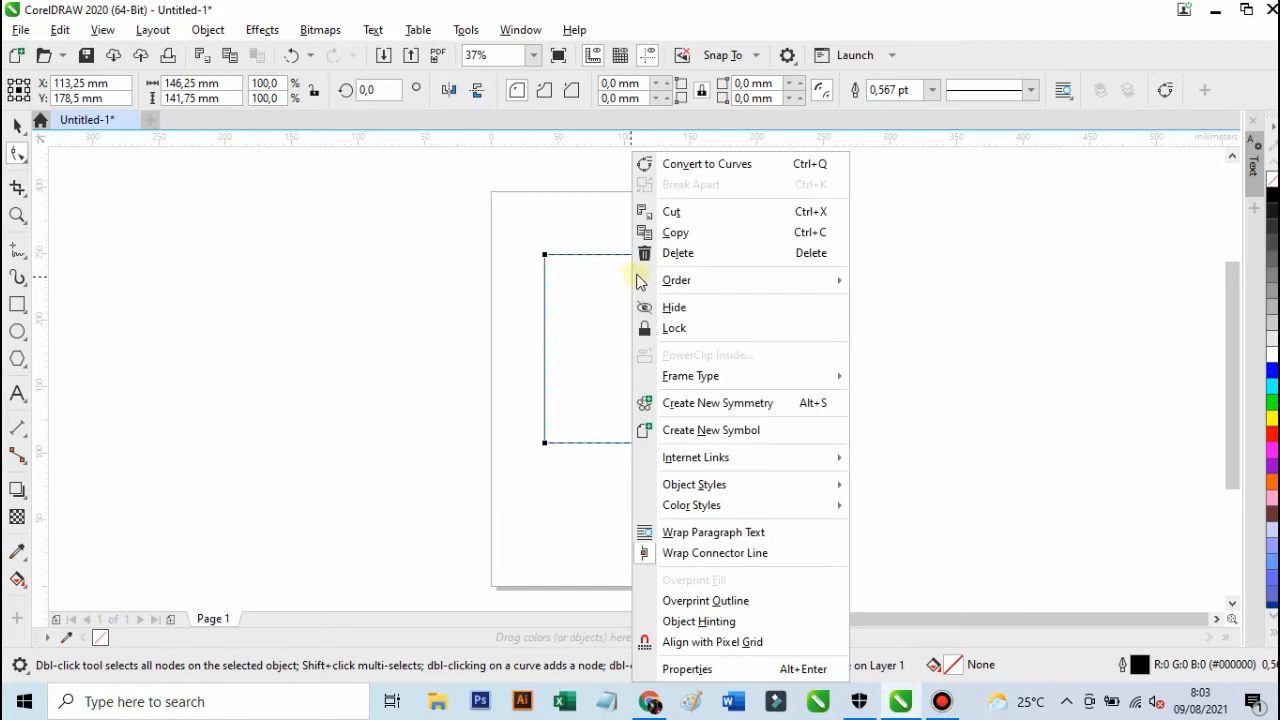
{"action": "left_click", "coordinate": [776, 168]}
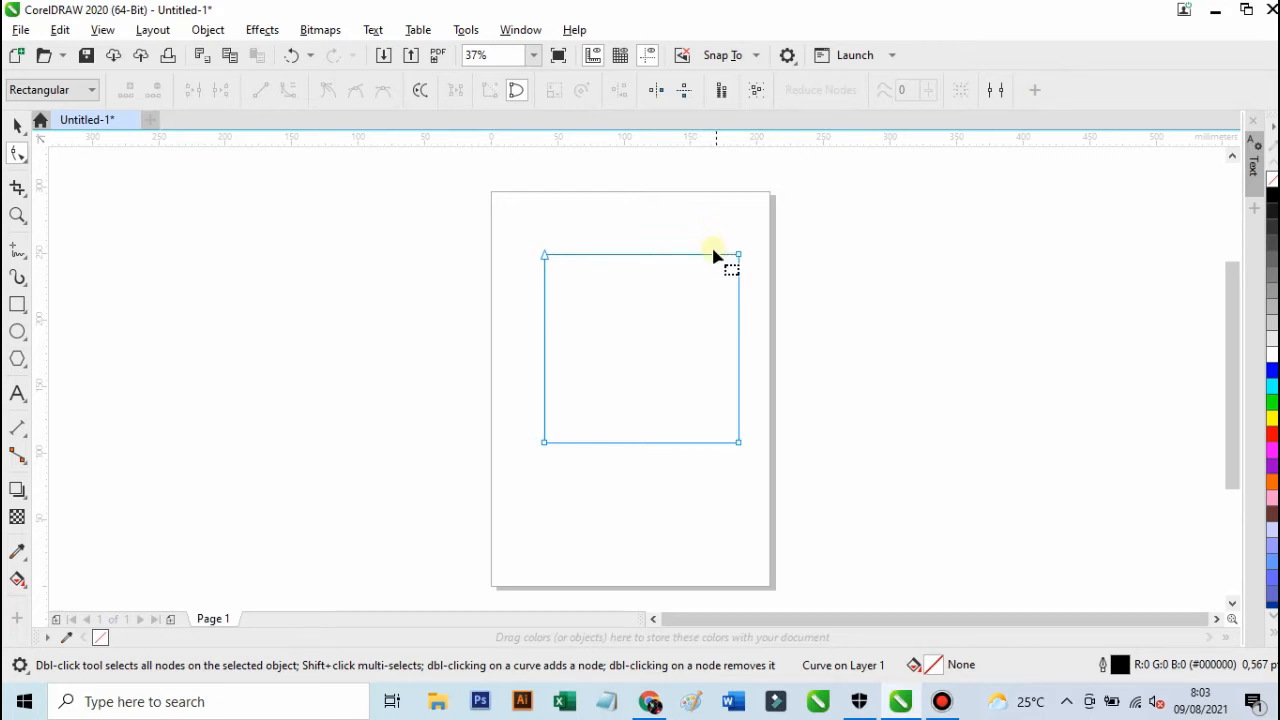
- Add a node in the middle of the shape's upper edge and pull it down into a V-shaped notch
{"action": "scroll", "coordinate": [714, 251], "scroll_direction": "up", "scroll_amount": 2}
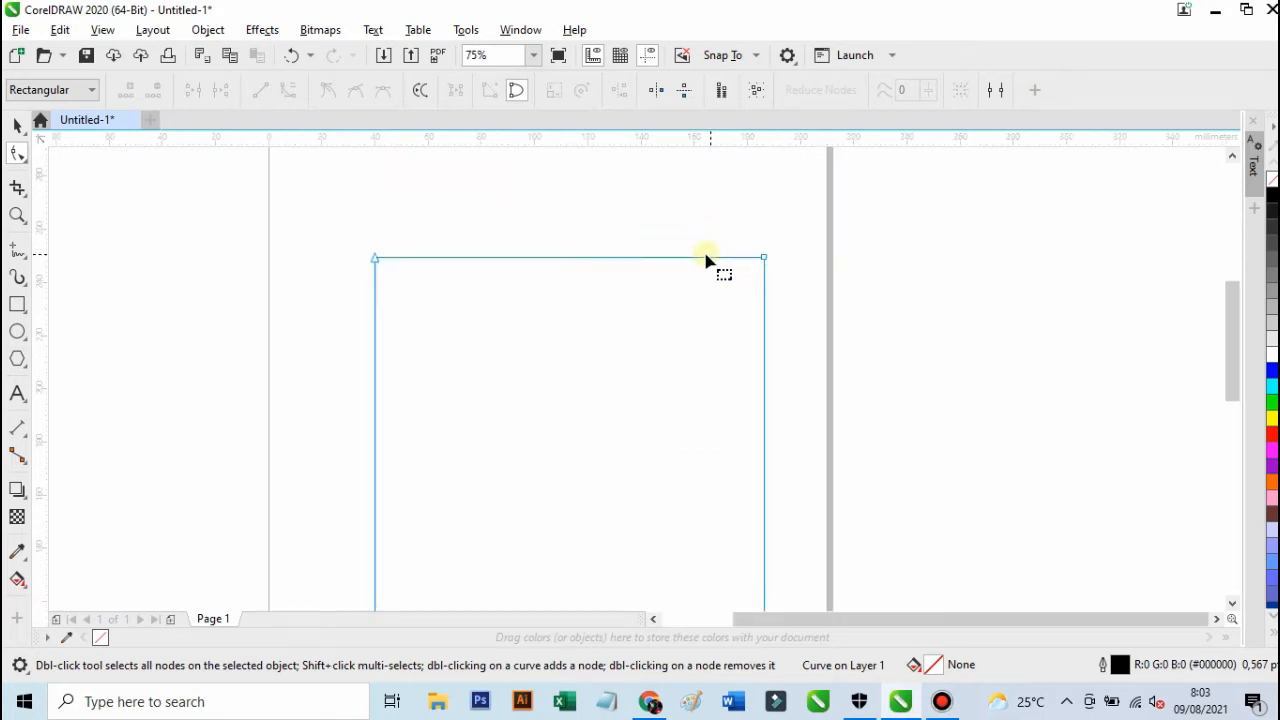
{"action": "double_click", "coordinate": [578, 260]}
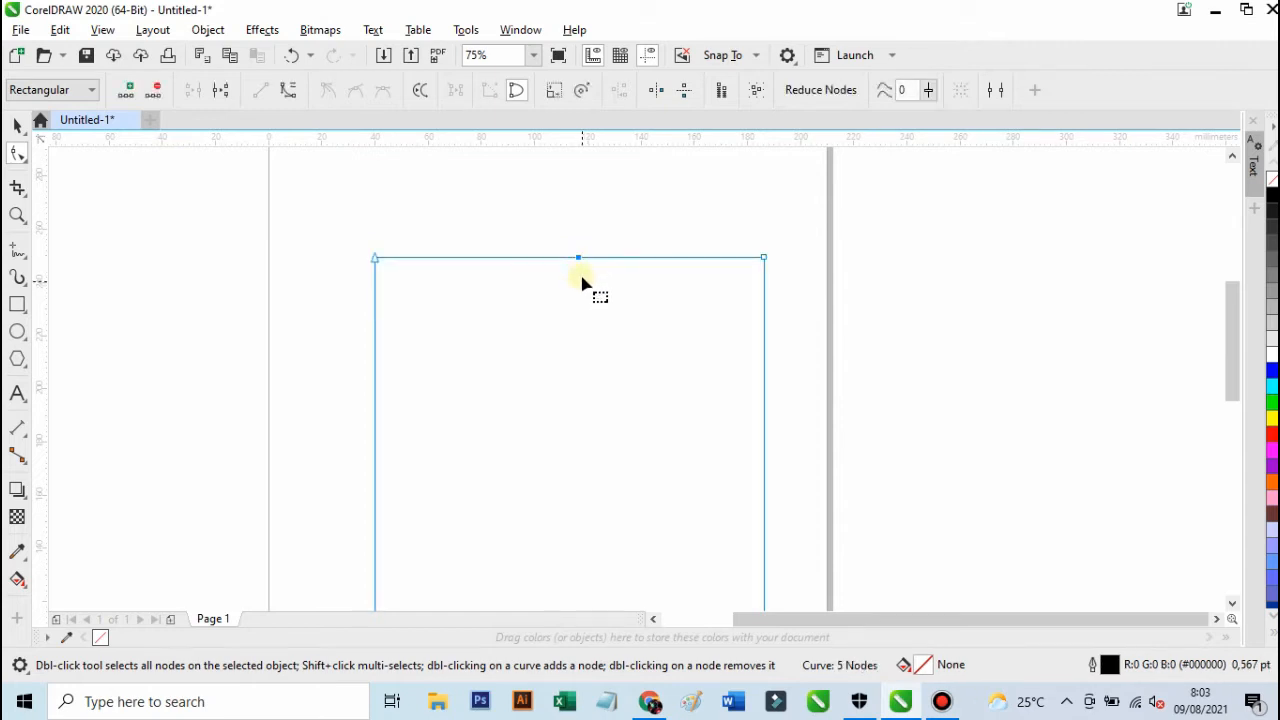
{"action": "left_click_drag", "start_coordinate": [580, 270], "coordinate": [589, 440]}
{"action": "scroll", "coordinate": [597, 397], "scroll_direction": "up", "scroll_amount": 2}
{"action": "scroll", "coordinate": [597, 397], "scroll_direction": "down", "scroll_amount": 2}
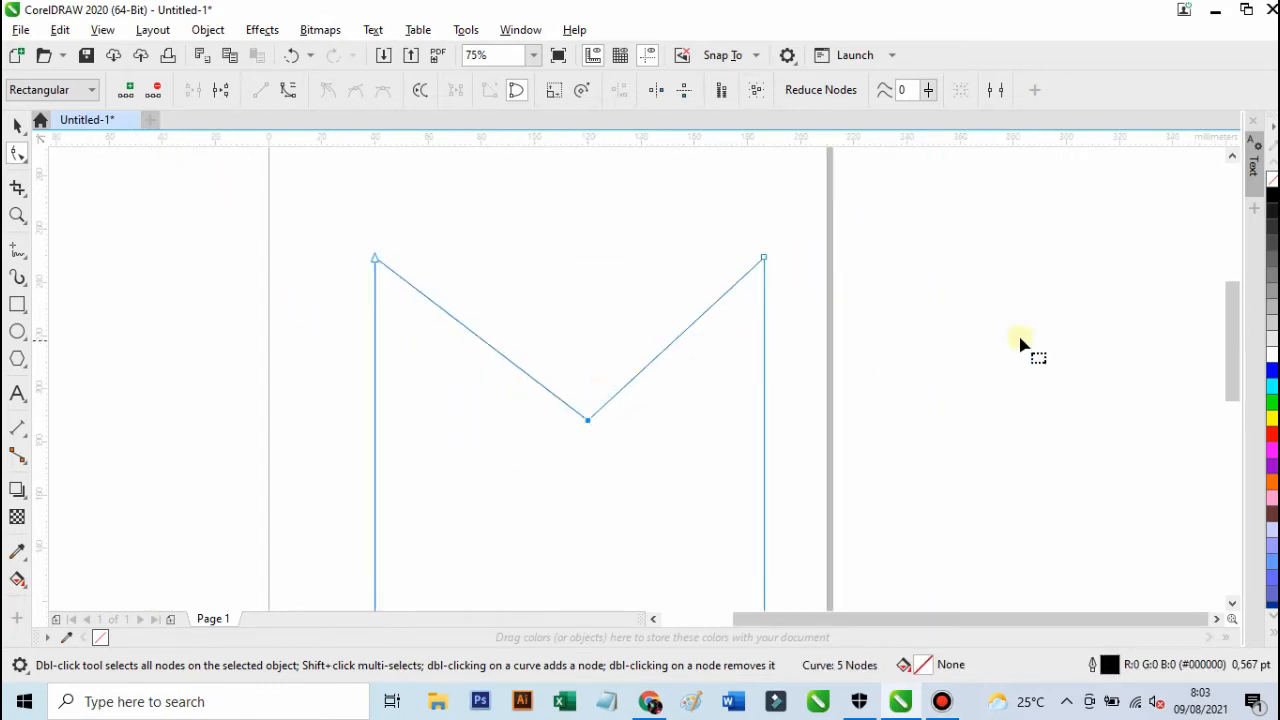
- Add a node in the middle of the shape's lower edge and pull it down into a point
{"action": "scroll", "coordinate": [1235, 345], "scroll_direction": "down", "scroll_amount": 1}
{"action": "scroll", "coordinate": [1235, 345], "scroll_direction": "down", "scroll_amount": 3}
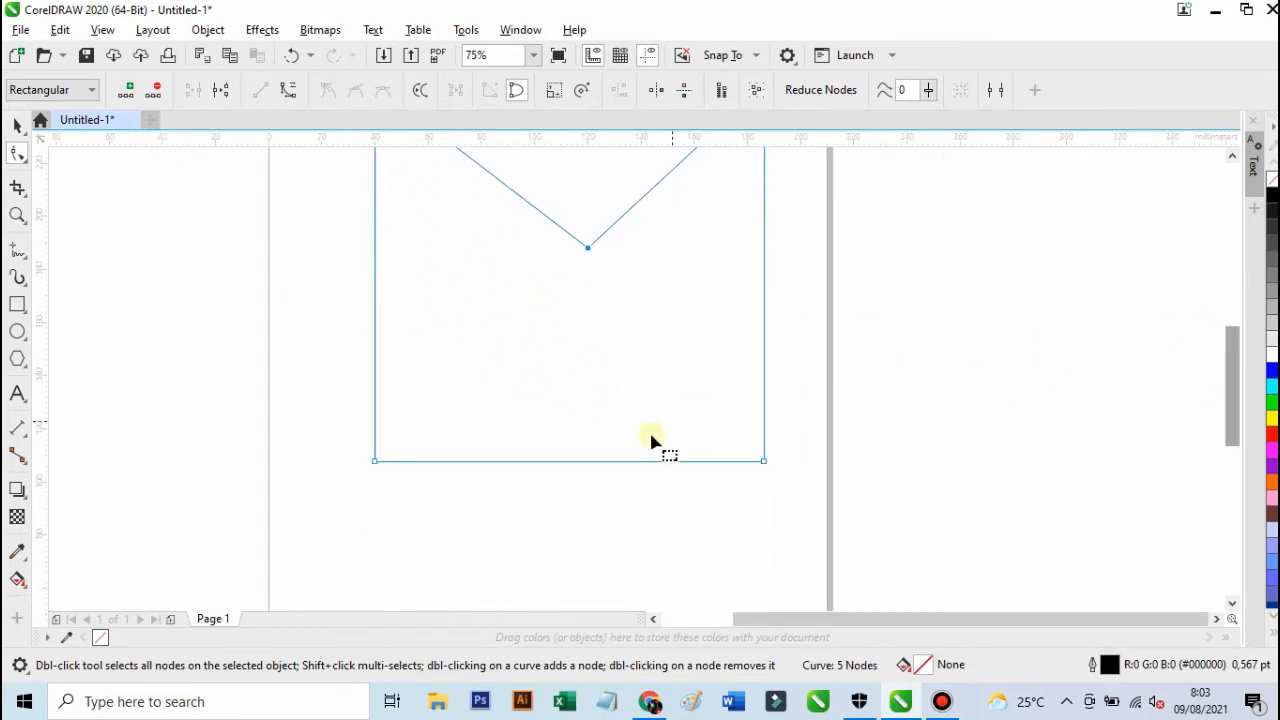
{"action": "double_click", "coordinate": [572, 461]}
{"action": "left_click_drag", "start_coordinate": [572, 461], "coordinate": [584, 562]}
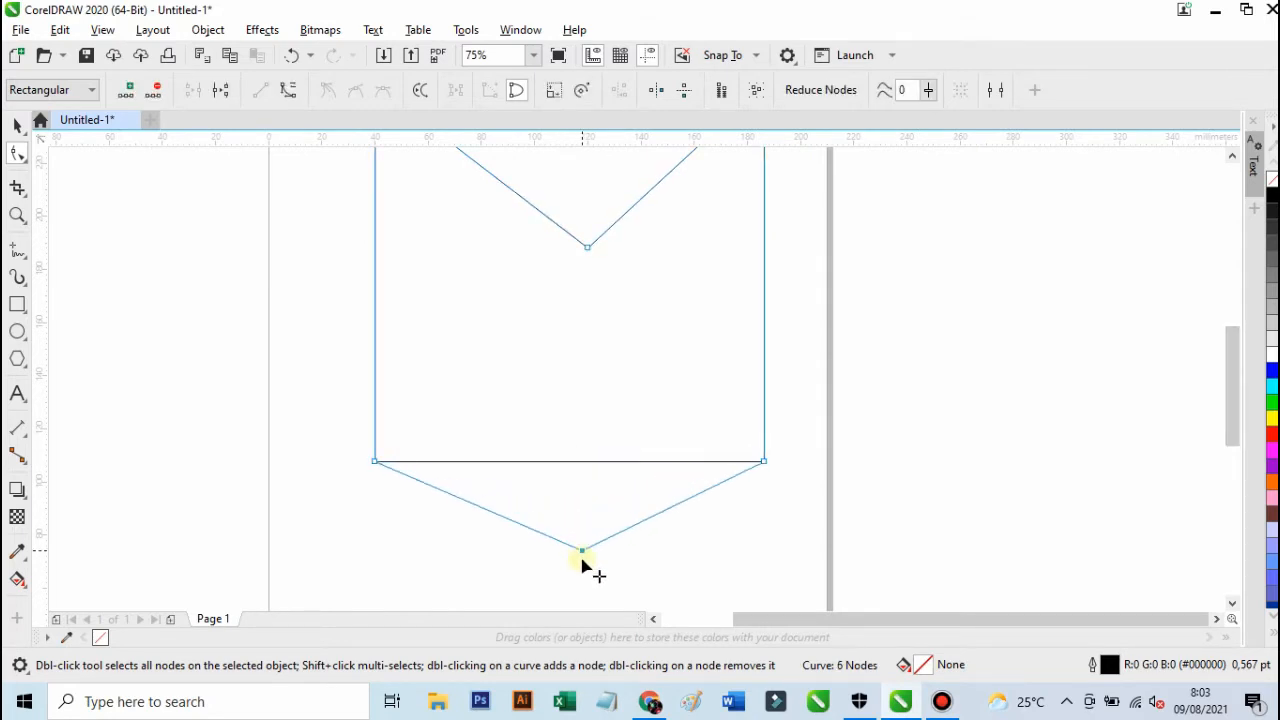
- Delete the shape's lower-left corner node and convert the resulting slanted left side from a line to a curve
{"action": "double_click", "coordinate": [375, 463]}
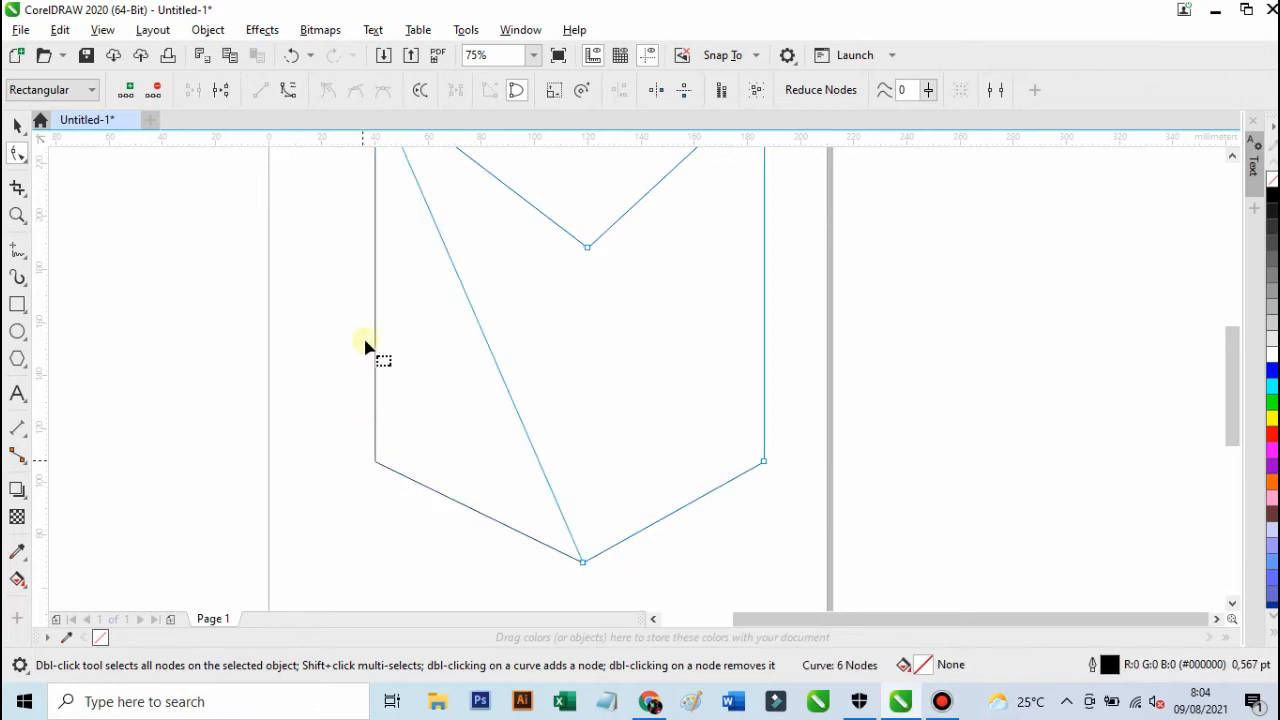
{"action": "scroll", "coordinate": [460, 287], "scroll_direction": "up", "scroll_amount": 2}
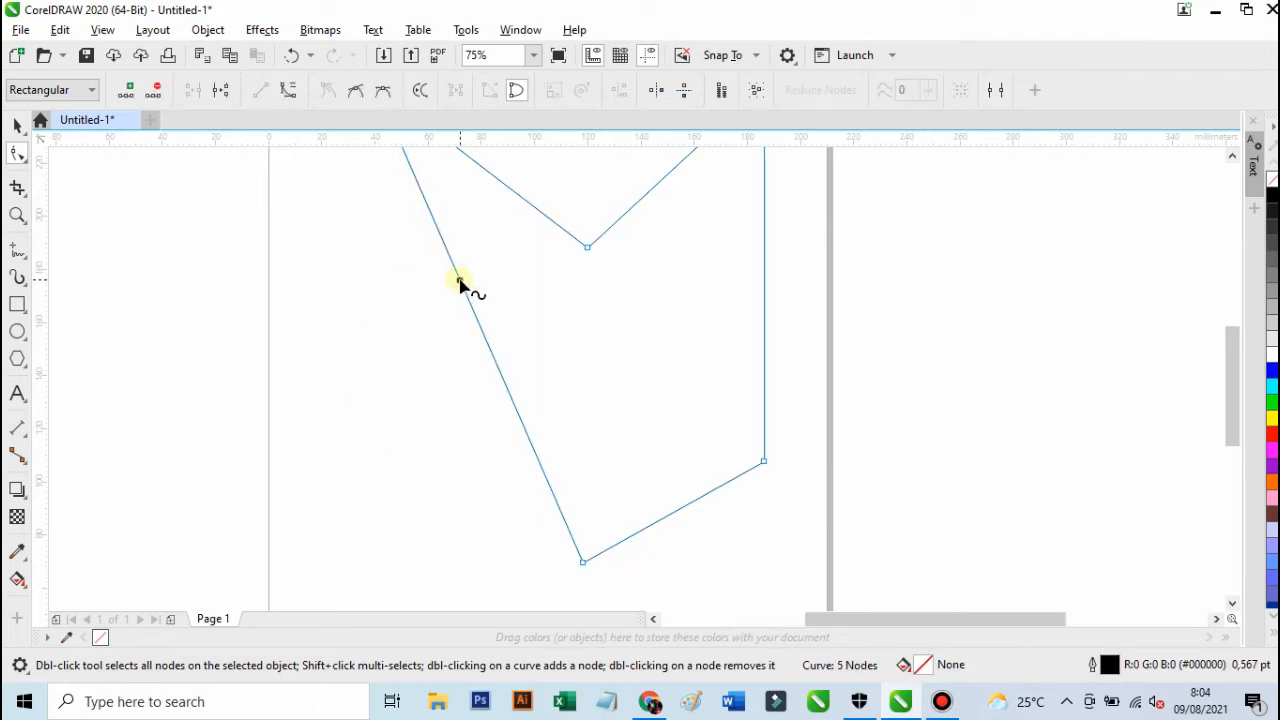
{"action": "left_click", "coordinate": [460, 281]}
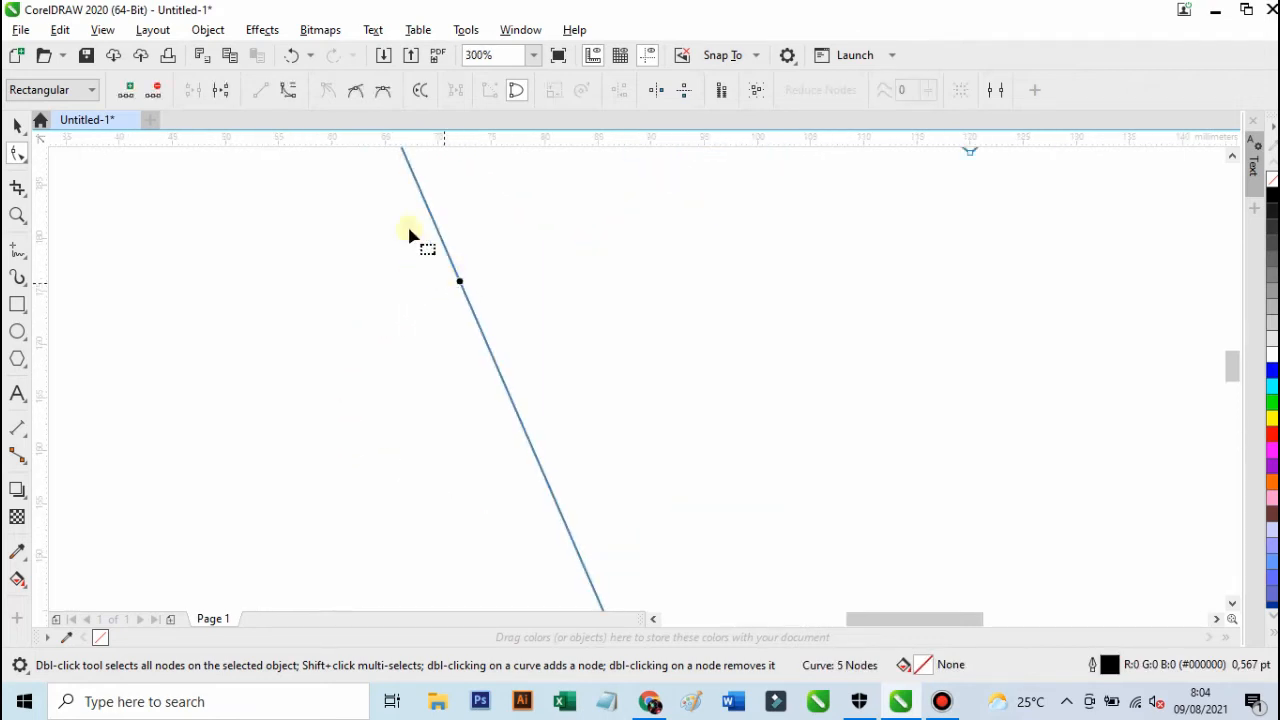
{"action": "left_click", "coordinate": [288, 90]}
{"action": "scroll", "coordinate": [335, 175], "scroll_direction": "down", "scroll_amount": 2}
{"action": "scroll", "coordinate": [330, 163], "scroll_direction": "down", "scroll_amount": 1}
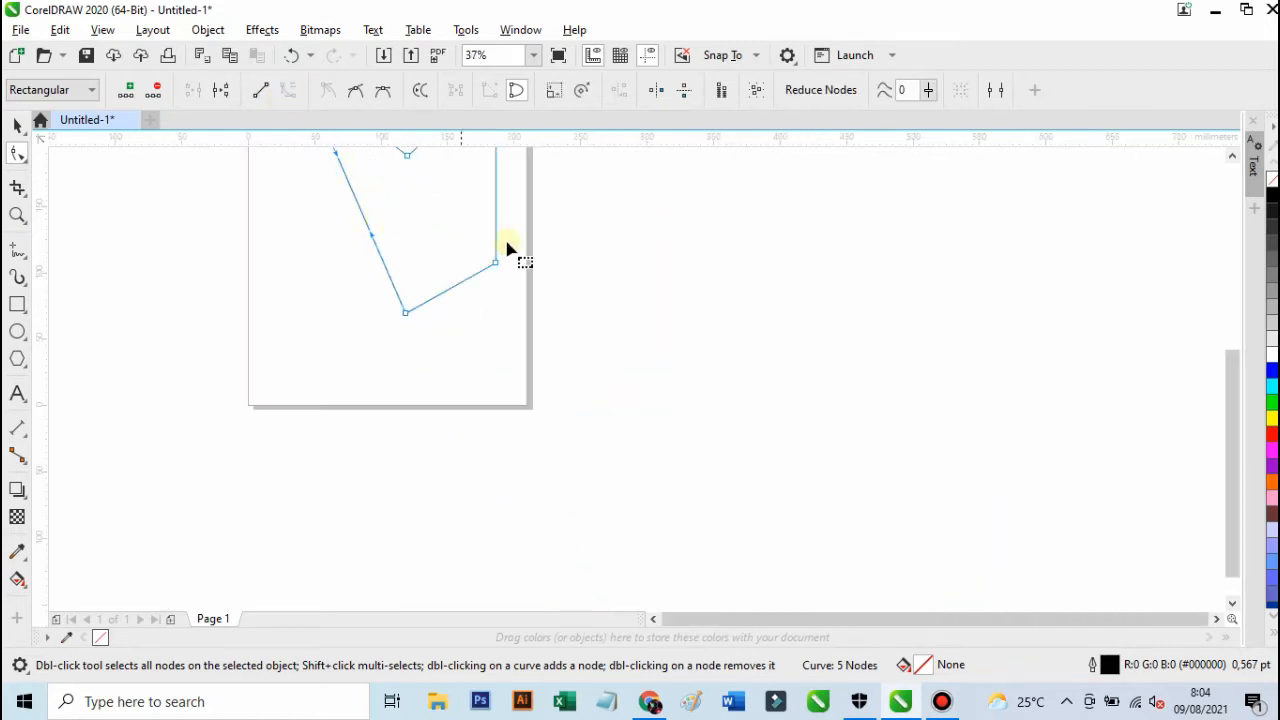
- Convert the shape's vertical right side from a line to a curve
{"action": "scroll", "coordinate": [517, 231], "scroll_direction": "up", "scroll_amount": 2}
{"action": "left_click", "coordinate": [426, 199]}
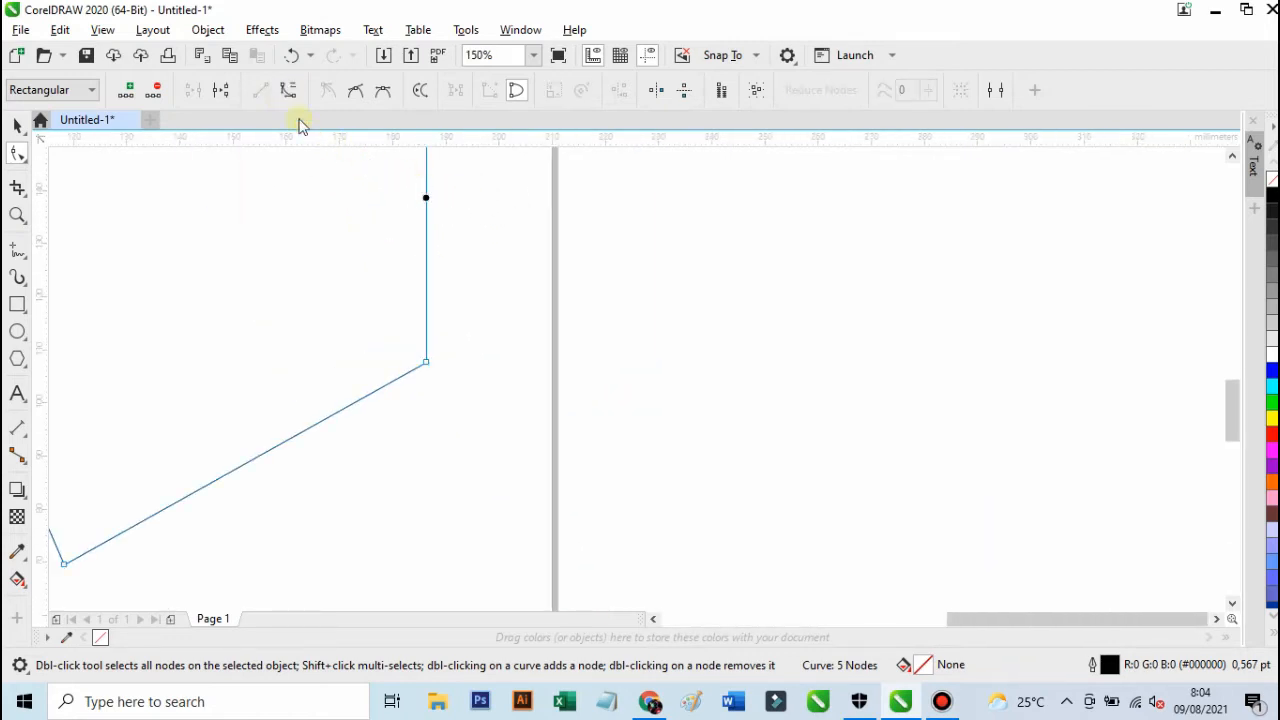
{"action": "left_click", "coordinate": [288, 90]}
{"action": "scroll", "coordinate": [345, 175], "scroll_direction": "down", "scroll_amount": 5}
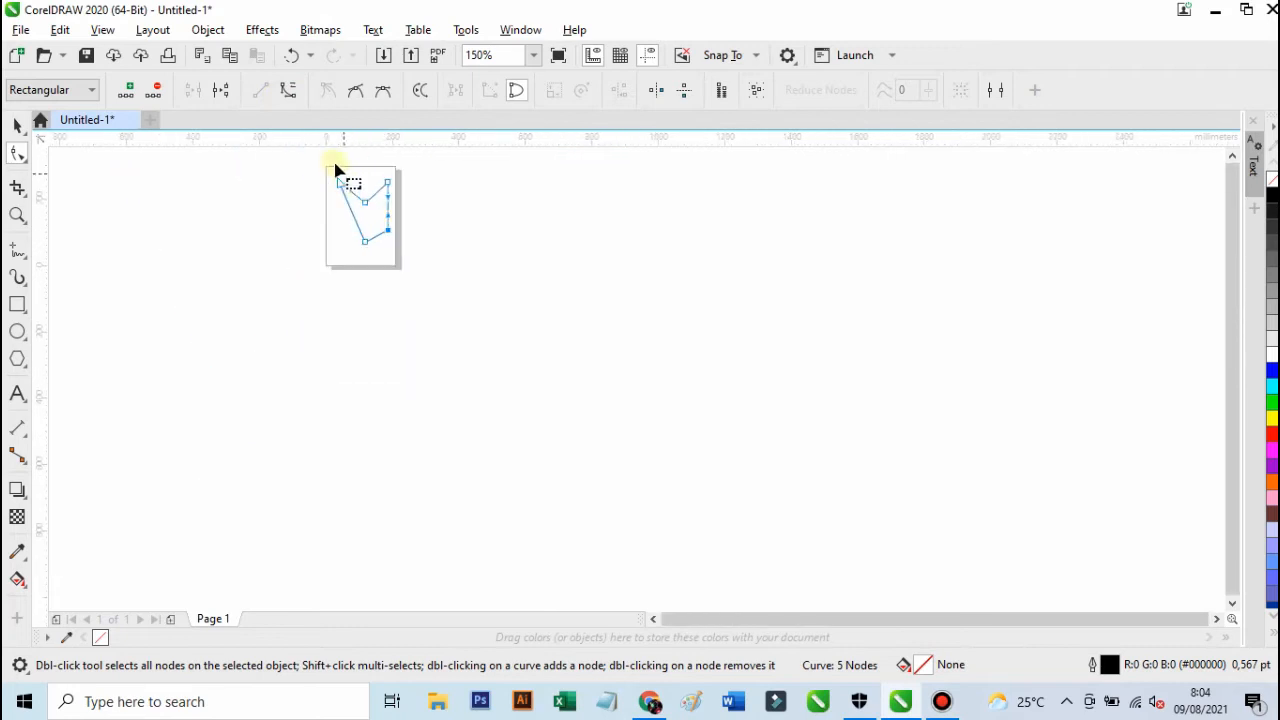
- Delete the two upper corner nodes and the lower-right one, and bow the left side outward to form a heart
{"action": "scroll", "coordinate": [355, 190], "scroll_direction": "up", "scroll_amount": 2}
{"action": "double_click", "coordinate": [316, 202]}
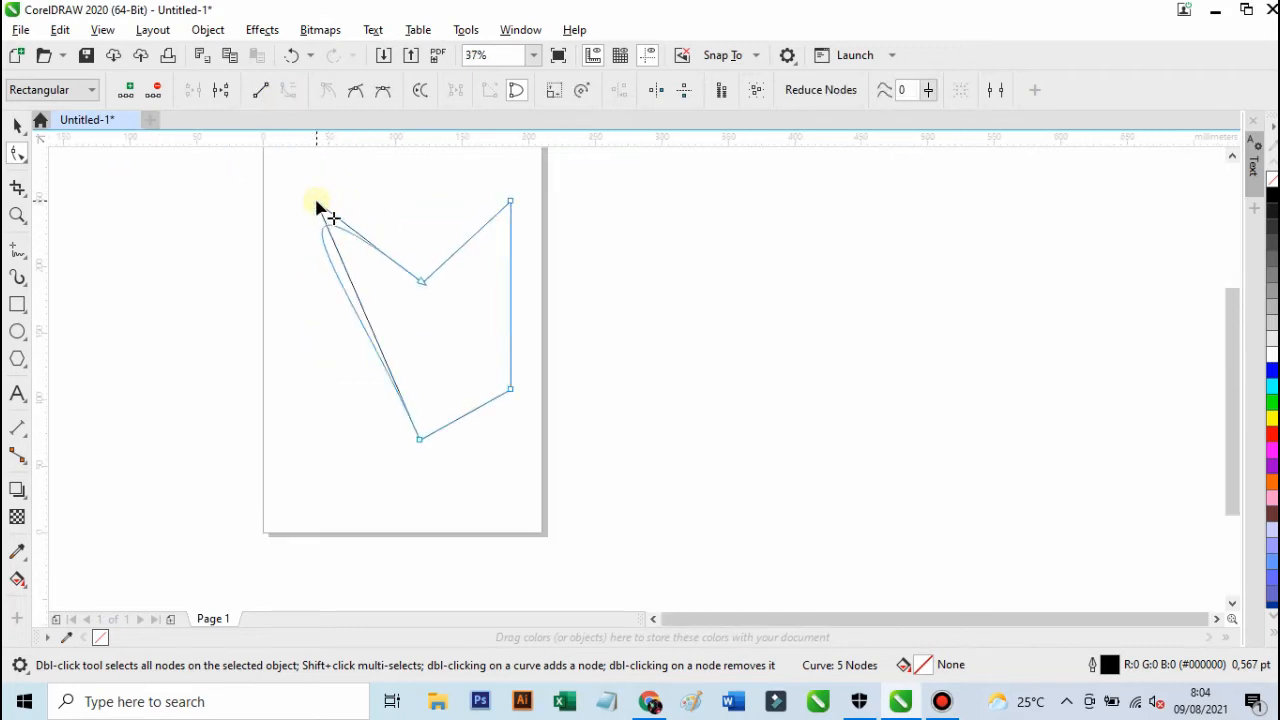
{"action": "double_click", "coordinate": [512, 203]}
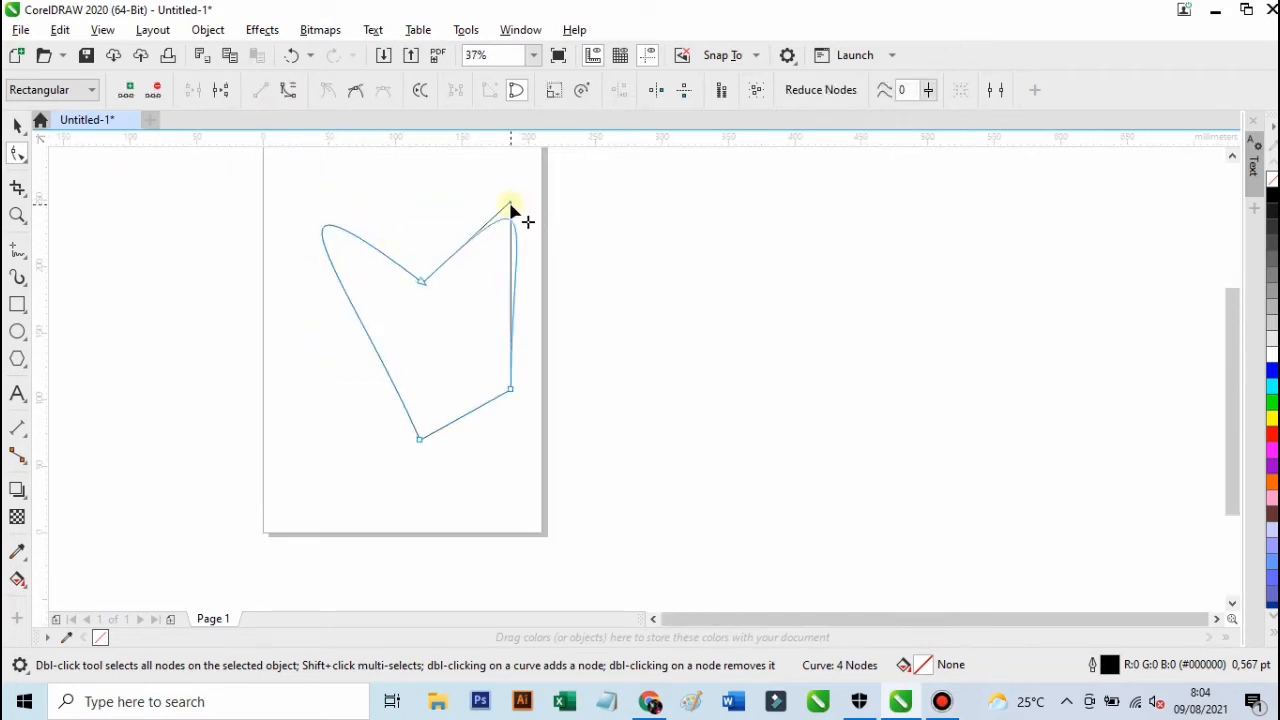
{"action": "double_click", "coordinate": [512, 391]}
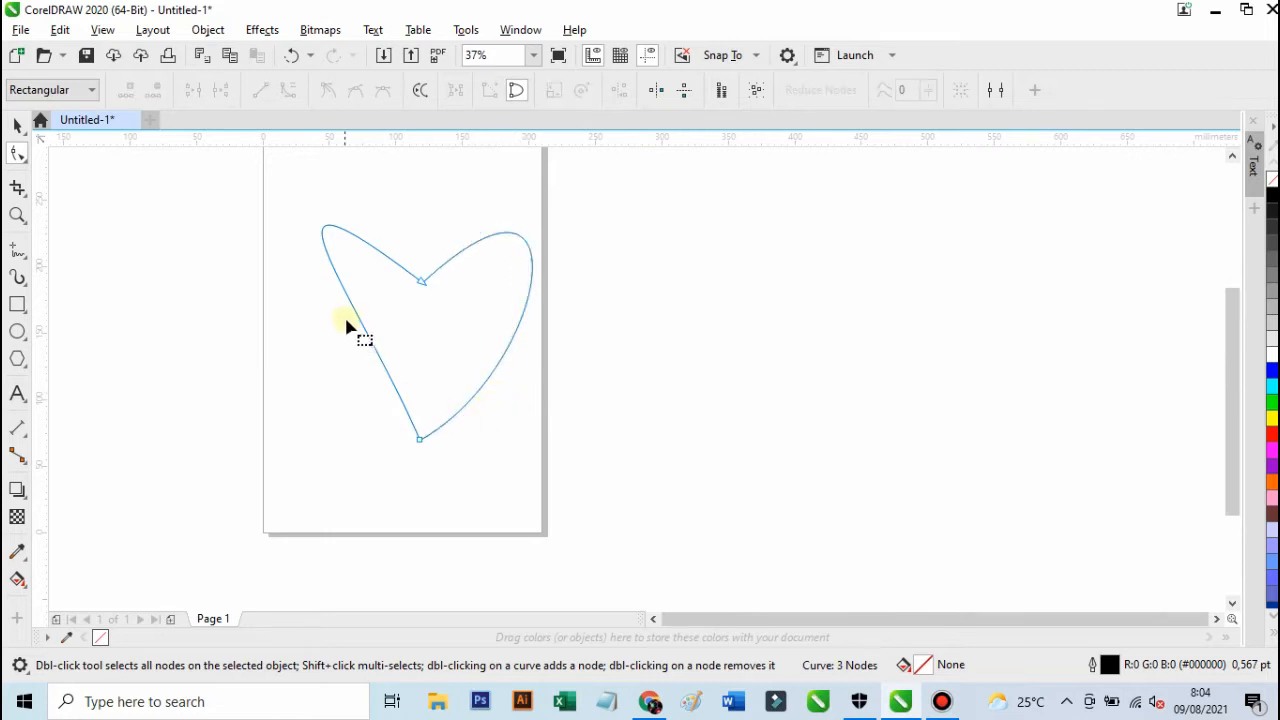
{"action": "left_click", "coordinate": [422, 282]}
{"action": "left_click_drag", "start_coordinate": [355, 297], "coordinate": [300, 389]}
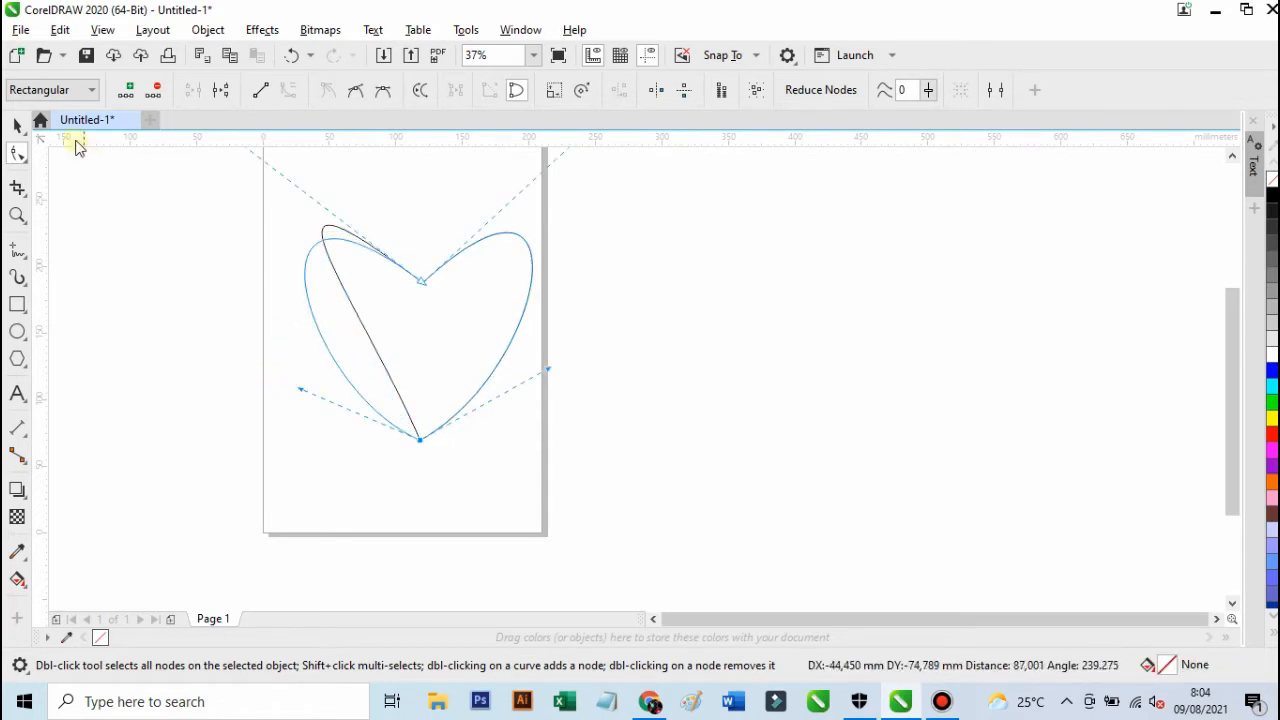
- Select the whole heart shape with the Pick tool and delete it from the page
{"action": "left_click", "coordinate": [17, 124]}
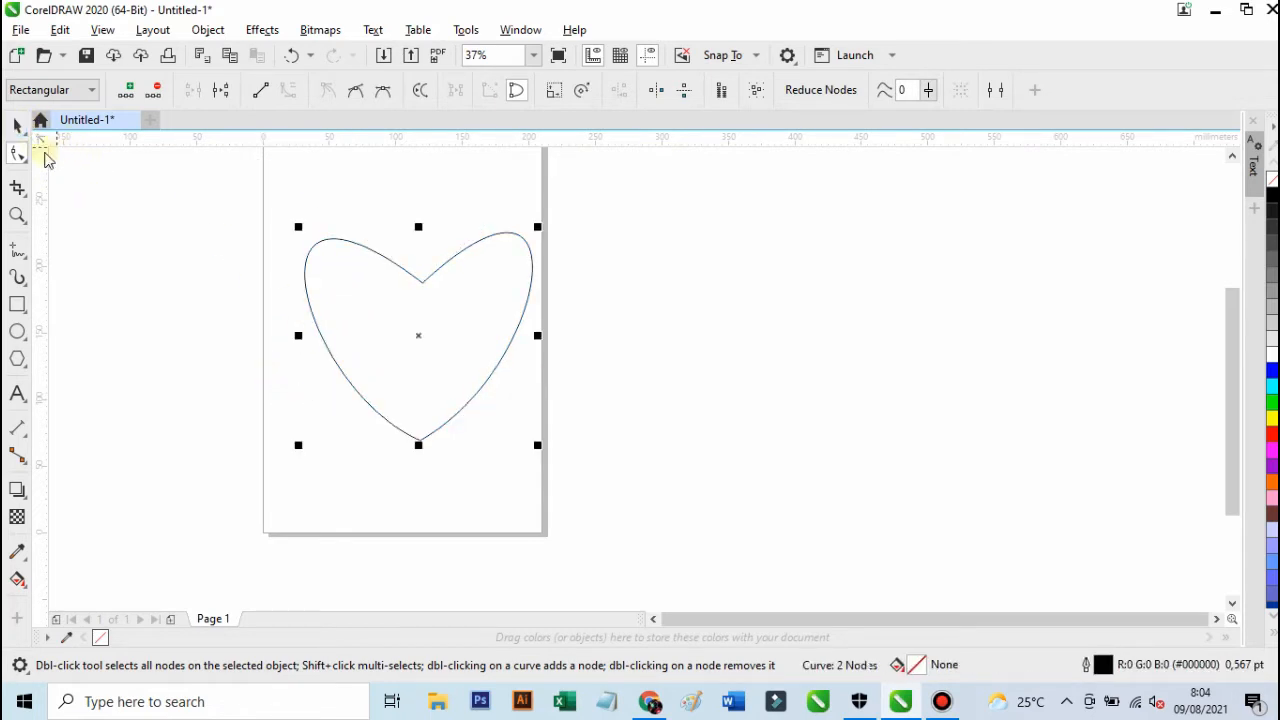
{"action": "scroll", "coordinate": [783, 350], "scroll_direction": "down", "scroll_amount": 2}
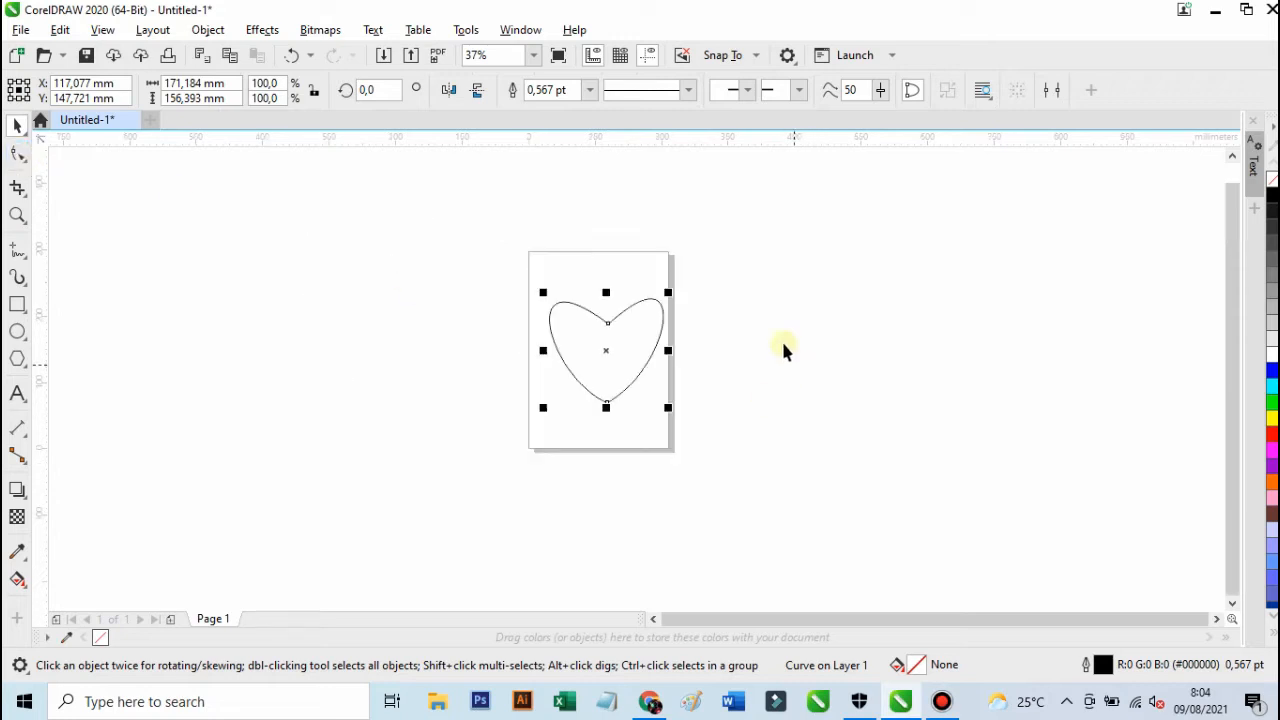
{"action": "scroll", "coordinate": [651, 337], "scroll_direction": "up", "scroll_amount": 2}
{"action": "left_click", "coordinate": [678, 346]}
{"action": "scroll", "coordinate": [677, 346], "scroll_direction": "up", "scroll_amount": 2}
{"action": "left_click", "coordinate": [678, 350]}
{"action": "scroll", "coordinate": [678, 350], "scroll_direction": "down", "scroll_amount": 2}
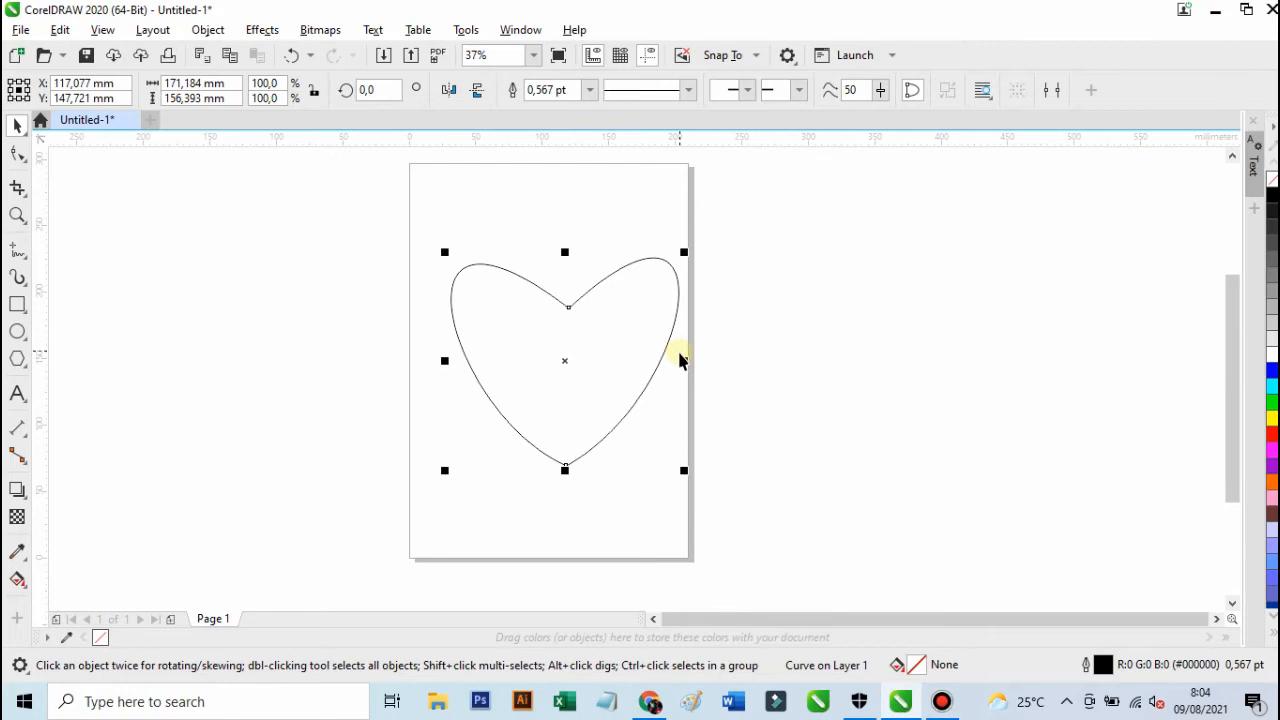
{"action": "scroll", "coordinate": [676, 362], "scroll_direction": "up", "scroll_amount": 2}
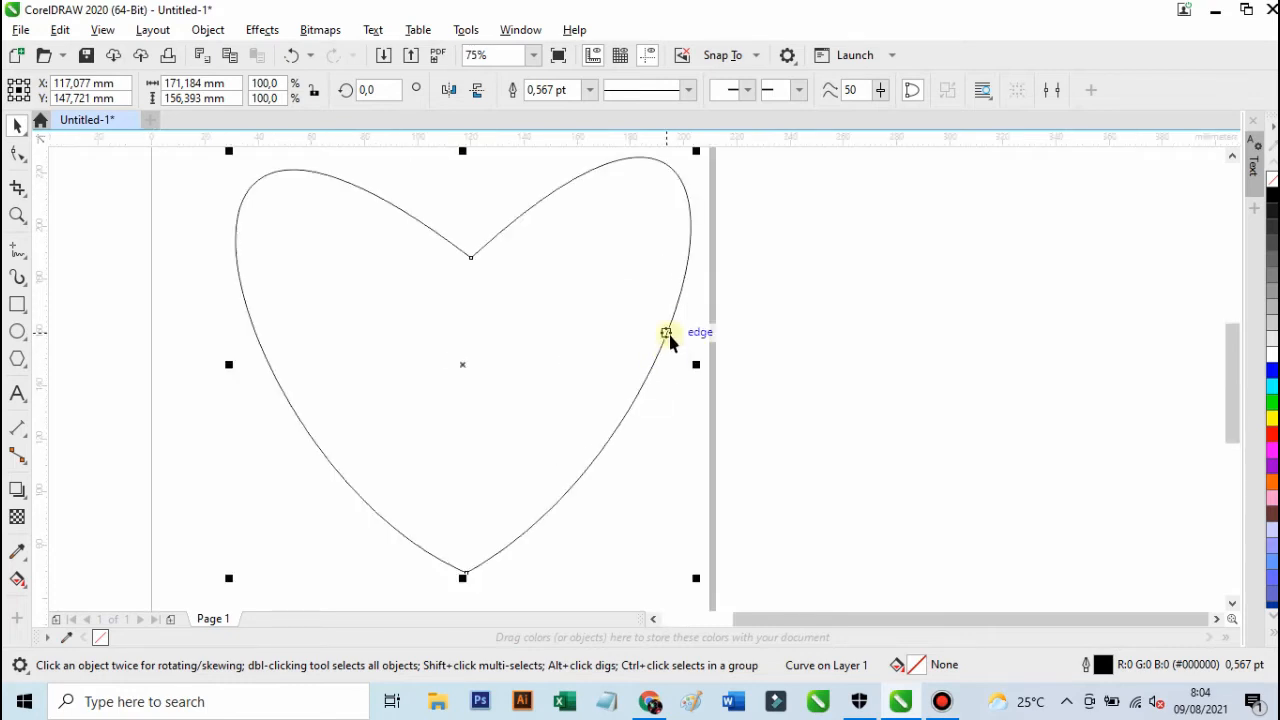
{"action": "key", "text": "Delete"}
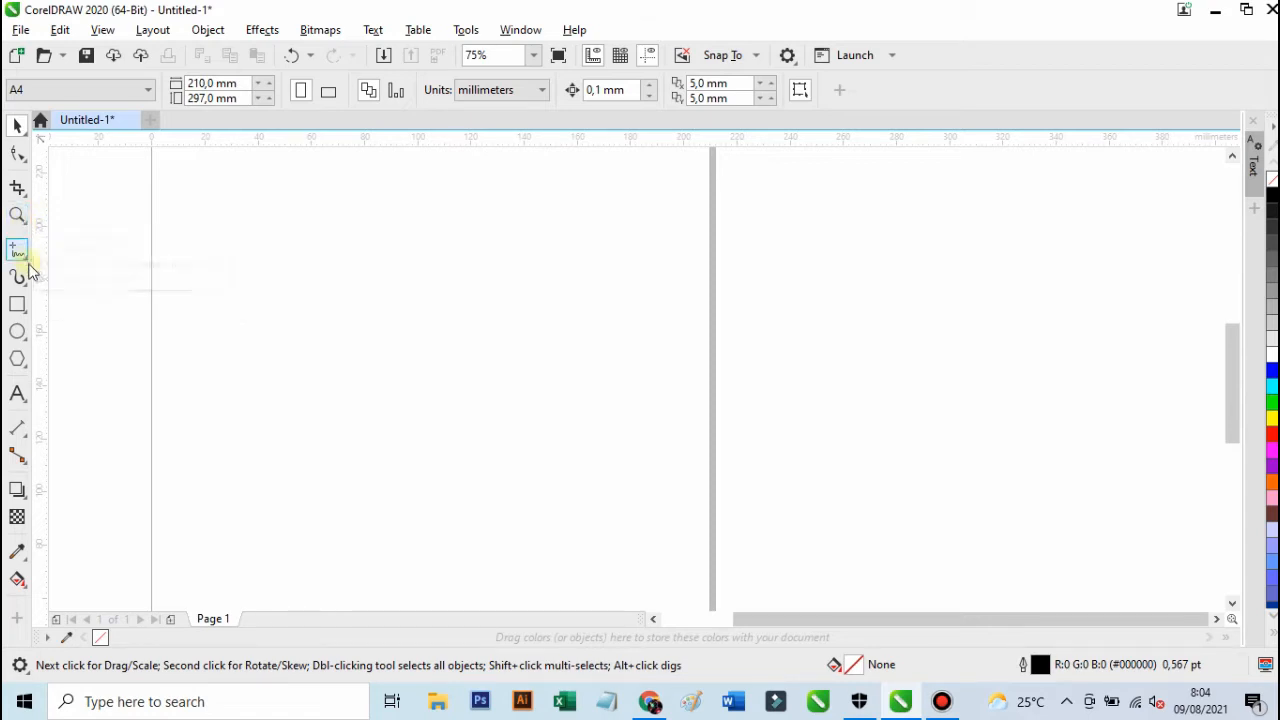
- Activate the Pen tool for drawing segments
{"action": "left_click", "coordinate": [27, 258]}
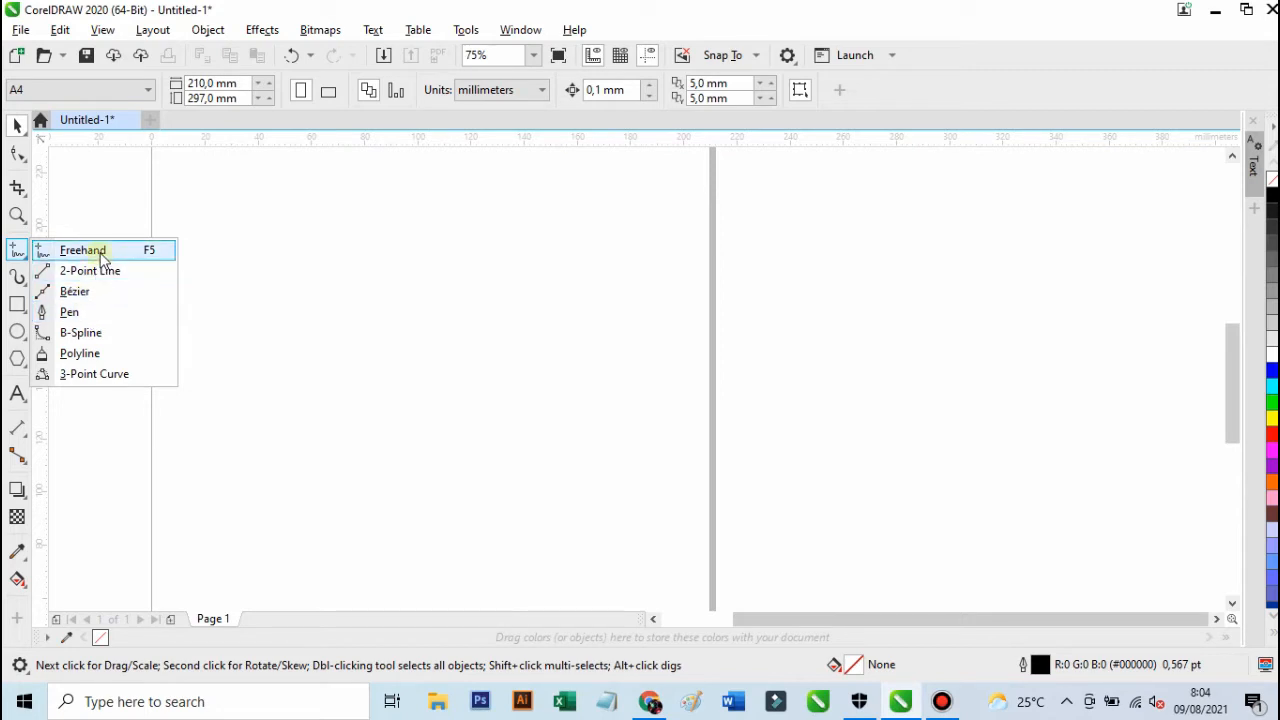
{"action": "left_click", "coordinate": [103, 315]}
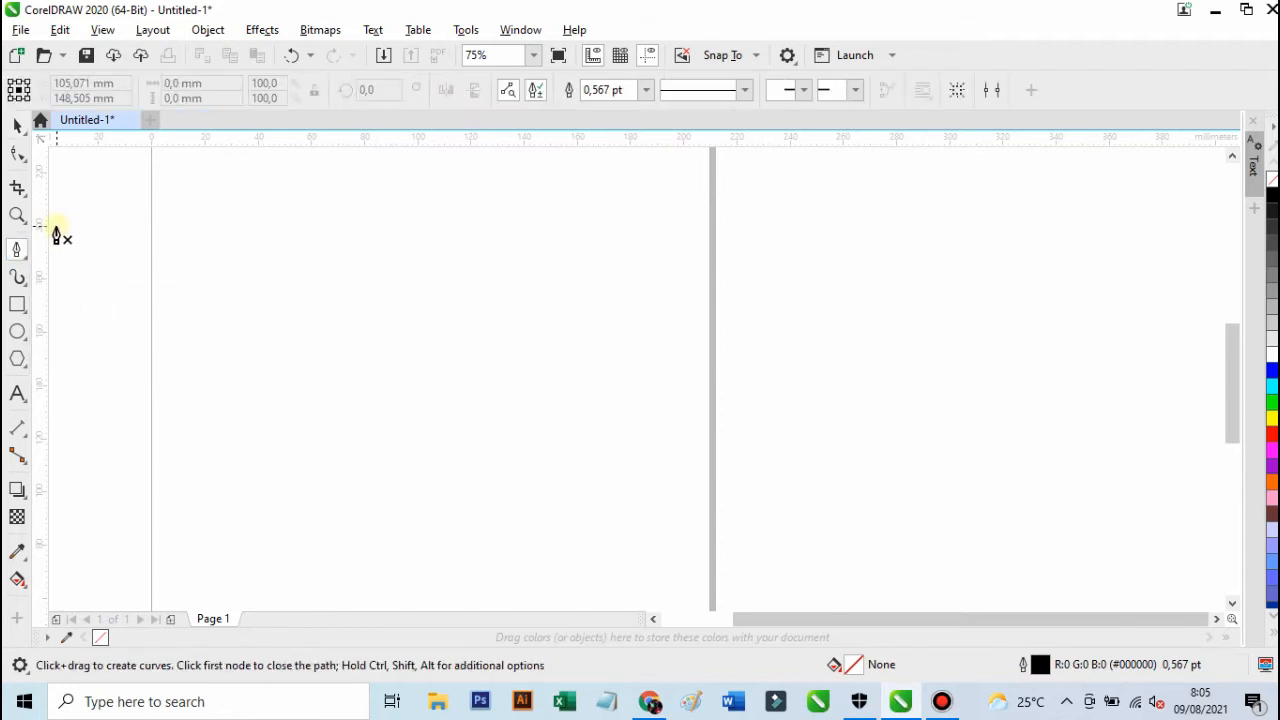
{"action": "scroll", "coordinate": [298, 262], "scroll_direction": "down", "scroll_amount": 1}
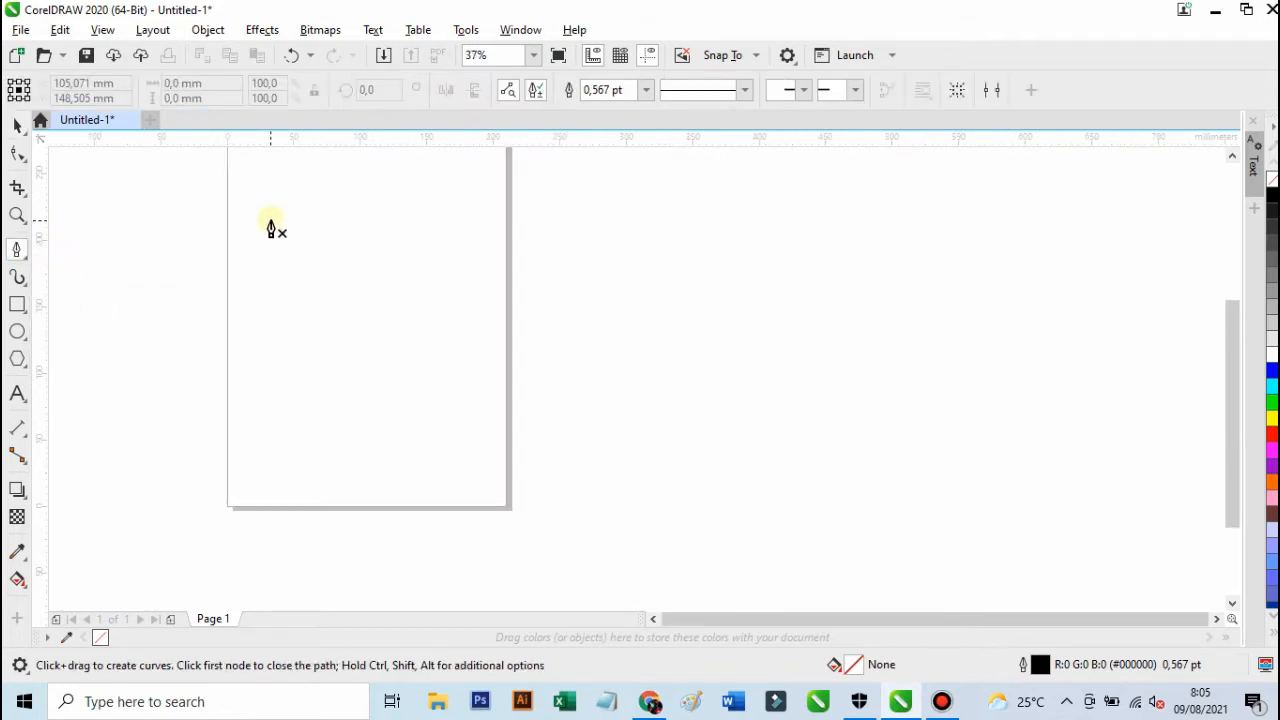
{"action": "scroll", "coordinate": [270, 228], "scroll_direction": "up", "scroll_amount": 1}
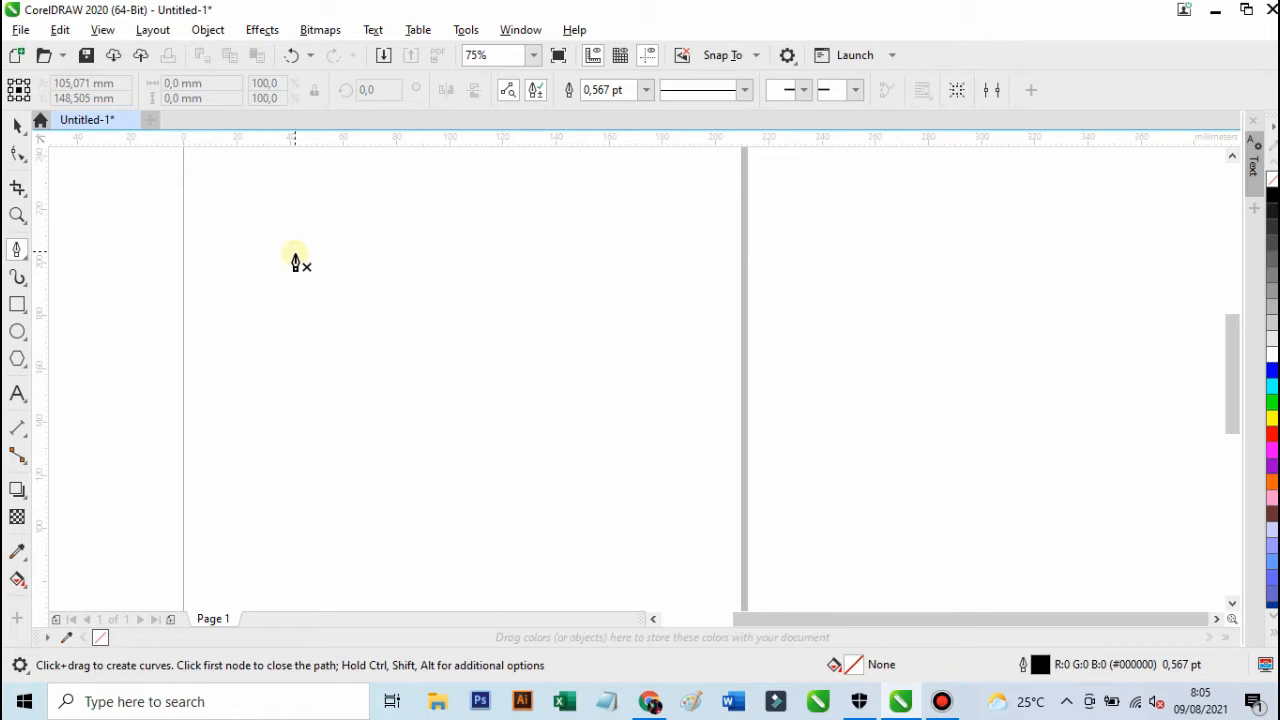
{"action": "scroll", "coordinate": [297, 262], "scroll_direction": "down", "scroll_amount": 2}
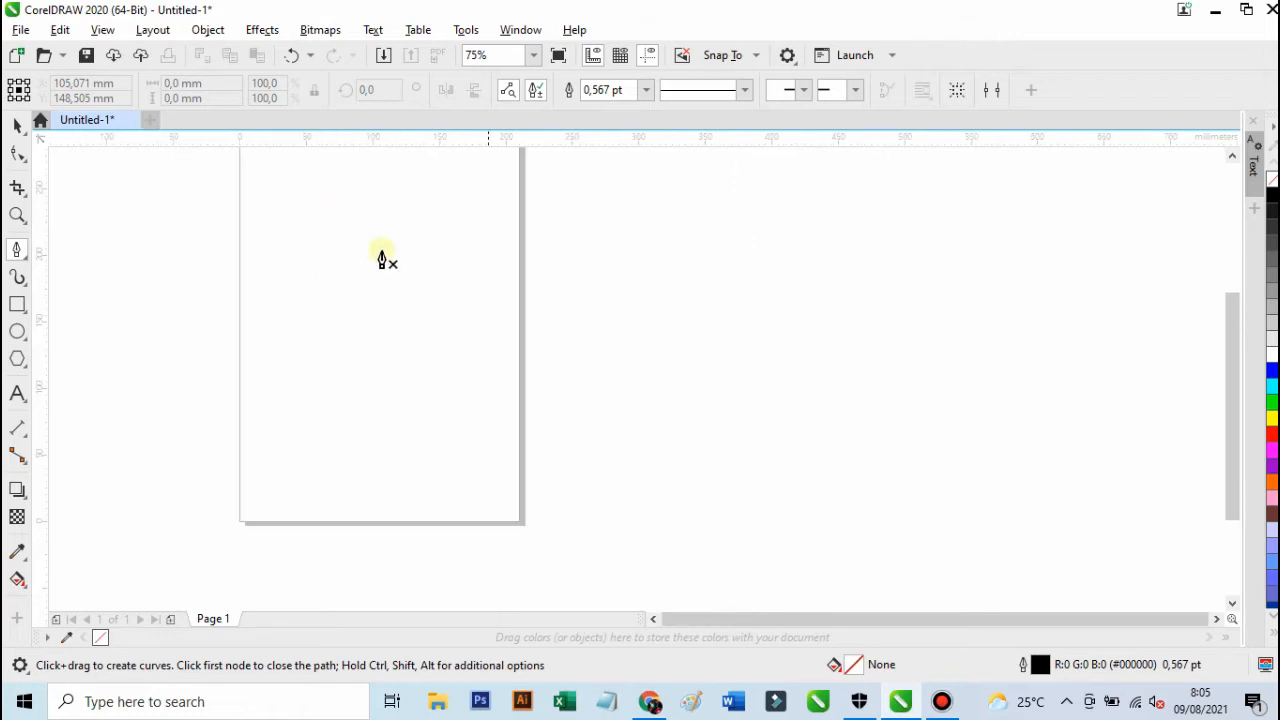
{"action": "scroll", "coordinate": [316, 229], "scroll_direction": "down", "scroll_amount": 2}
{"action": "scroll", "coordinate": [292, 197], "scroll_direction": "up", "scroll_amount": 2}
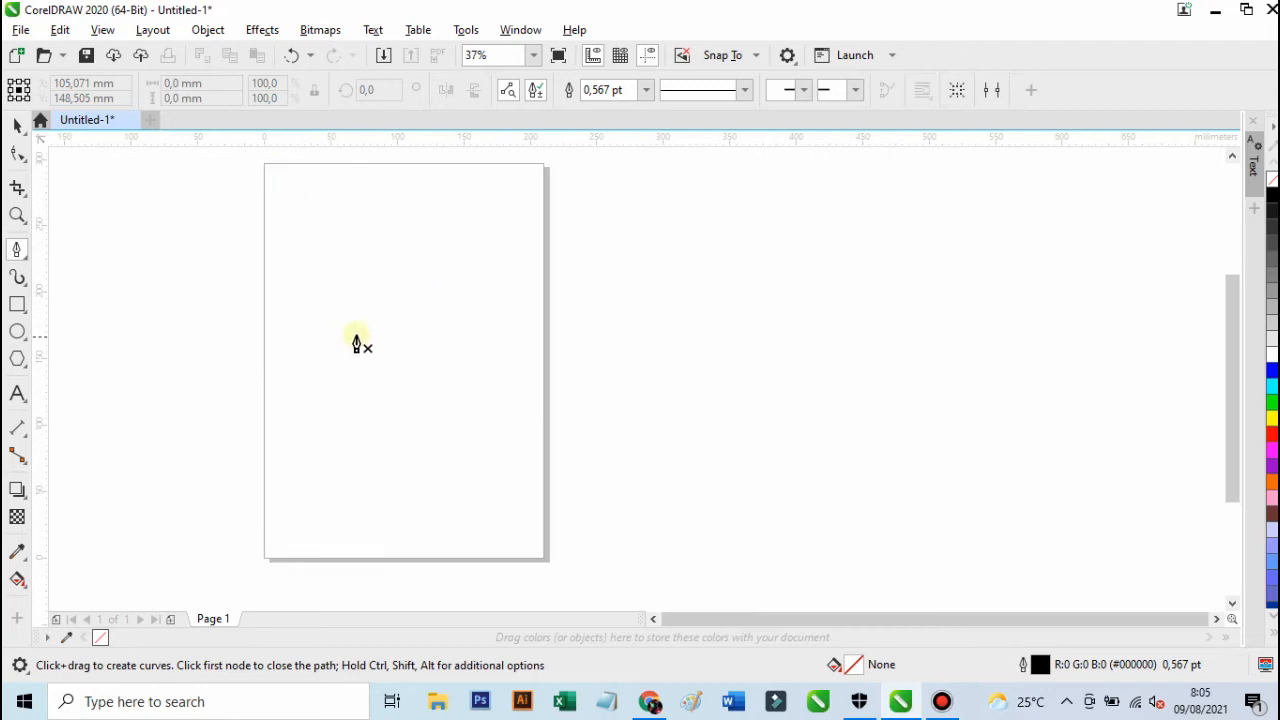
{"action": "scroll", "coordinate": [355, 340], "scroll_direction": "up", "scroll_amount": 2}
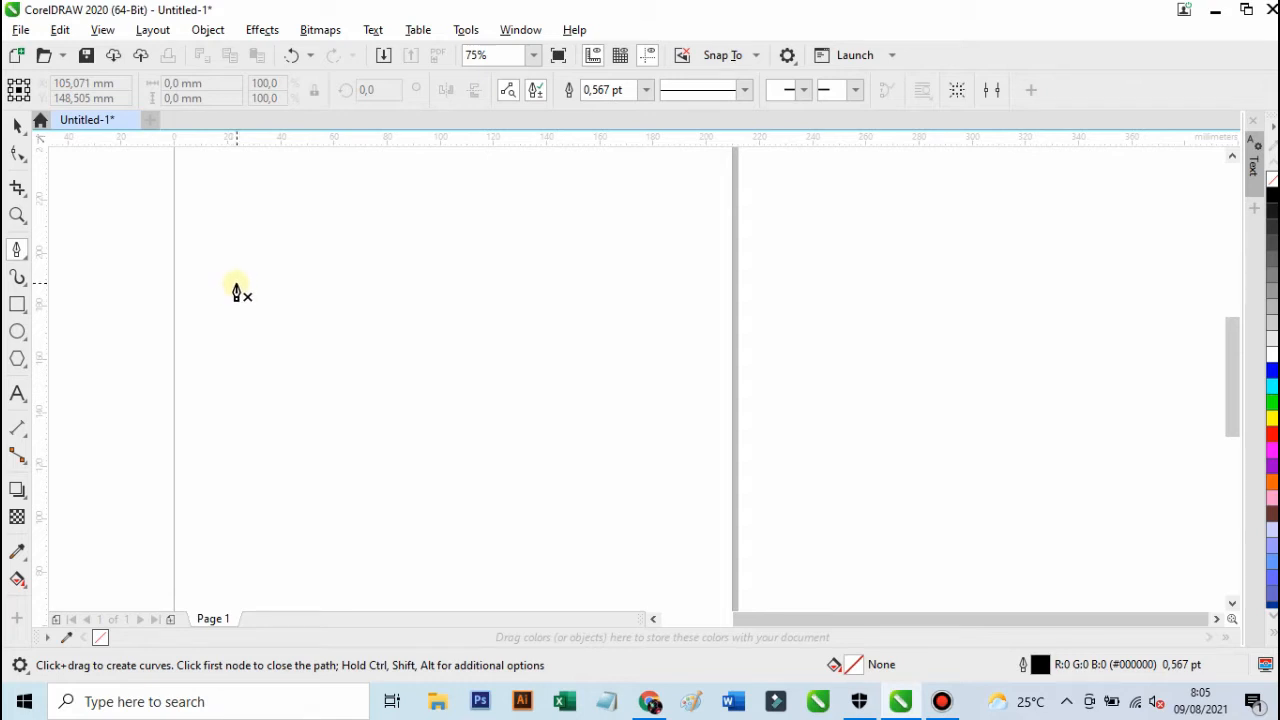
{"action": "scroll", "coordinate": [229, 268], "scroll_direction": "down", "scroll_amount": 2}
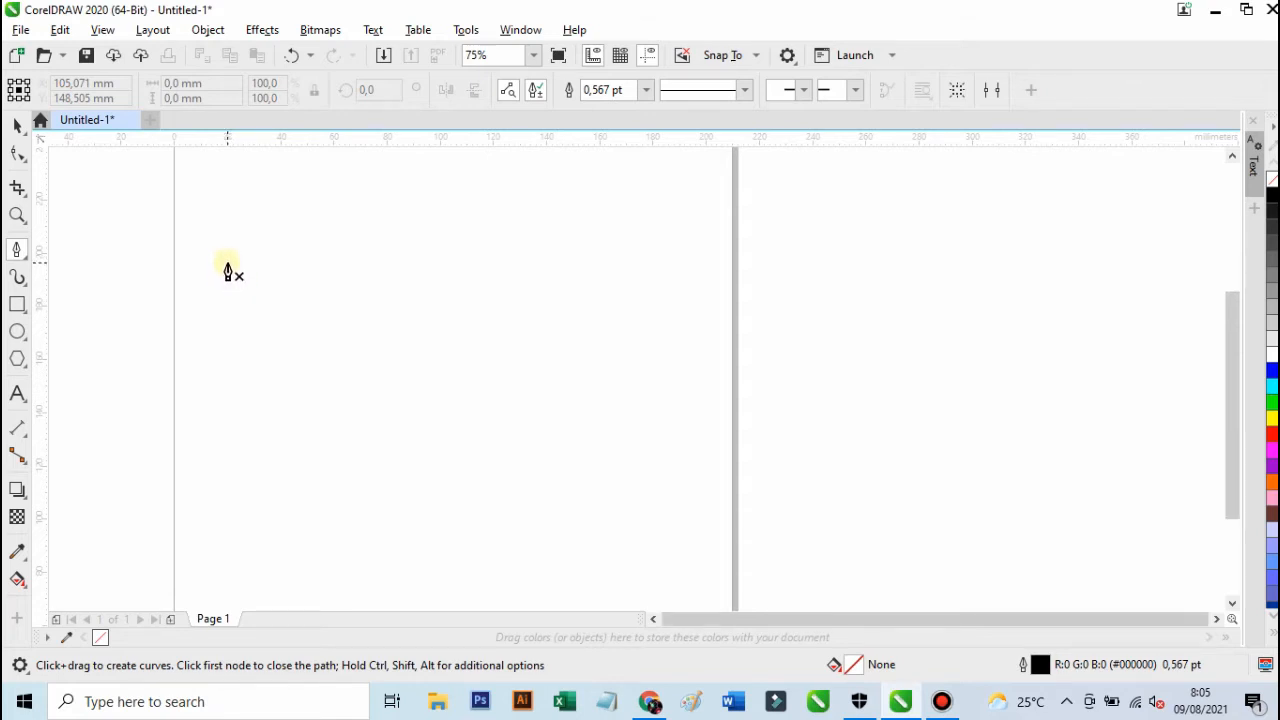
{"action": "scroll", "coordinate": [176, 224], "scroll_direction": "up", "scroll_amount": 2}
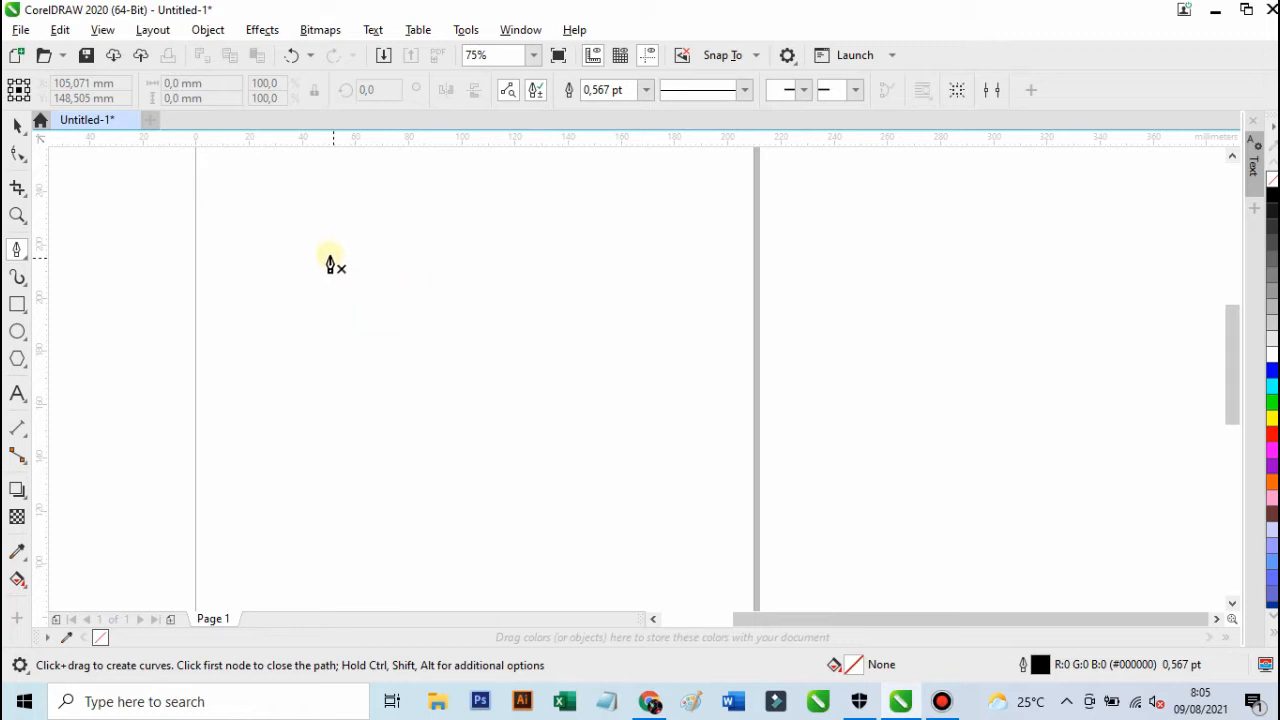
- Draw a closed, jagged seven-cornered shape of straight segments, about 147 × 95 mm, with the Pen tool across the page's left edge
{"action": "left_click", "coordinate": [290, 230]}
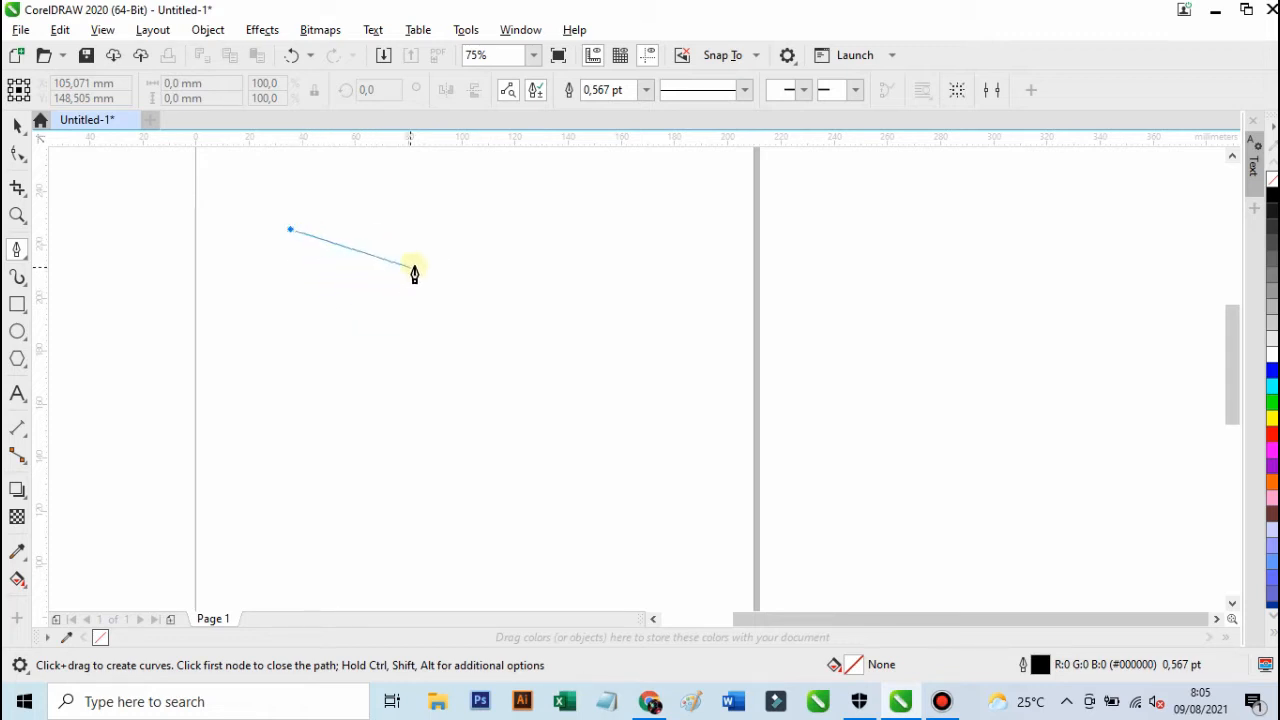
{"action": "scroll", "coordinate": [432, 245], "scroll_direction": "up", "scroll_amount": 2}
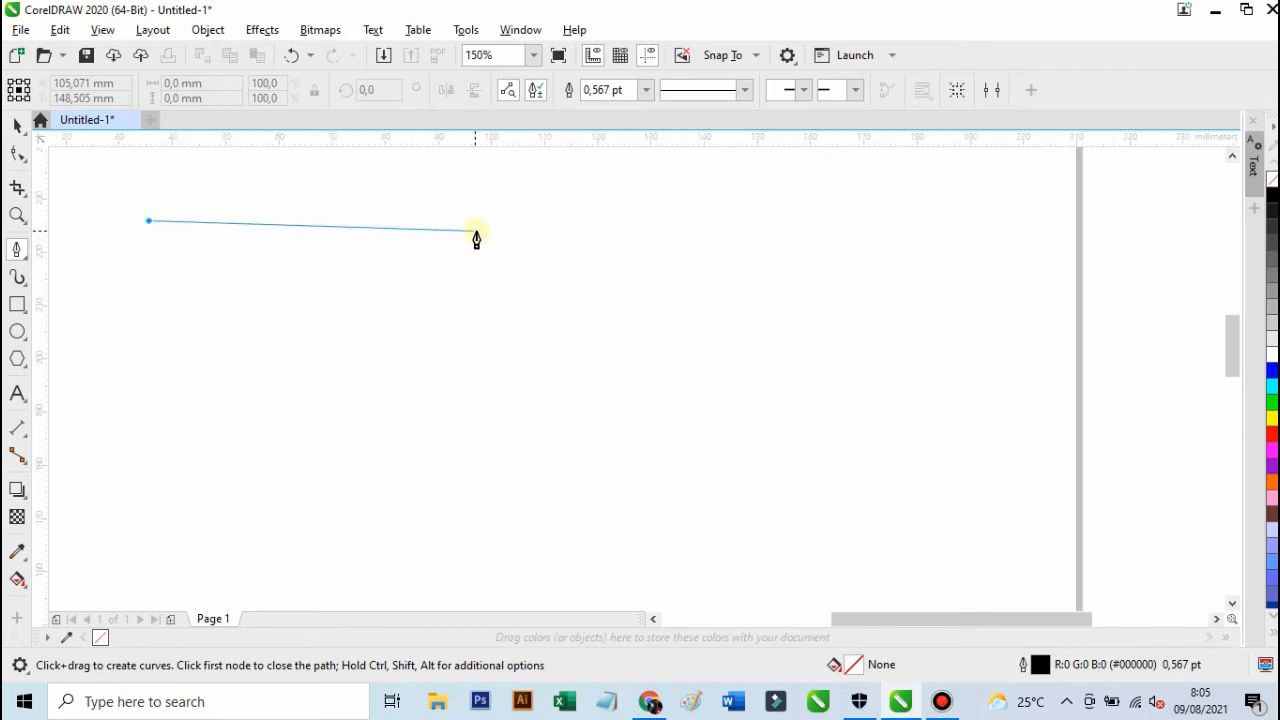
{"action": "scroll", "coordinate": [474, 236], "scroll_direction": "down", "scroll_amount": 2}
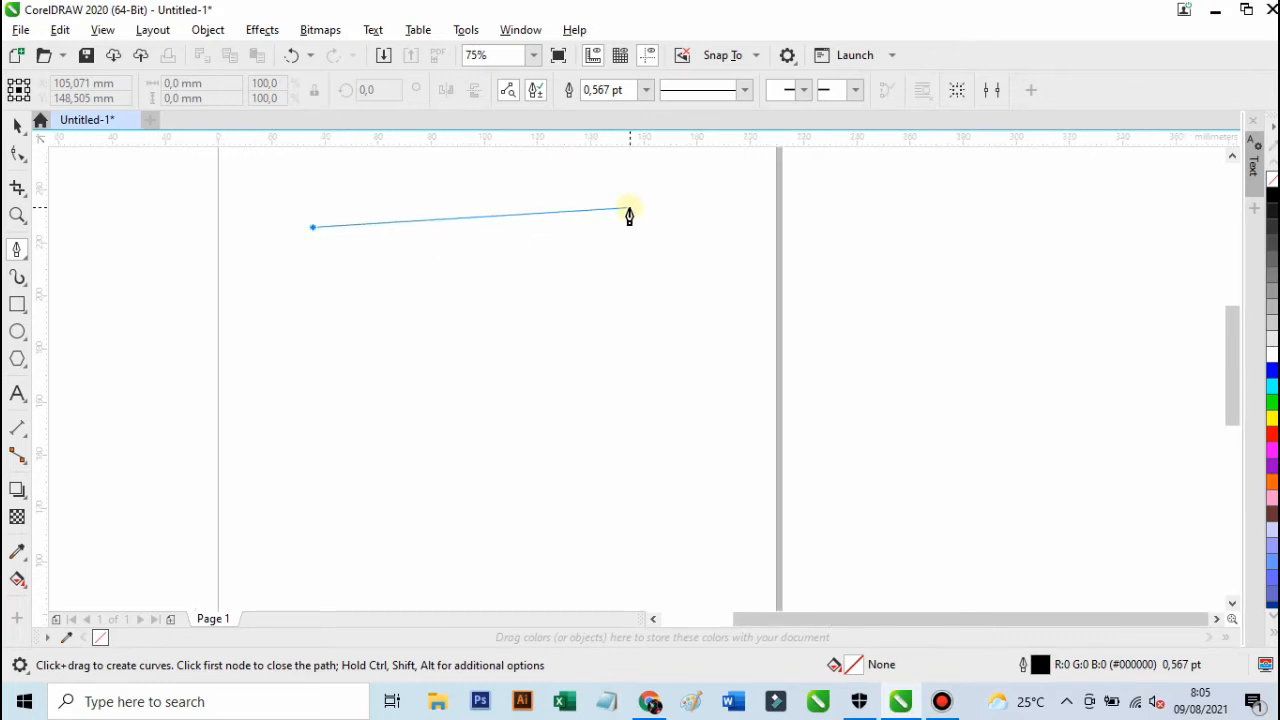
{"action": "left_click", "coordinate": [515, 157]}
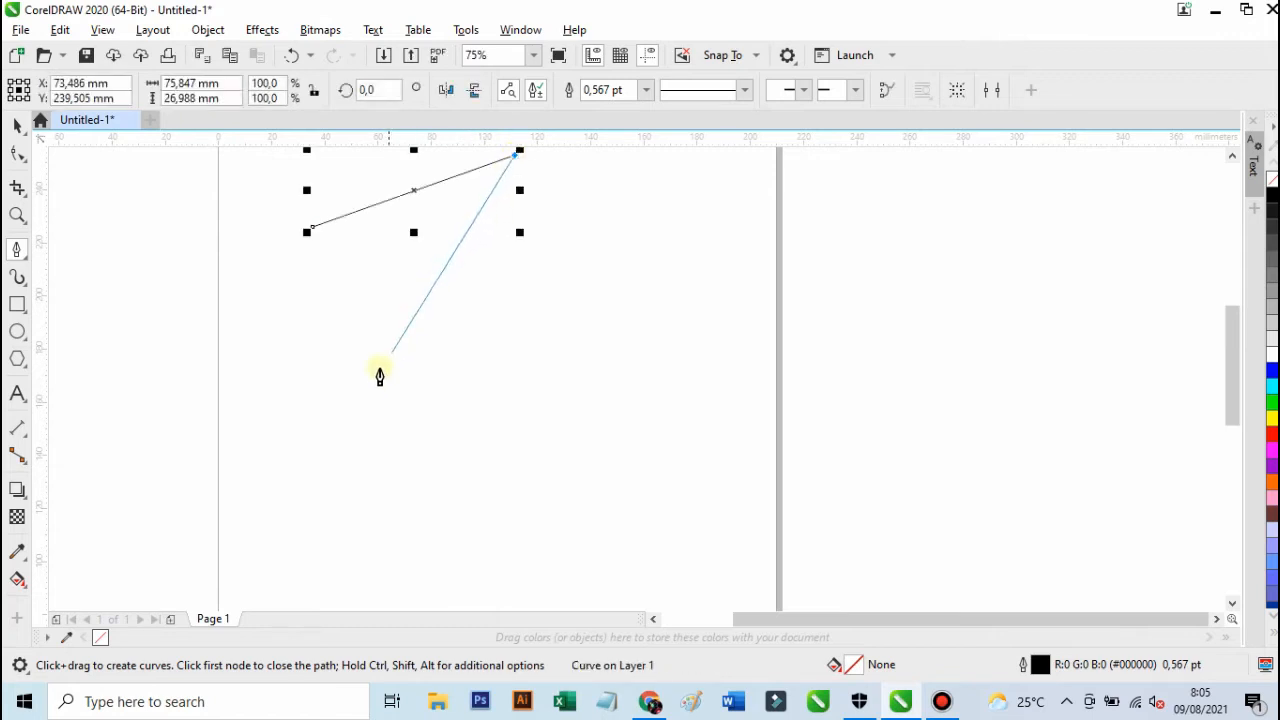
{"action": "left_click", "coordinate": [348, 399]}
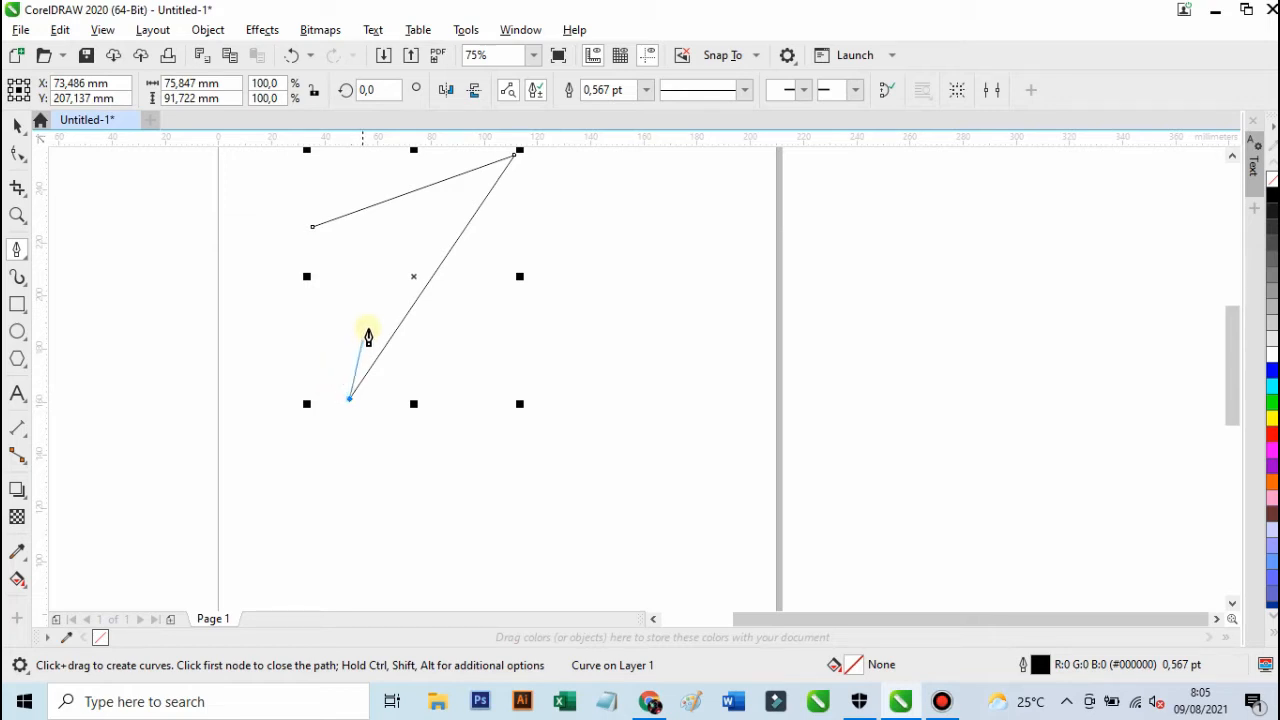
{"action": "left_click", "coordinate": [394, 250]}
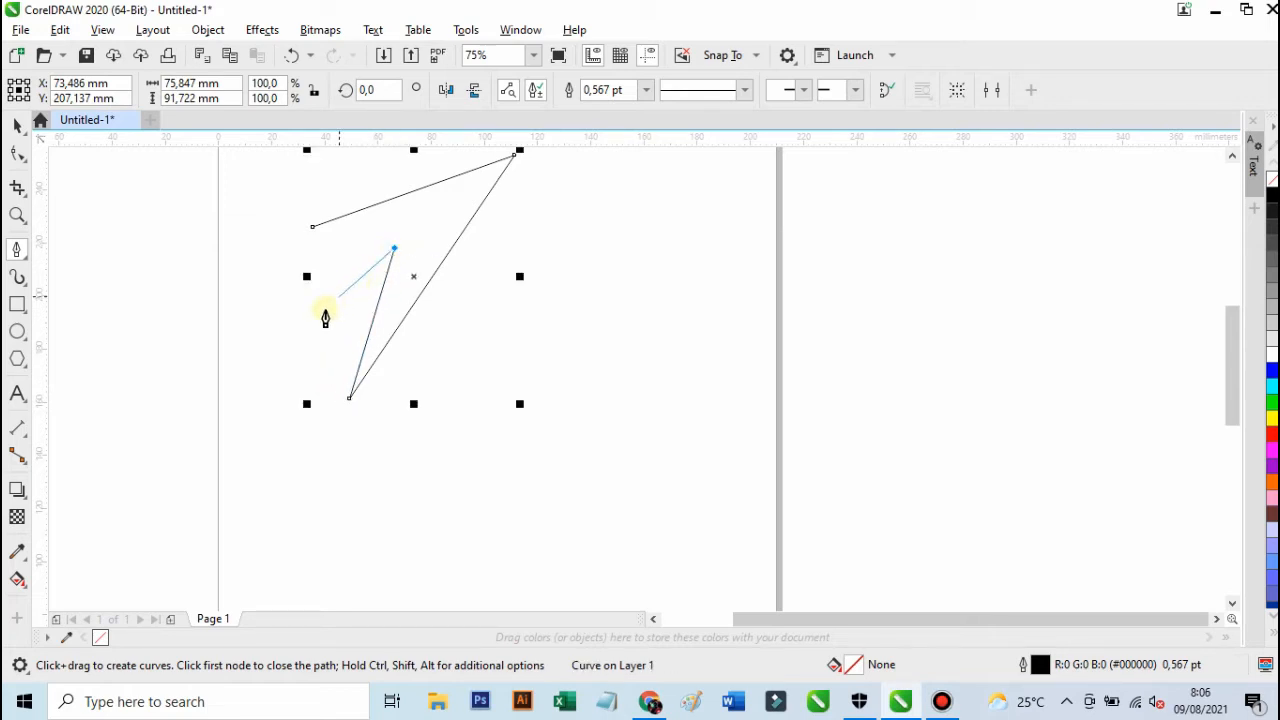
{"action": "left_click", "coordinate": [200, 410]}
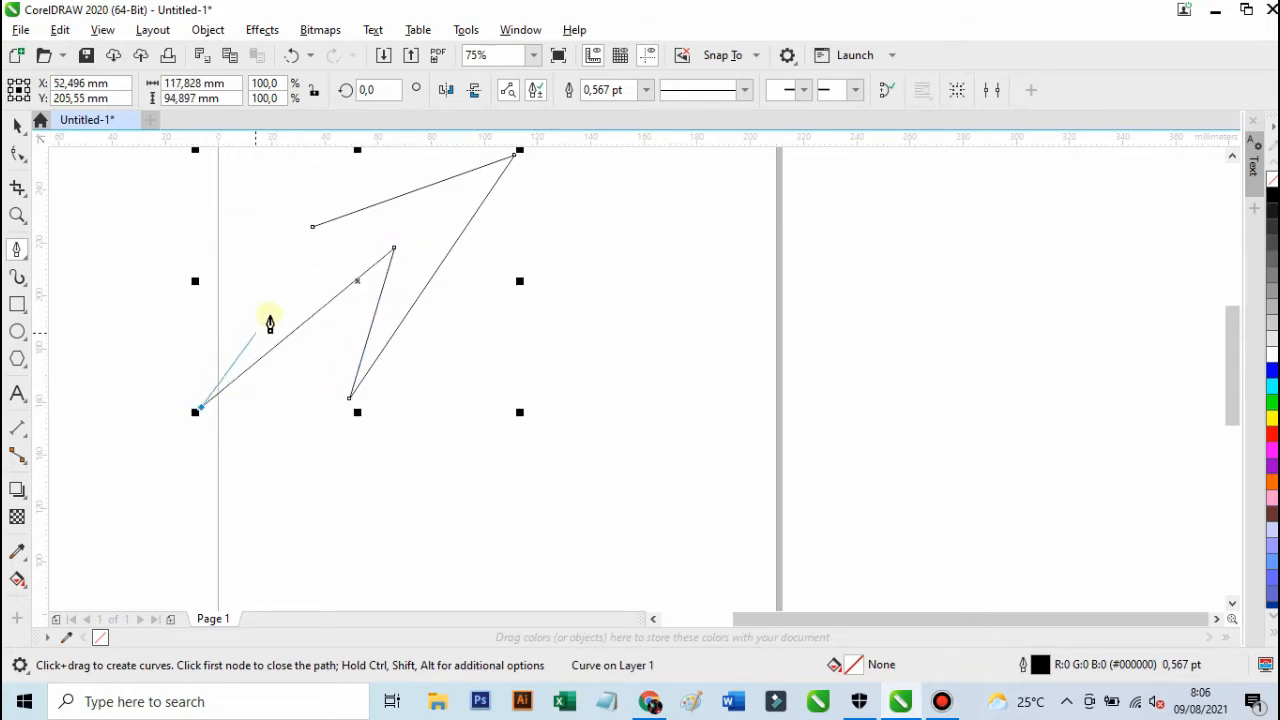
{"action": "left_click", "coordinate": [300, 263]}
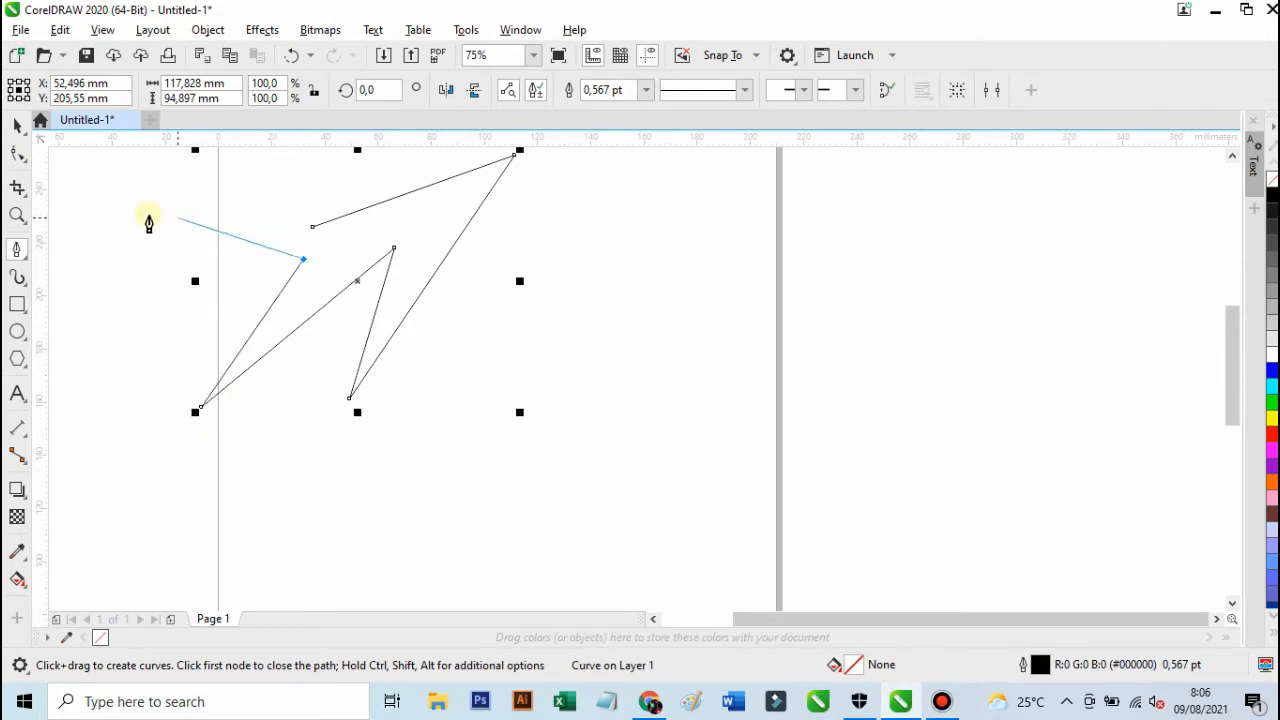
{"action": "left_click", "coordinate": [123, 205]}
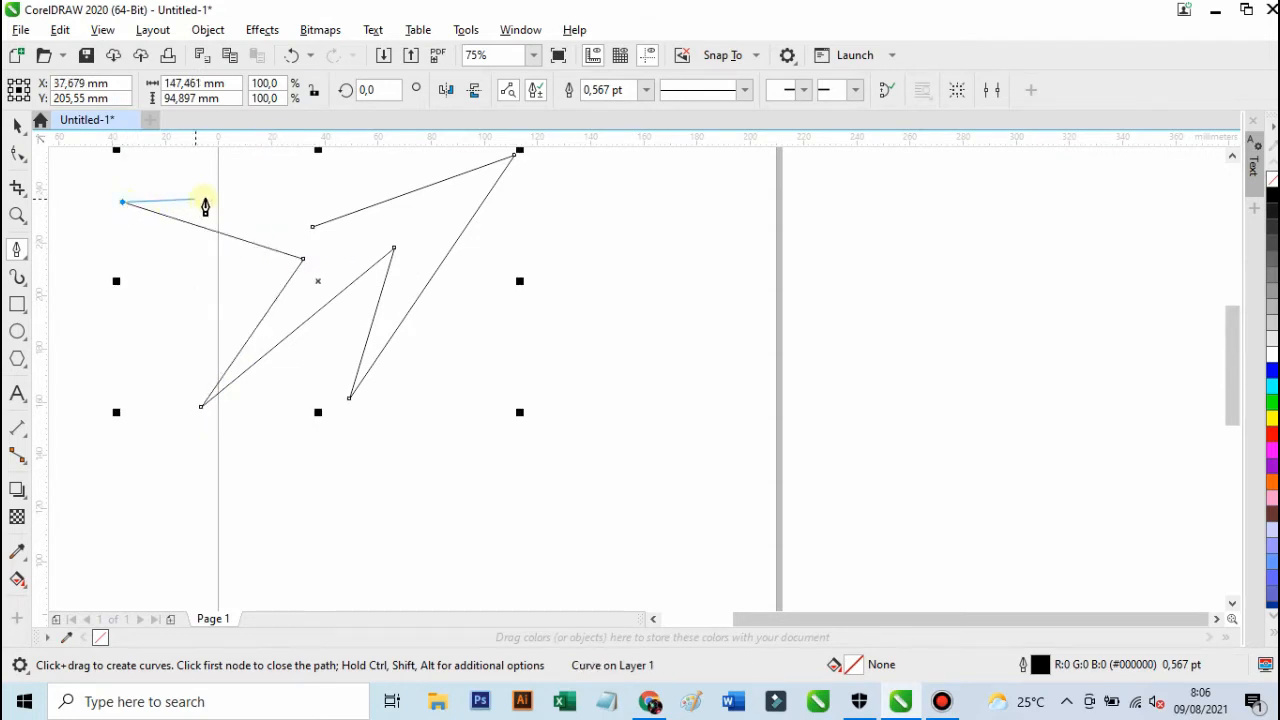
{"action": "left_click", "coordinate": [312, 227]}
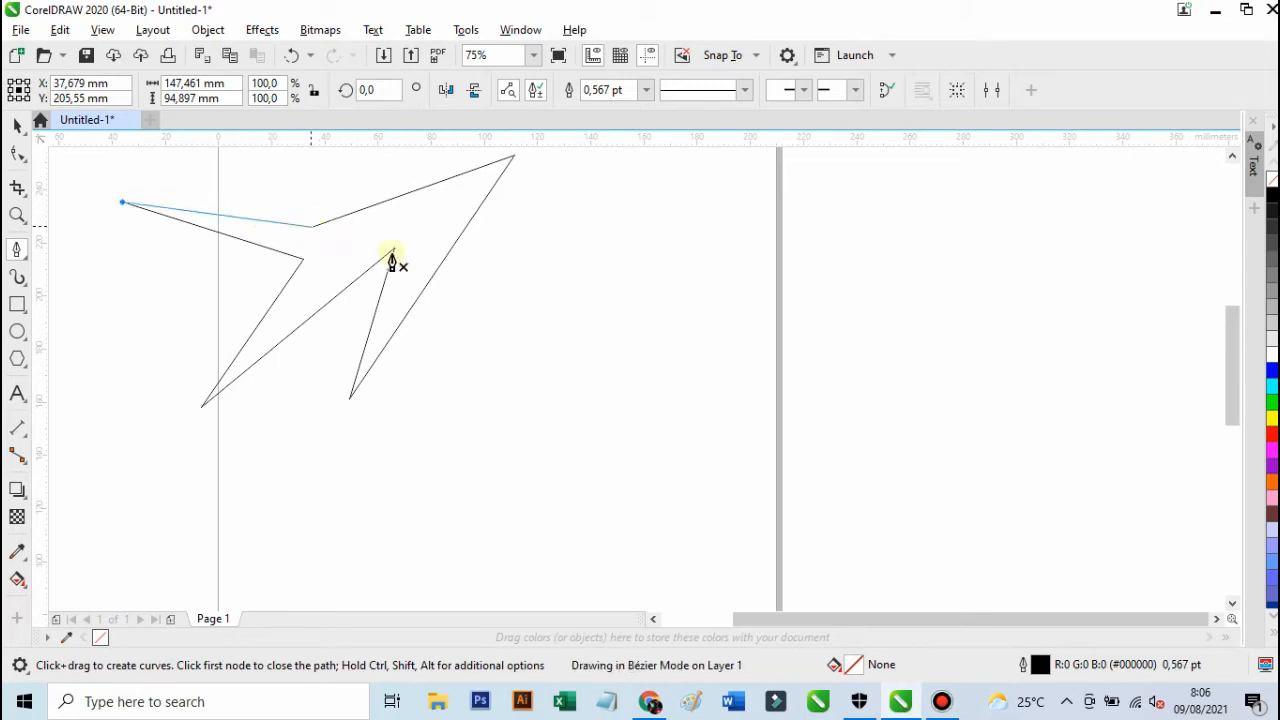
- Move the jagged shape down and right so it lies fully on the page, and fill it with blue
{"action": "left_click", "coordinate": [15, 125]}
{"action": "left_click_drag", "start_coordinate": [406, 241], "coordinate": [568, 325]}
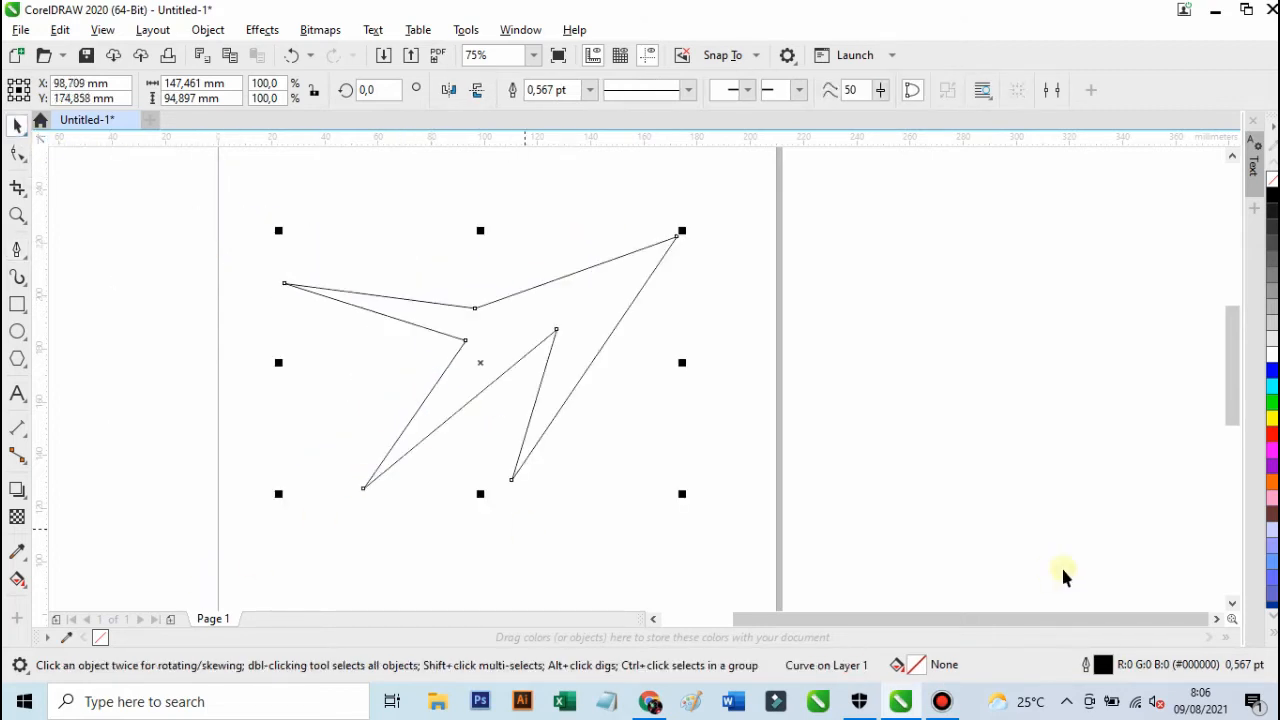
{"action": "left_click", "coordinate": [1272, 371]}
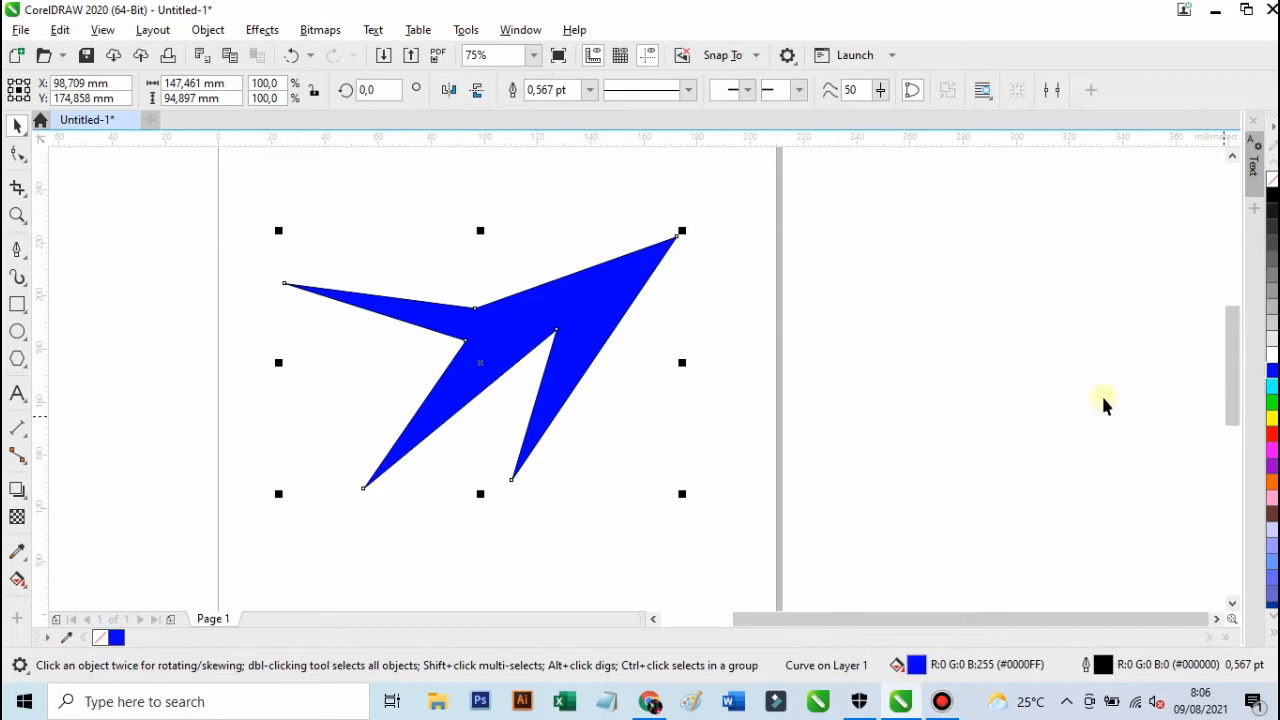
- Delete the blue shape and draw a closed, spiky nine-cornered outline of straight segments, about 134 × 110 mm, with the Pen tool
{"action": "key", "text": "Delete"}
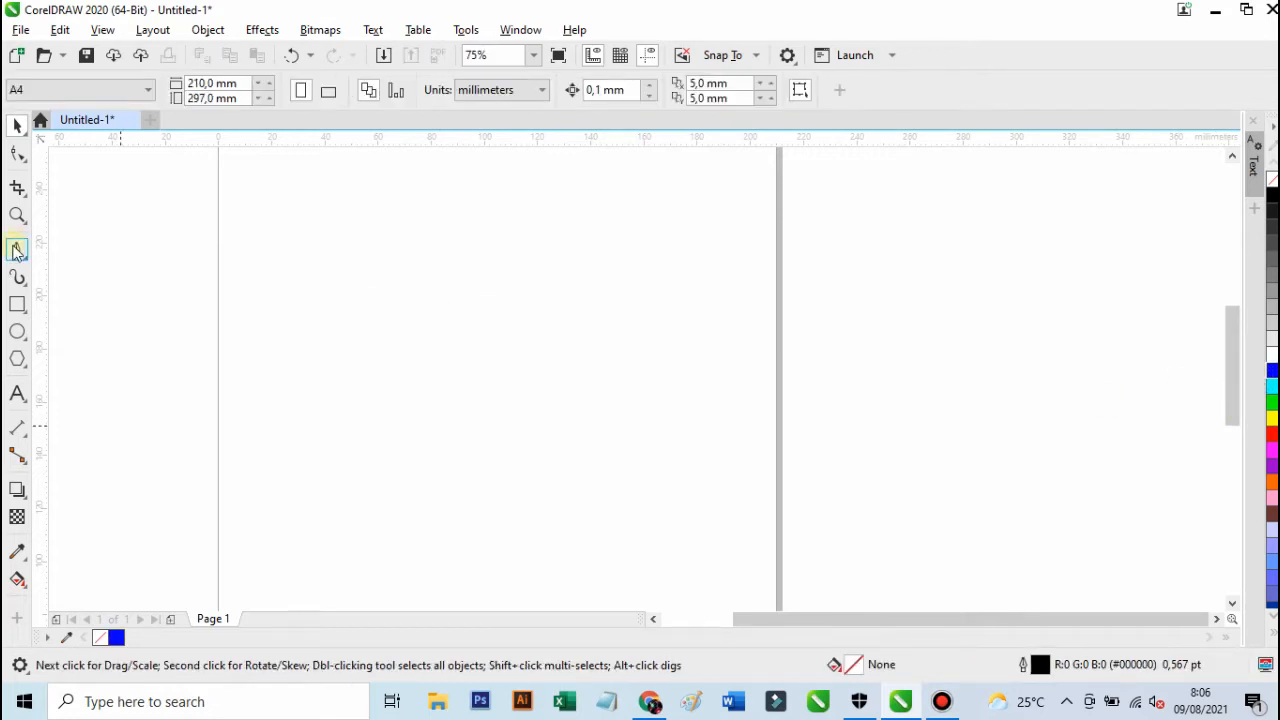
{"action": "left_click", "coordinate": [17, 249]}
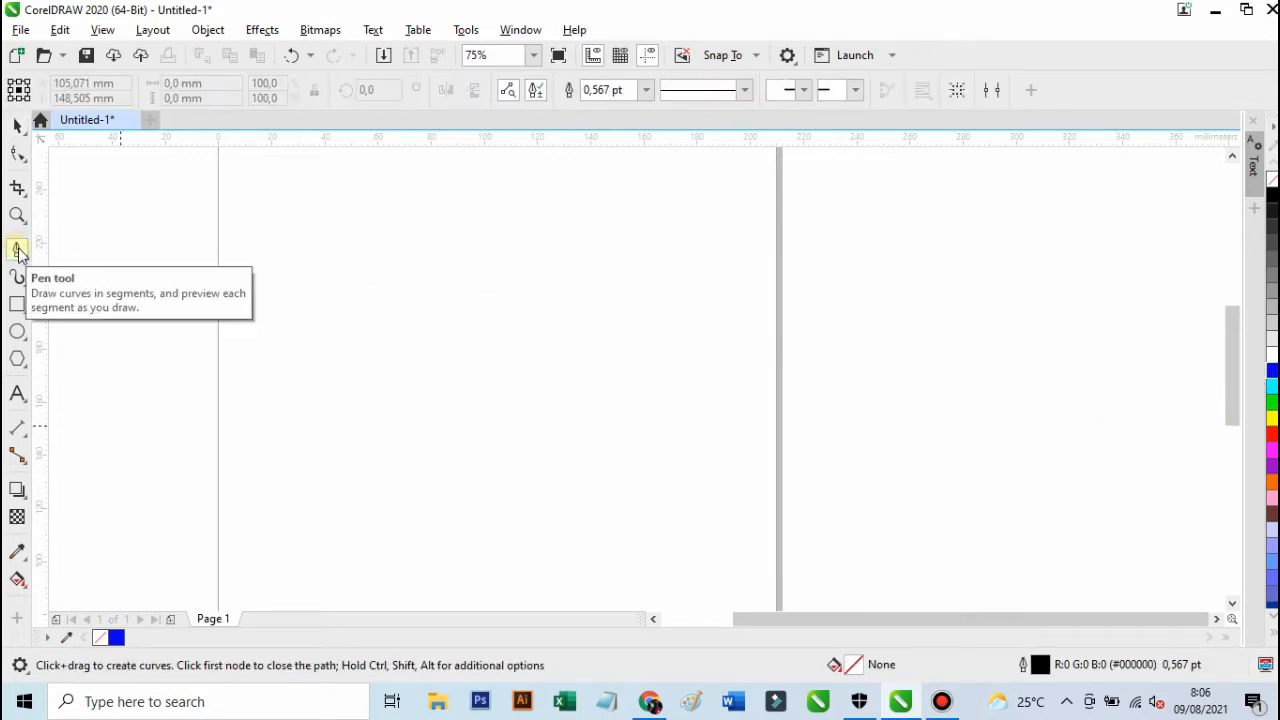
{"action": "left_click", "coordinate": [332, 257]}
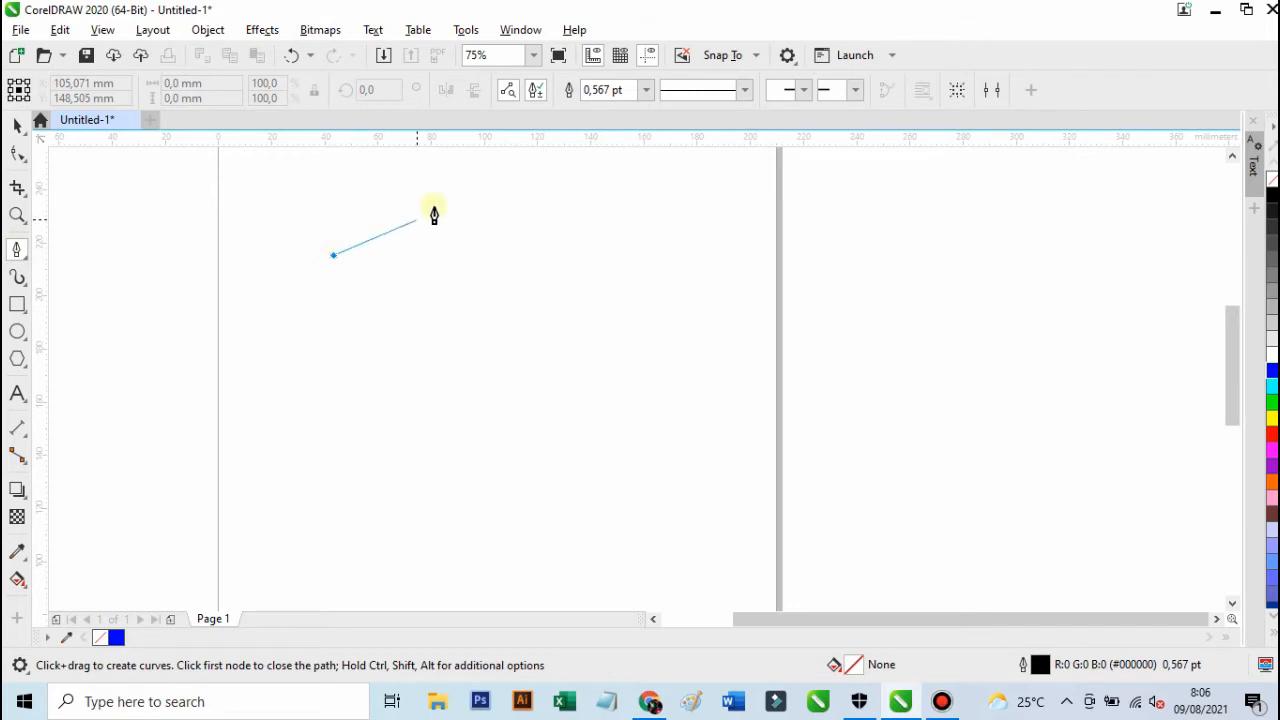
{"action": "left_click", "coordinate": [514, 182]}
{"action": "left_click", "coordinate": [443, 287]}
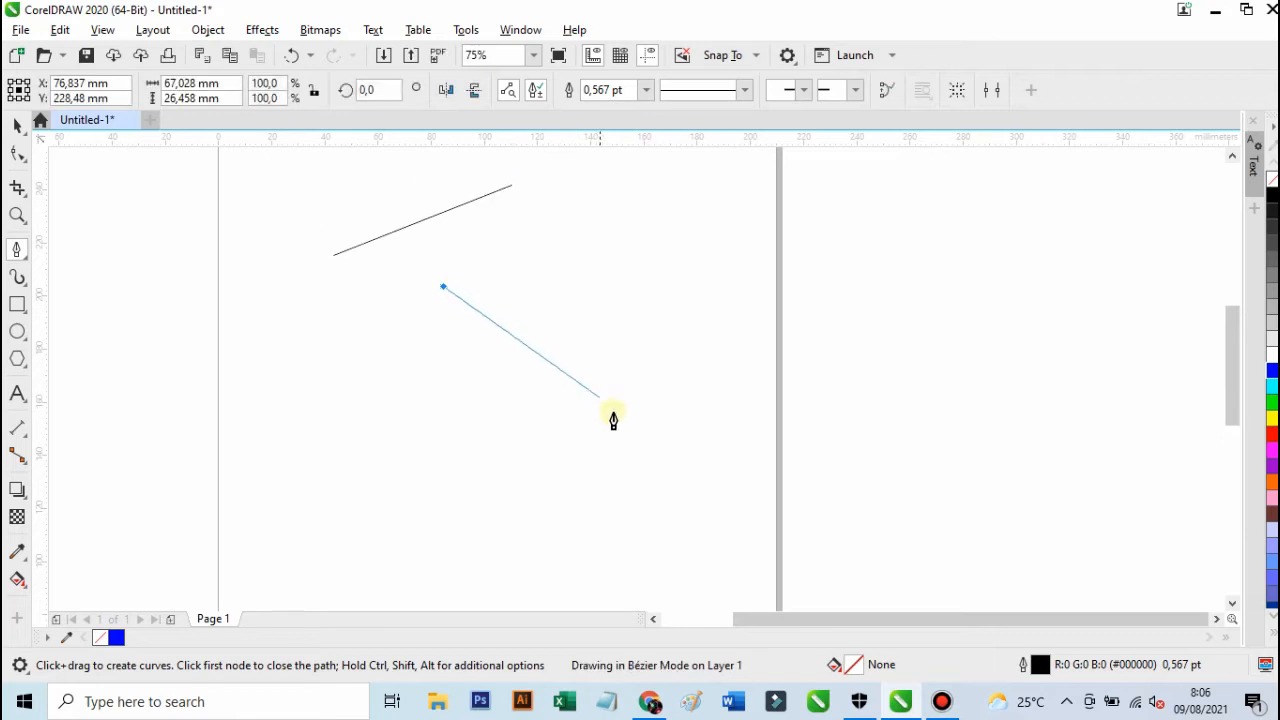
{"action": "left_click", "coordinate": [546, 450]}
{"action": "left_click", "coordinate": [404, 378]}
{"action": "left_click", "coordinate": [190, 443]}
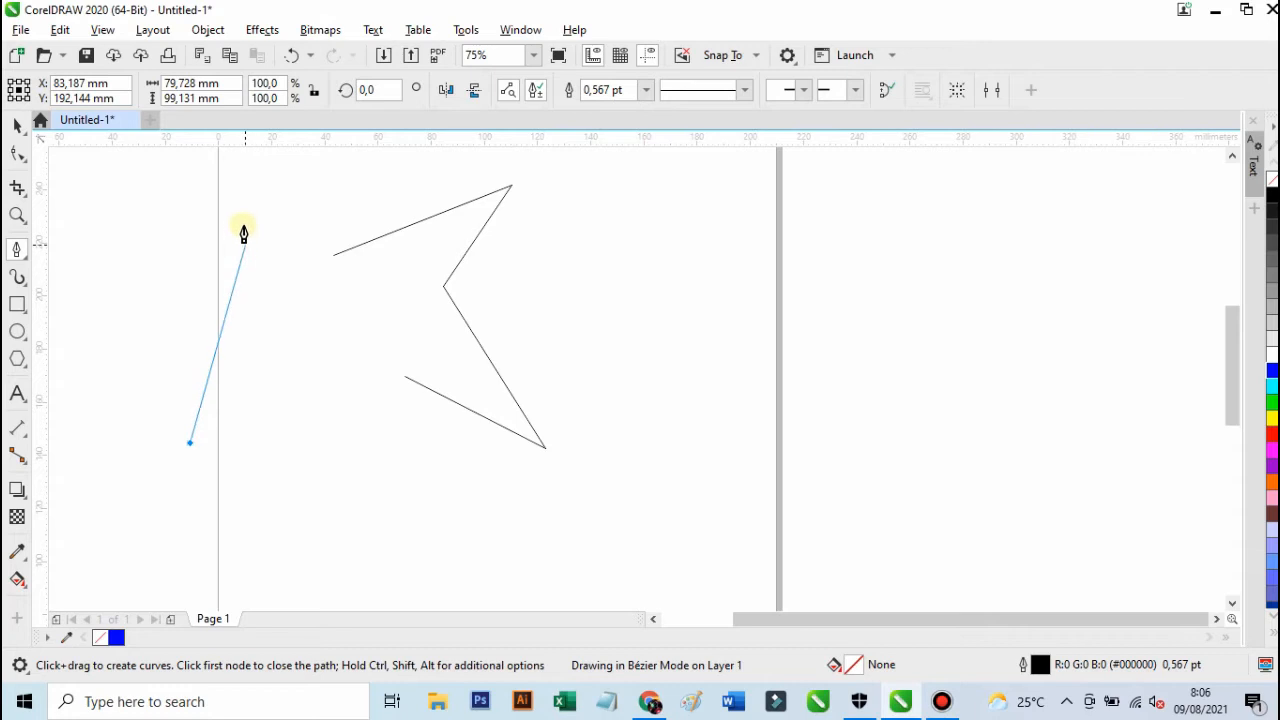
{"action": "left_click", "coordinate": [236, 158]}
{"action": "left_click", "coordinate": [293, 247]}
{"action": "left_click", "coordinate": [346, 160]}
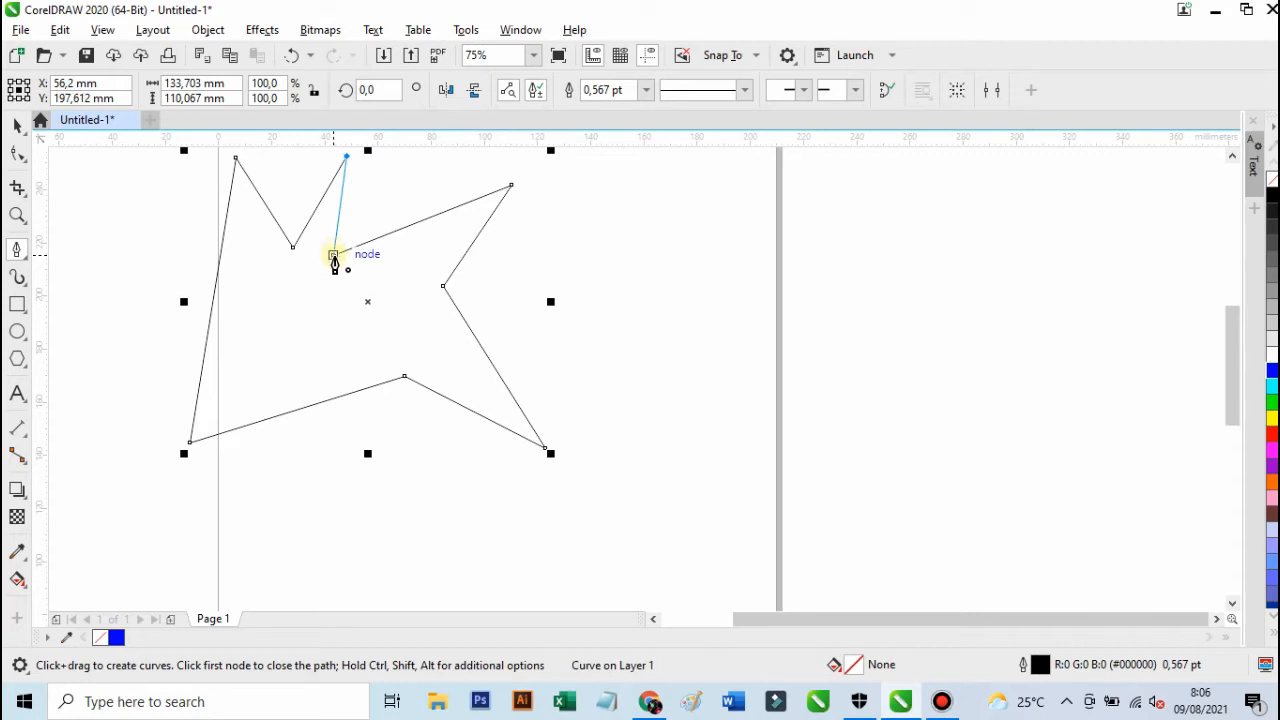
{"action": "left_click", "coordinate": [334, 256]}
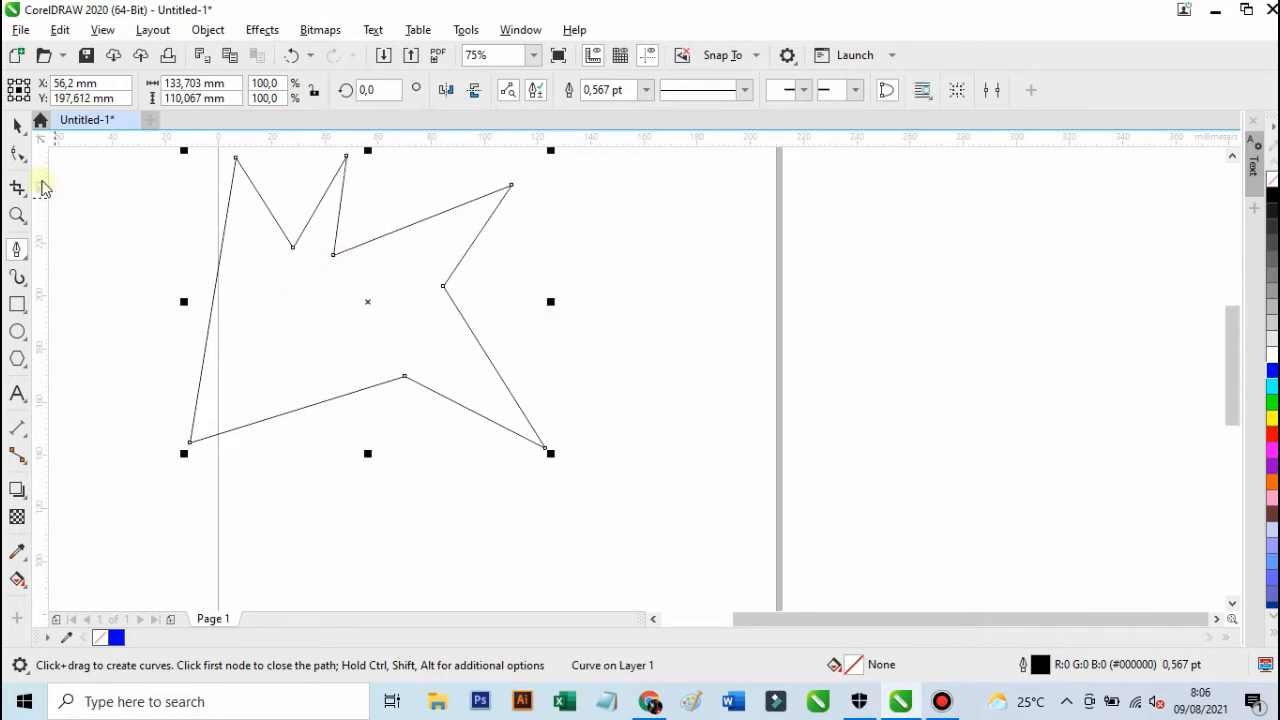
- Fill the nine-cornered shape with blue using the Pick tool's selection, and delete it from the page
{"action": "left_click", "coordinate": [18, 126]}
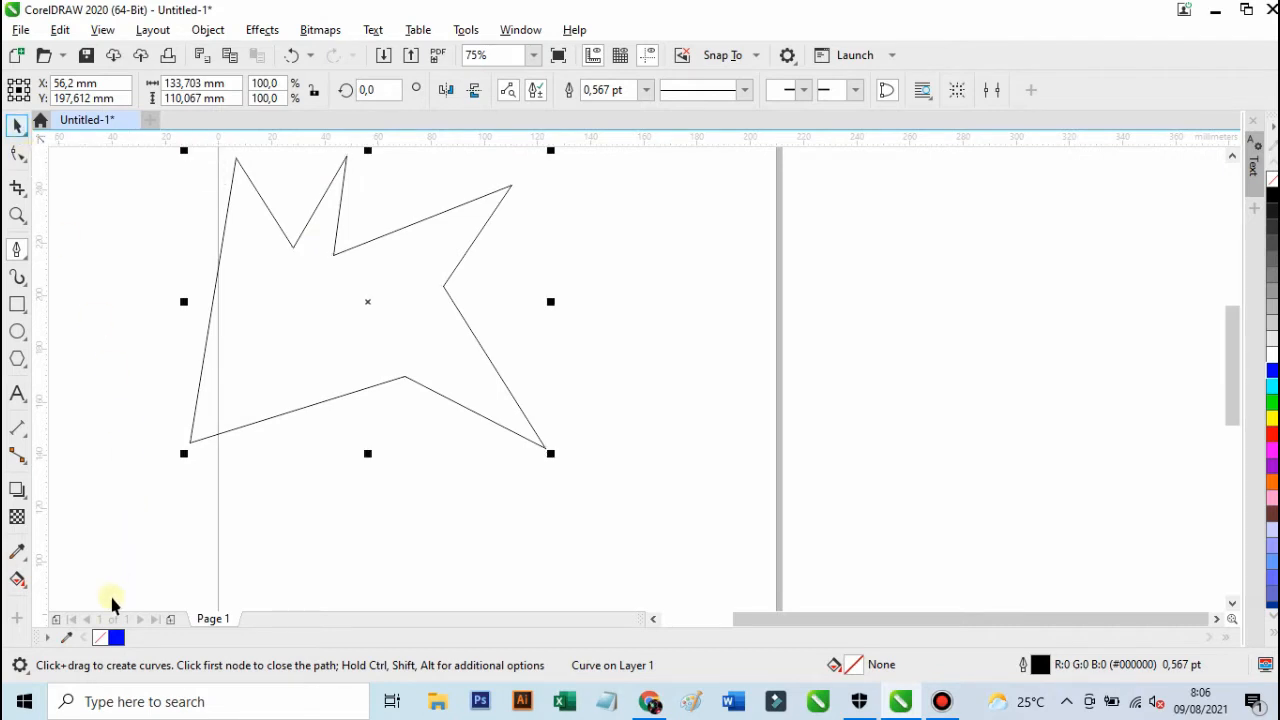
{"action": "left_click", "coordinate": [116, 638]}
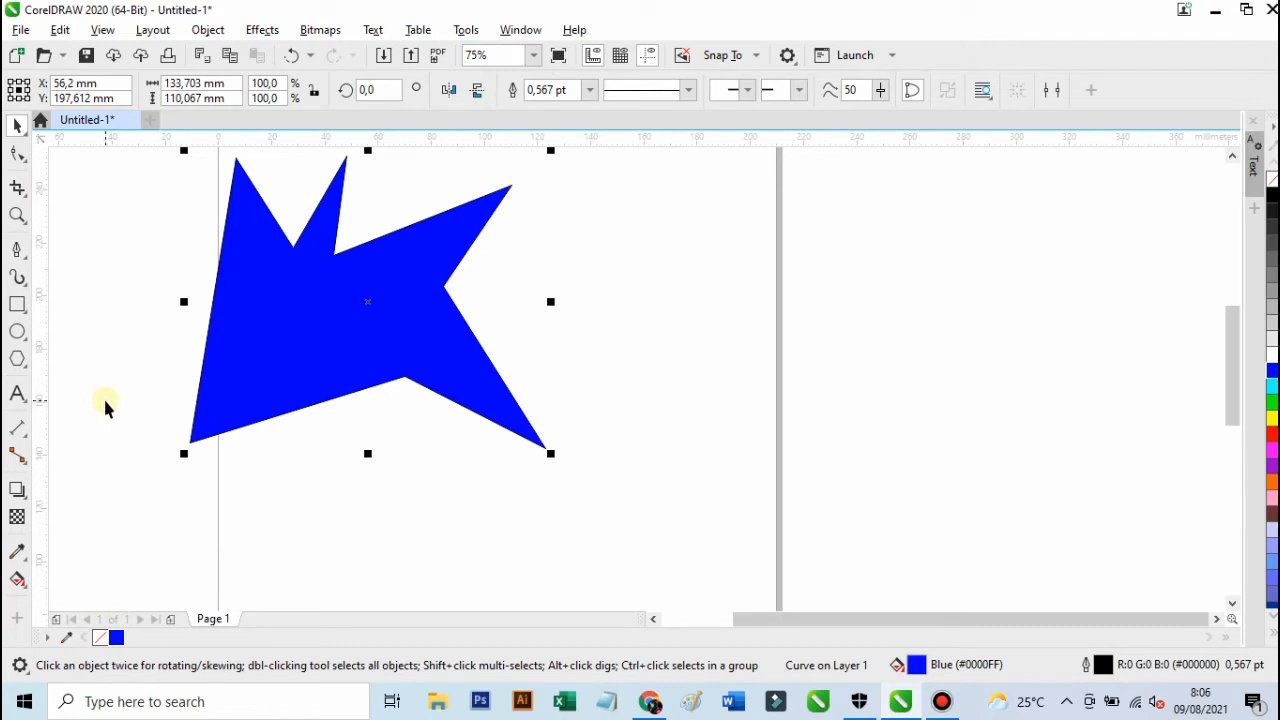
{"action": "key", "text": "Delete"}
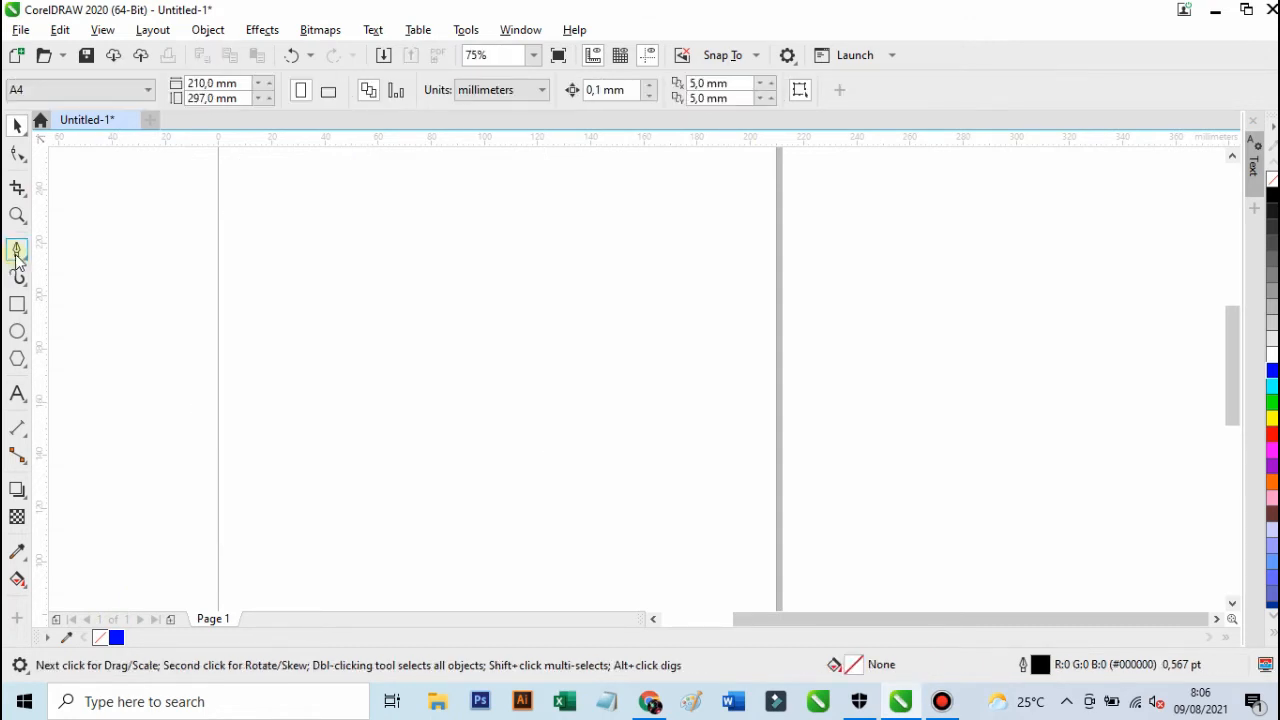
- Draw a closed five-pointed star, about 186 × 153 mm, with the Pen tool across the page's left edge, and delete it
{"action": "left_click", "coordinate": [16, 255]}
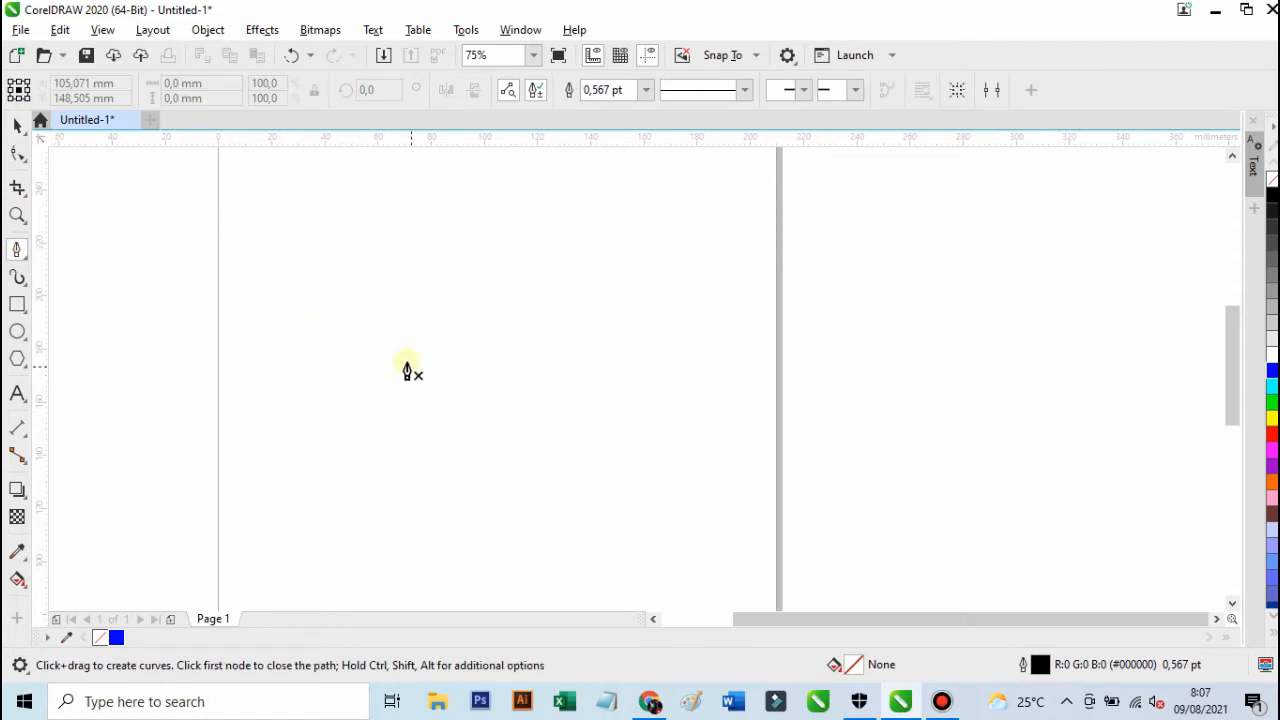
{"action": "left_click", "coordinate": [420, 208]}
{"action": "left_click_drag", "start_coordinate": [387, 305], "coordinate": [381, 314]}
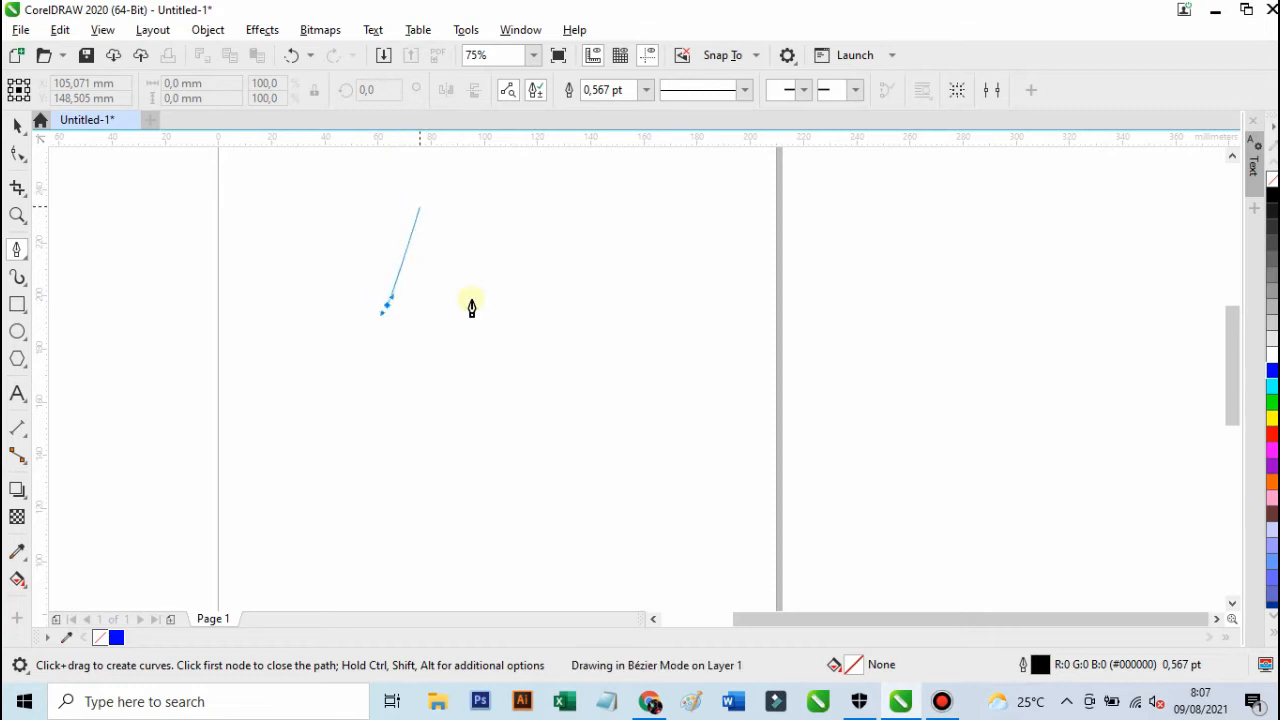
{"action": "double_click", "coordinate": [471, 307]}
{"action": "left_click", "coordinate": [670, 341]}
{"action": "left_click", "coordinate": [505, 415]}
{"action": "left_click", "coordinate": [547, 580]}
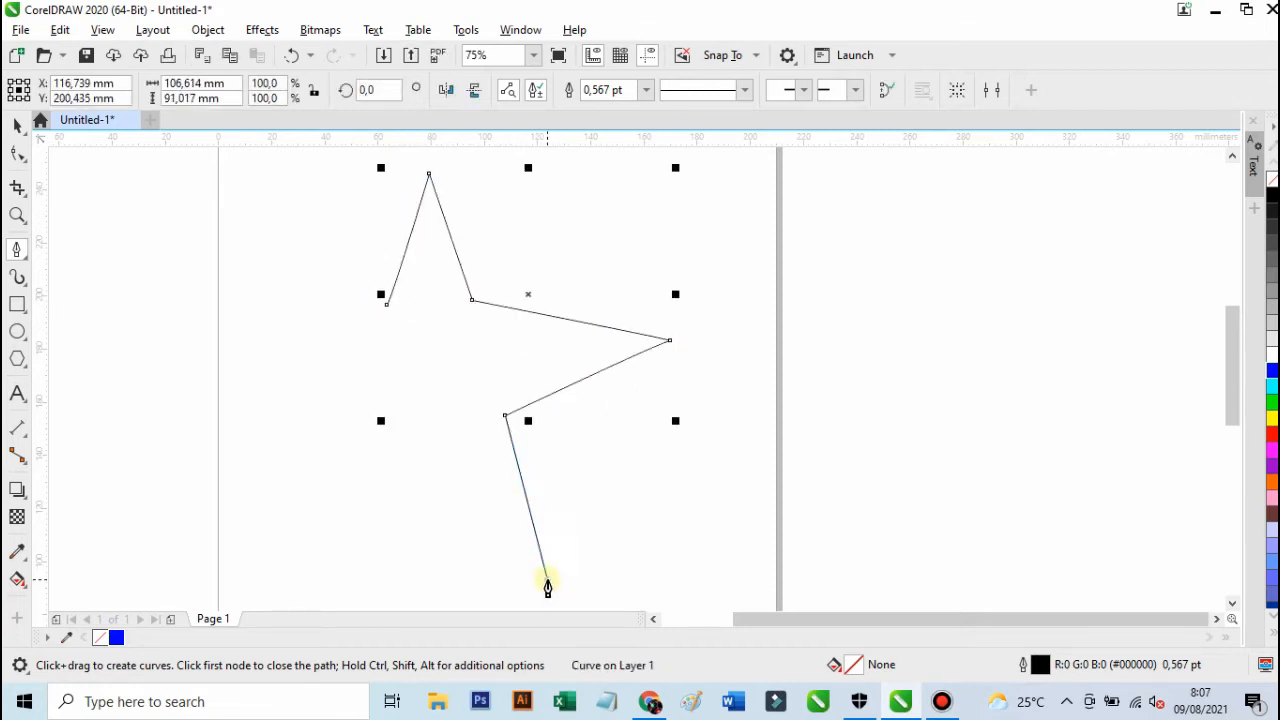
{"action": "left_click_drag", "start_coordinate": [424, 452], "coordinate": [366, 494]}
{"action": "left_click", "coordinate": [271, 556]}
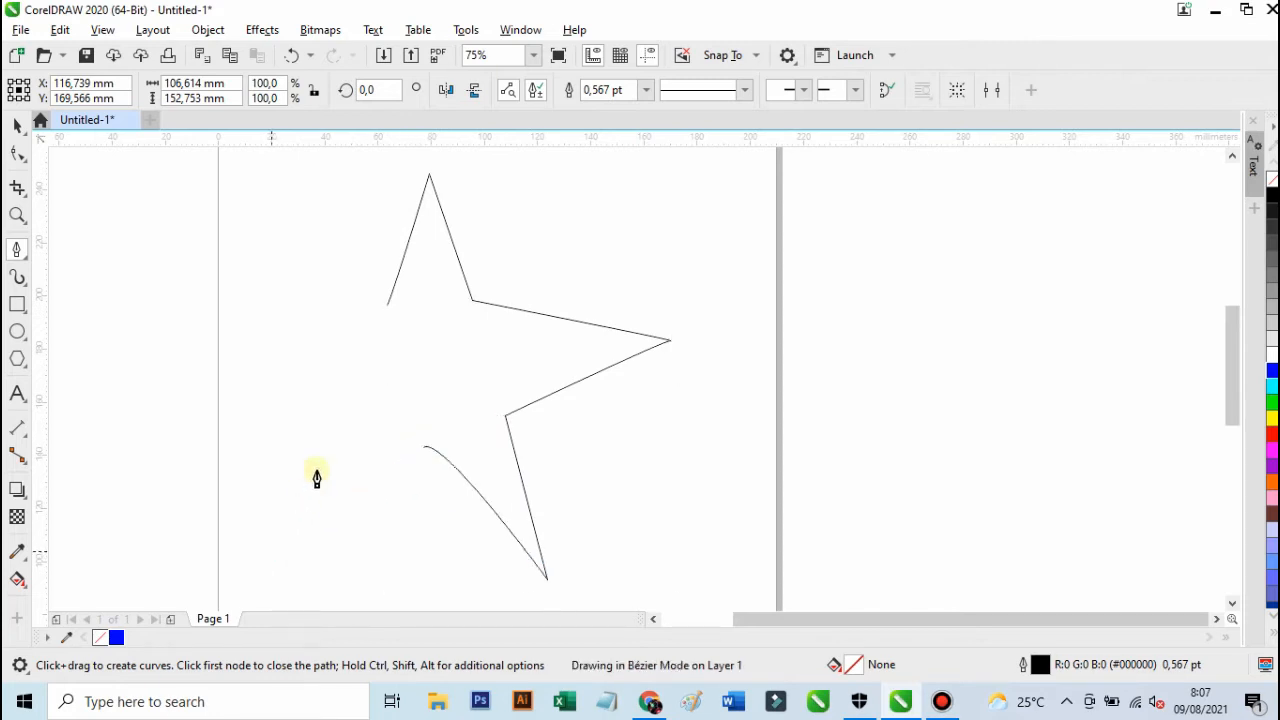
{"action": "left_click", "coordinate": [357, 405]}
{"action": "left_click", "coordinate": [175, 355]}
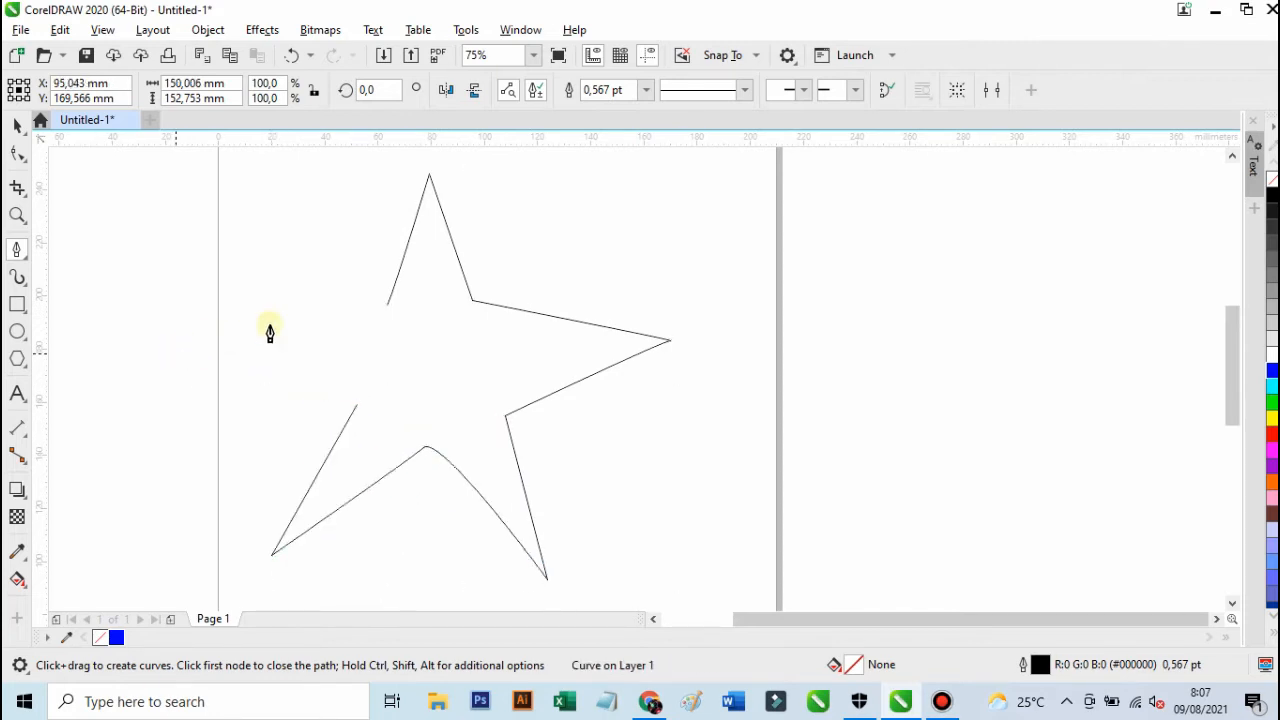
{"action": "left_click", "coordinate": [387, 305]}
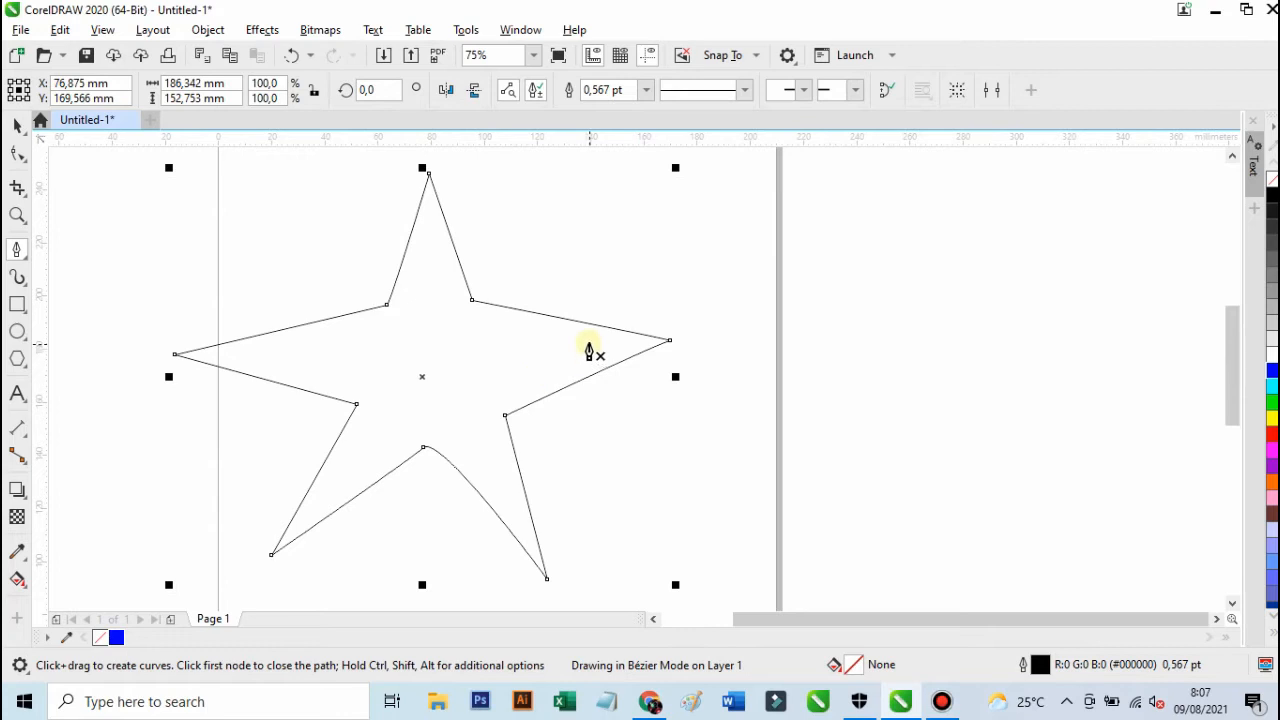
{"action": "left_click", "coordinate": [20, 128]}
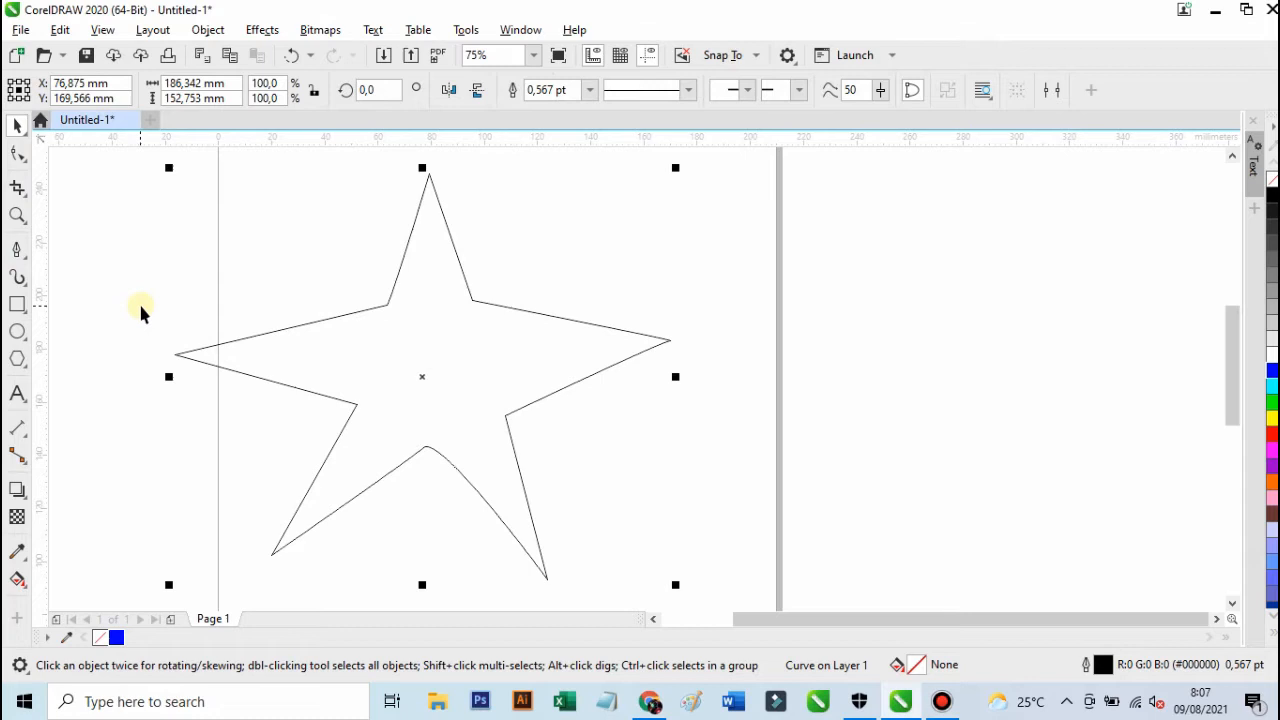
{"action": "key", "text": "Delete"}
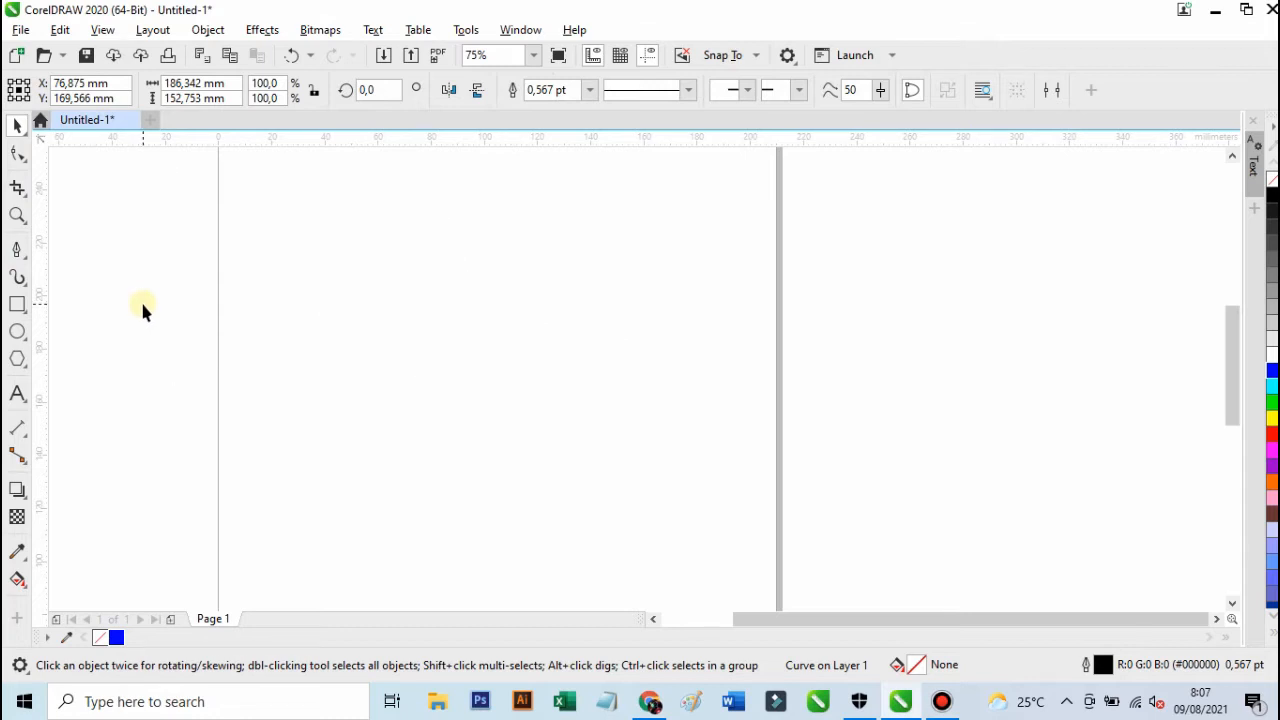
- Draw a Pen outline with a vertical segment about 66 mm long, a horizontal one about 90 mm leftward, and a curve arching up between their ends
{"action": "left_click", "coordinate": [17, 252]}
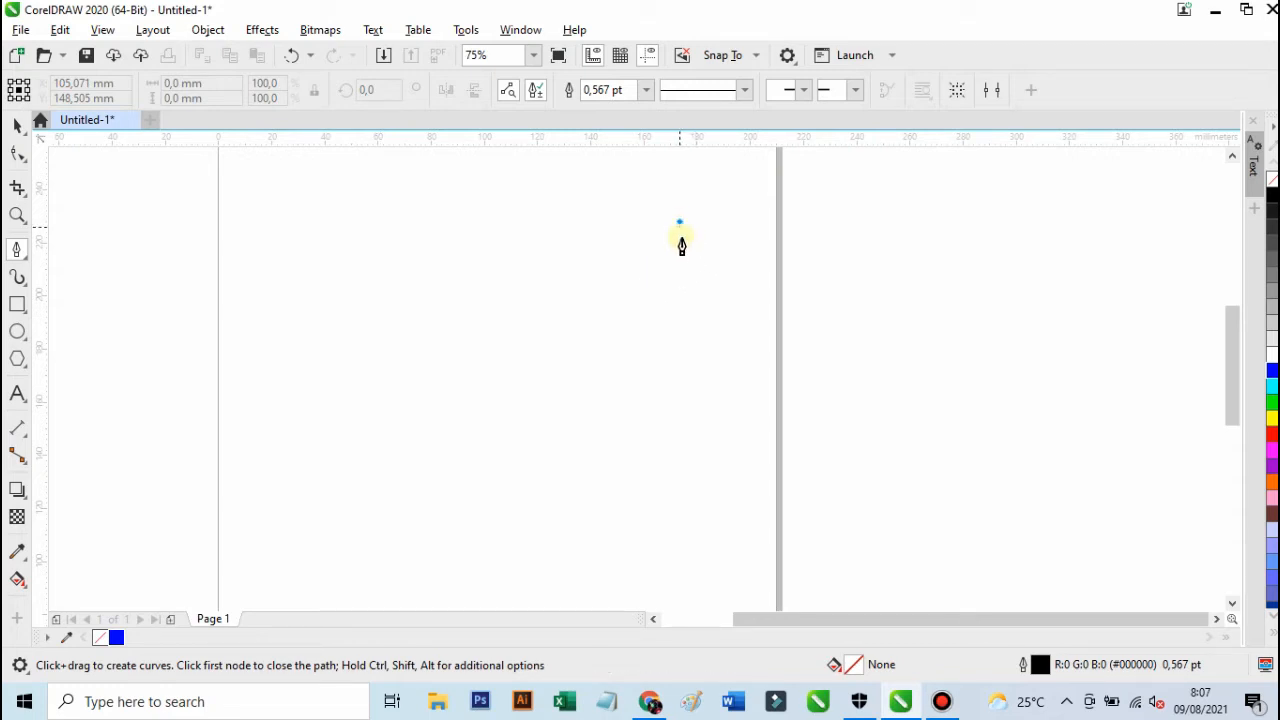
{"action": "left_click", "coordinate": [681, 402]}
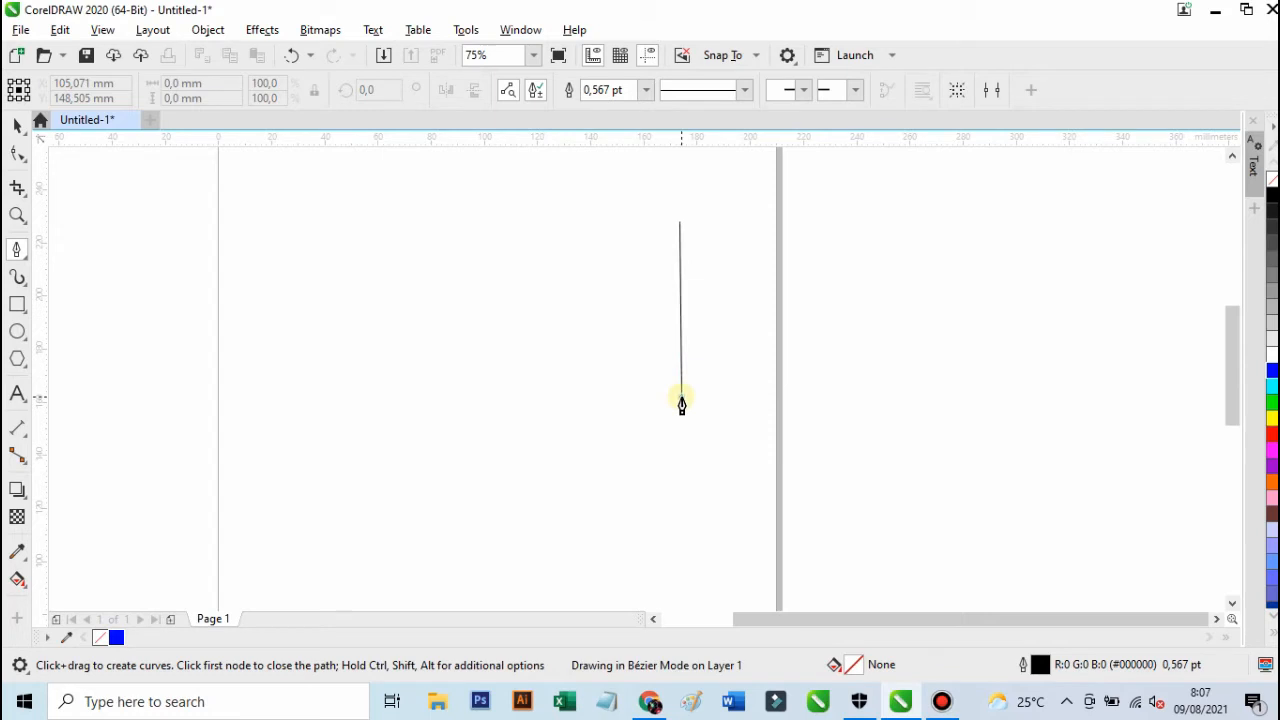
{"action": "left_click", "coordinate": [443, 402]}
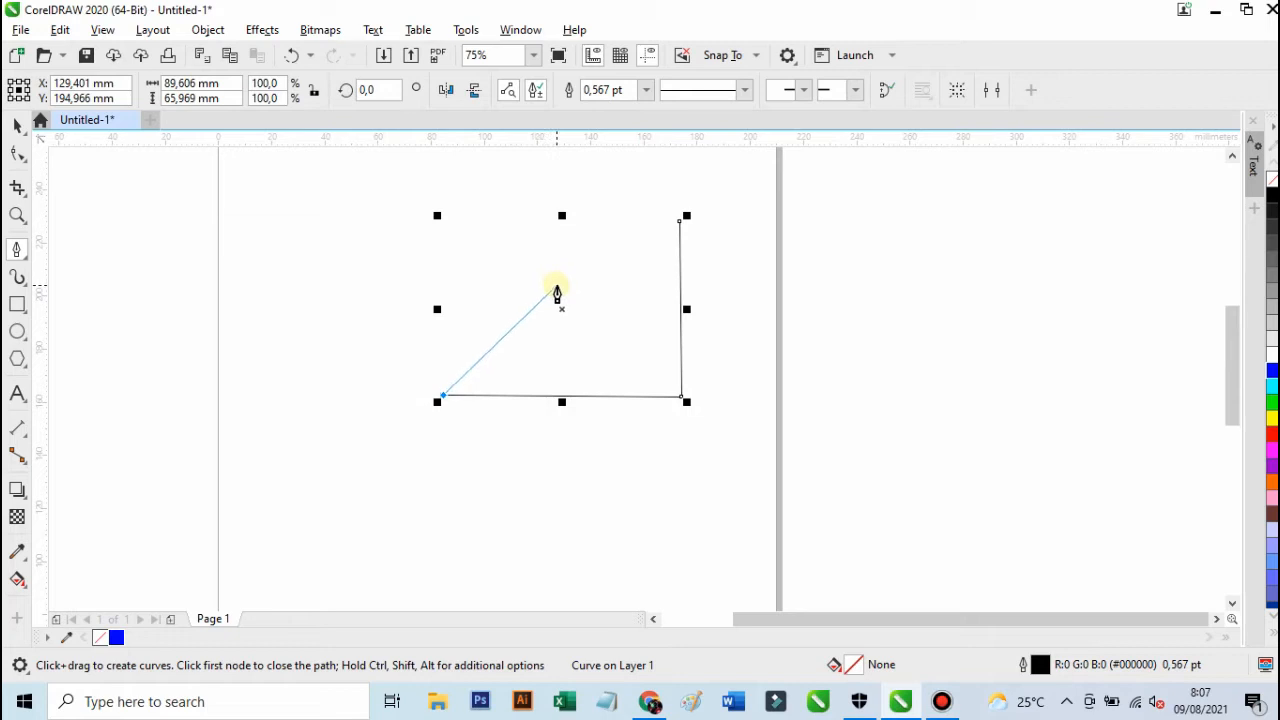
{"action": "mouse_move", "coordinate": [557, 287]}
{"action": "left_mouse_down"}
{"action": "mouse_move", "coordinate": [570, 242]}
{"action": "mouse_move", "coordinate": [612, 255]}
{"action": "mouse_move", "coordinate": [626, 283]}
{"action": "mouse_move", "coordinate": [663, 286]}
{"action": "left_mouse_up"}
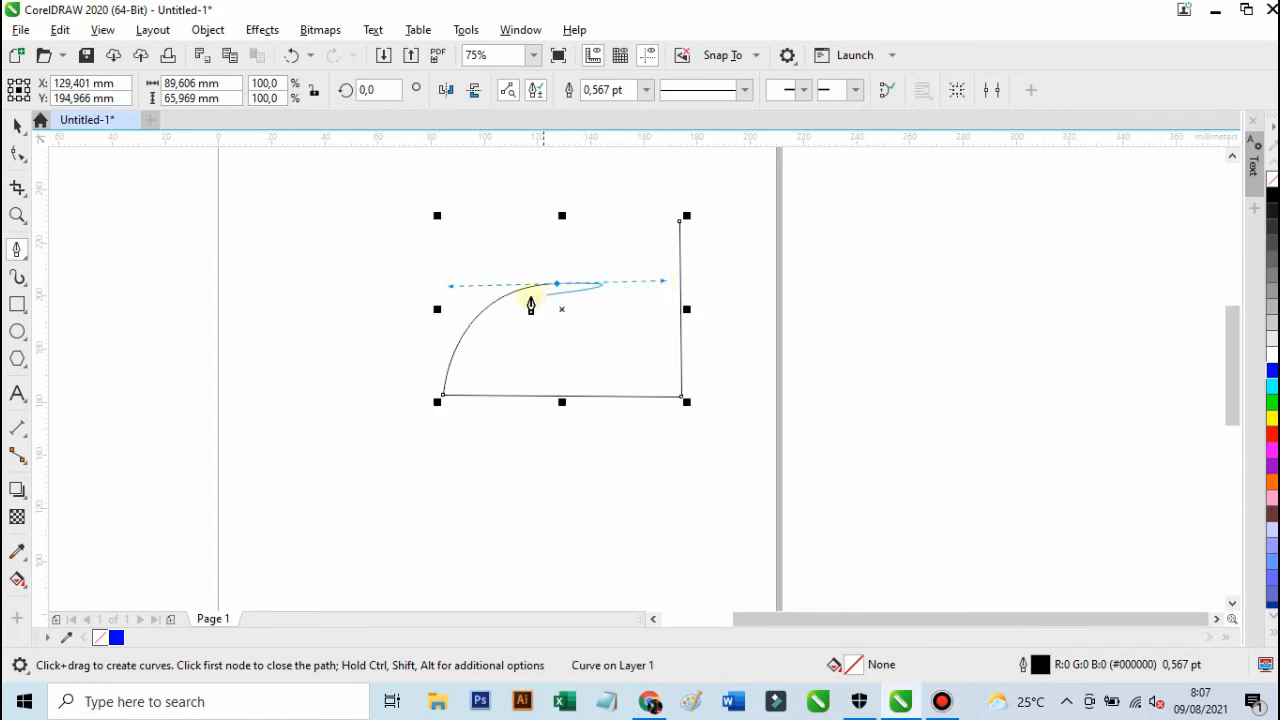
- Remove the outgoing curve handle from the outline's last node at the end of the arched segment
{"action": "scroll", "coordinate": [641, 293], "scroll_direction": "up", "scroll_amount": 2}
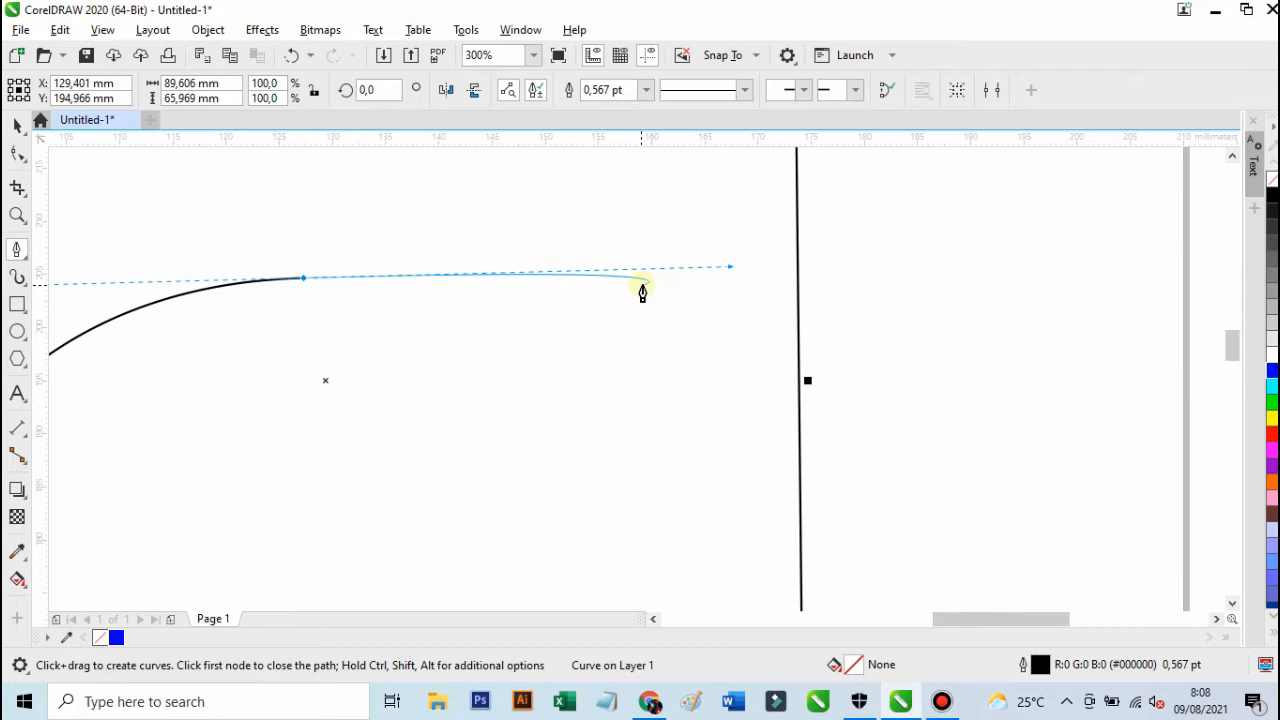
{"action": "scroll", "coordinate": [643, 289], "scroll_direction": "down", "scroll_amount": 1}
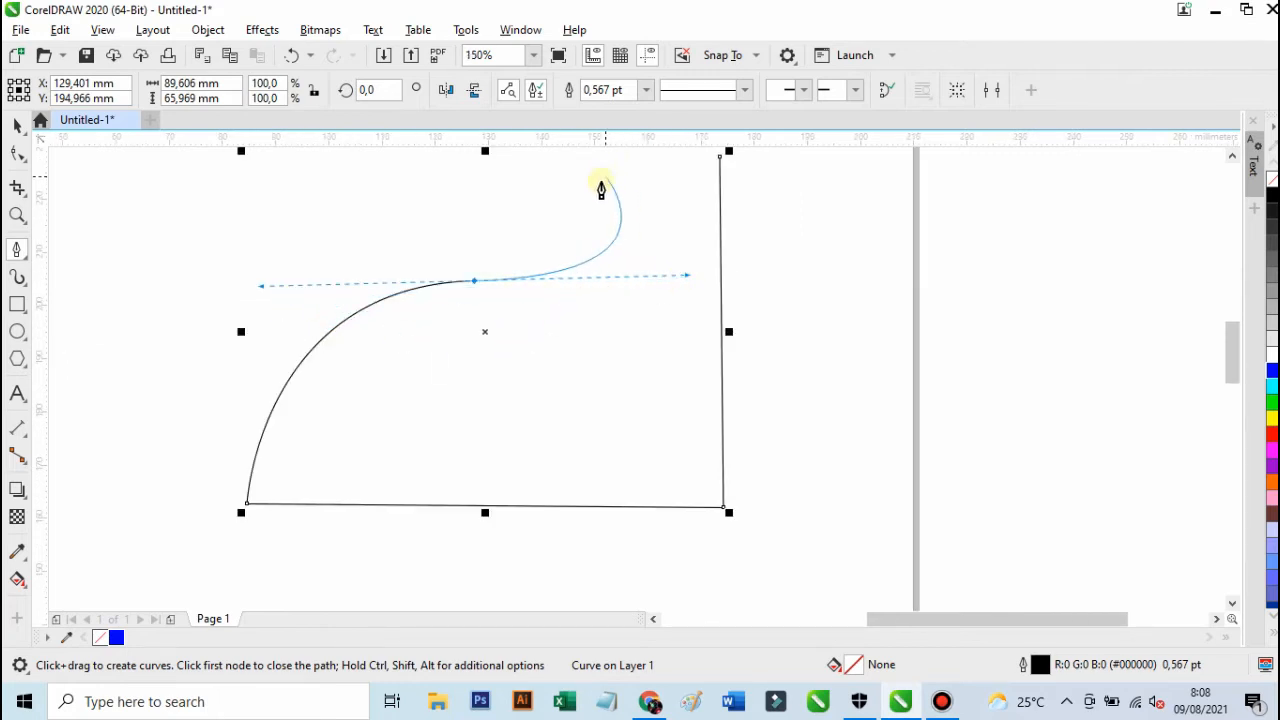
{"action": "scroll", "coordinate": [597, 211], "scroll_direction": "down", "scroll_amount": 1}
{"action": "scroll", "coordinate": [594, 211], "scroll_direction": "up", "scroll_amount": 1}
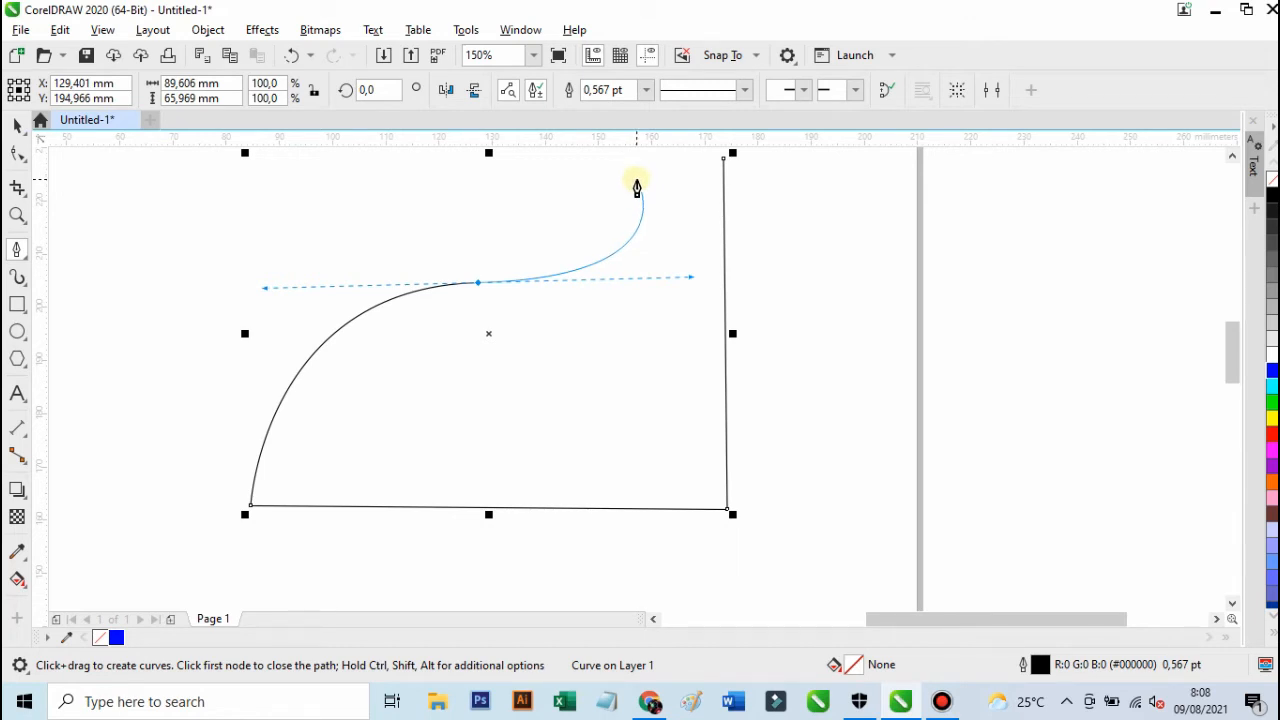
{"action": "scroll", "coordinate": [491, 286], "scroll_direction": "up", "scroll_amount": 1}
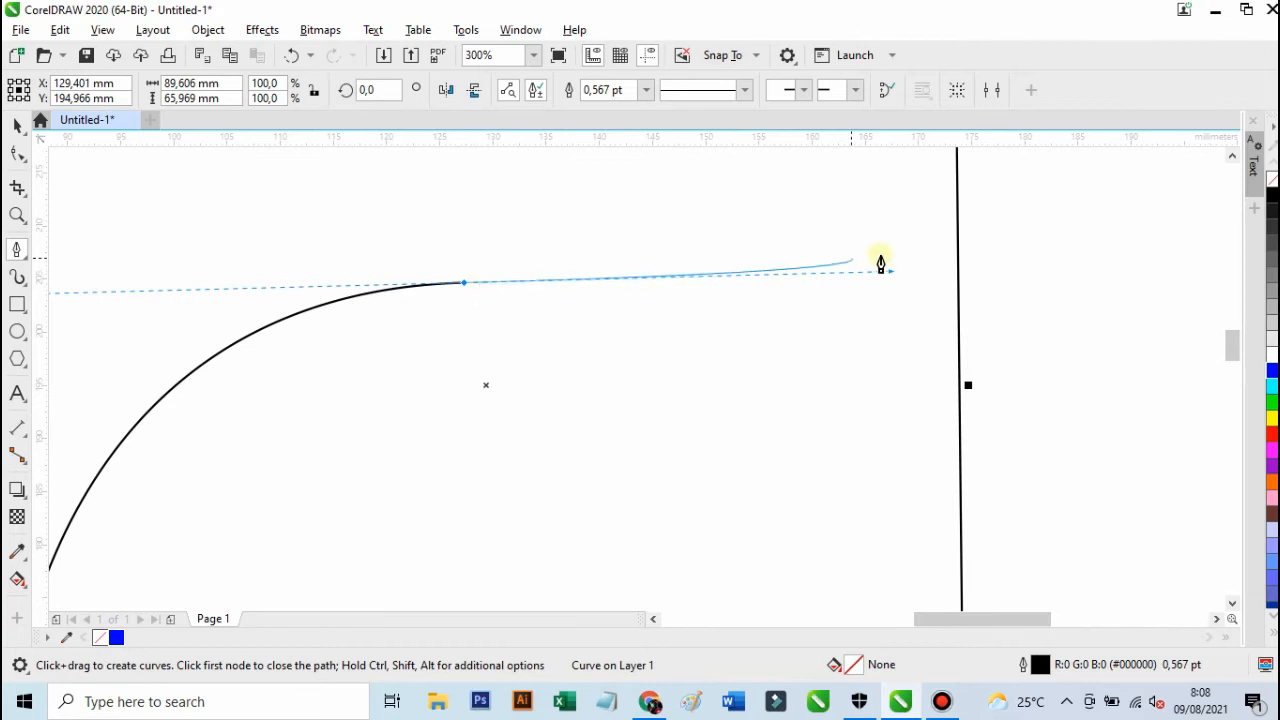
{"action": "scroll", "coordinate": [839, 283], "scroll_direction": "down", "scroll_amount": 1}
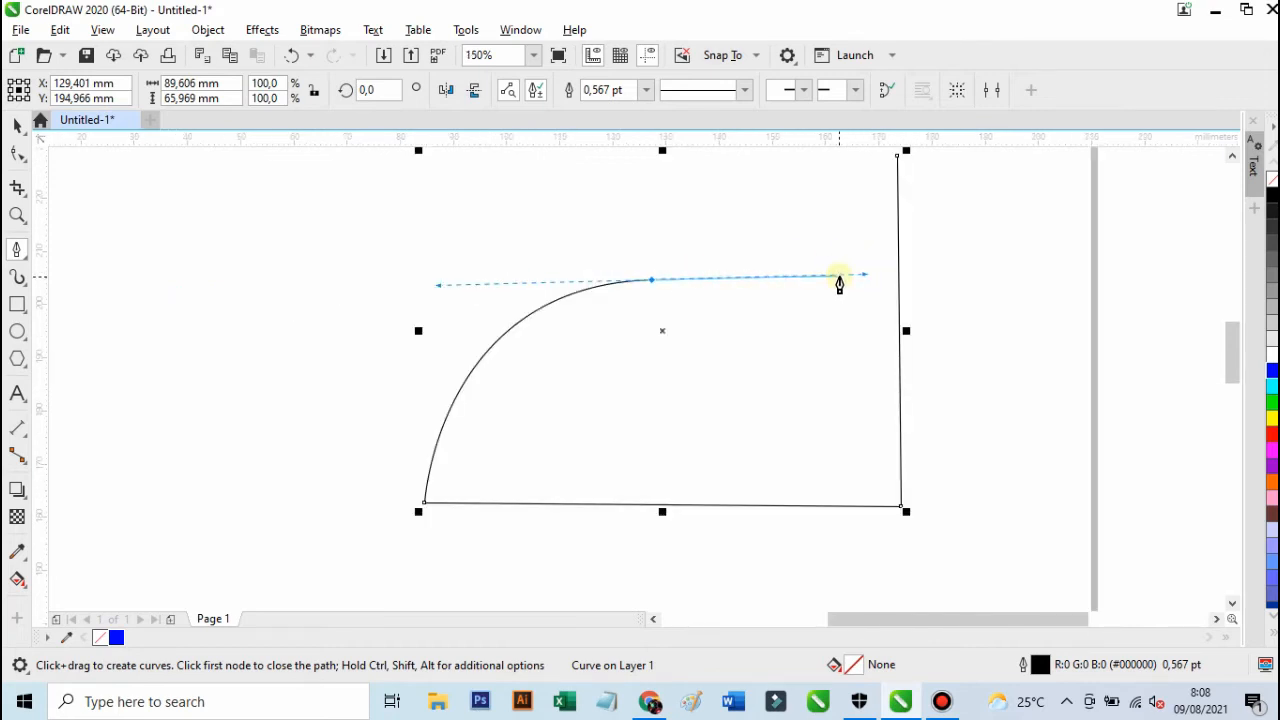
{"action": "scroll", "coordinate": [840, 283], "scroll_direction": "up", "scroll_amount": 1}
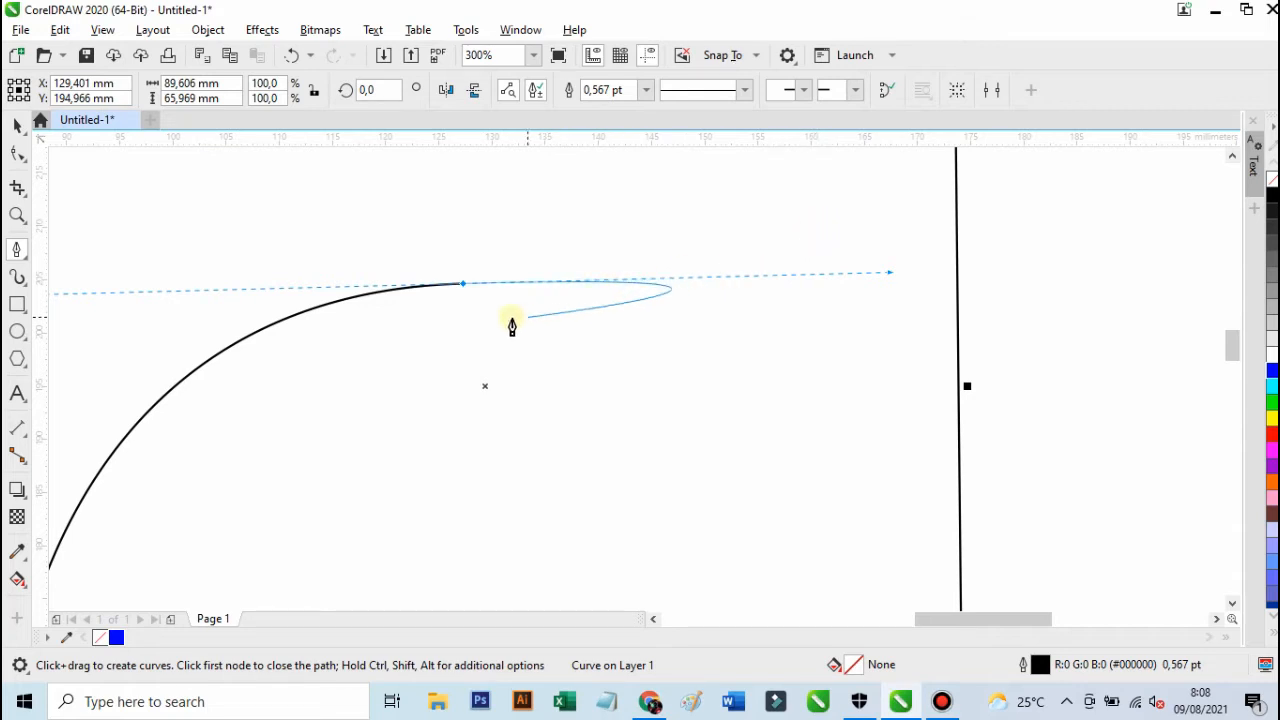
{"action": "scroll", "coordinate": [458, 289], "scroll_direction": "up", "scroll_amount": 1}
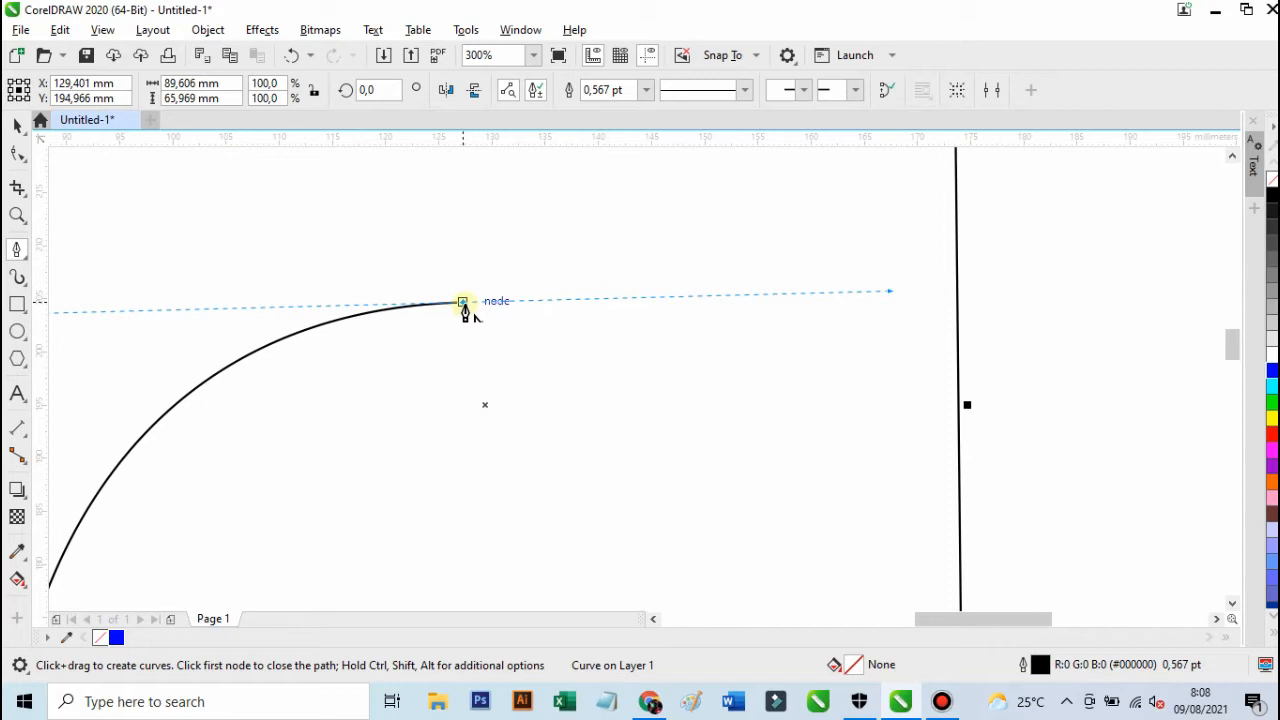
{"action": "left_click", "coordinate": [464, 304]}
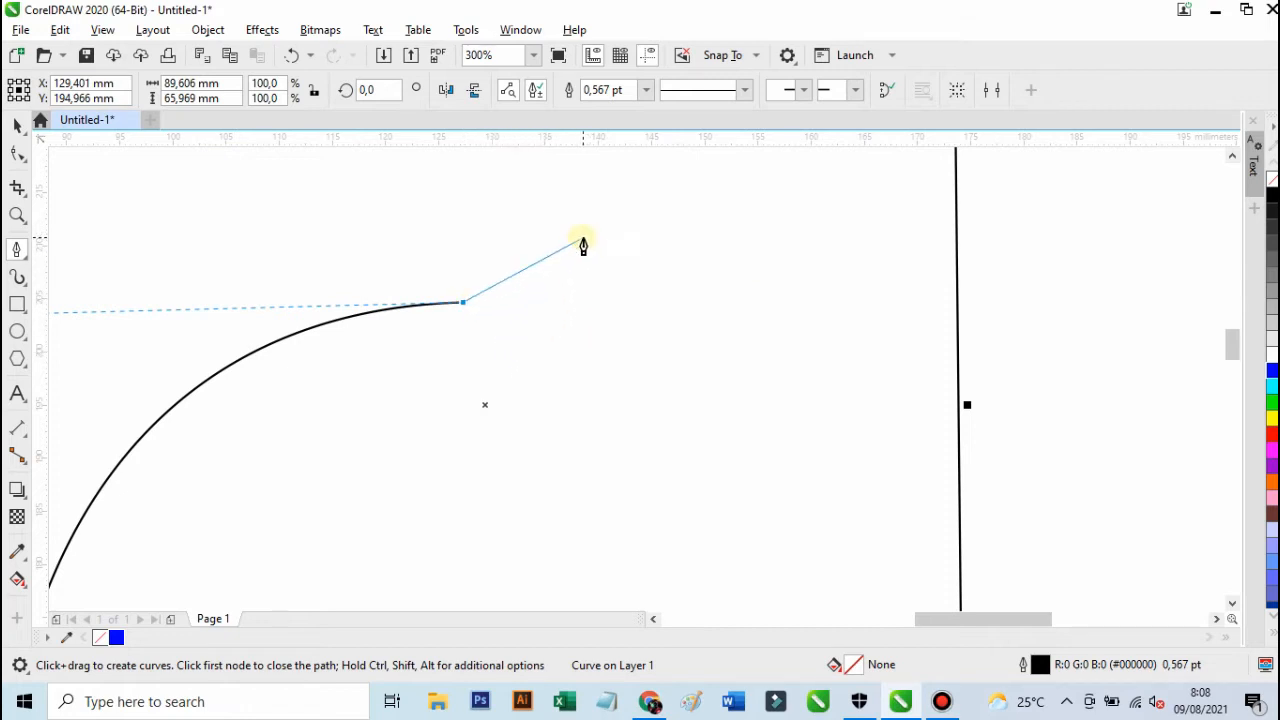
- Close the outline with a second arched curve back to its starting node, giving a shape about 90 × 67 mm
{"action": "scroll", "coordinate": [582, 246], "scroll_direction": "down", "scroll_amount": 2}
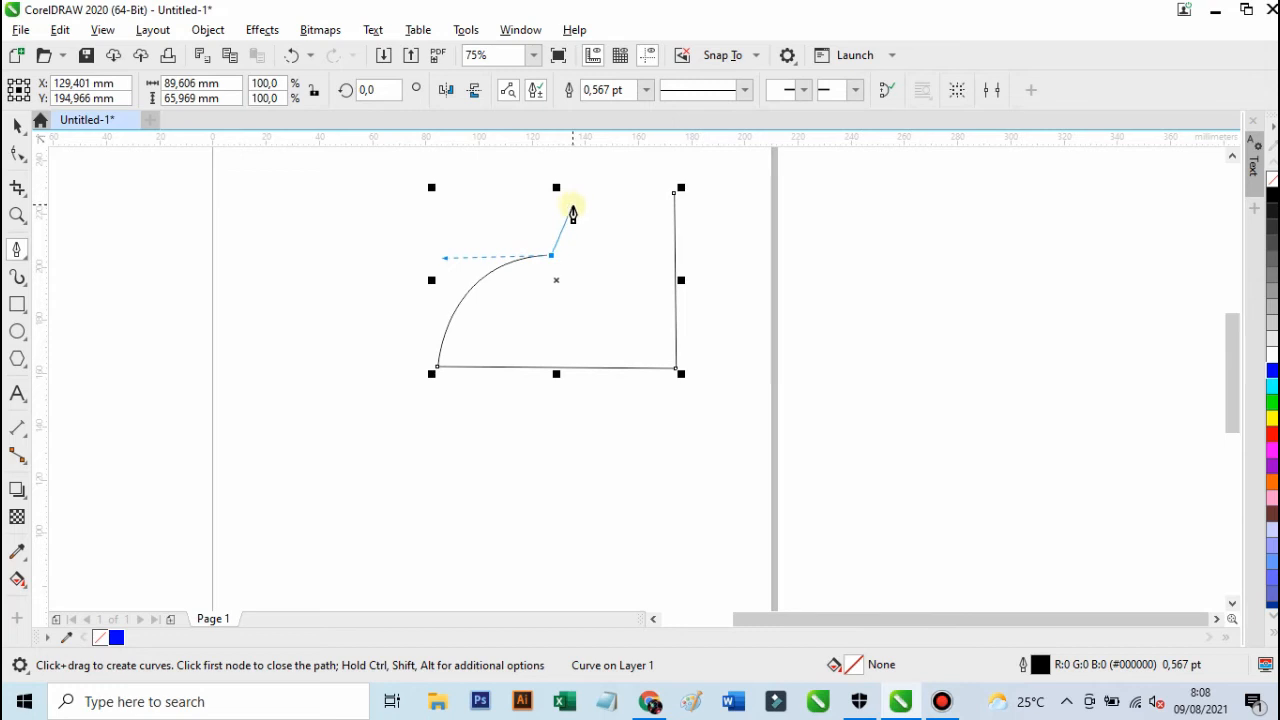
{"action": "scroll", "coordinate": [572, 212], "scroll_direction": "up", "scroll_amount": 1}
{"action": "left_click_drag", "start_coordinate": [760, 186], "coordinate": [514, 189]}
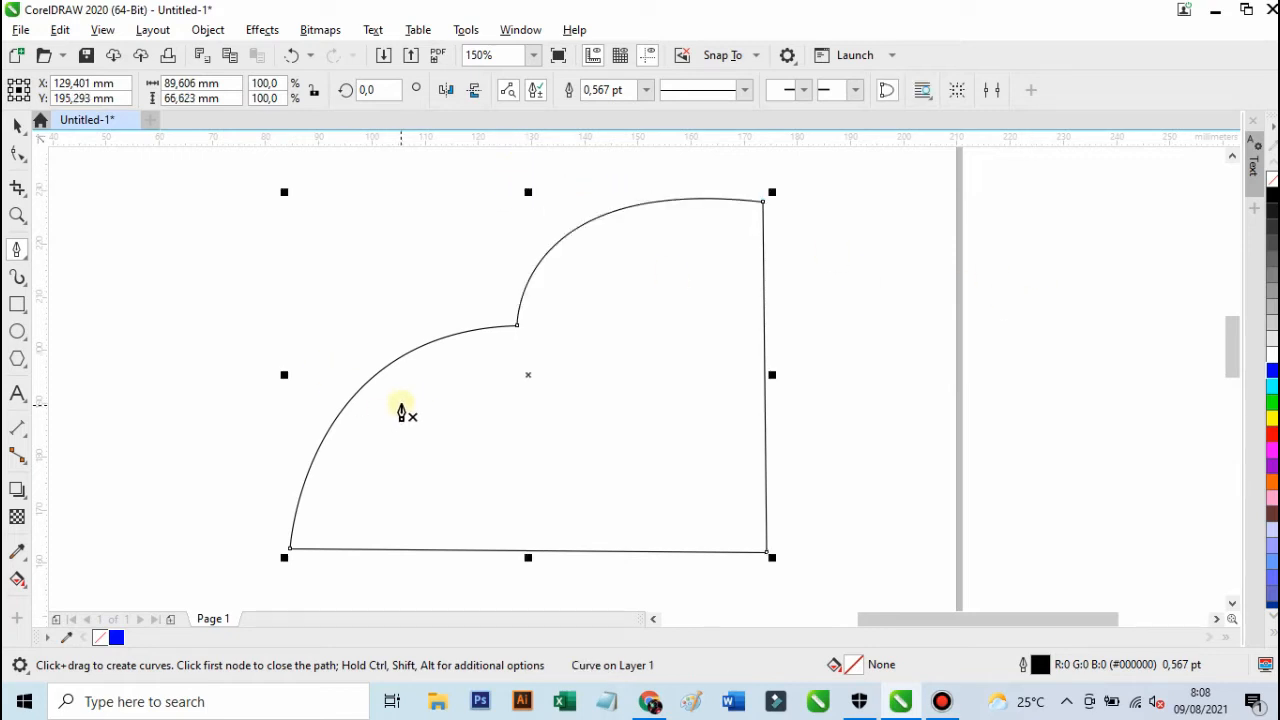
- Draw the right half of a heart, about 26 × 64 mm, as one curved Pen segment below the closed shape
{"action": "scroll", "coordinate": [398, 395], "scroll_direction": "down", "scroll_amount": 4}
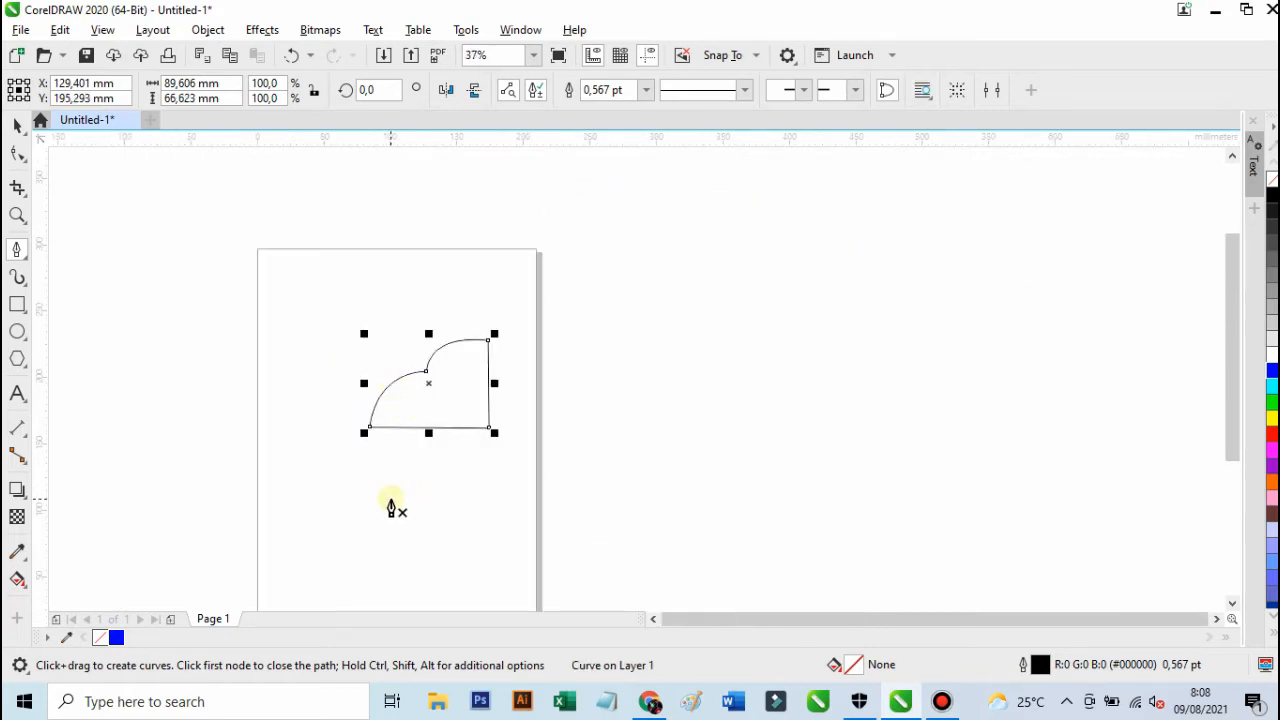
{"action": "scroll", "coordinate": [398, 508], "scroll_direction": "up", "scroll_amount": 1}
{"action": "scroll", "coordinate": [408, 471], "scroll_direction": "down", "scroll_amount": 1}
{"action": "left_click_drag", "start_coordinate": [1235, 326], "coordinate": [1231, 368]}
{"action": "scroll", "coordinate": [374, 463], "scroll_direction": "up", "scroll_amount": 1}
{"action": "scroll", "coordinate": [375, 459], "scroll_direction": "down", "scroll_amount": 1}
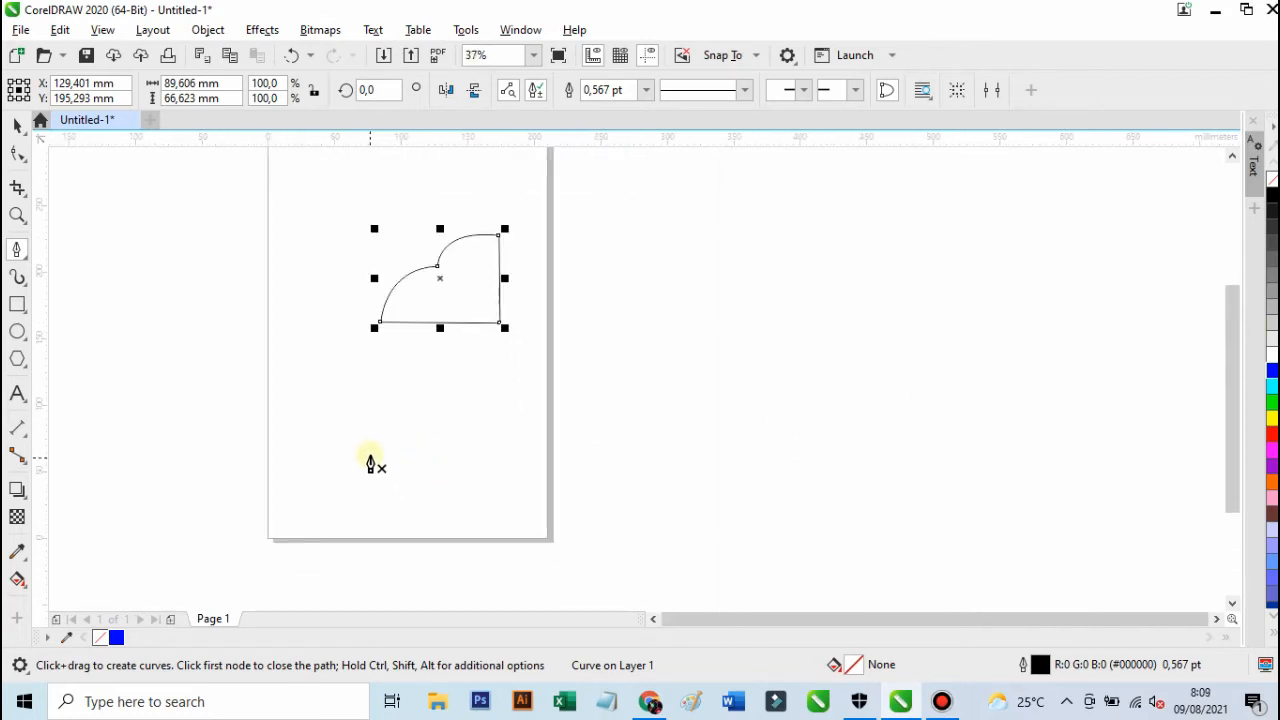
{"action": "scroll", "coordinate": [365, 458], "scroll_direction": "up", "scroll_amount": 1}
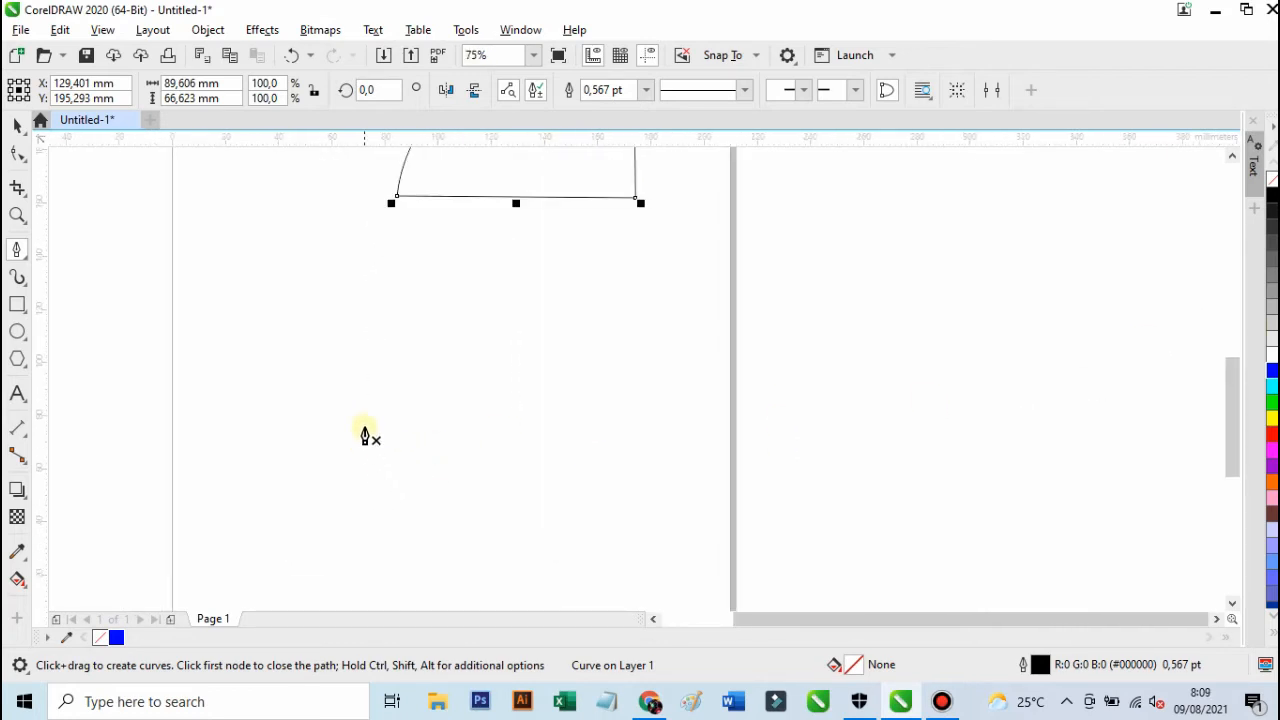
{"action": "left_click", "coordinate": [403, 333]}
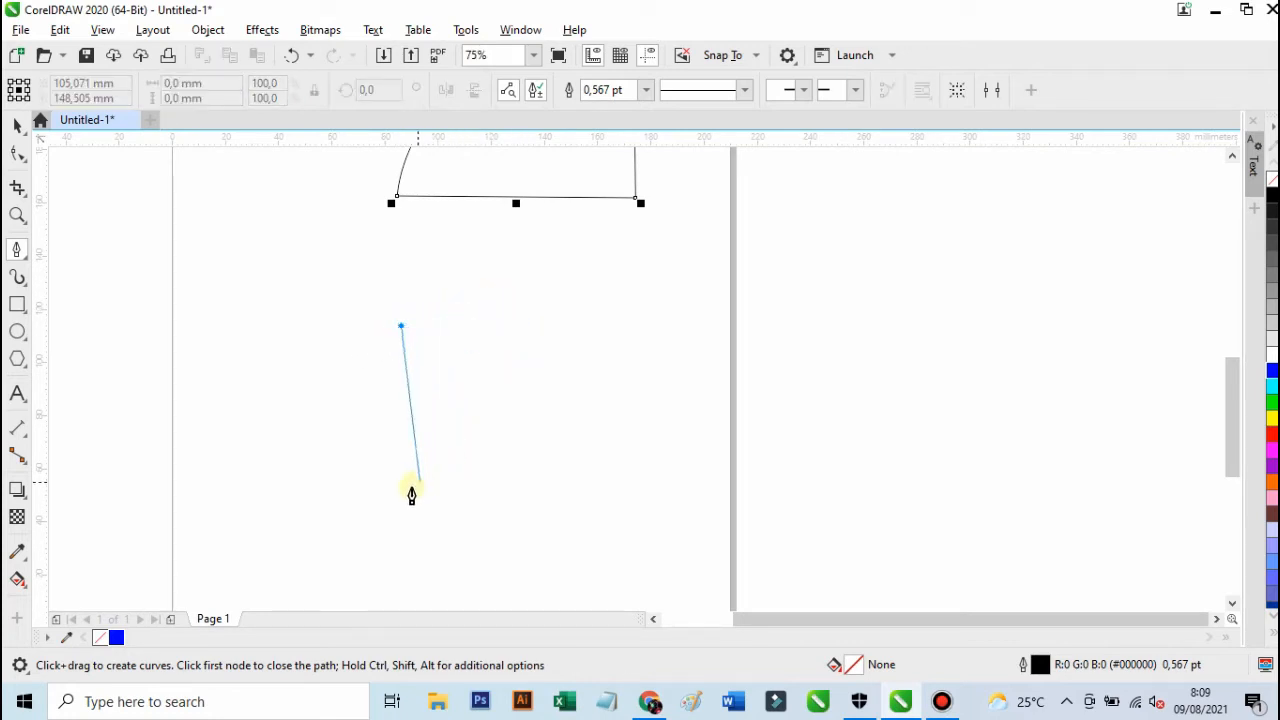
{"action": "left_click_drag", "start_coordinate": [401, 495], "coordinate": [261, 505]}
- Try to continue the half heart with a segment up to its left, and undo that segment
{"action": "scroll", "coordinate": [261, 505], "scroll_direction": "down", "scroll_amount": 1}
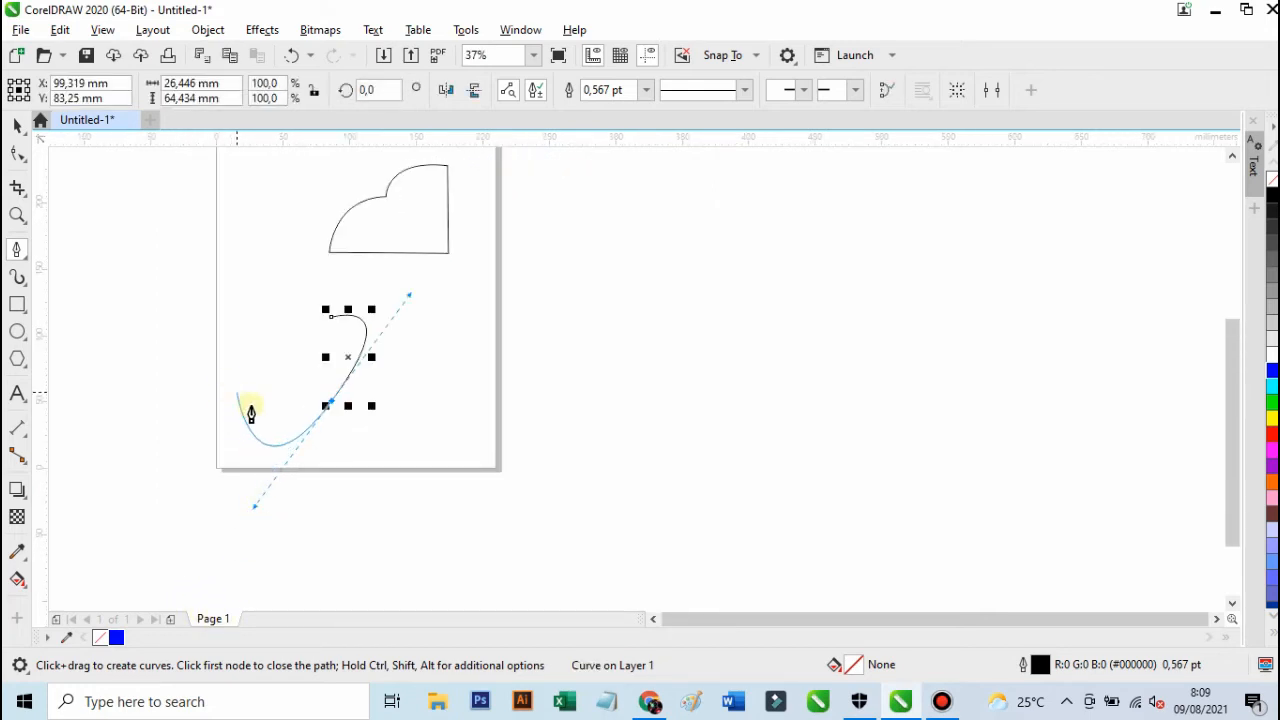
{"action": "scroll", "coordinate": [249, 410], "scroll_direction": "up", "scroll_amount": 1}
{"action": "left_click", "coordinate": [283, 270]}
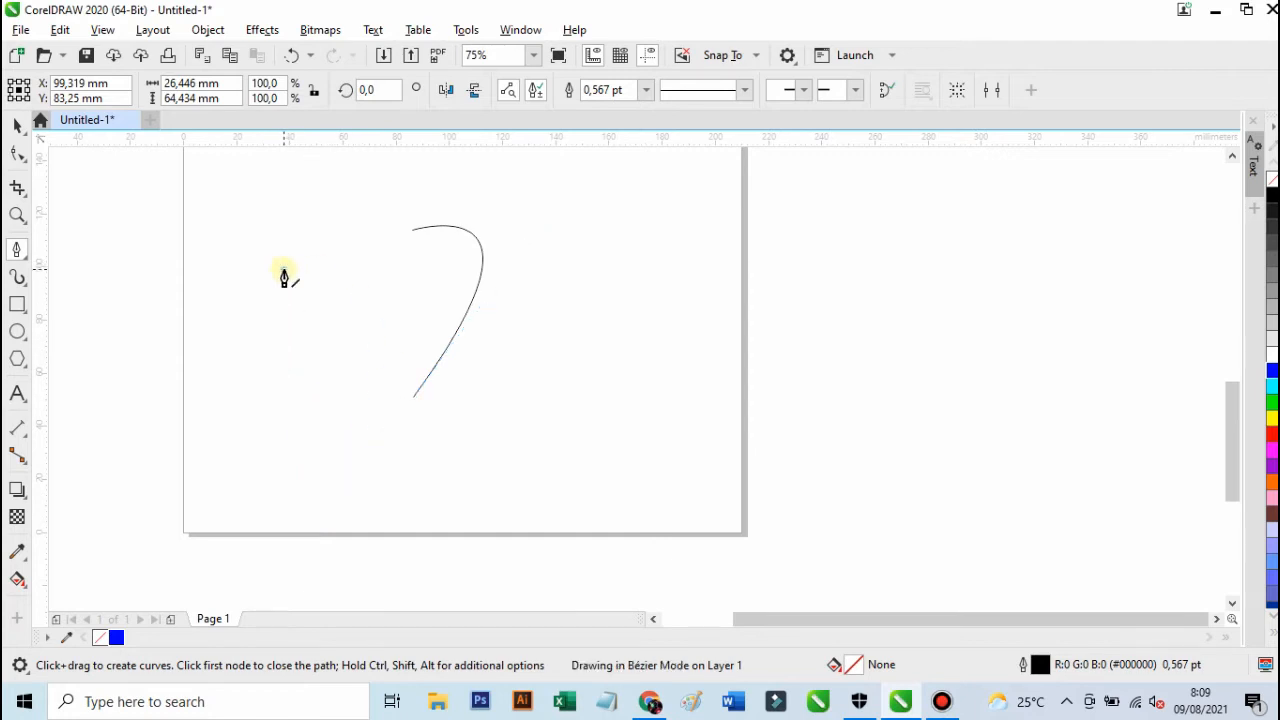
{"action": "key", "text": "ctrl+z"}
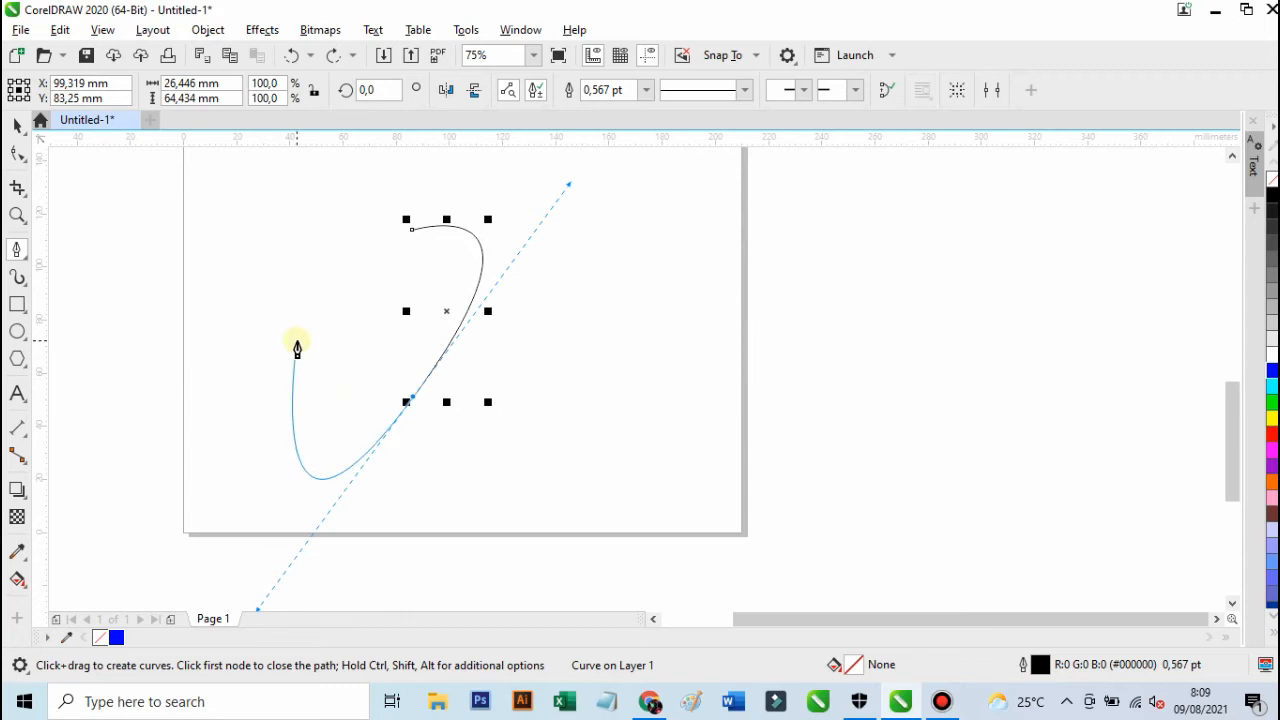
- Remove the outgoing handle at the half heart's bottom node and close the heart with a left-hand curve, about 55 × 64 mm overall
{"action": "scroll", "coordinate": [366, 394], "scroll_direction": "up", "scroll_amount": 1}
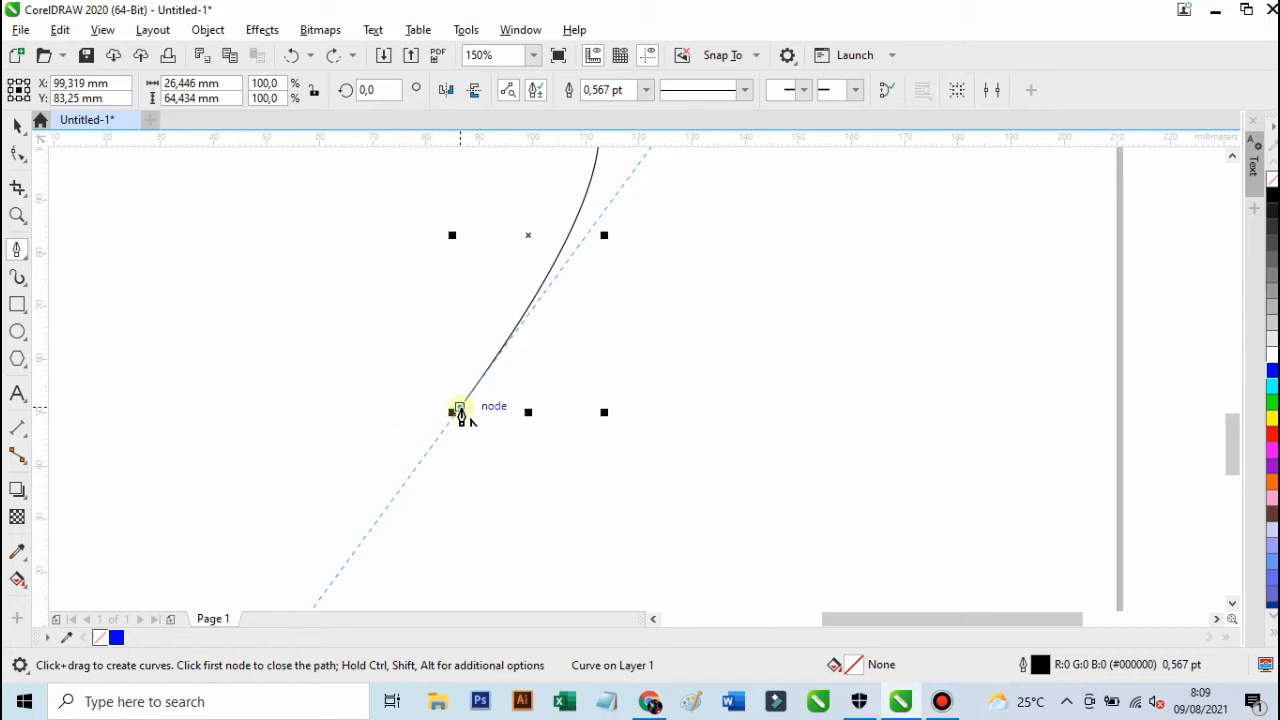
{"action": "left_click_drag", "start_coordinate": [460, 413], "coordinate": [492, 466]}
{"action": "scroll", "coordinate": [493, 465], "scroll_direction": "down", "scroll_amount": 2}
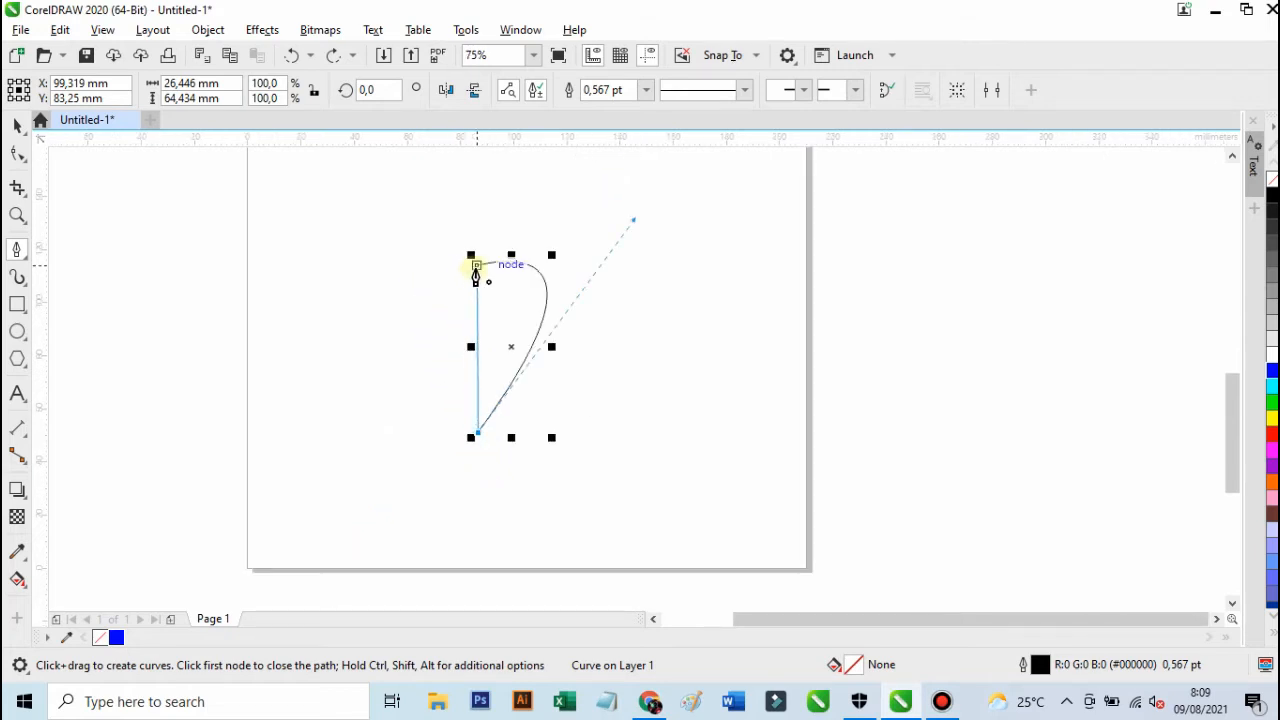
{"action": "left_click_drag", "start_coordinate": [471, 278], "coordinate": [316, 264]}
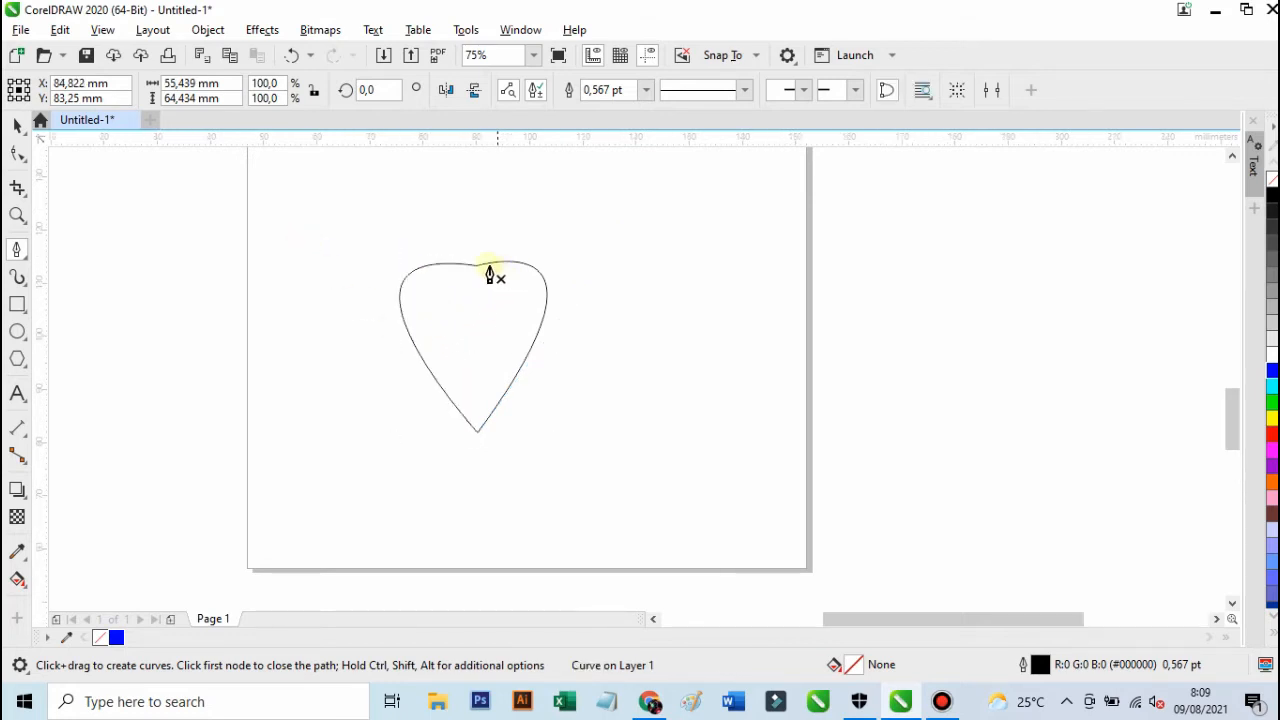
- Lower the heart's top centre node slightly with the Shape tool and swing its two handles upward to raise both lobes
{"action": "scroll", "coordinate": [491, 271], "scroll_direction": "up", "scroll_amount": 2}
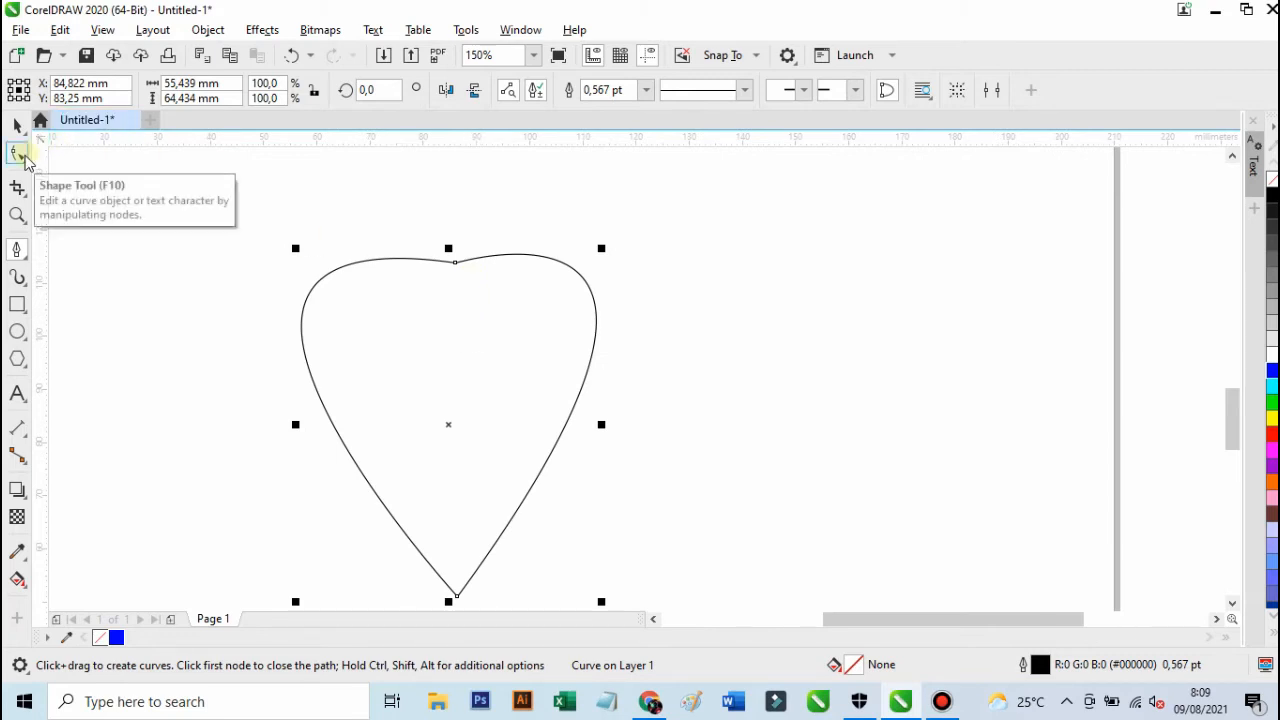
{"action": "left_click", "coordinate": [20, 155]}
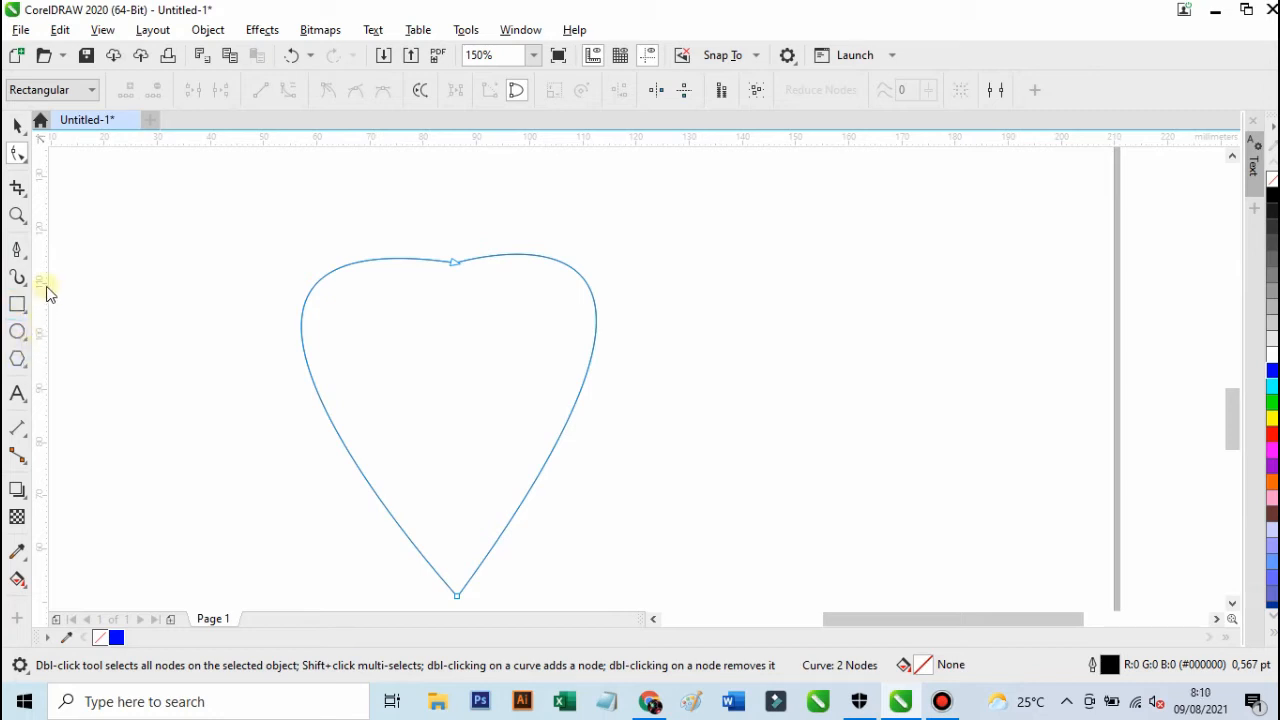
{"action": "left_click", "coordinate": [455, 268]}
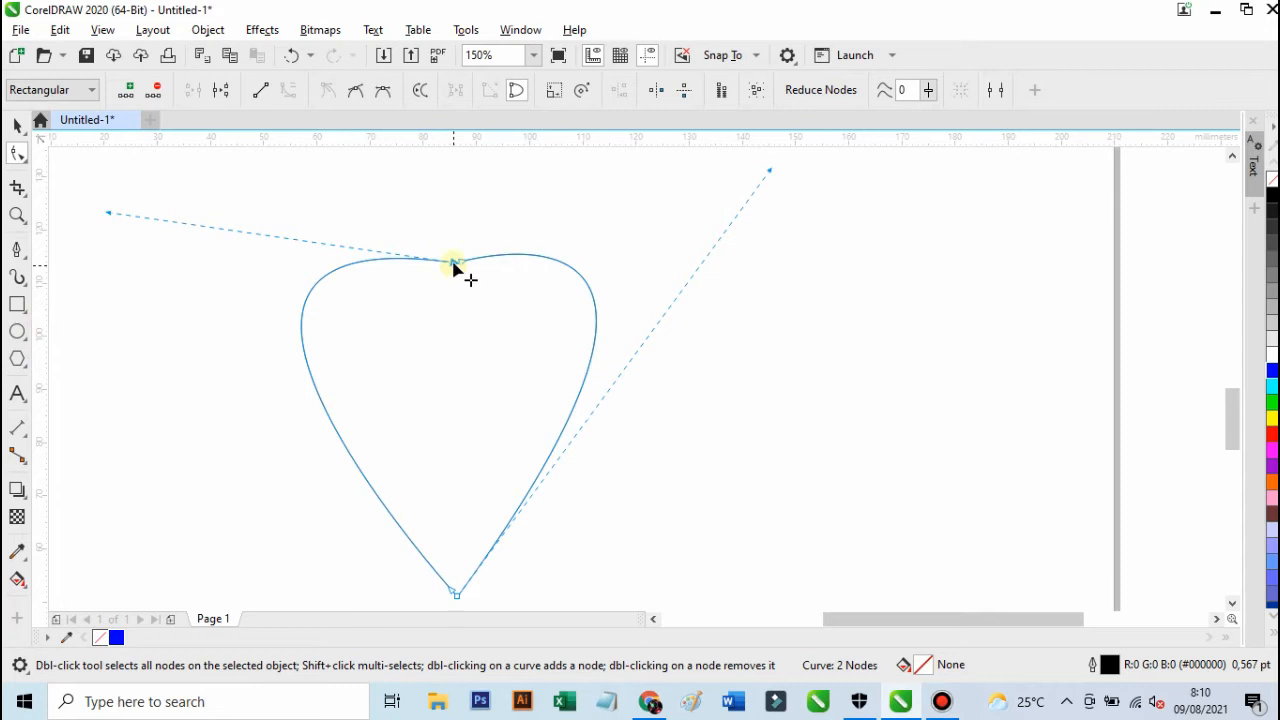
{"action": "scroll", "coordinate": [455, 268], "scroll_direction": "down", "scroll_amount": 2}
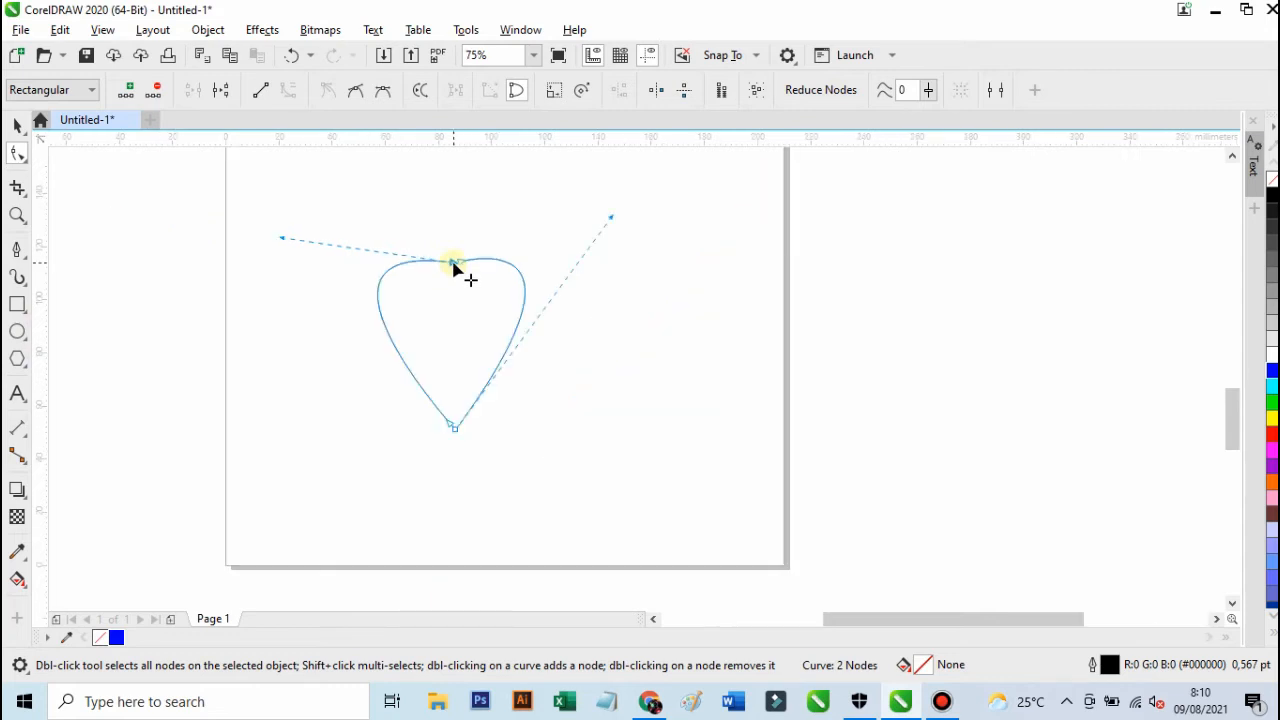
{"action": "scroll", "coordinate": [455, 266], "scroll_direction": "up", "scroll_amount": 2}
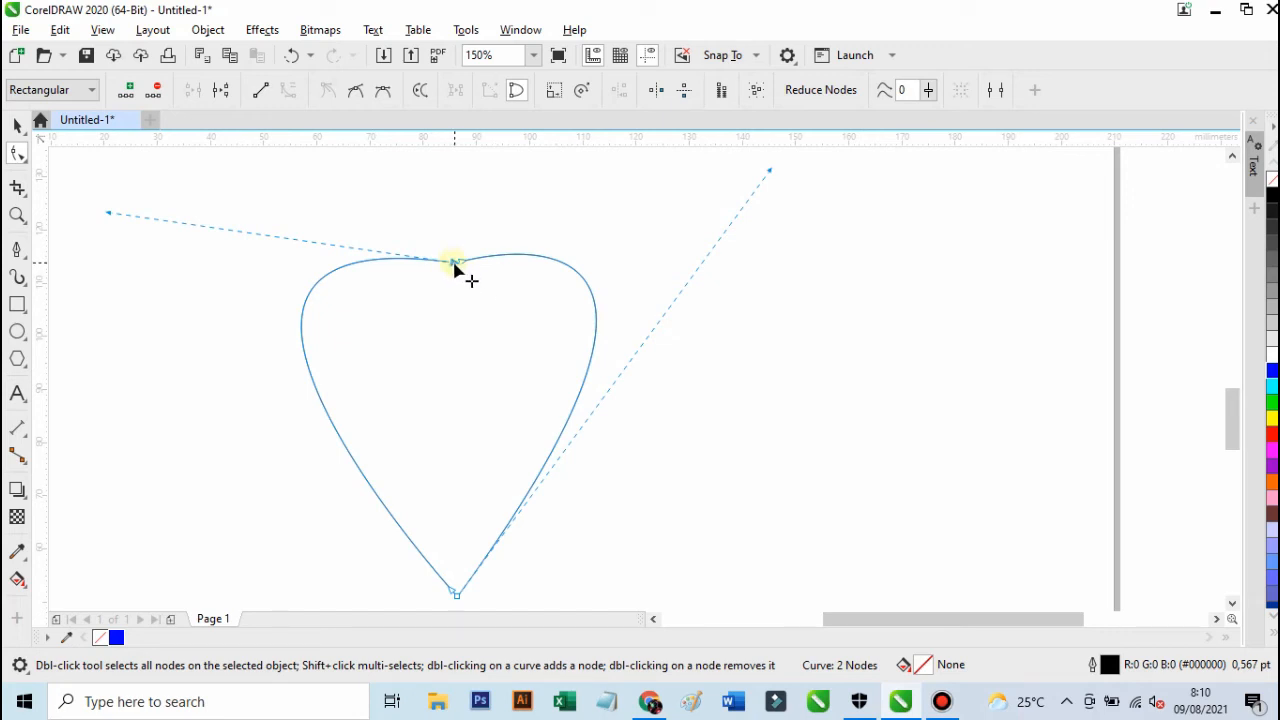
{"action": "left_click_drag", "start_coordinate": [455, 268], "coordinate": [527, 238]}
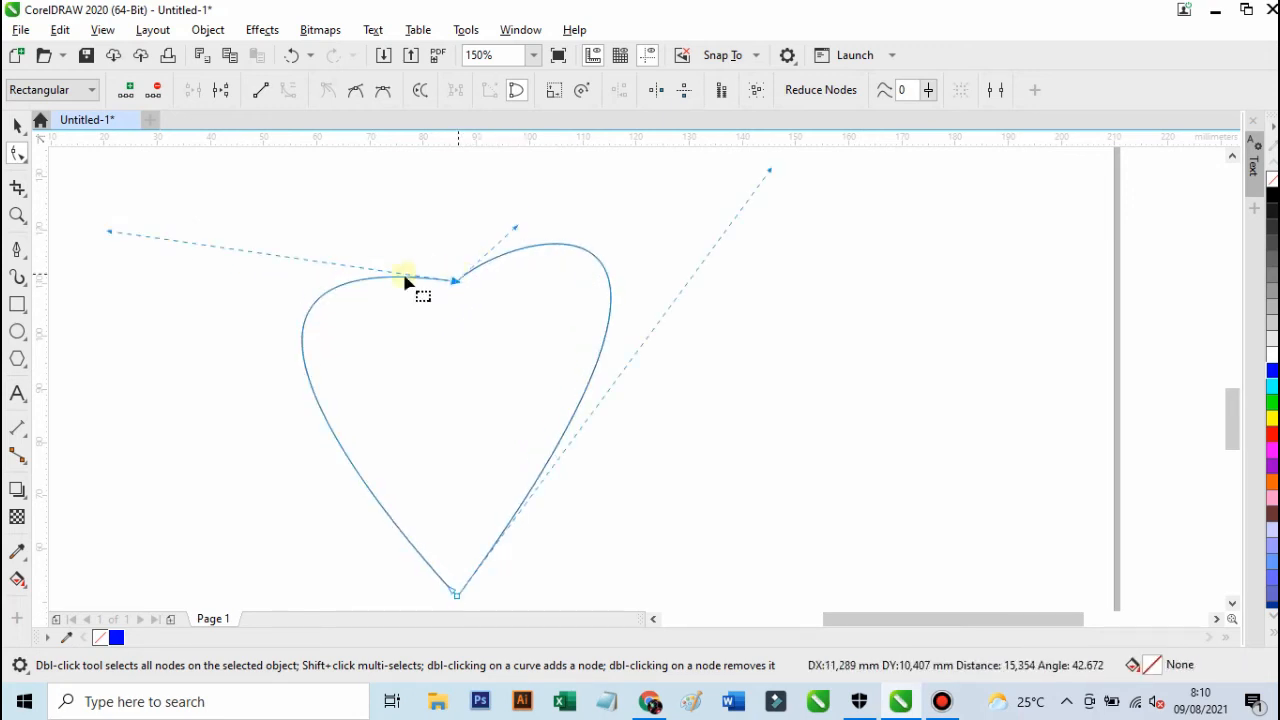
{"action": "mouse_move", "coordinate": [449, 283]}
{"action": "left_mouse_down"}
{"action": "mouse_move", "coordinate": [417, 251]}
{"action": "mouse_move", "coordinate": [463, 286]}
{"action": "left_mouse_up"}
{"action": "left_click", "coordinate": [90, 263]}
{"action": "left_click_drag", "start_coordinate": [90, 263], "coordinate": [152, 158]}
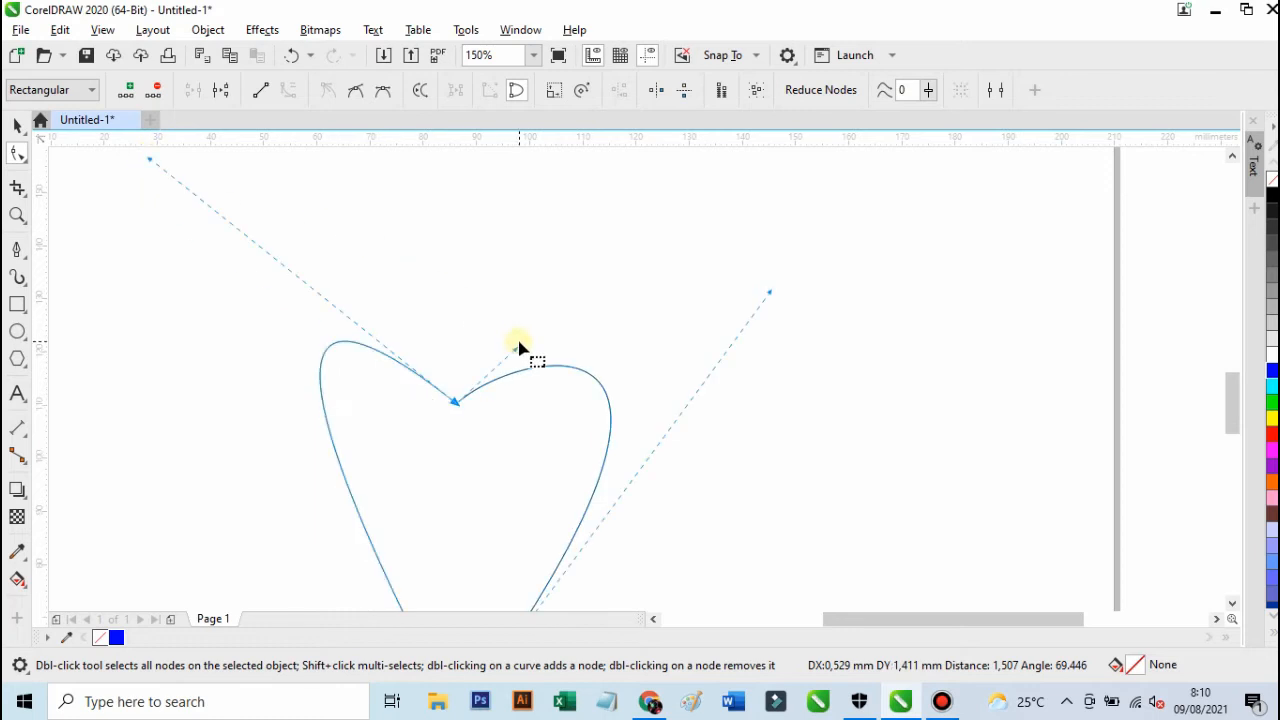
{"action": "left_click_drag", "start_coordinate": [525, 340], "coordinate": [472, 251]}
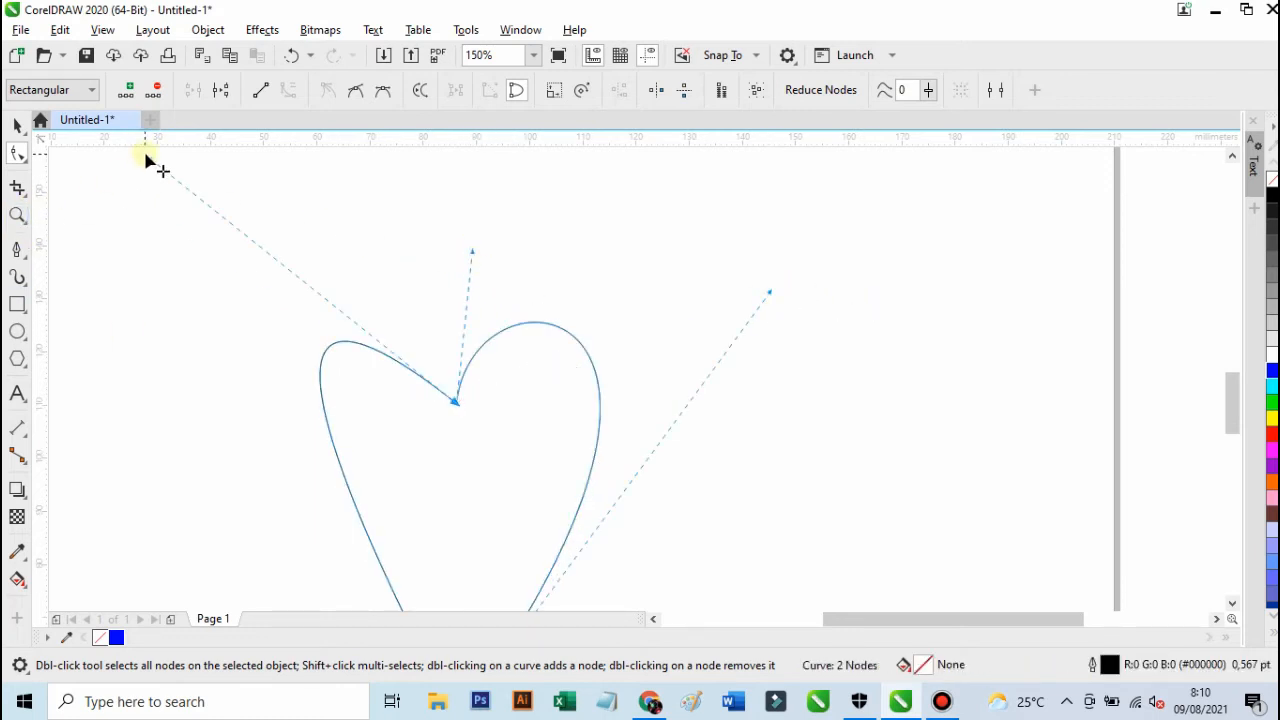
{"action": "left_click_drag", "start_coordinate": [150, 165], "coordinate": [156, 170]}
- Pull a horizontal handle about 25 mm long leftward from the heart's bottom node and adjust the other handles to widen both halves
{"action": "scroll", "coordinate": [292, 261], "scroll_direction": "down", "scroll_amount": 1}
{"action": "left_click_drag", "start_coordinate": [375, 489], "coordinate": [309, 490]}
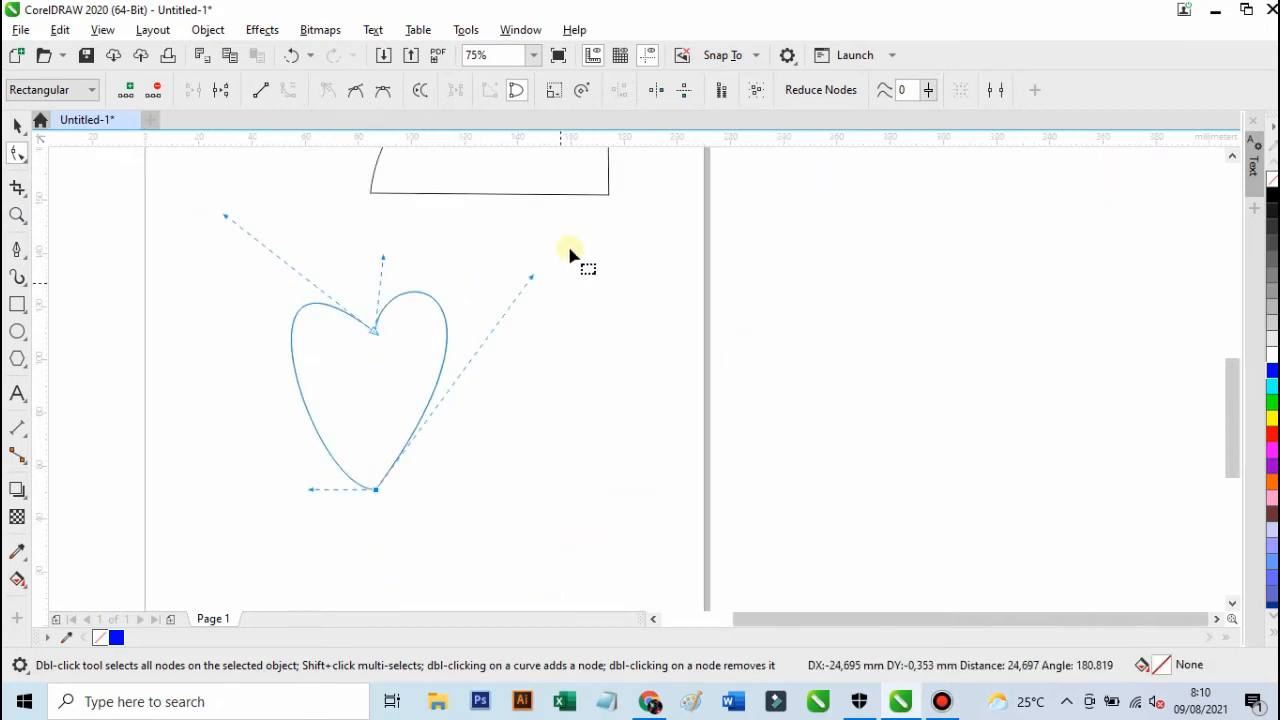
{"action": "left_click_drag", "start_coordinate": [530, 279], "coordinate": [554, 331]}
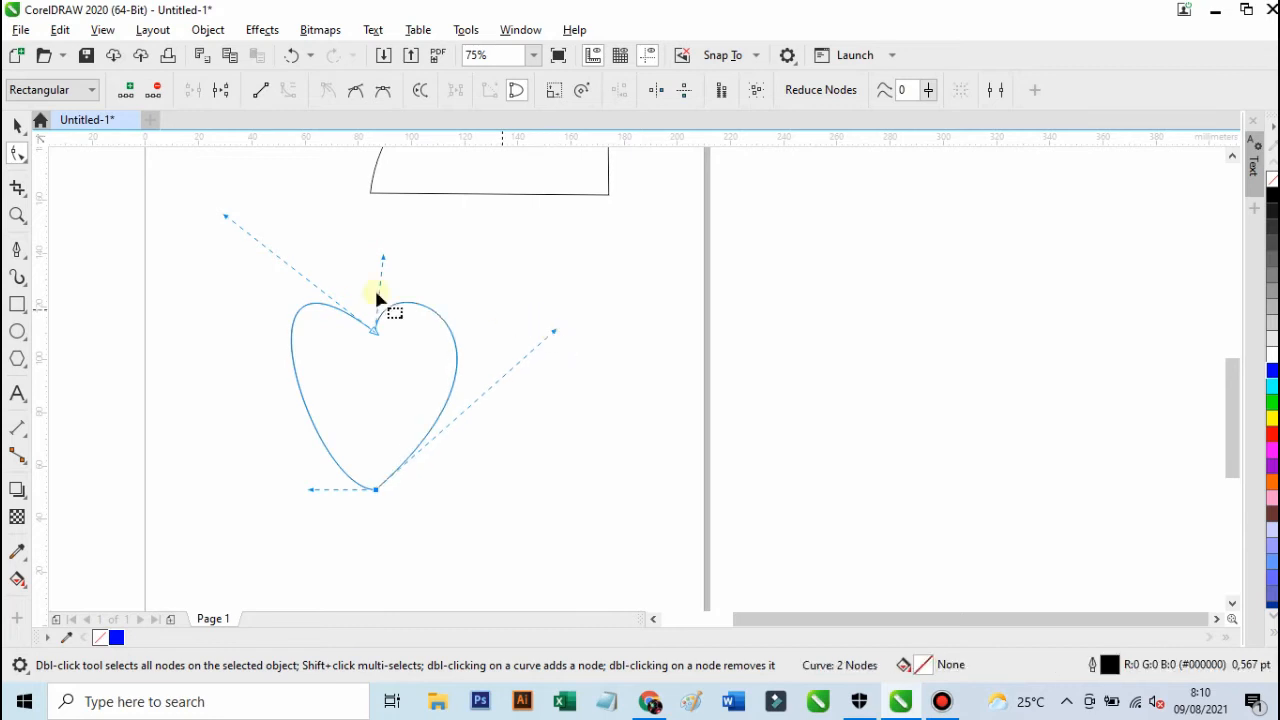
{"action": "left_click_drag", "start_coordinate": [228, 220], "coordinate": [264, 231]}
{"action": "left_click_drag", "start_coordinate": [386, 262], "coordinate": [448, 246]}
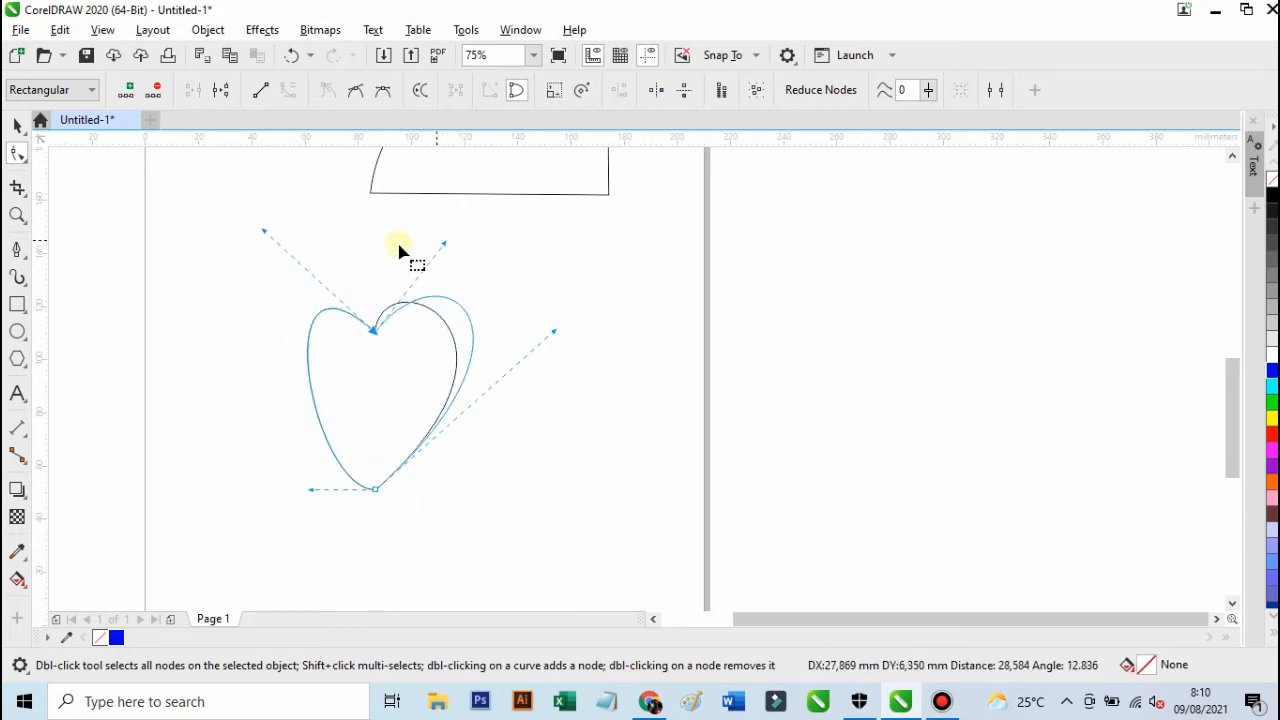
{"action": "left_click_drag", "start_coordinate": [257, 232], "coordinate": [194, 197]}
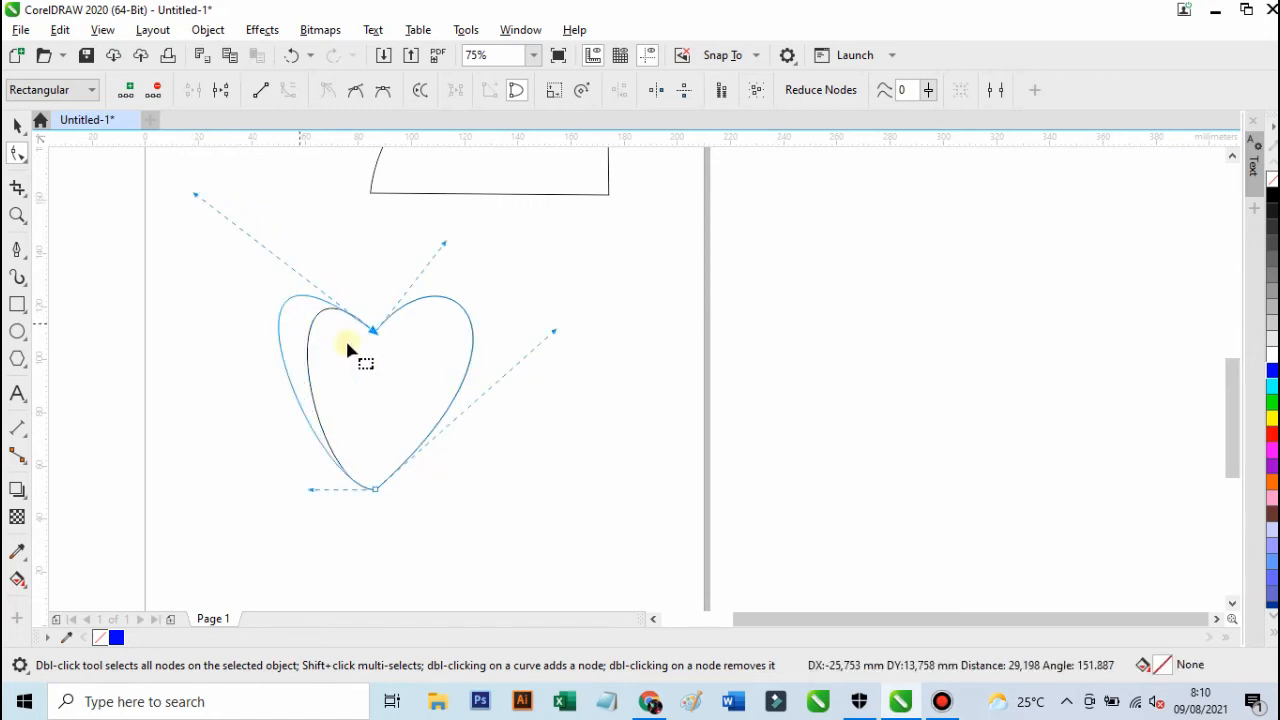
{"action": "mouse_move", "coordinate": [553, 332]}
{"action": "left_mouse_down"}
{"action": "mouse_move", "coordinate": [572, 378]}
{"action": "mouse_move", "coordinate": [533, 393]}
{"action": "mouse_move", "coordinate": [551, 338]}
{"action": "left_mouse_up"}
- Fill the heart and the arched closed shape above it with red (#FF0000)
{"action": "left_click", "coordinate": [17, 123]}
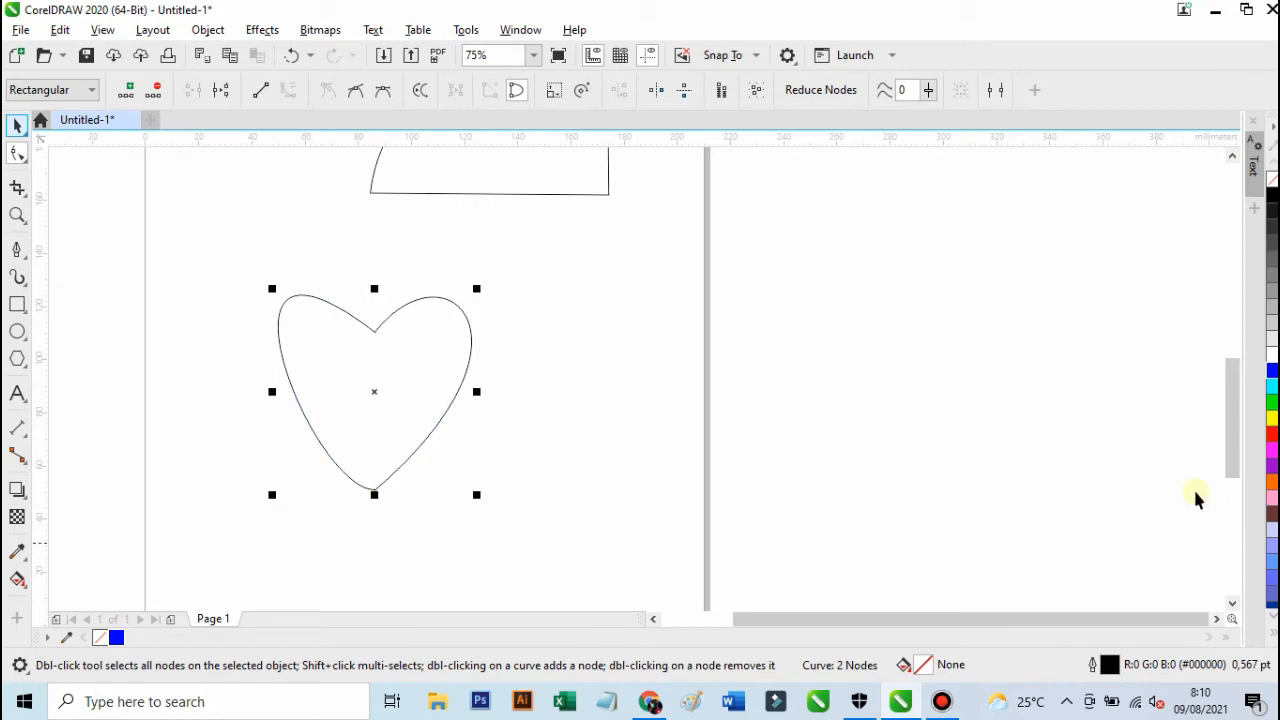
{"action": "left_click", "coordinate": [1272, 432]}
{"action": "scroll", "coordinate": [496, 336], "scroll_direction": "down", "scroll_amount": 2}
{"action": "left_click", "coordinate": [503, 229]}
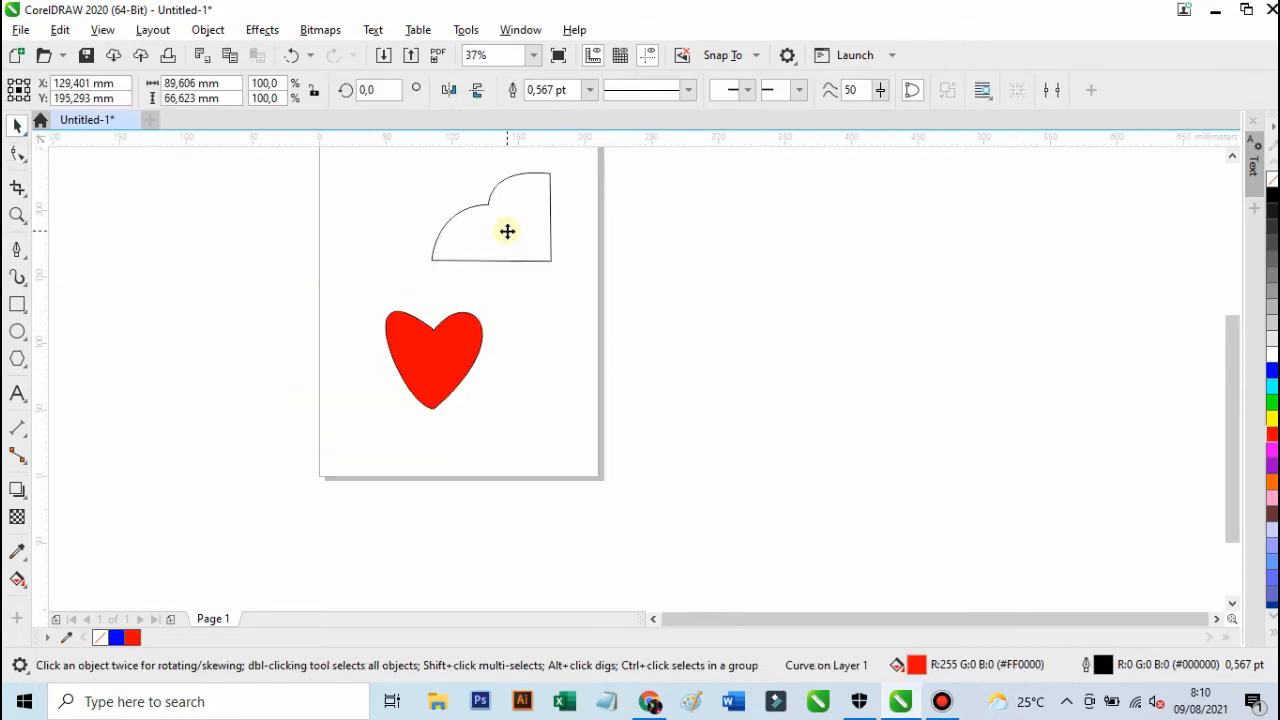
{"action": "left_click", "coordinate": [136, 638]}
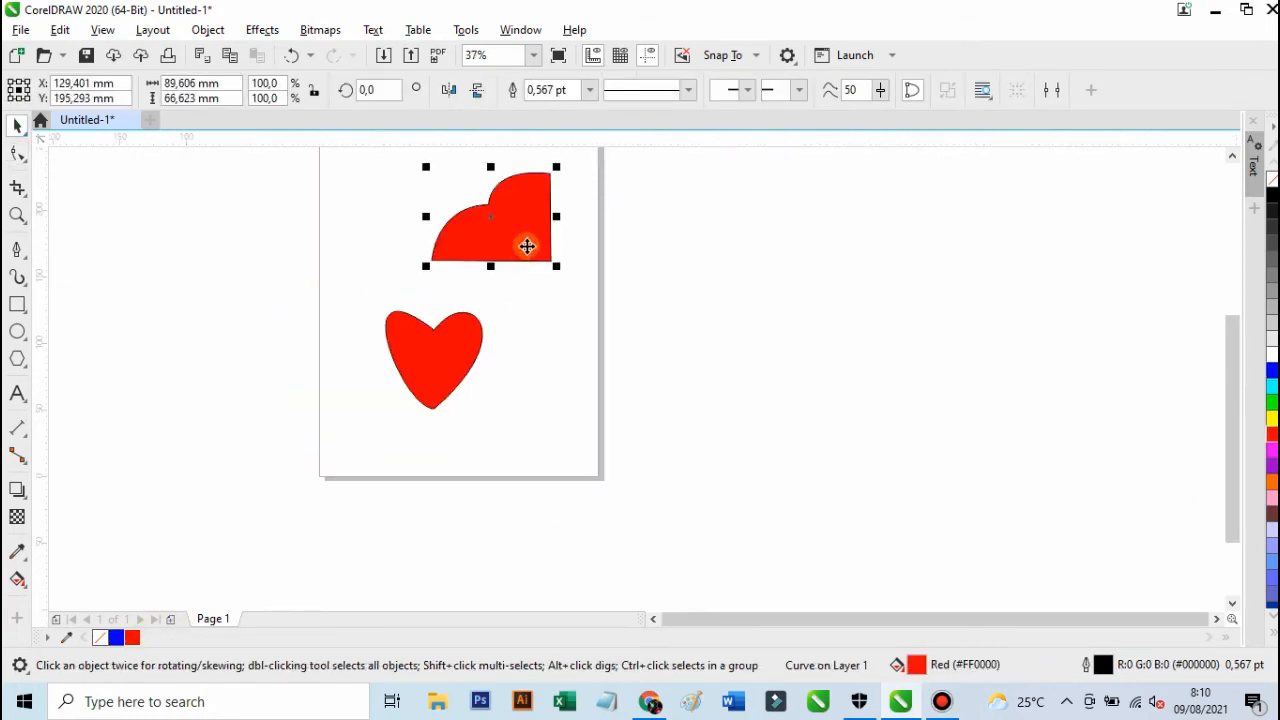
- Draw a nearly horizontal straight line about 102 mm long between the arched shape and the heart with the Pen tool
{"action": "scroll", "coordinate": [475, 180], "scroll_direction": "up", "scroll_amount": 2}
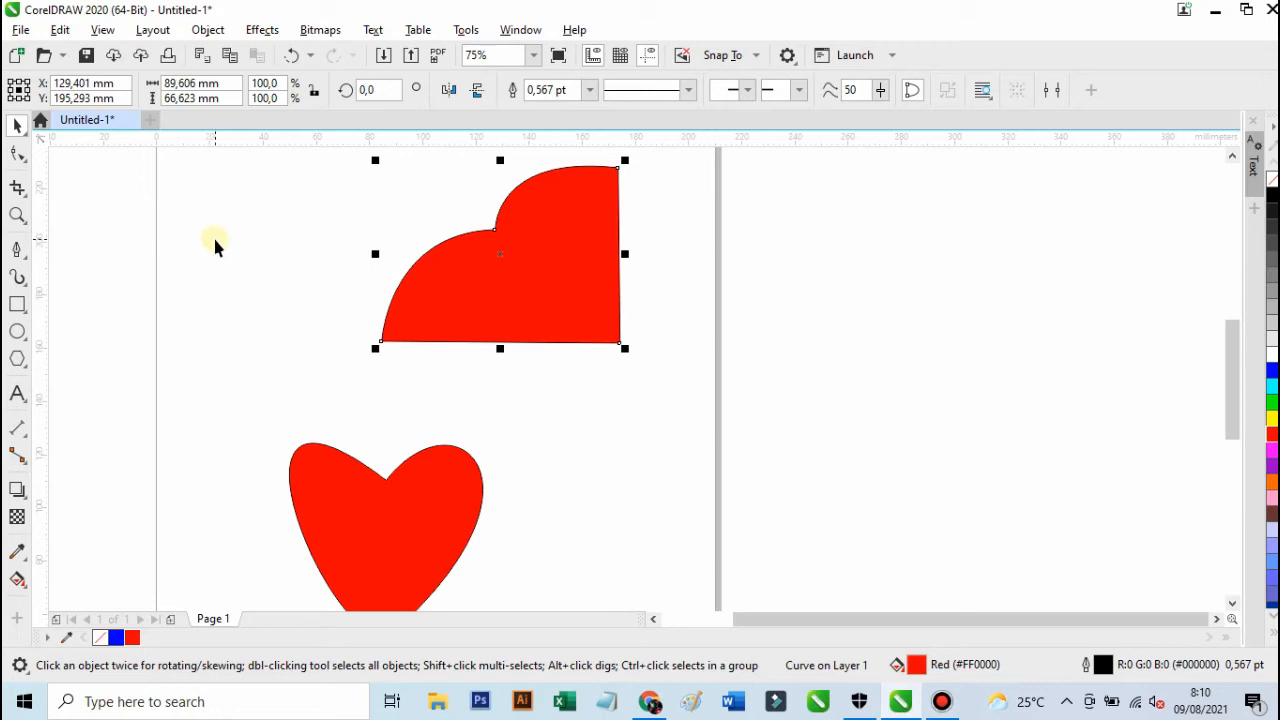
{"action": "left_click", "coordinate": [19, 258]}
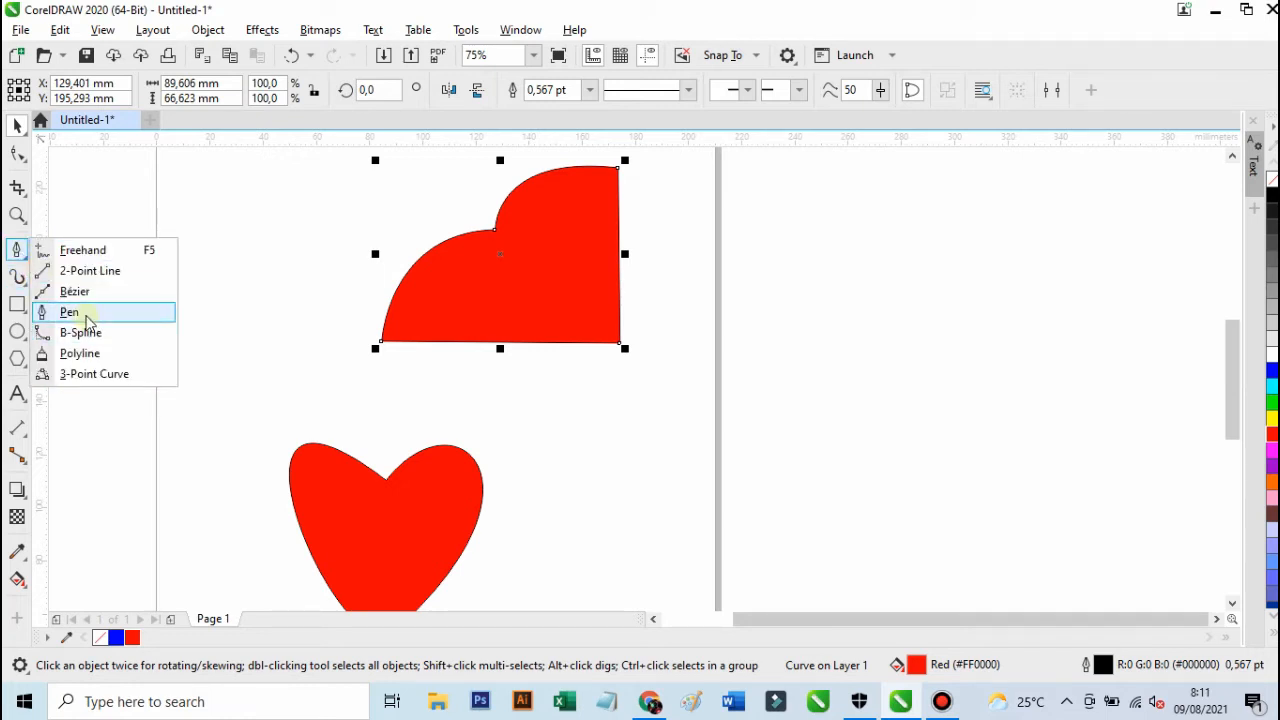
{"action": "left_click", "coordinate": [90, 314]}
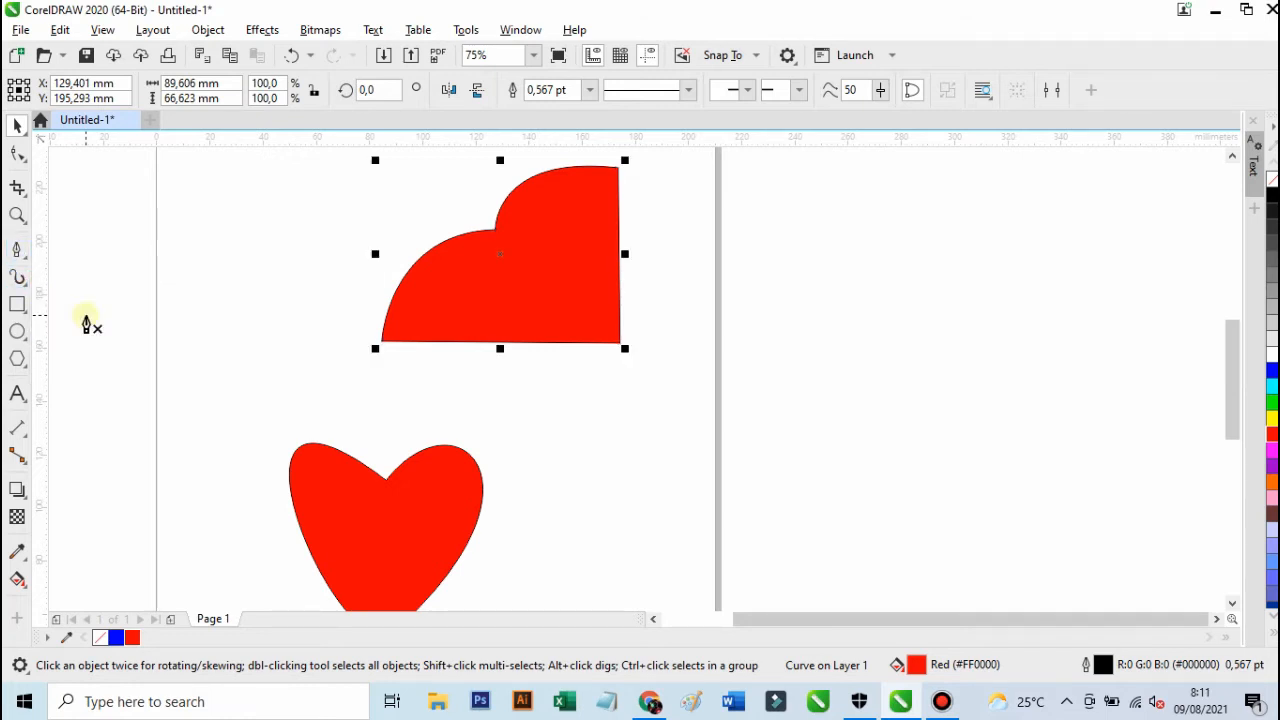
{"action": "left_click", "coordinate": [267, 377]}
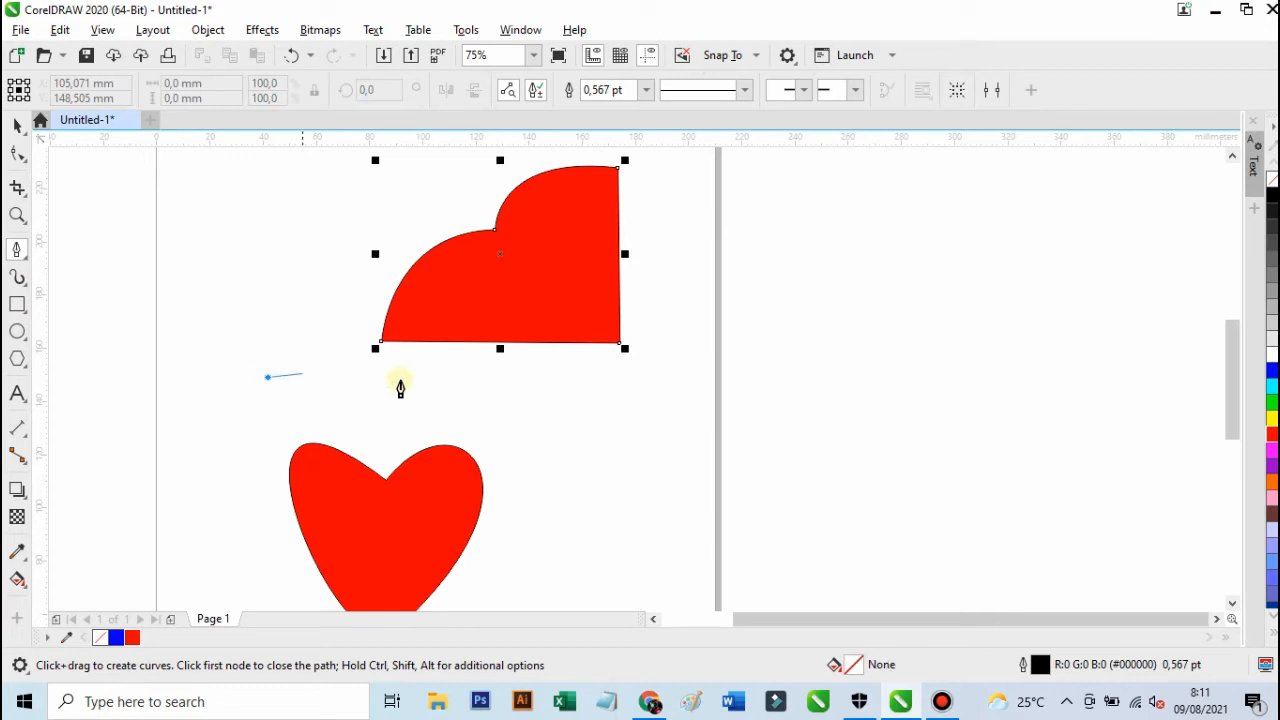
{"action": "double_click", "coordinate": [540, 383]}
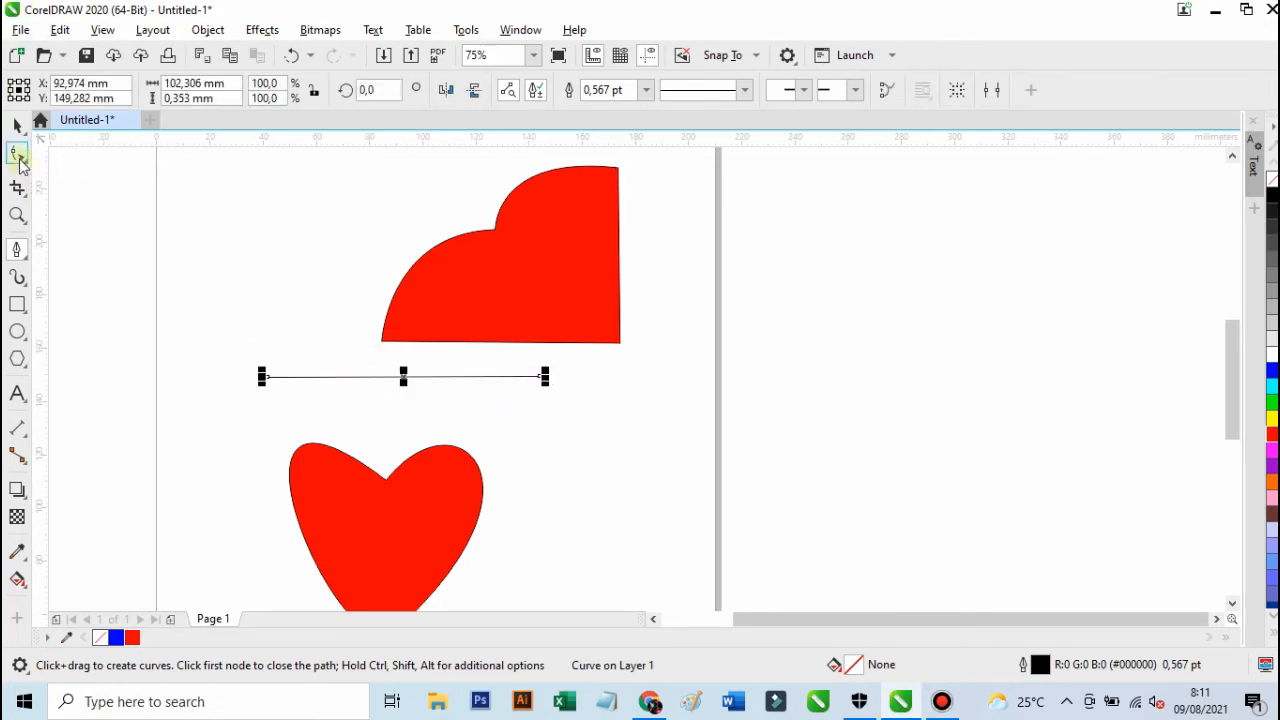
- Convert the straight line to a curve with the Shape tool and bend its middle upward by about 15 mm
{"action": "left_click", "coordinate": [18, 155]}
{"action": "scroll", "coordinate": [383, 388], "scroll_direction": "up", "scroll_amount": 3}
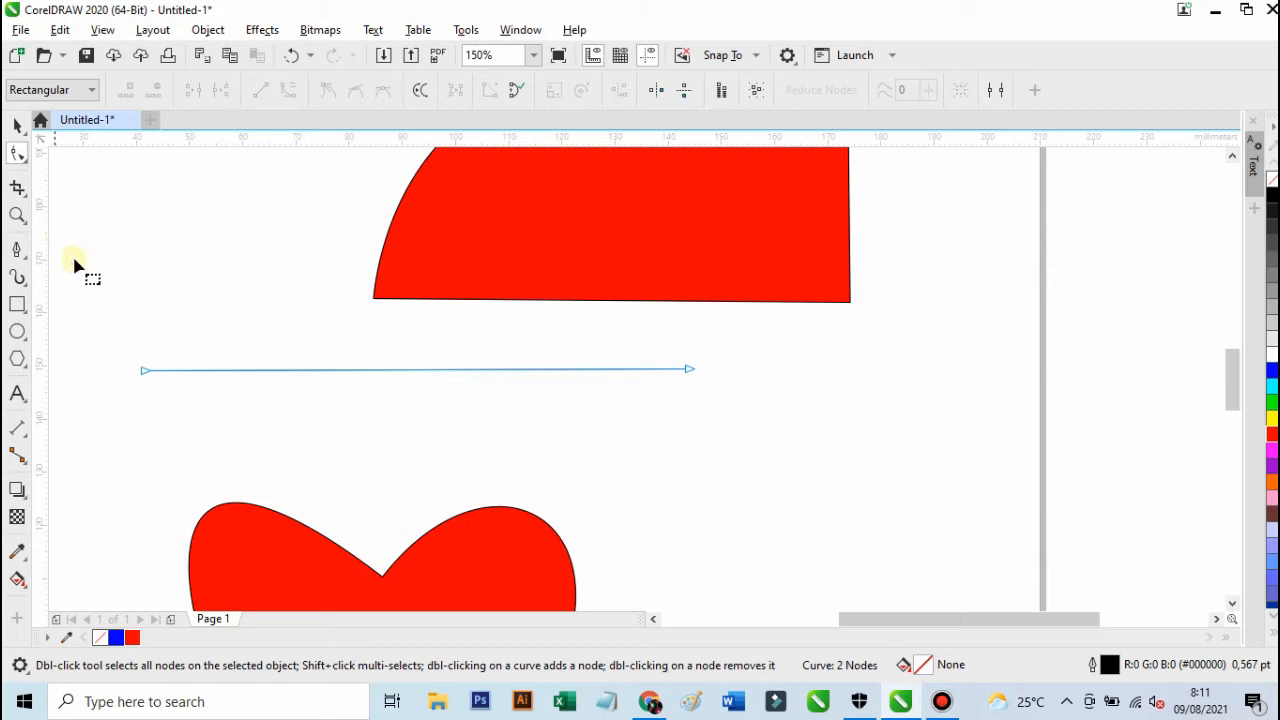
{"action": "left_click", "coordinate": [29, 261]}
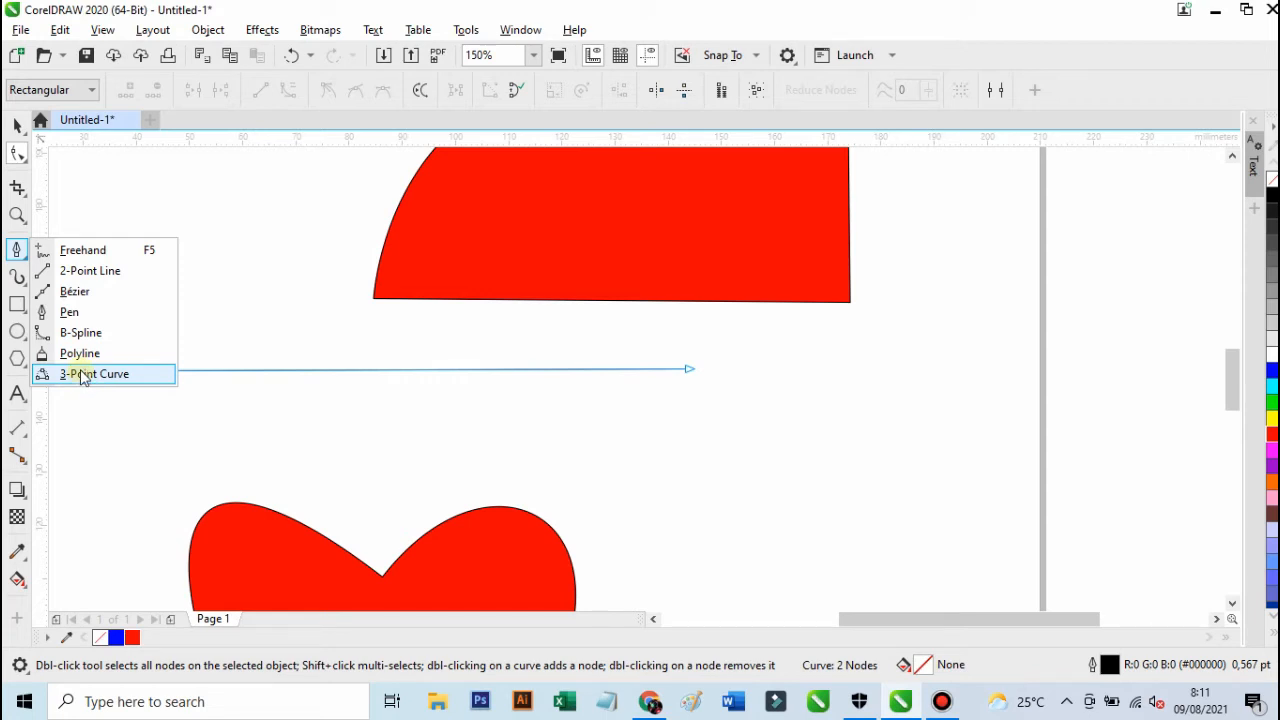
{"action": "left_click", "coordinate": [17, 252]}
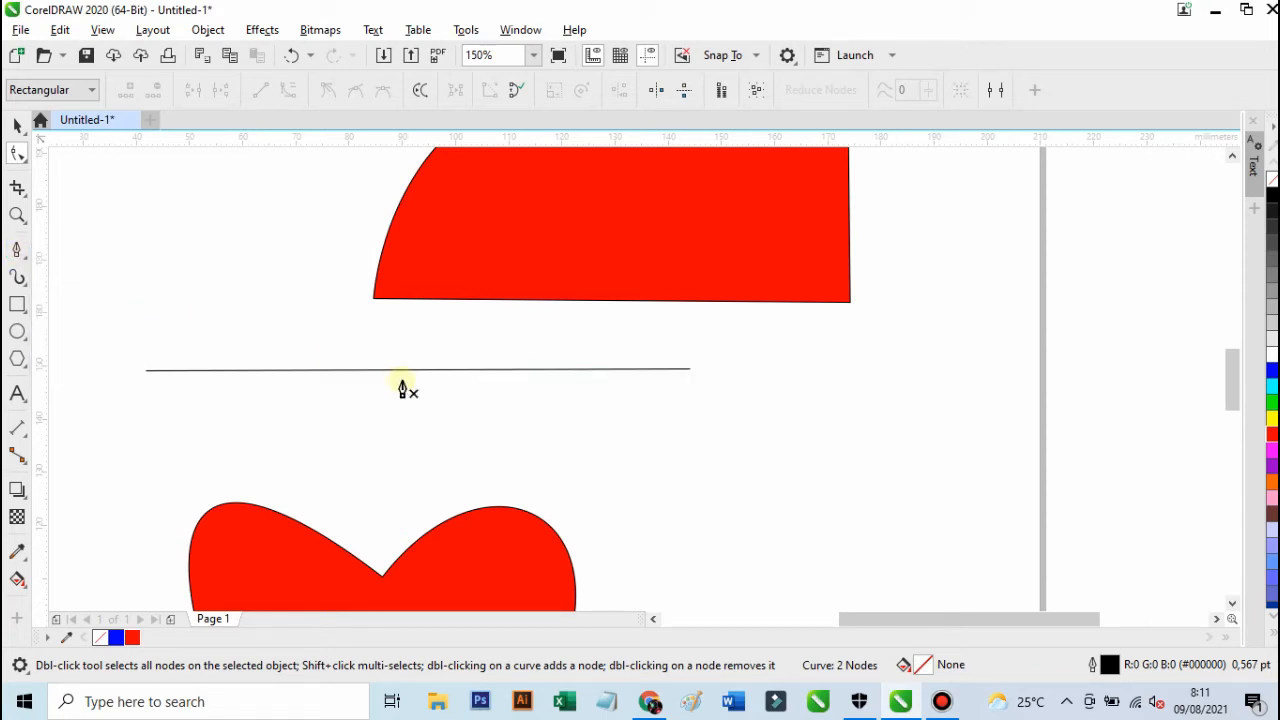
{"action": "left_click", "coordinate": [17, 155]}
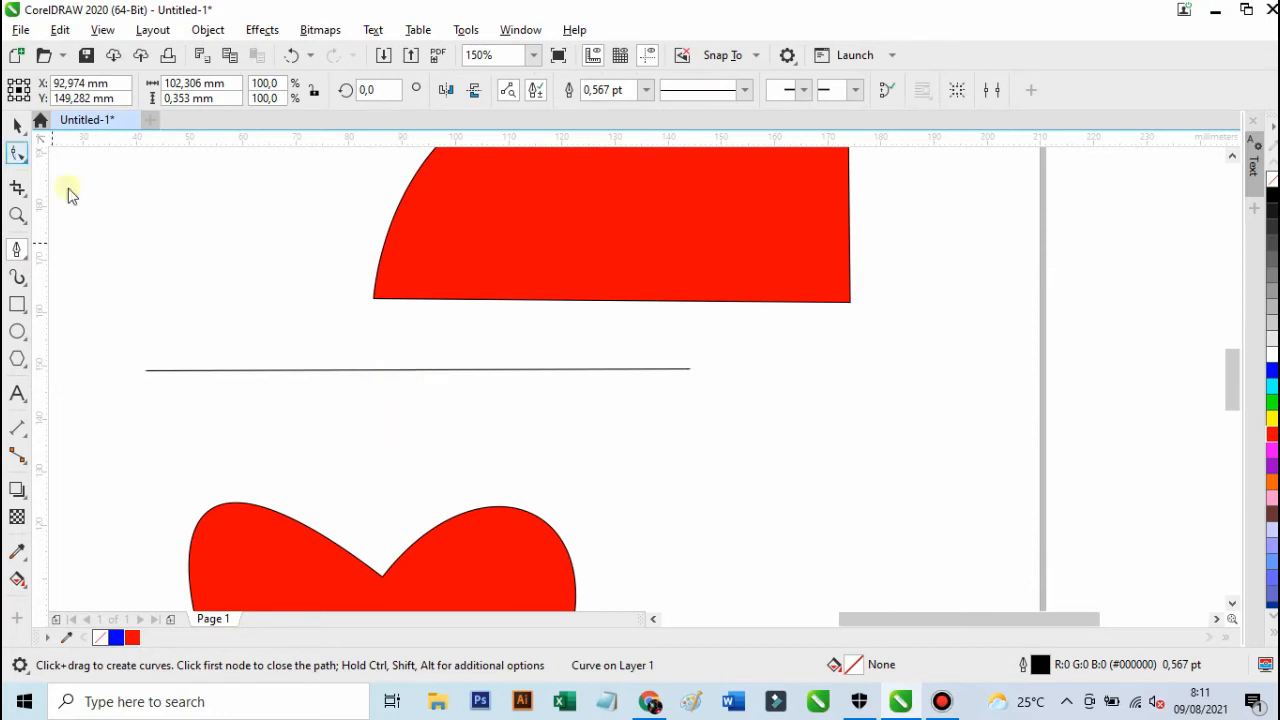
{"action": "double_click", "coordinate": [389, 369]}
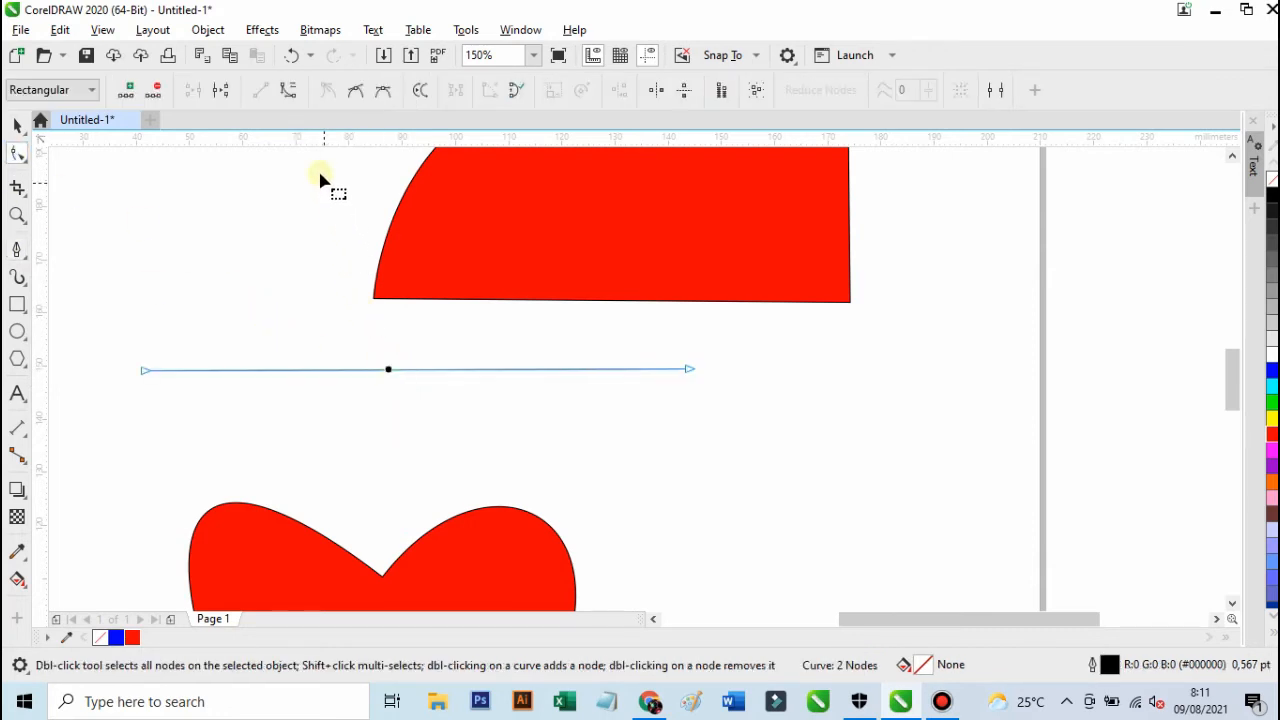
{"action": "left_click", "coordinate": [287, 92]}
{"action": "left_click_drag", "start_coordinate": [414, 370], "coordinate": [415, 288]}
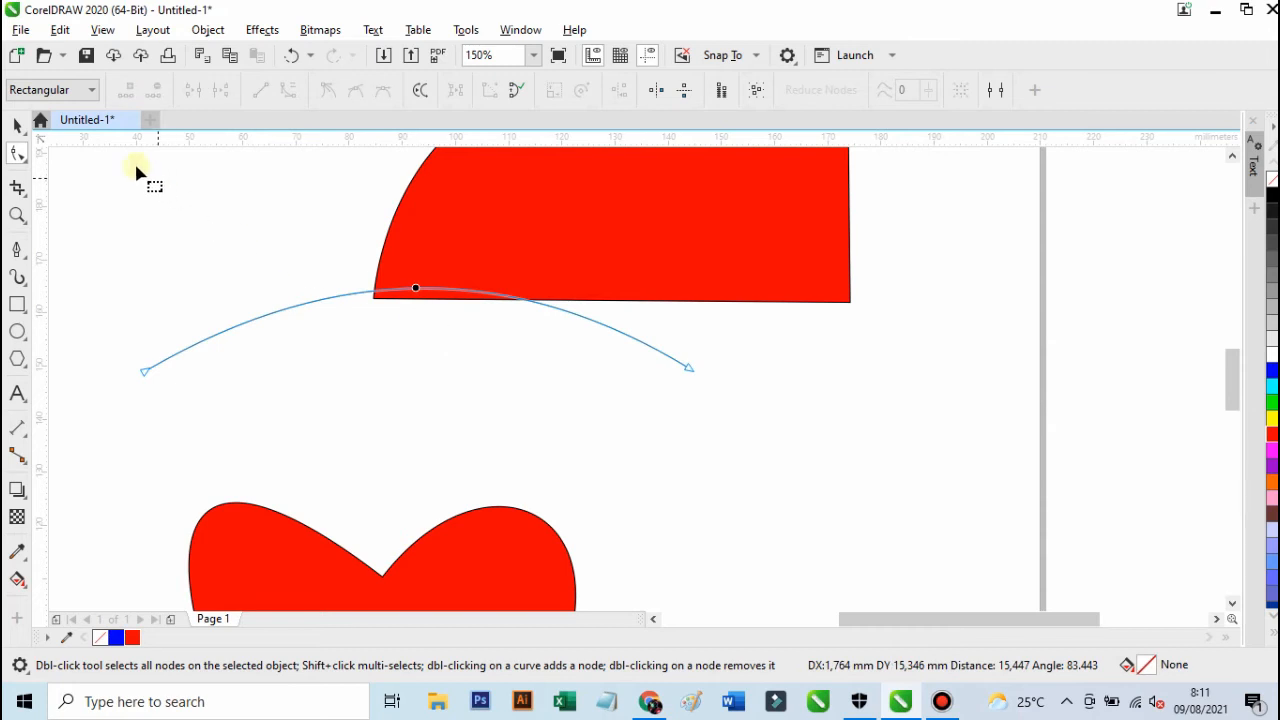
- Delete the bent line
{"action": "left_click", "coordinate": [19, 125]}
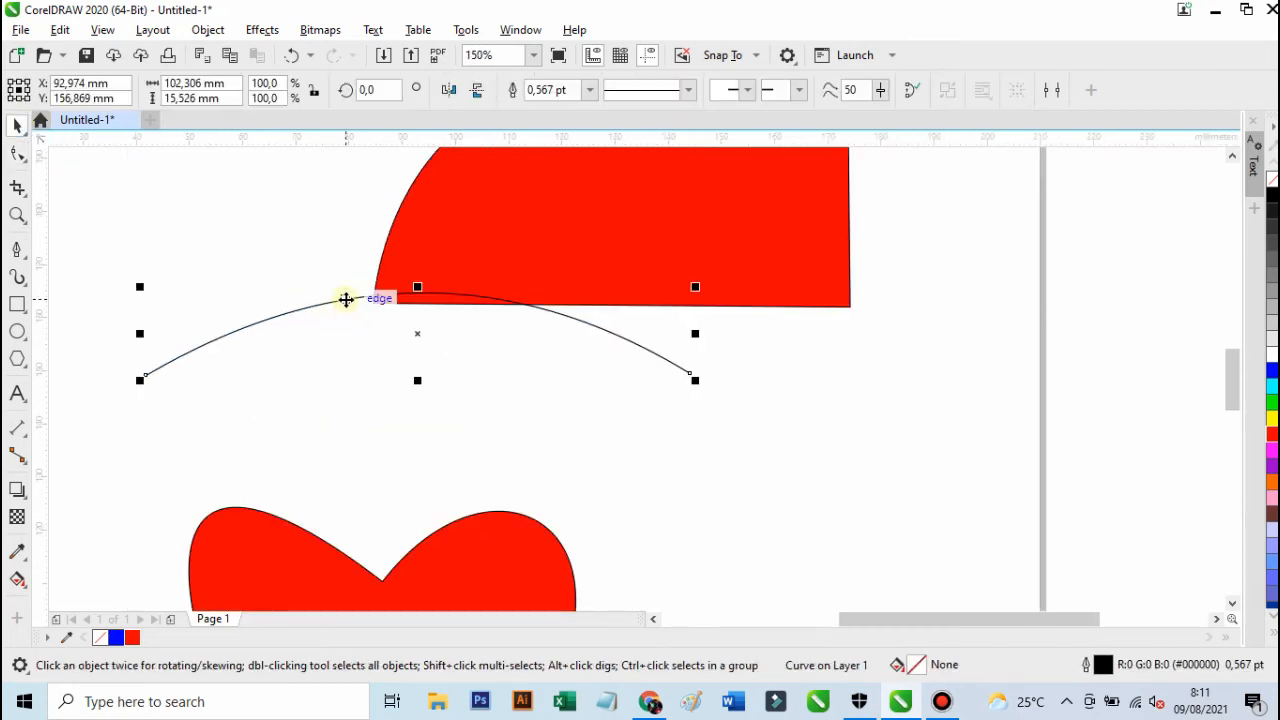
{"action": "key", "text": "Delete"}
- Move both red shapes off the page to its left side, with the heart just below the arched shape
{"action": "scroll", "coordinate": [518, 311], "scroll_direction": "down", "scroll_amount": 2}
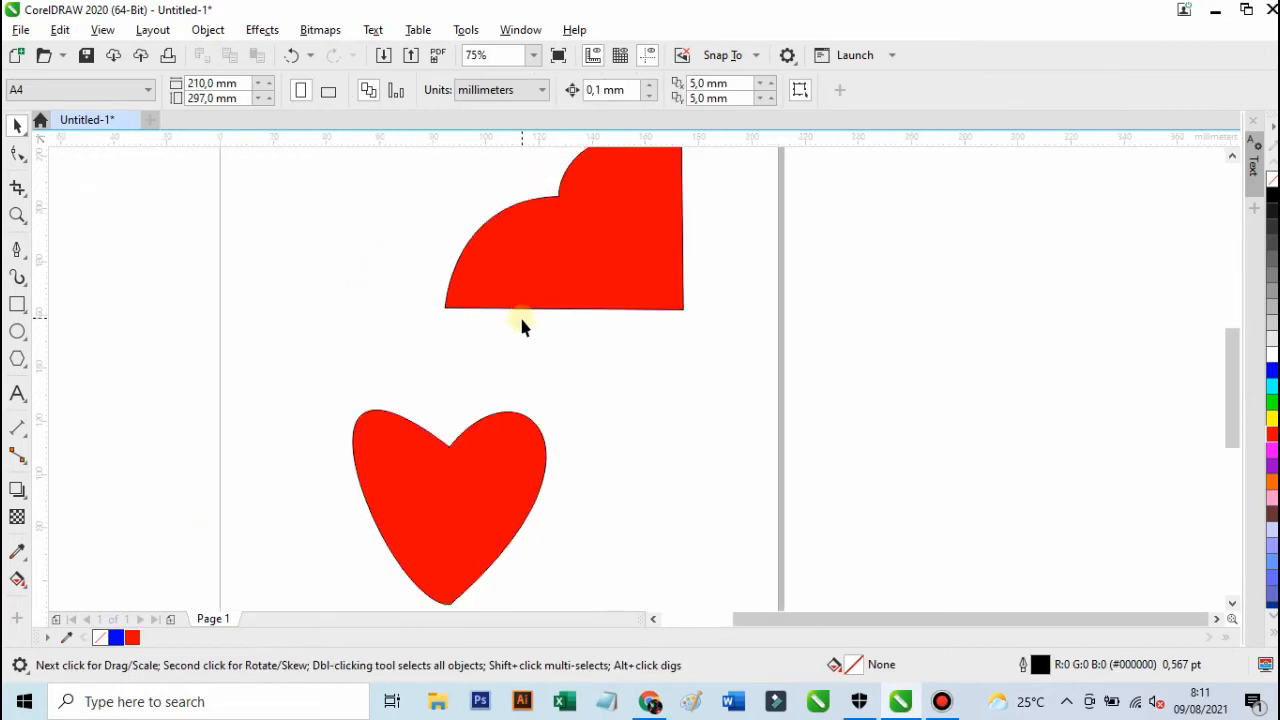
{"action": "scroll", "coordinate": [519, 314], "scroll_direction": "down", "scroll_amount": 1}
{"action": "left_click_drag", "start_coordinate": [564, 279], "coordinate": [222, 341]}
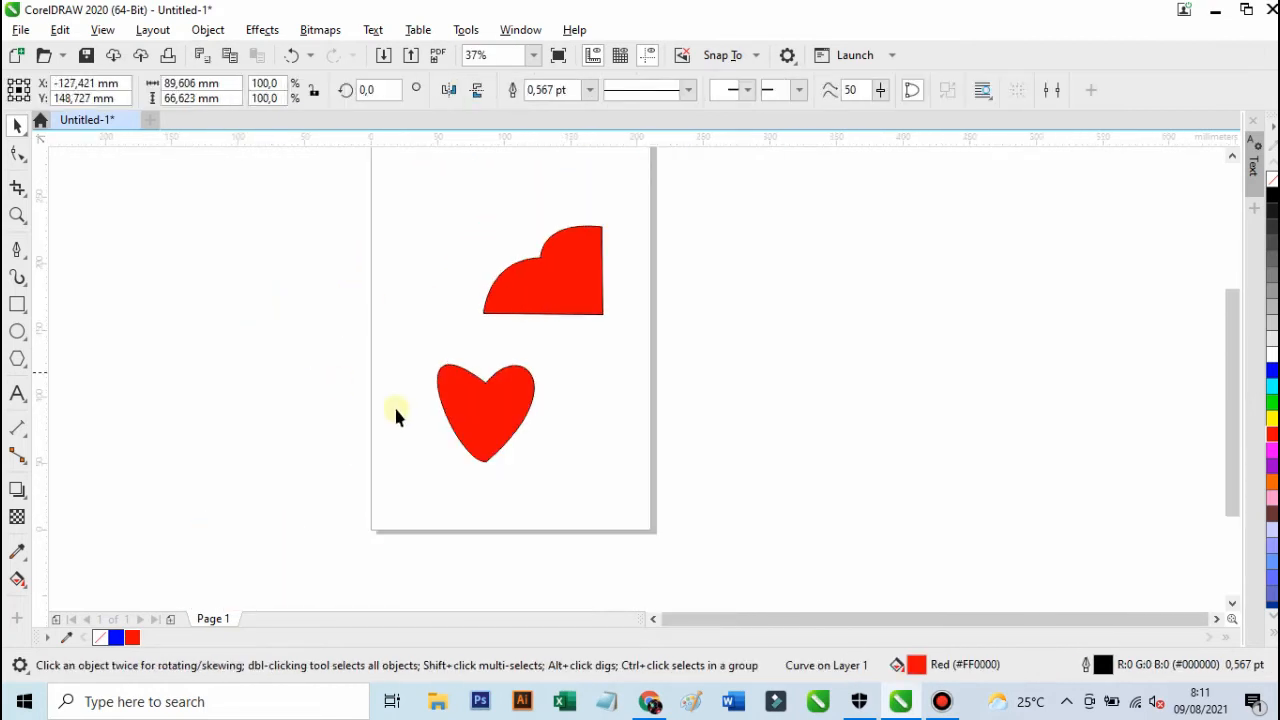
{"action": "left_click_drag", "start_coordinate": [514, 414], "coordinate": [220, 446]}
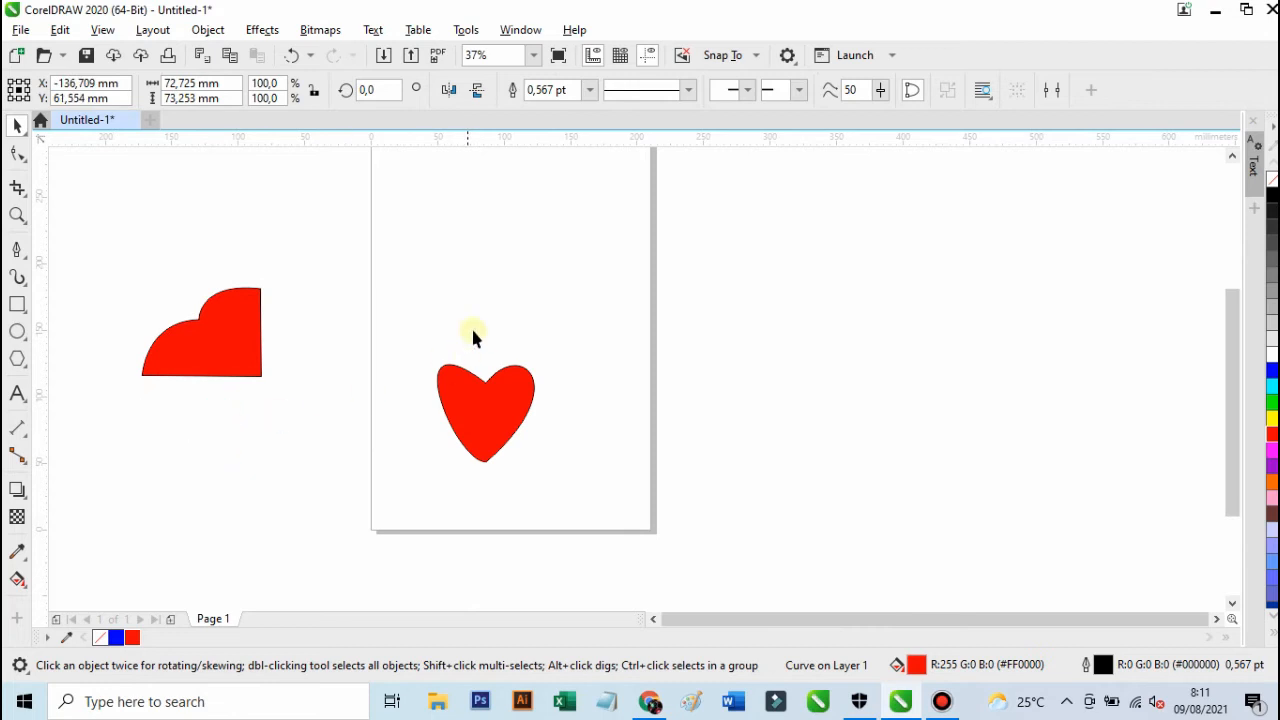
{"action": "left_click_drag", "start_coordinate": [248, 316], "coordinate": [309, 268]}
{"action": "left_click_drag", "start_coordinate": [189, 438], "coordinate": [286, 385]}
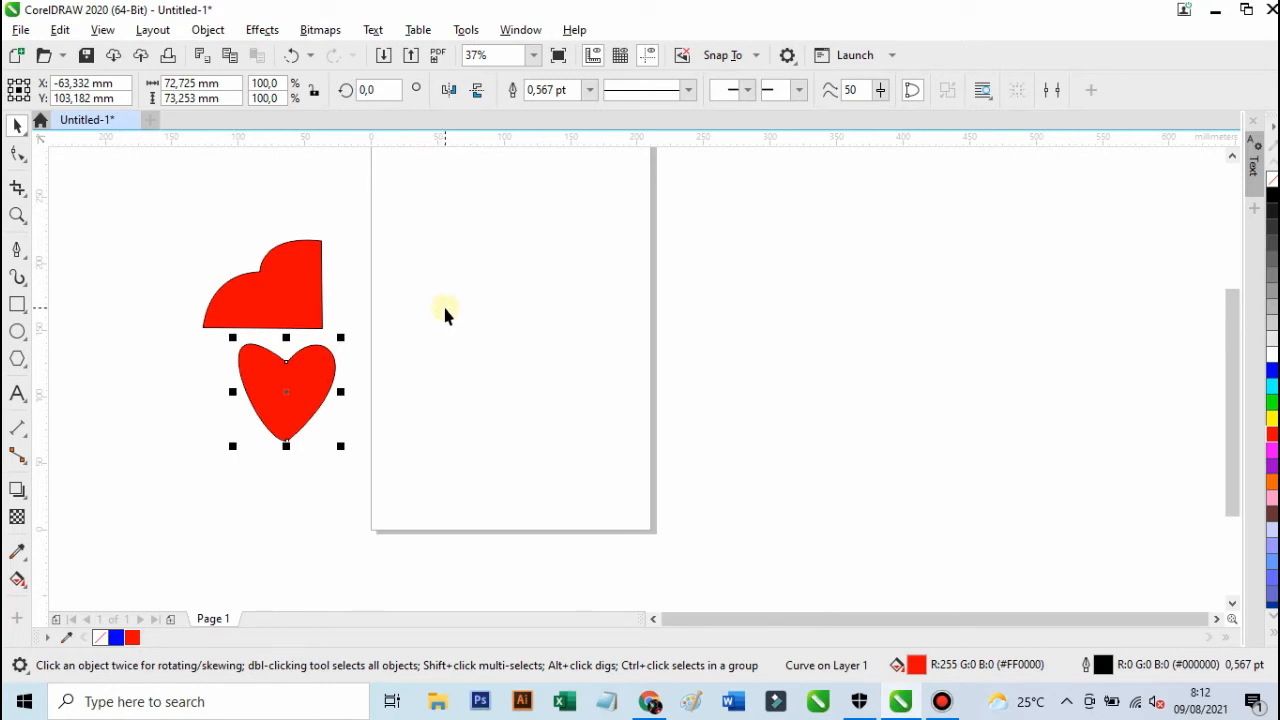
- Import the portrait photo oks.png from the Pictures folder and place it on the page at about 174 mm square
{"action": "left_click", "coordinate": [61, 30]}
{"action": "mouse_move", "coordinate": [21, 30]}
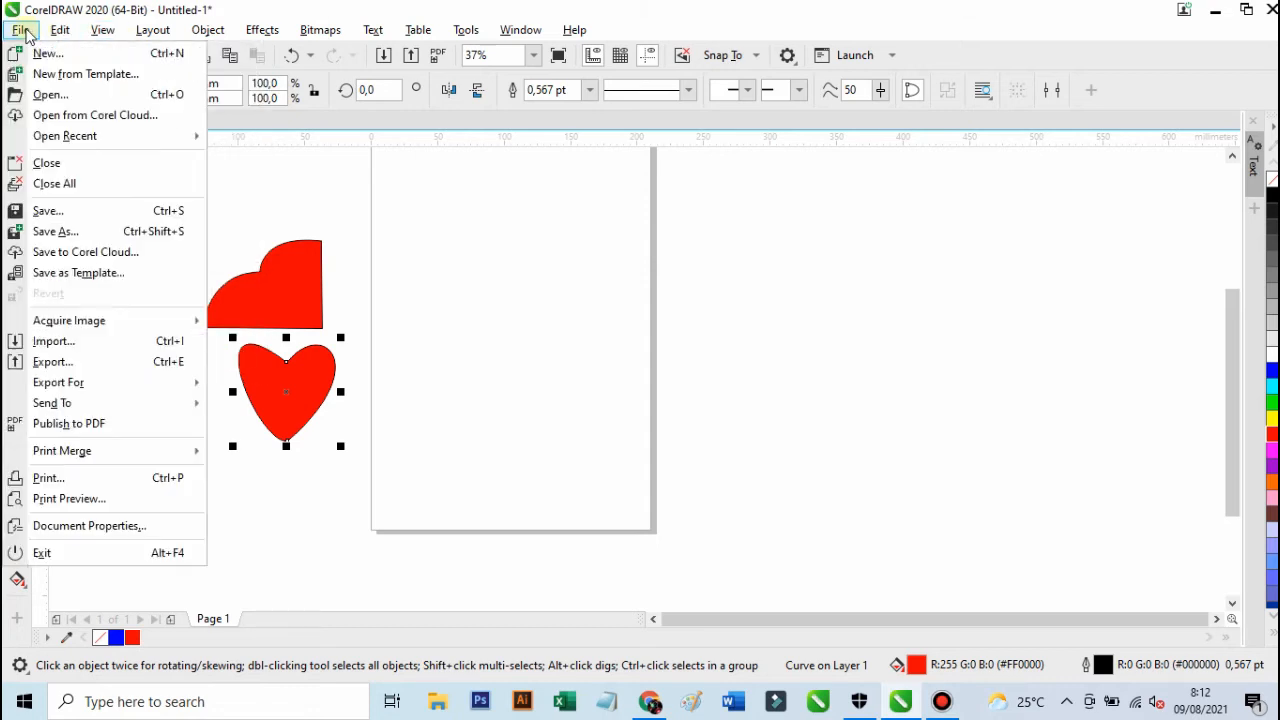
{"action": "left_click", "coordinate": [88, 341]}
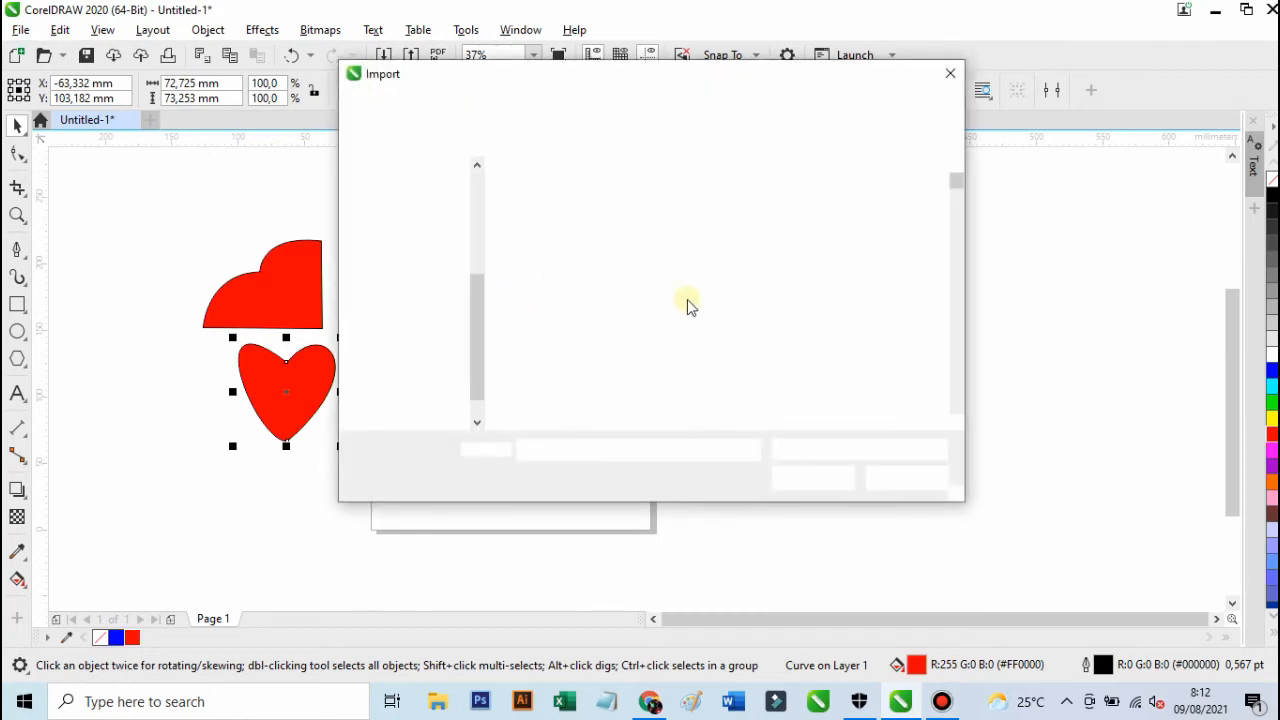
{"action": "scroll", "coordinate": [728, 258], "scroll_direction": "down", "scroll_amount": 2}
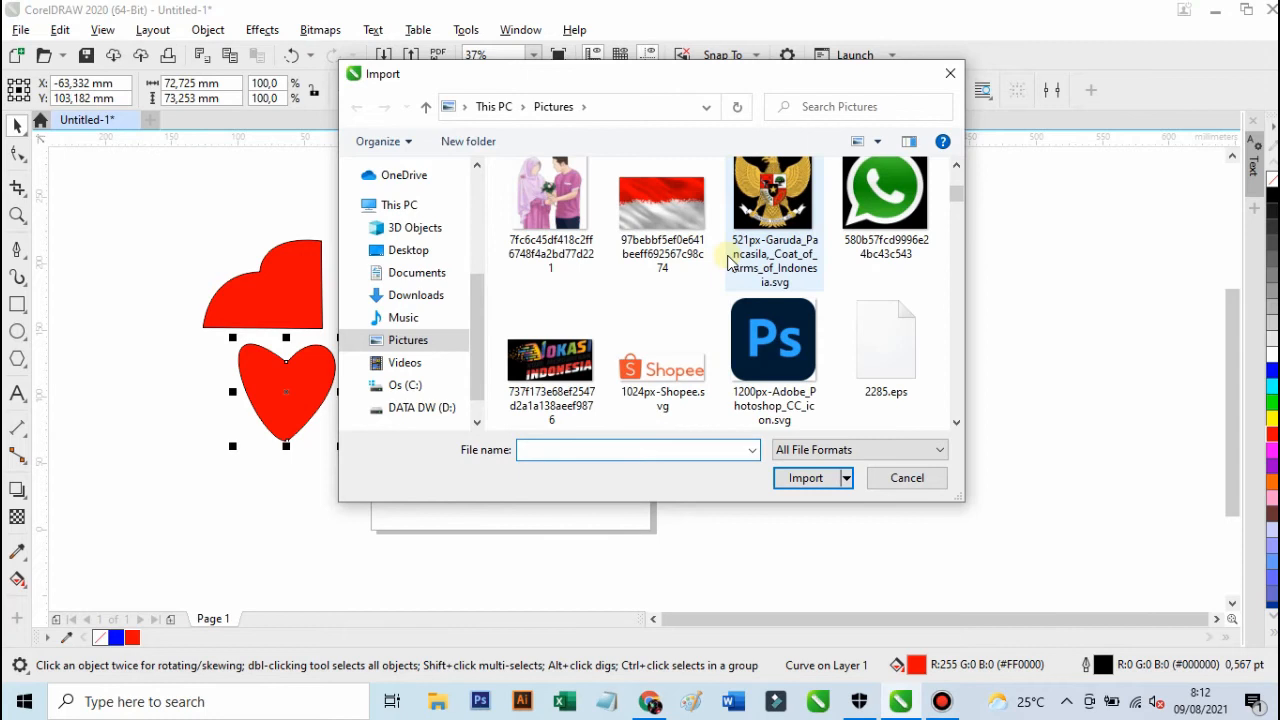
{"action": "scroll", "coordinate": [728, 258], "scroll_direction": "down", "scroll_amount": 3}
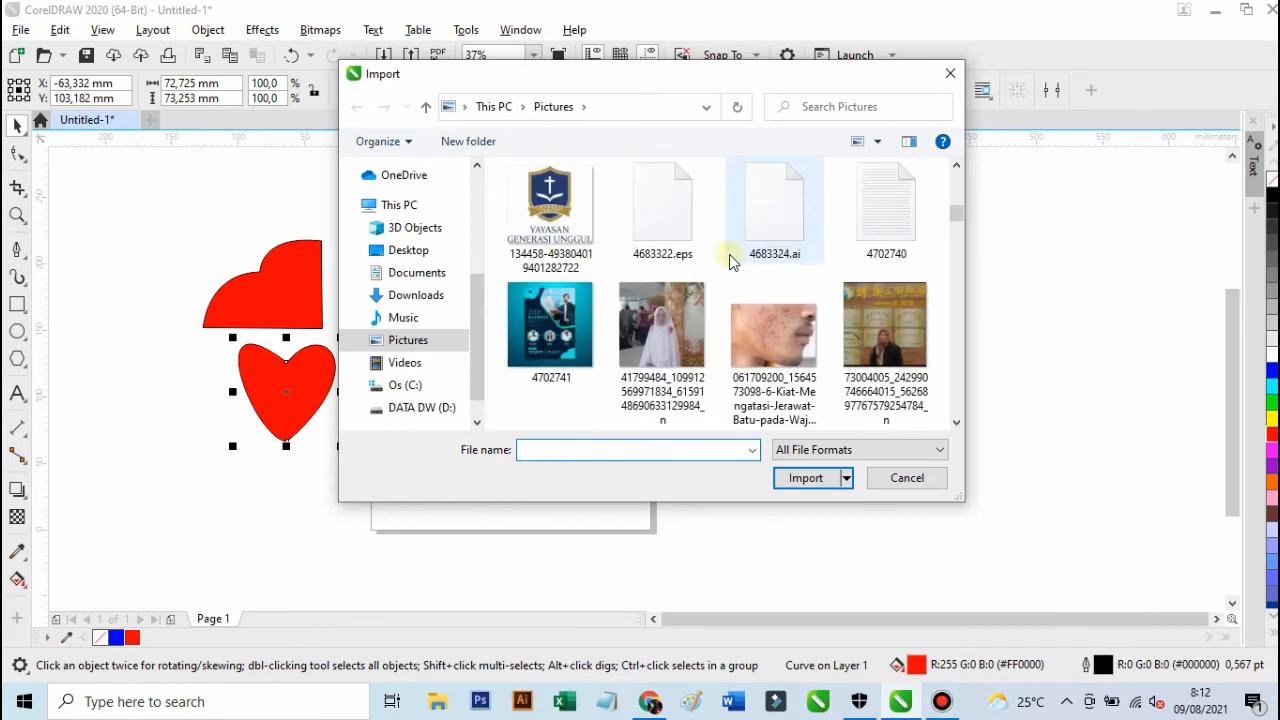
{"action": "scroll", "coordinate": [730, 260], "scroll_direction": "down", "scroll_amount": 1}
{"action": "scroll", "coordinate": [730, 260], "scroll_direction": "down", "scroll_amount": 2}
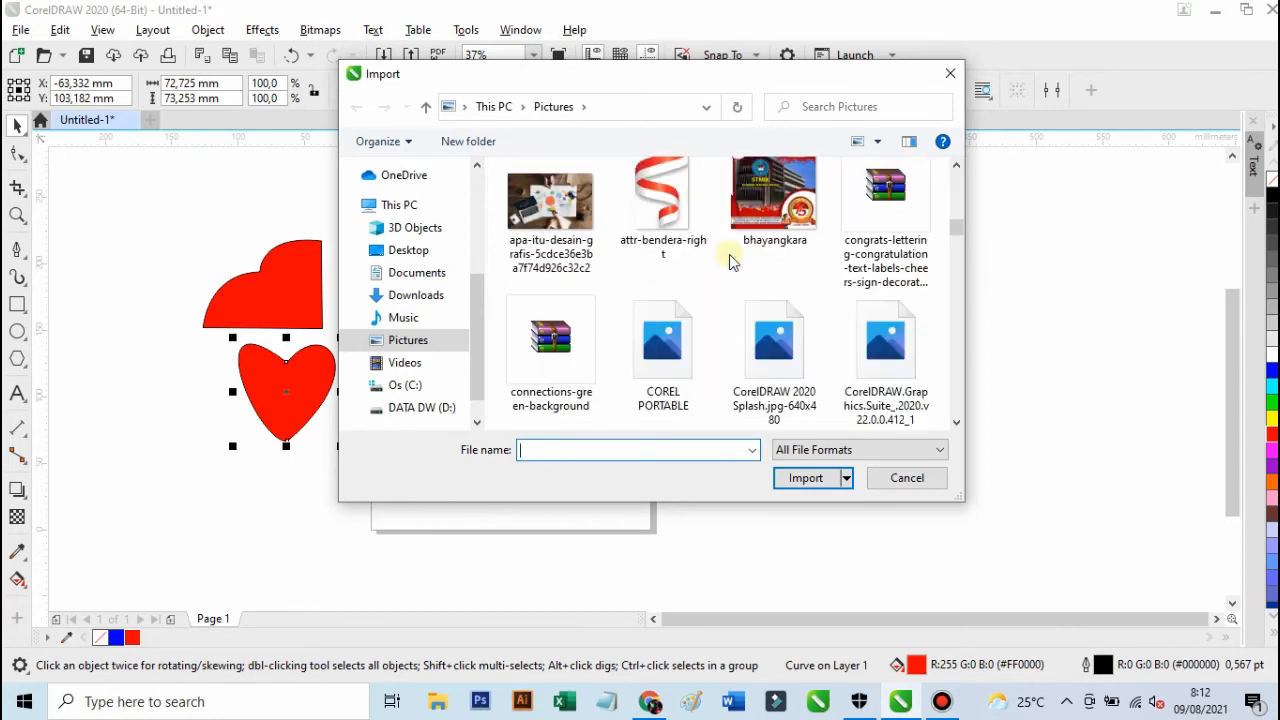
{"action": "scroll", "coordinate": [730, 260], "scroll_direction": "down", "scroll_amount": 3}
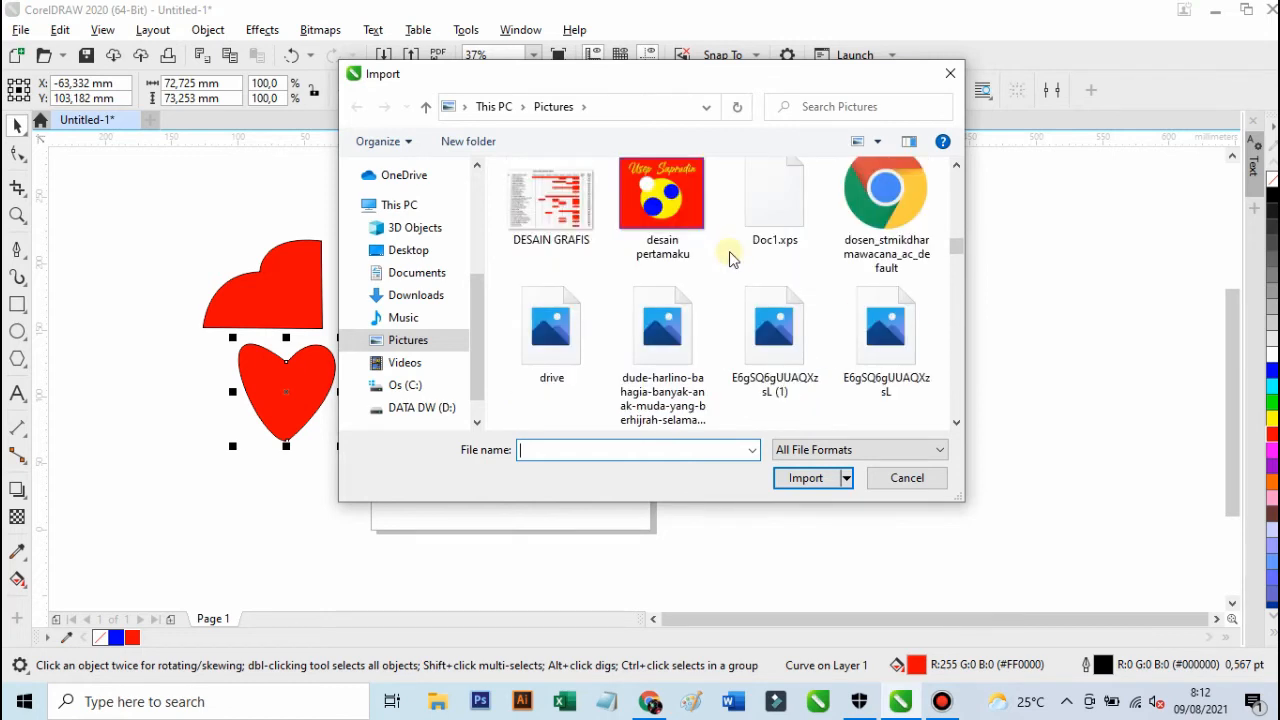
{"action": "scroll", "coordinate": [730, 260], "scroll_direction": "down", "scroll_amount": 7}
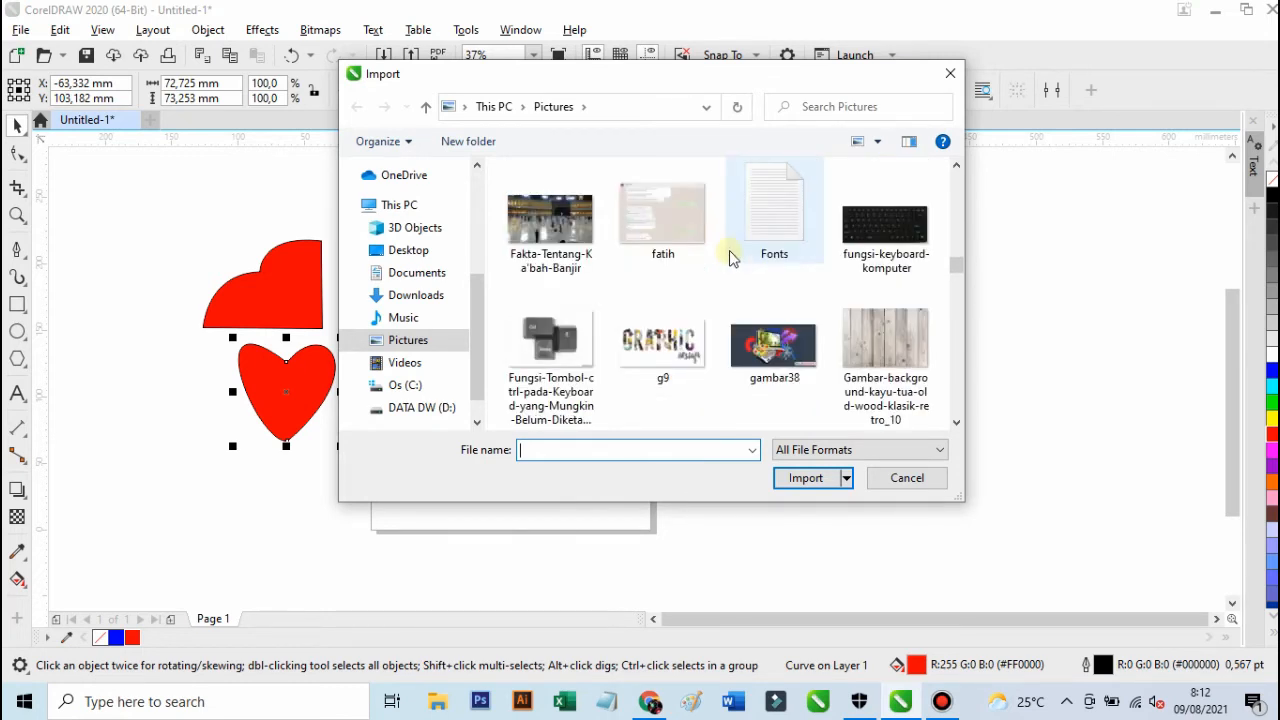
{"action": "scroll", "coordinate": [733, 258], "scroll_direction": "down", "scroll_amount": 15}
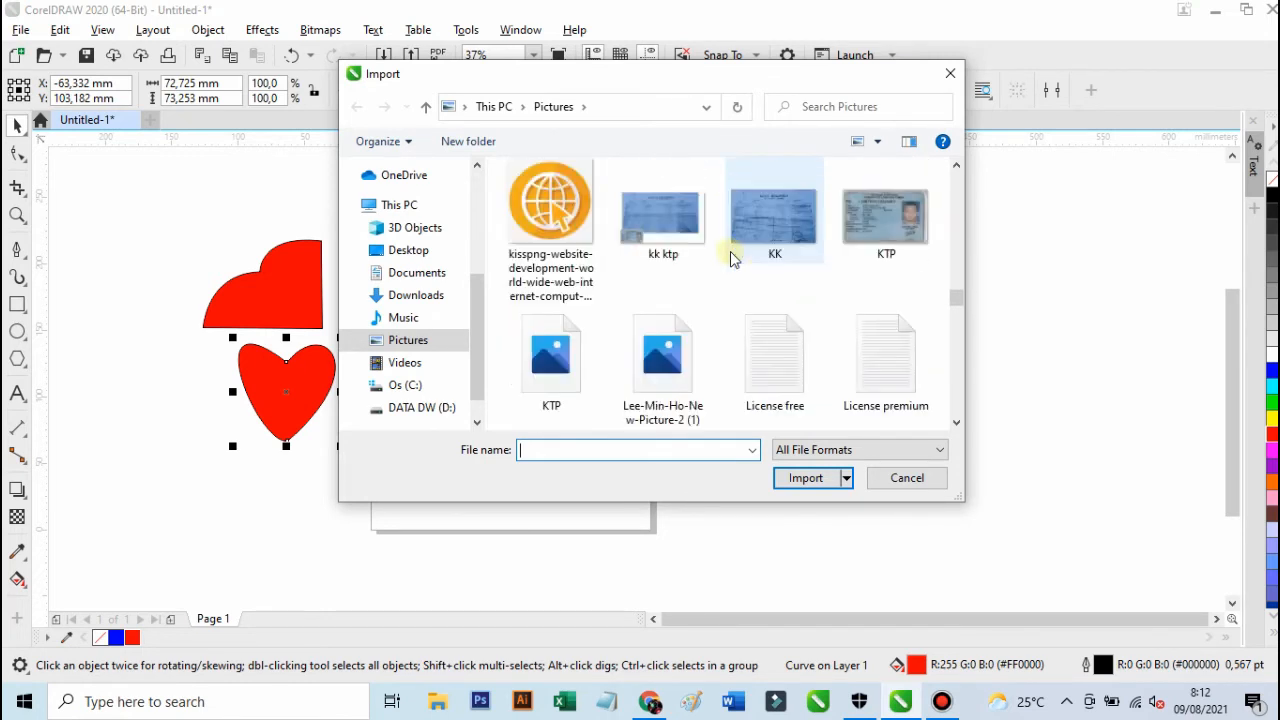
{"action": "scroll", "coordinate": [733, 258], "scroll_direction": "down", "scroll_amount": 3}
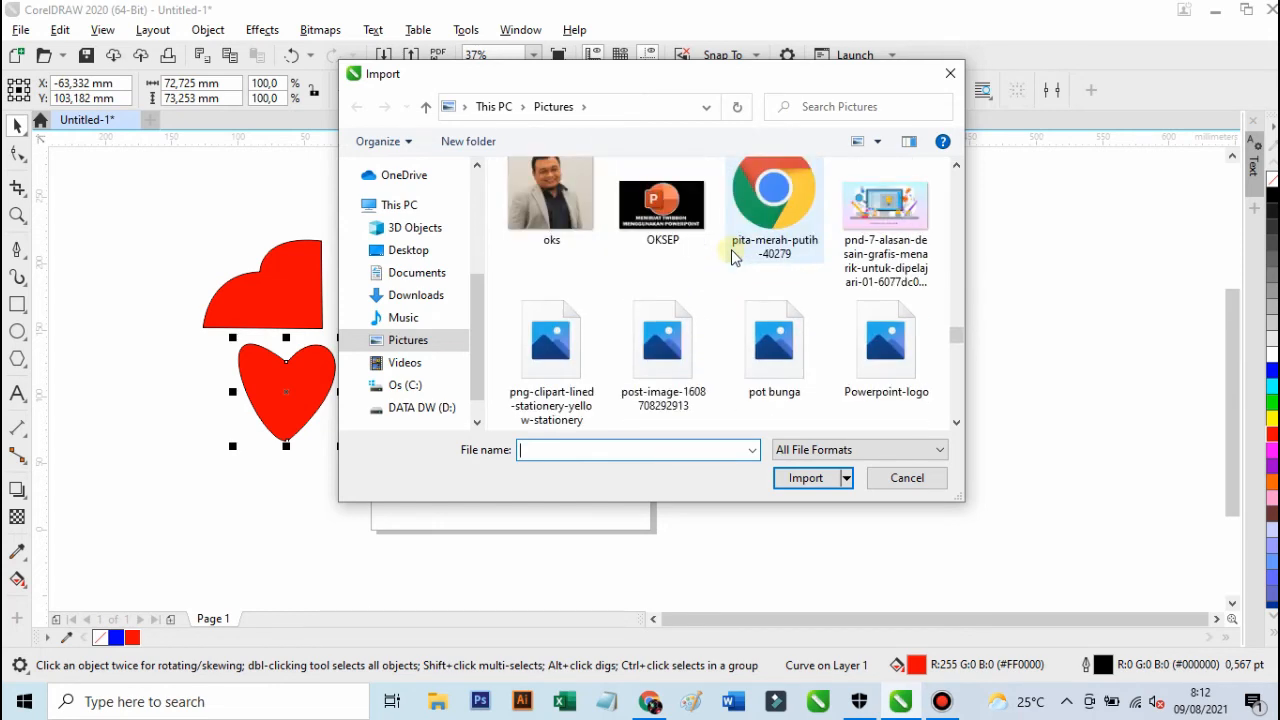
{"action": "scroll", "coordinate": [733, 257], "scroll_direction": "up", "scroll_amount": 1}
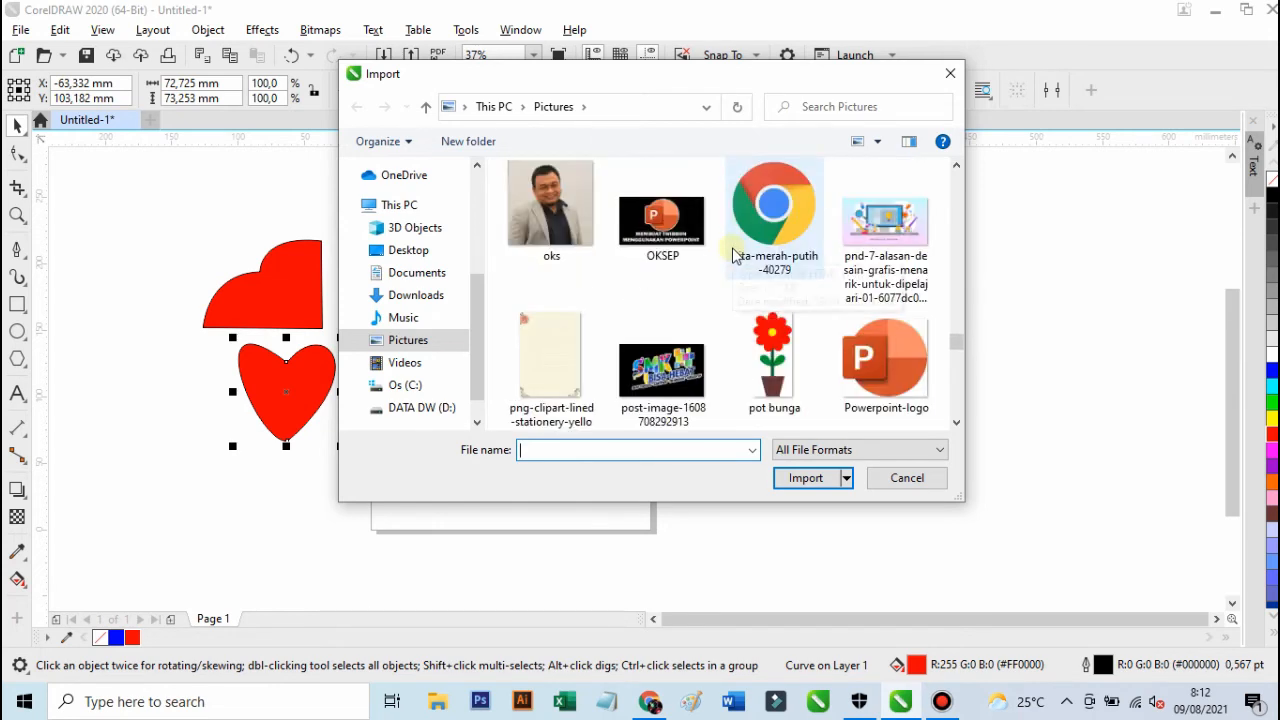
{"action": "left_click", "coordinate": [585, 240]}
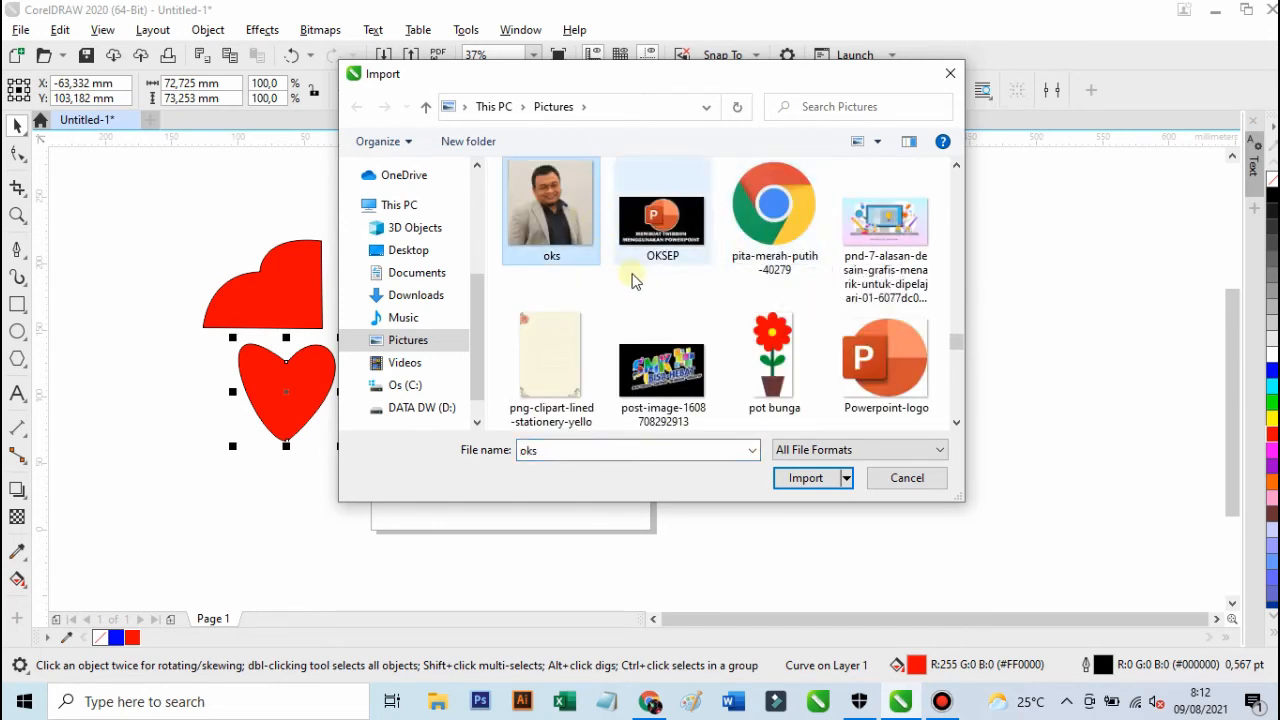
{"action": "left_click", "coordinate": [806, 478]}
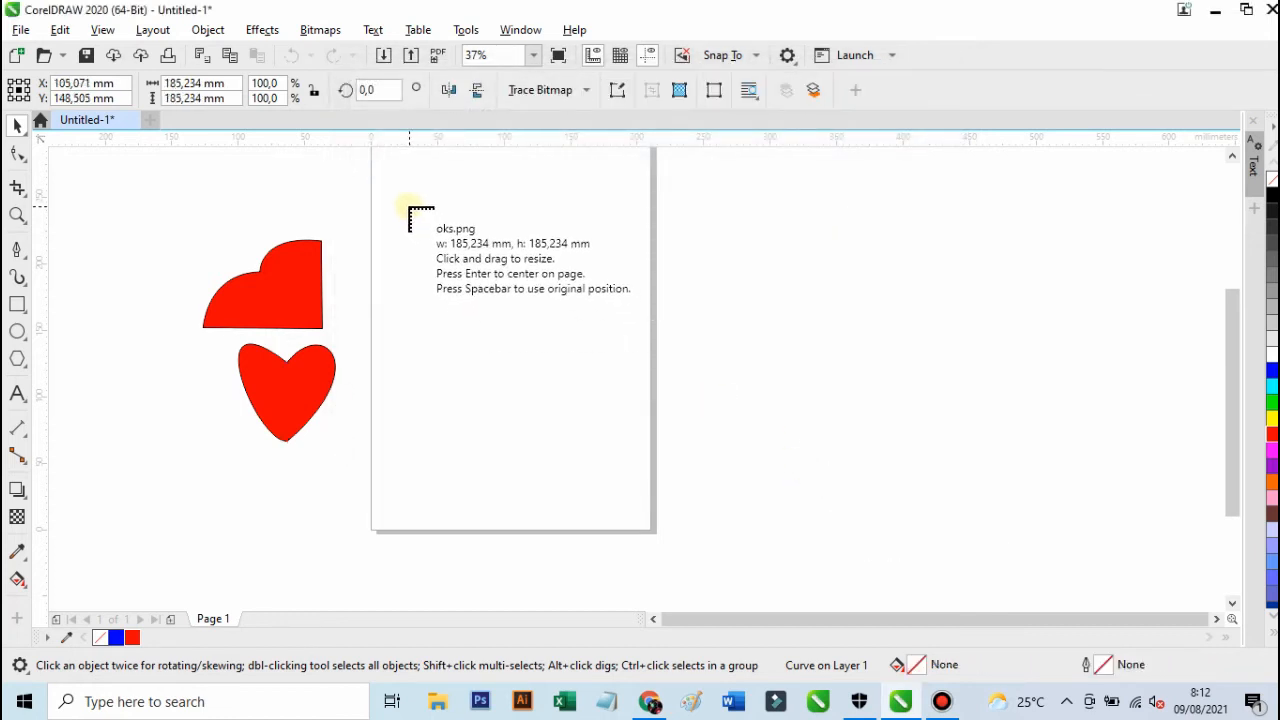
{"action": "left_click_drag", "start_coordinate": [409, 208], "coordinate": [646, 491]}
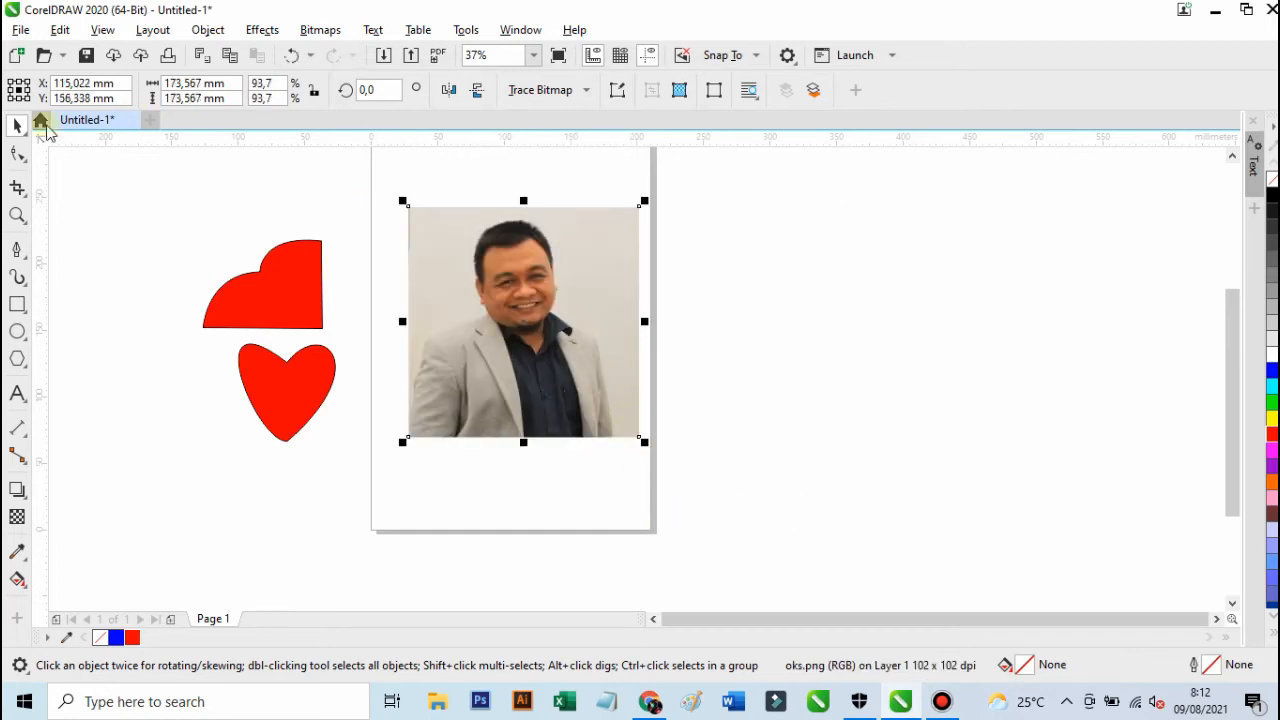
- Examine the imported portrait's face, hair and jacket outline both close up and as a whole
{"action": "scroll", "coordinate": [587, 268], "scroll_direction": "up", "scroll_amount": 1}
{"action": "scroll", "coordinate": [576, 267], "scroll_direction": "down", "scroll_amount": 1}
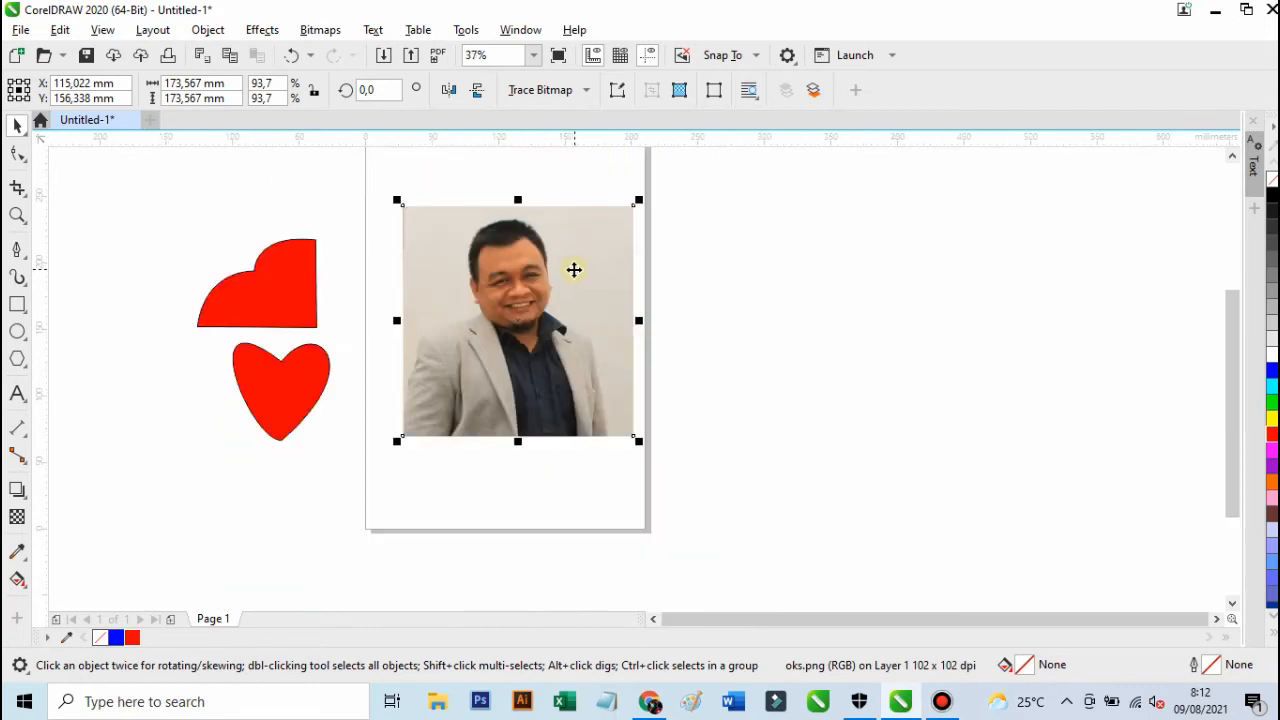
{"action": "scroll", "coordinate": [559, 273], "scroll_direction": "up", "scroll_amount": 1}
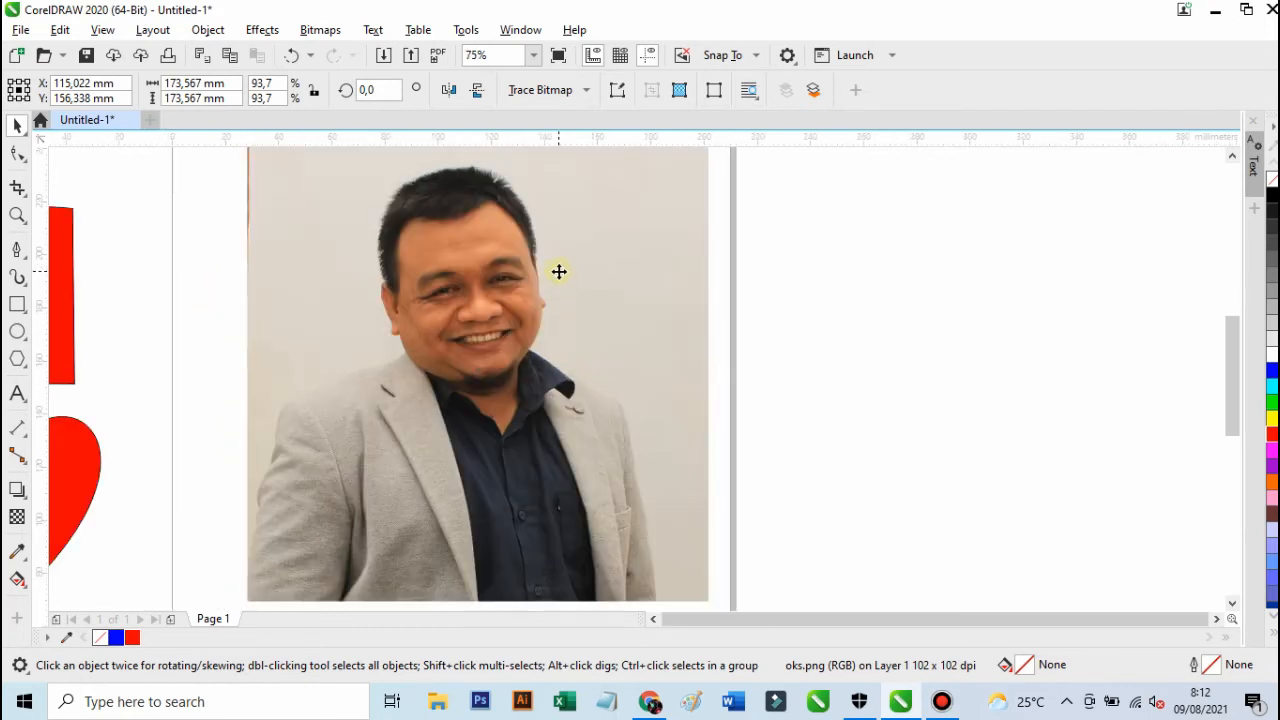
{"action": "scroll", "coordinate": [559, 272], "scroll_direction": "down", "scroll_amount": 1}
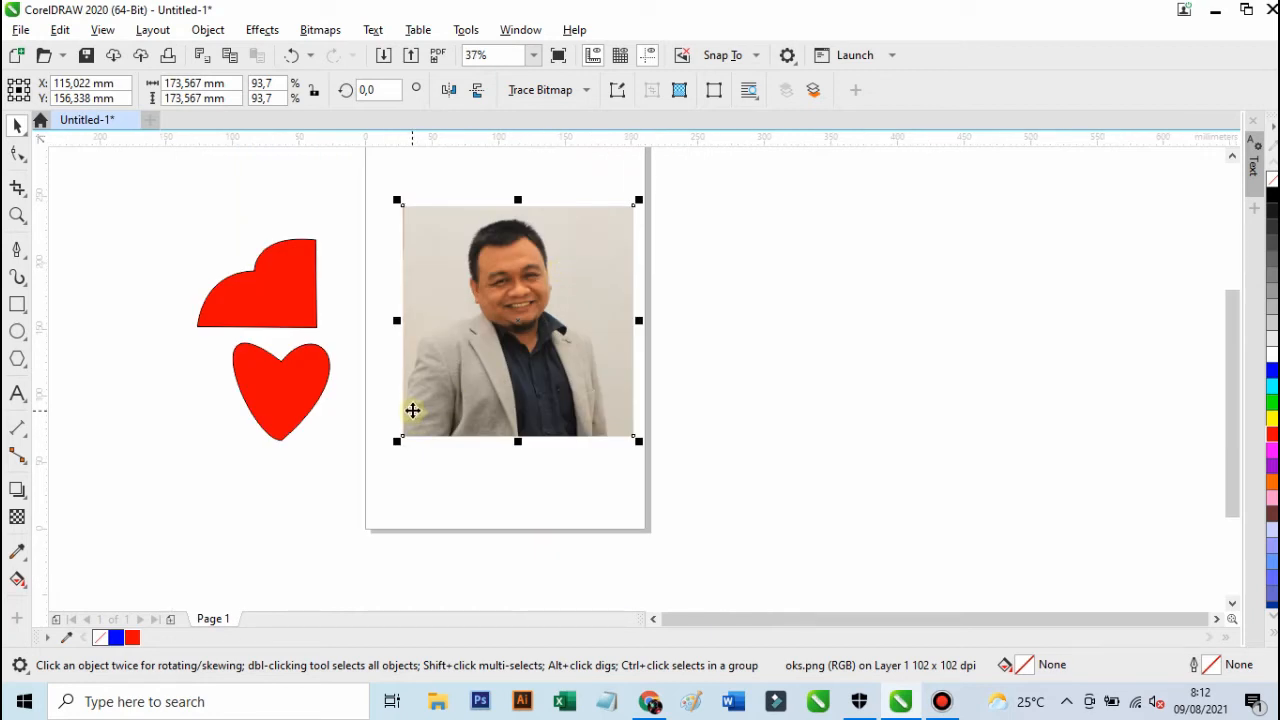
{"action": "scroll", "coordinate": [444, 363], "scroll_direction": "up", "scroll_amount": 2}
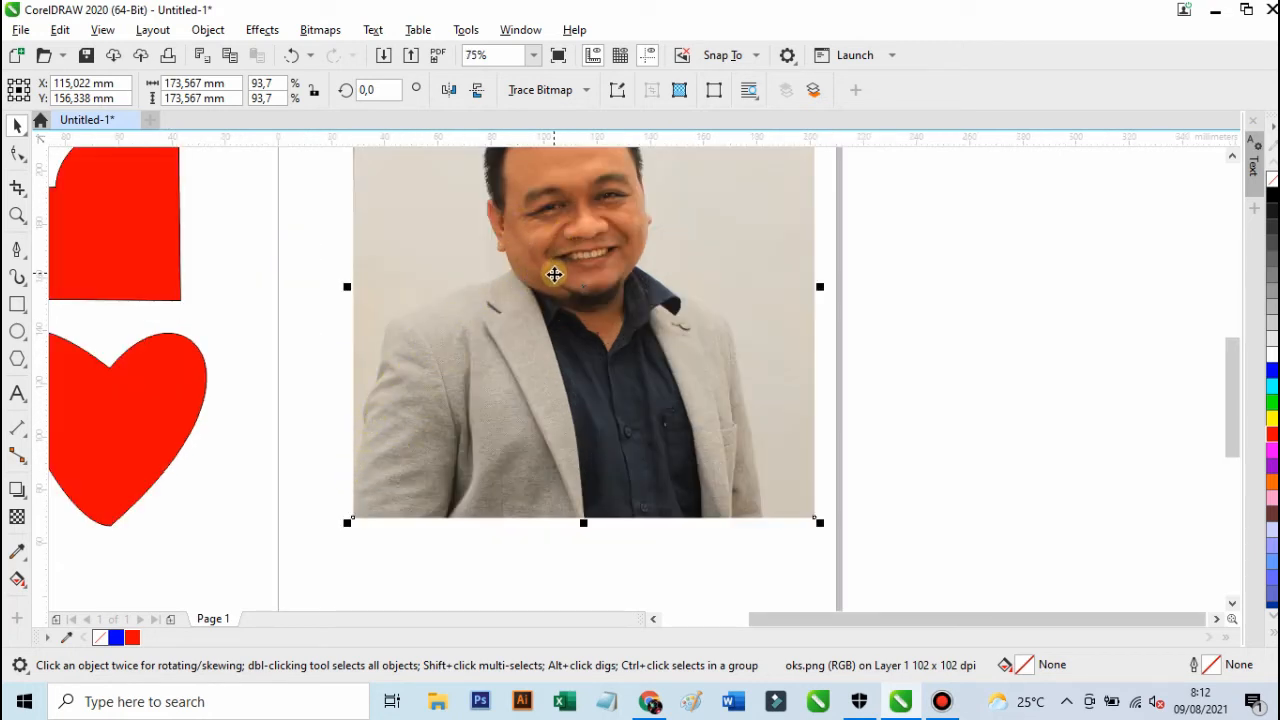
{"action": "scroll", "coordinate": [551, 279], "scroll_direction": "down", "scroll_amount": 2}
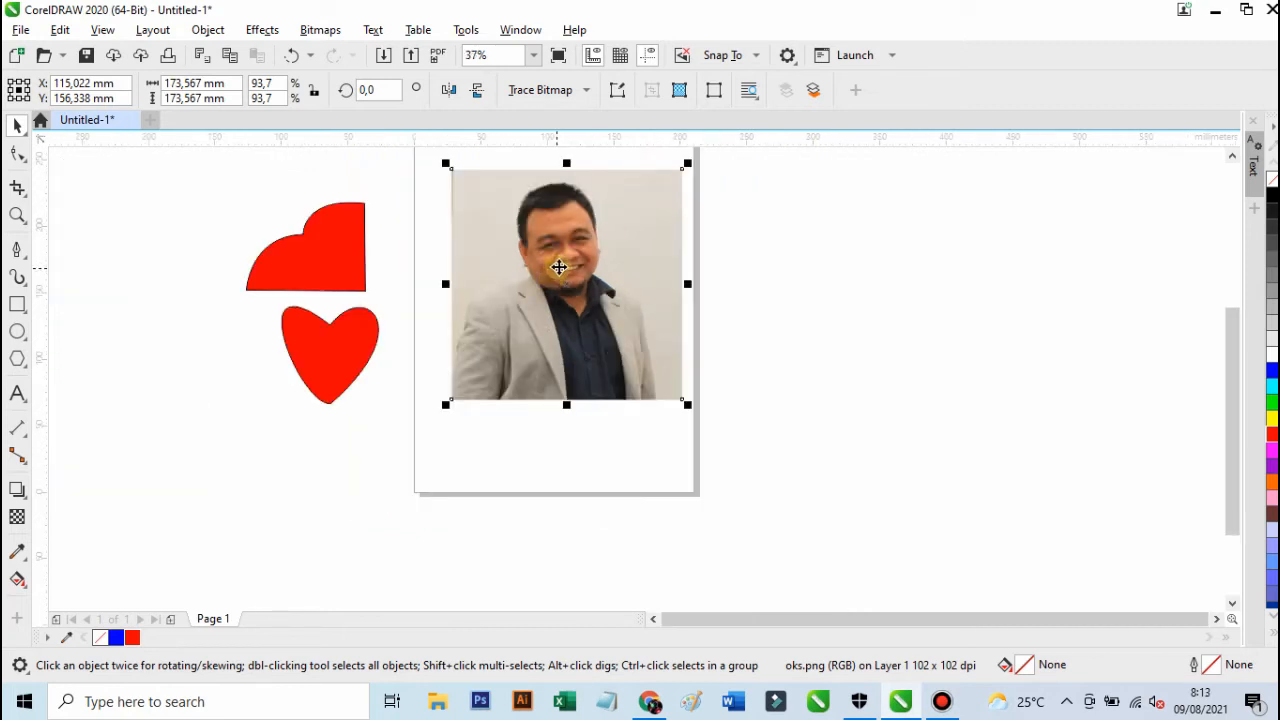
{"action": "scroll", "coordinate": [565, 259], "scroll_direction": "up", "scroll_amount": 2}
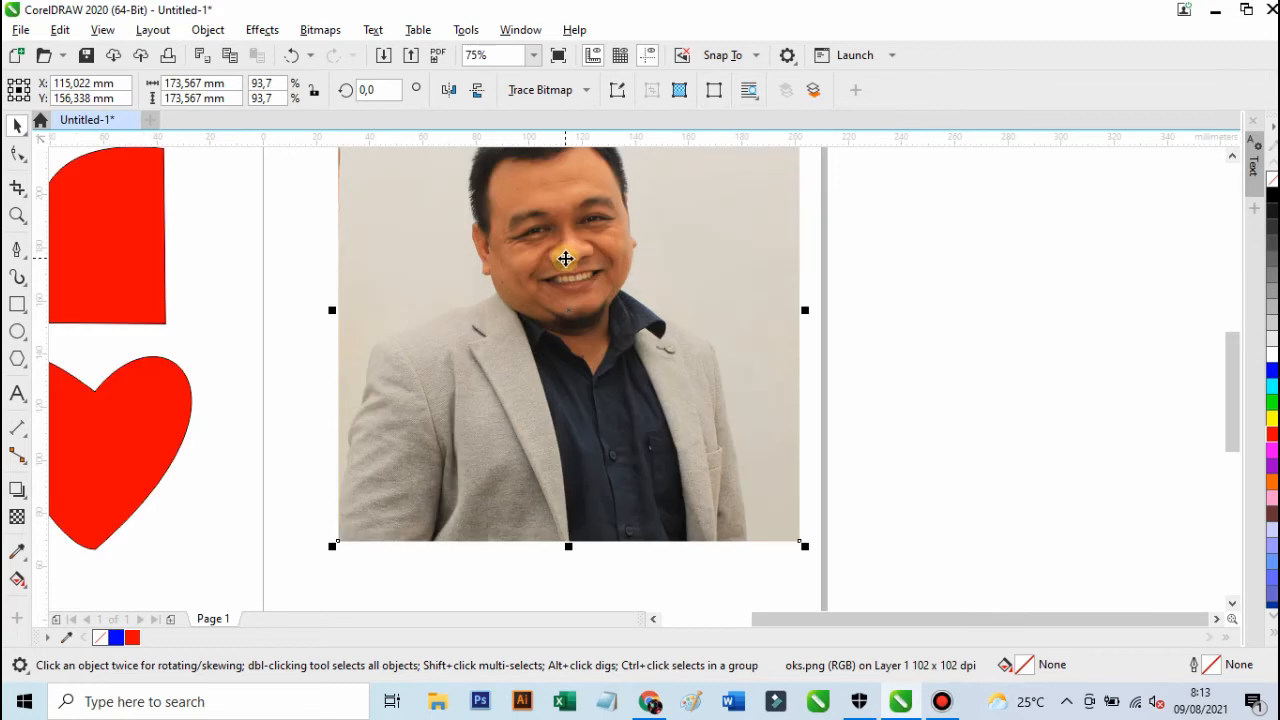
{"action": "scroll", "coordinate": [565, 261], "scroll_direction": "down", "scroll_amount": 2}
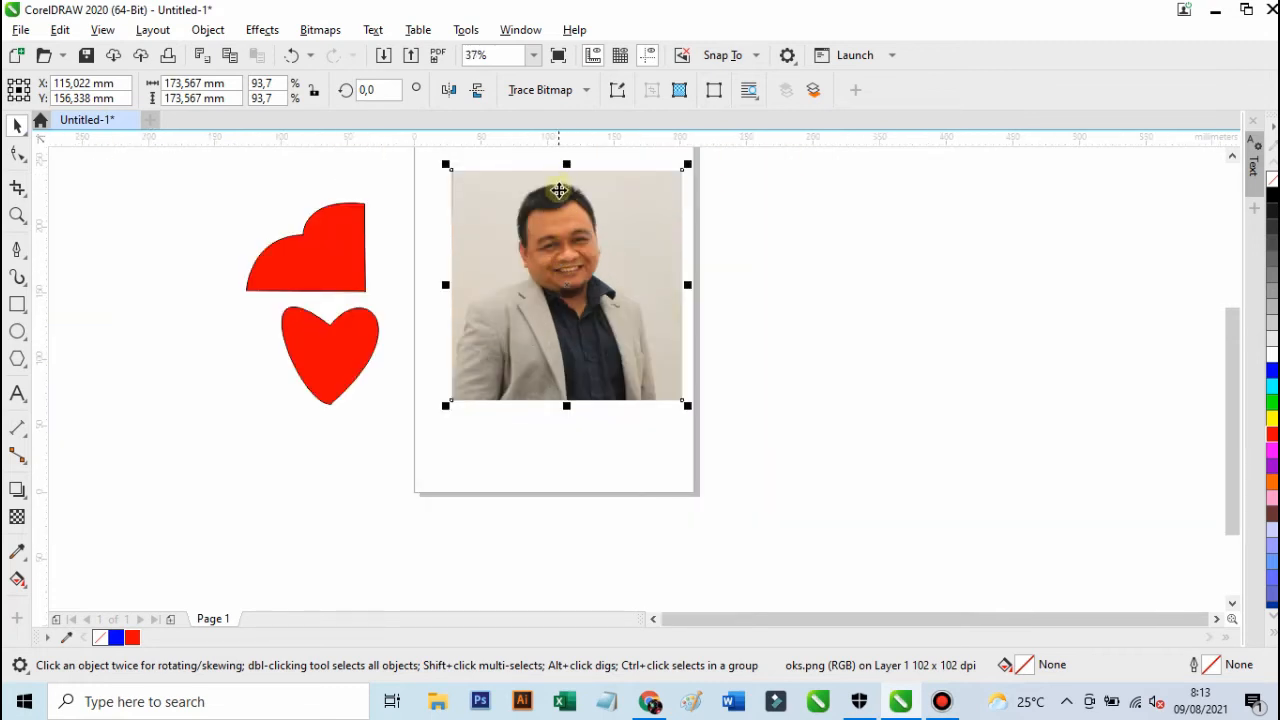
{"action": "scroll", "coordinate": [562, 210], "scroll_direction": "down", "scroll_amount": 2}
{"action": "scroll", "coordinate": [565, 234], "scroll_direction": "up", "scroll_amount": 4}
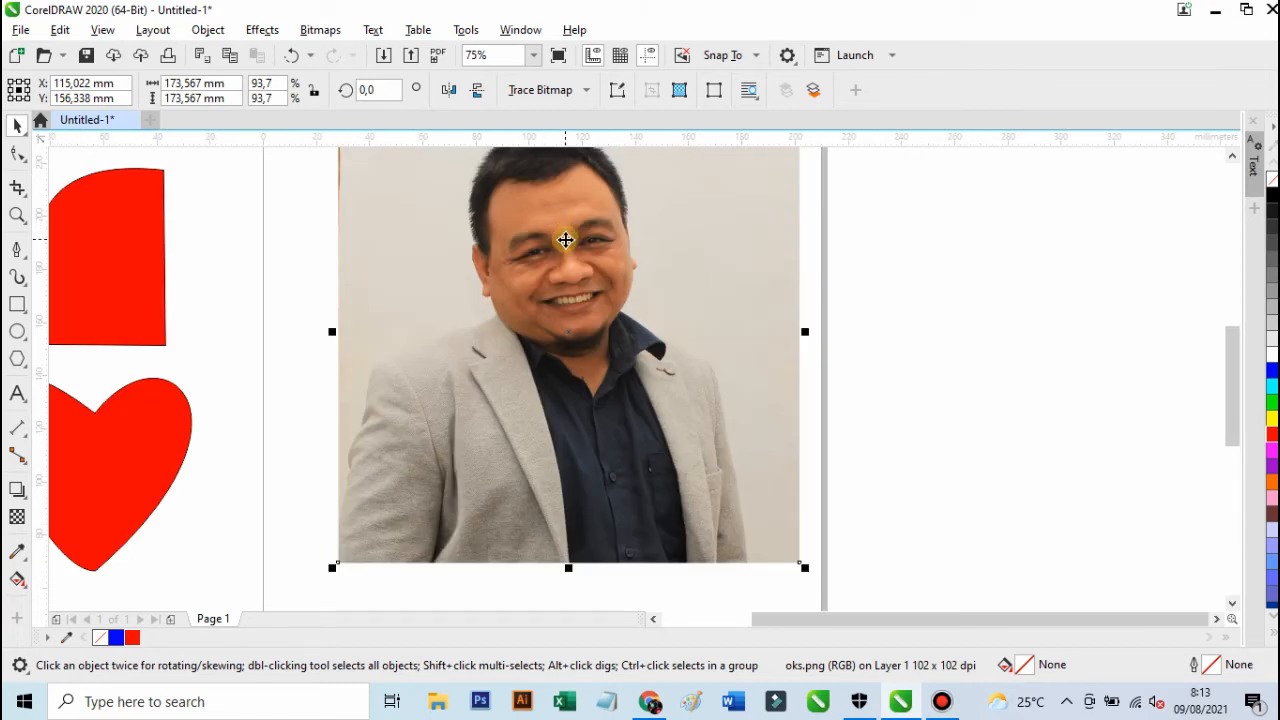
{"action": "scroll", "coordinate": [565, 241], "scroll_direction": "down", "scroll_amount": 2}
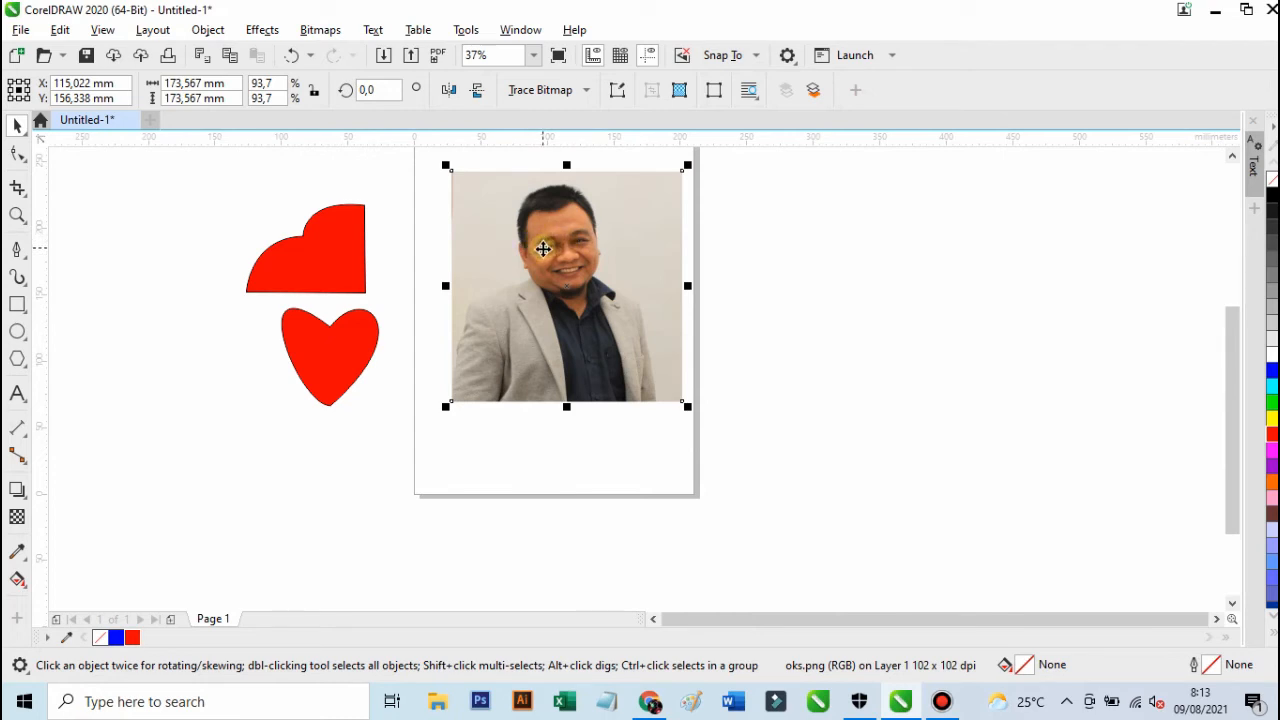
- Start a Pen tool path at the photo's lower left edge and trace the lower sleeve upward about 25 mm with short straight segments
{"action": "left_click", "coordinate": [19, 251]}
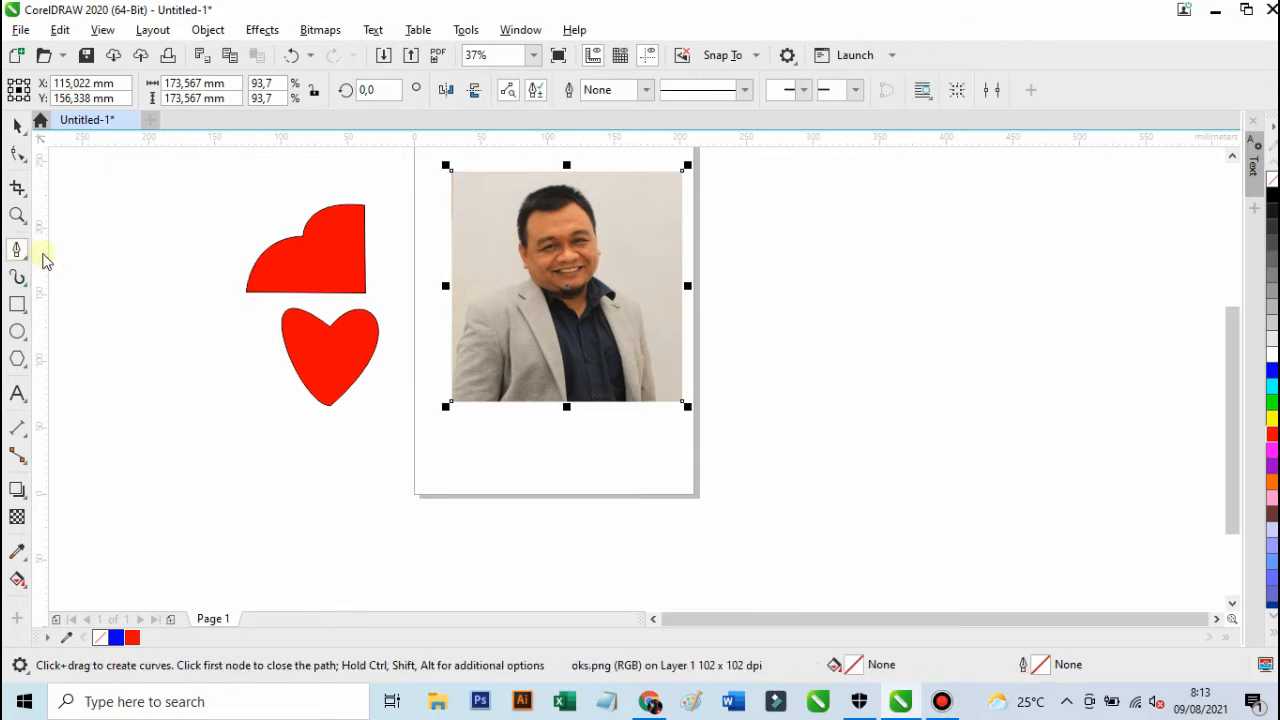
{"action": "scroll", "coordinate": [627, 255], "scroll_direction": "up", "scroll_amount": 2}
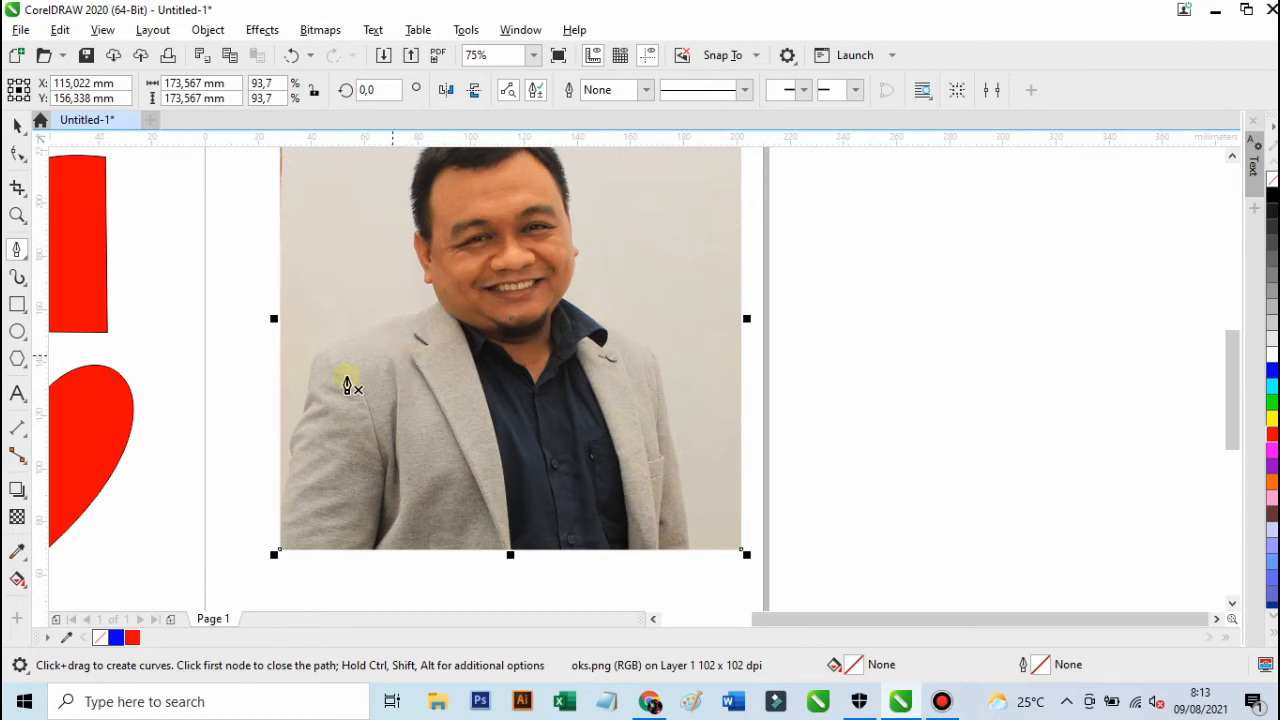
{"action": "scroll", "coordinate": [266, 517], "scroll_direction": "up", "scroll_amount": 4}
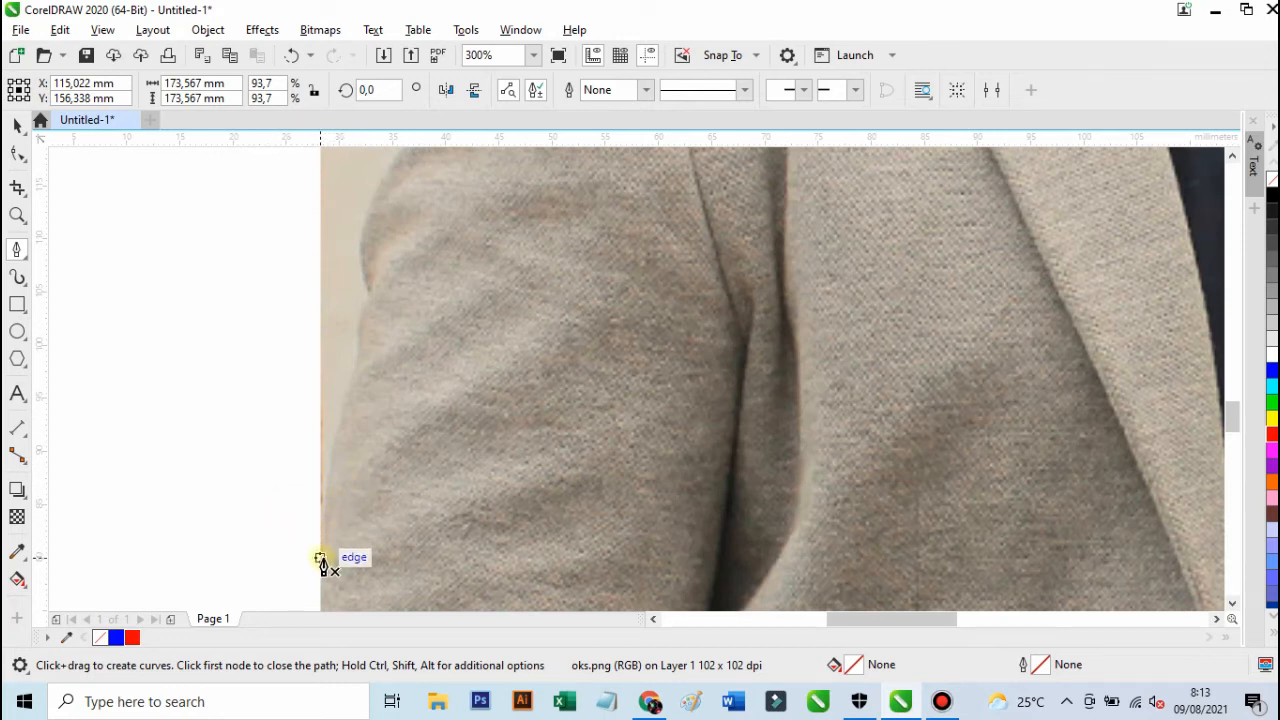
{"action": "left_click", "coordinate": [322, 564]}
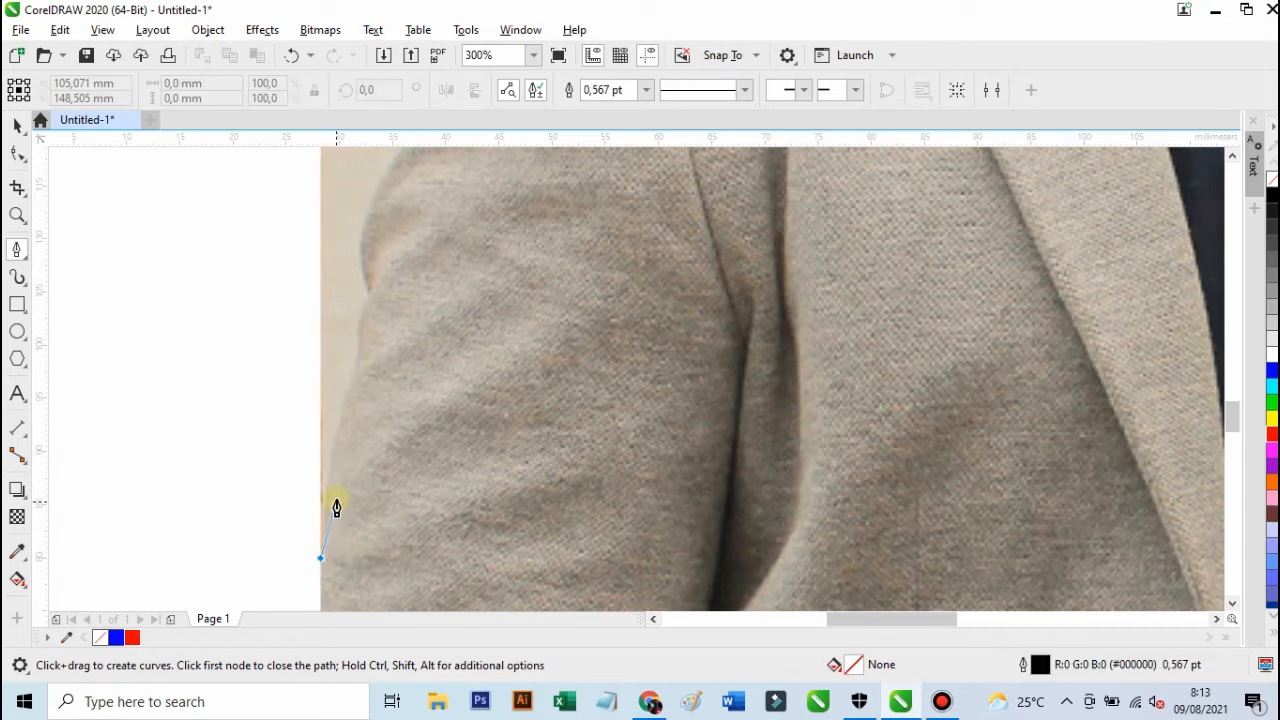
{"action": "scroll", "coordinate": [341, 495], "scroll_direction": "down", "scroll_amount": 3}
{"action": "scroll", "coordinate": [341, 495], "scroll_direction": "up", "scroll_amount": 3}
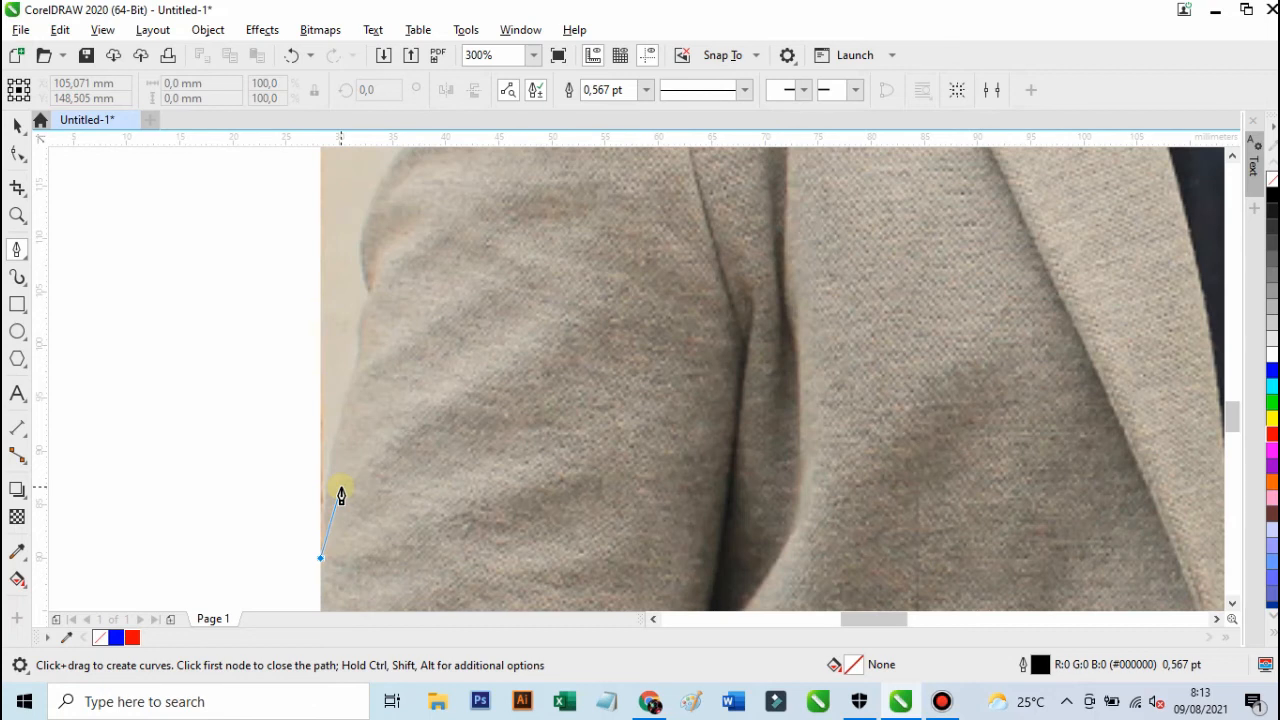
{"action": "scroll", "coordinate": [341, 495], "scroll_direction": "up", "scroll_amount": 1}
{"action": "scroll", "coordinate": [341, 495], "scroll_direction": "down", "scroll_amount": 1}
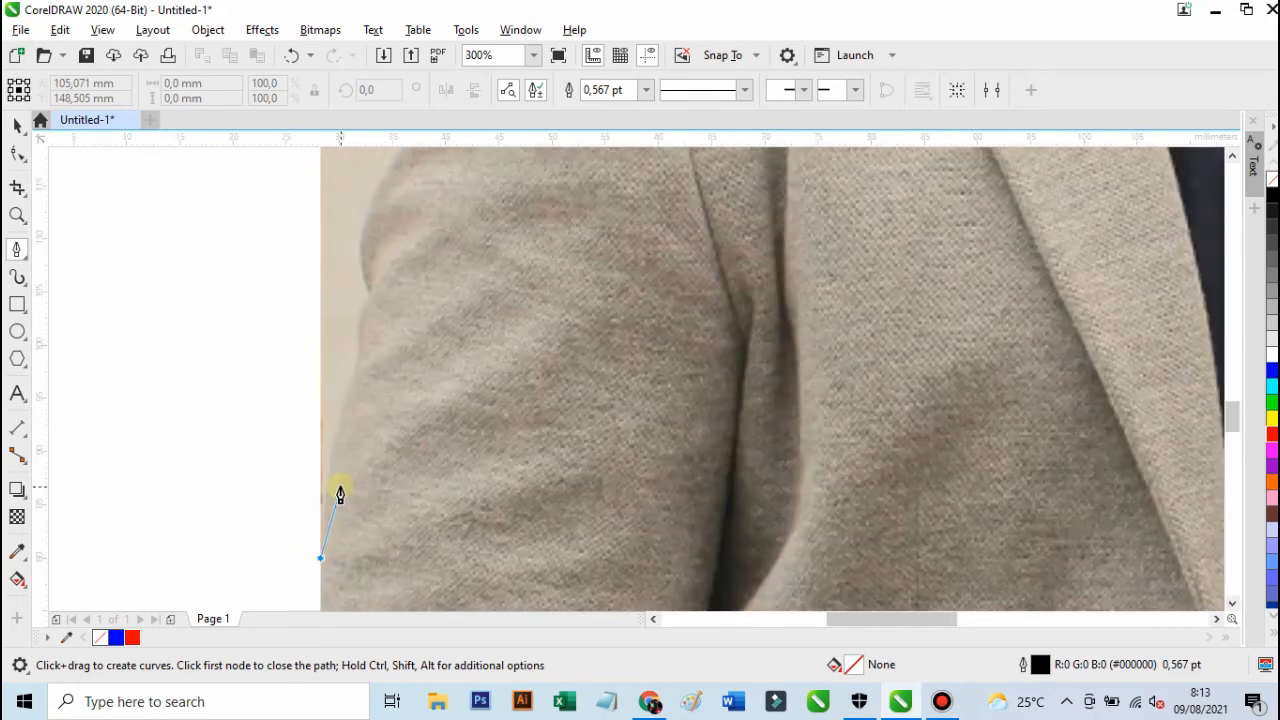
{"action": "left_click", "coordinate": [332, 454]}
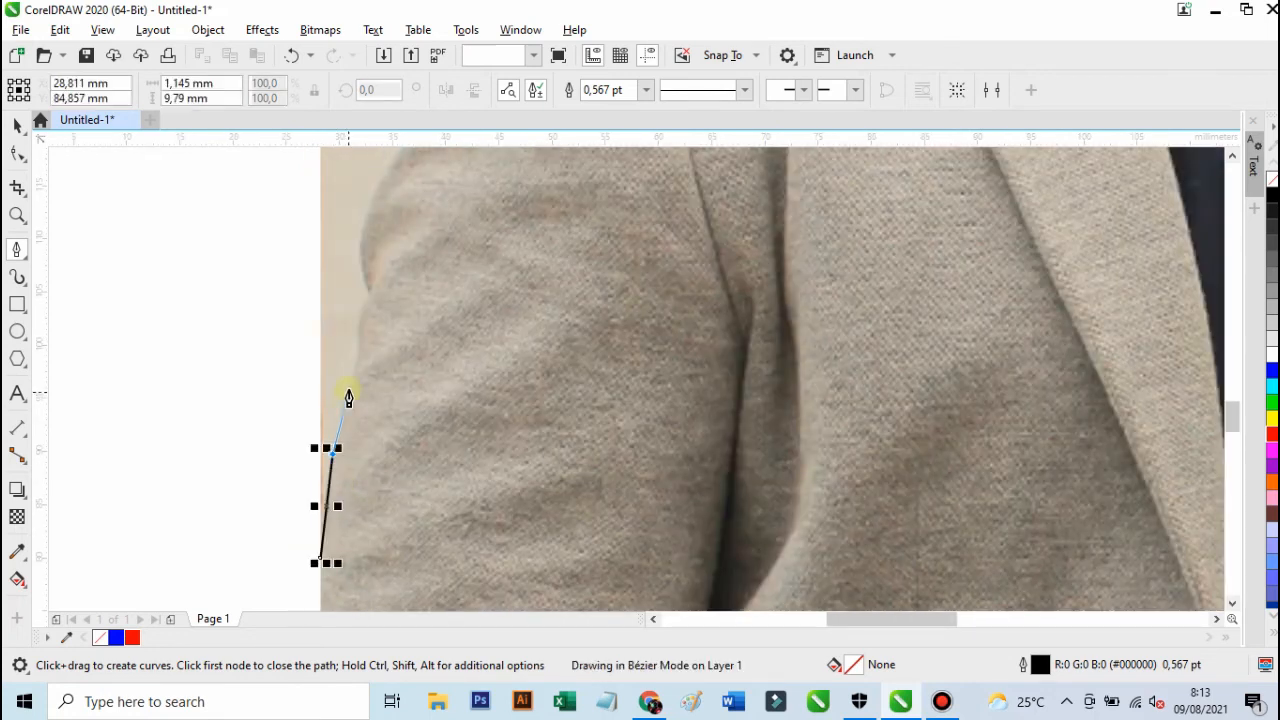
{"action": "left_click", "coordinate": [348, 389]}
{"action": "left_click", "coordinate": [360, 351]}
{"action": "left_click", "coordinate": [362, 324]}
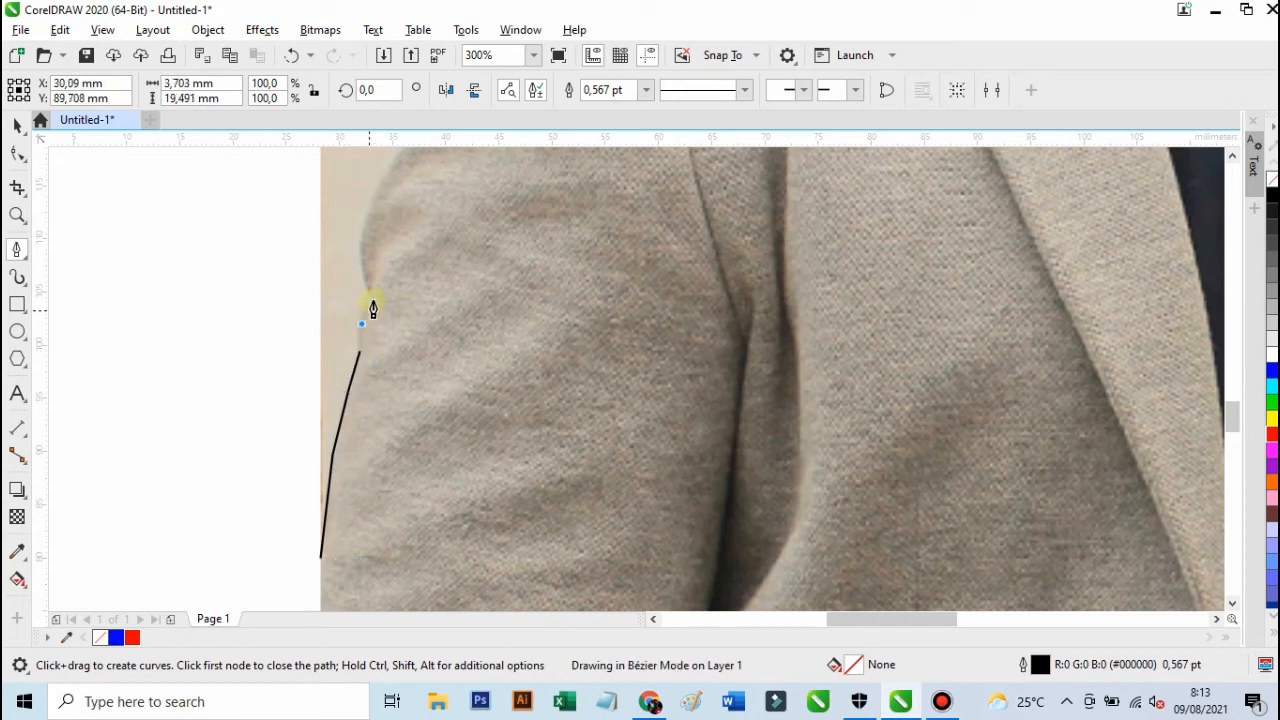
{"action": "left_click", "coordinate": [368, 294]}
- Continue the path with a curve around the sleeve's outward bulge and short segments up past the crease above it
{"action": "scroll", "coordinate": [368, 303], "scroll_direction": "down", "scroll_amount": 2}
{"action": "scroll", "coordinate": [386, 229], "scroll_direction": "up", "scroll_amount": 1}
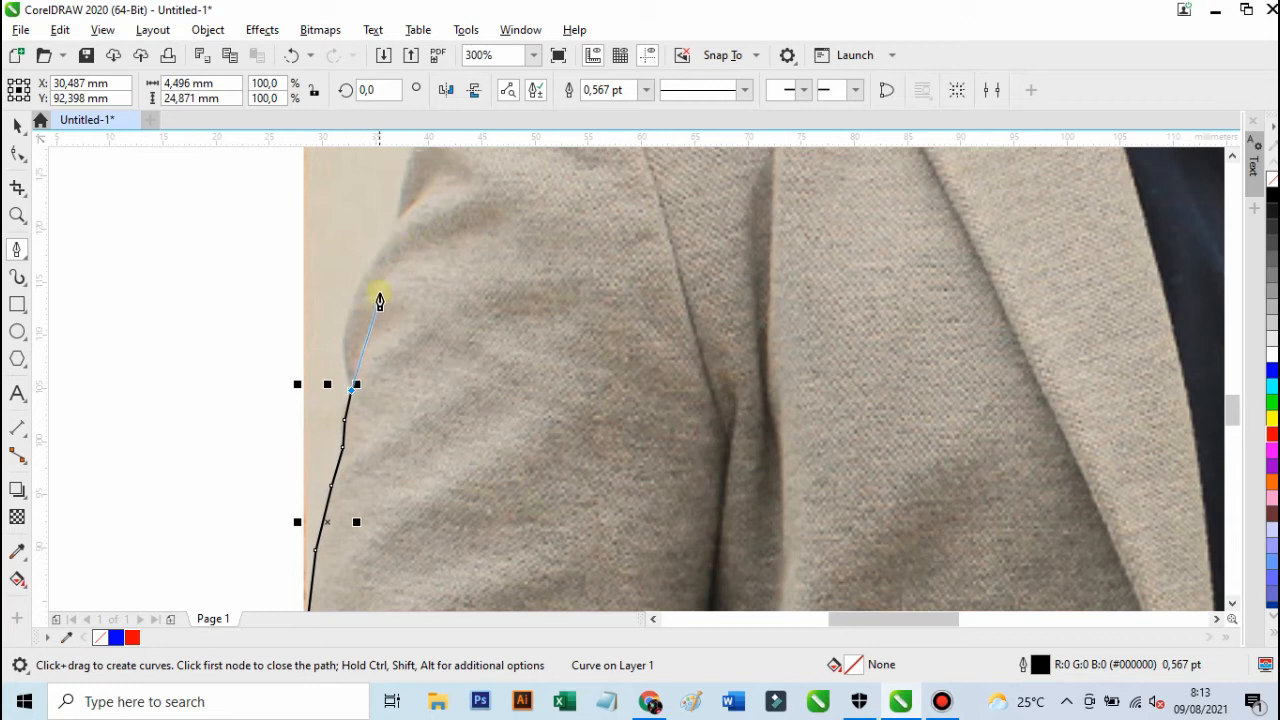
{"action": "left_click_drag", "start_coordinate": [394, 228], "coordinate": [467, 166]}
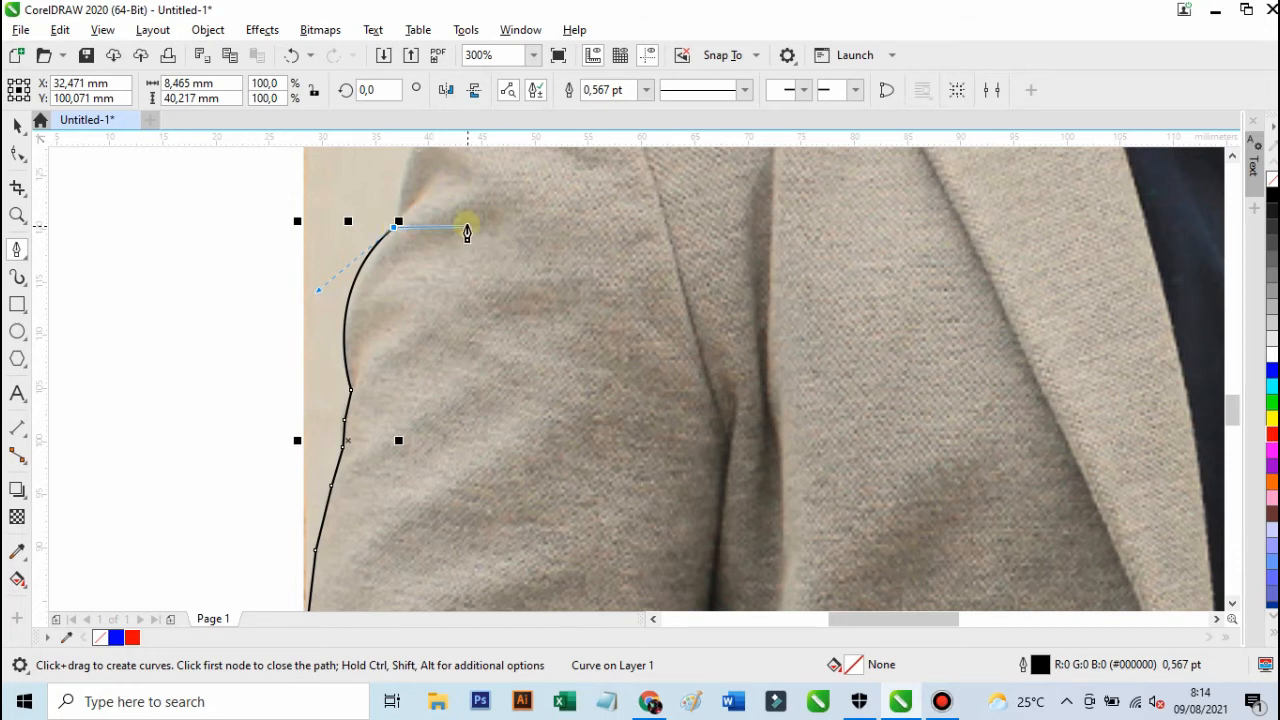
{"action": "scroll", "coordinate": [466, 210], "scroll_direction": "down", "scroll_amount": 2}
{"action": "left_click_drag", "start_coordinate": [243, 368], "coordinate": [270, 351]}
{"action": "scroll", "coordinate": [270, 351], "scroll_direction": "down", "scroll_amount": 4}
{"action": "scroll", "coordinate": [268, 355], "scroll_direction": "up", "scroll_amount": 2}
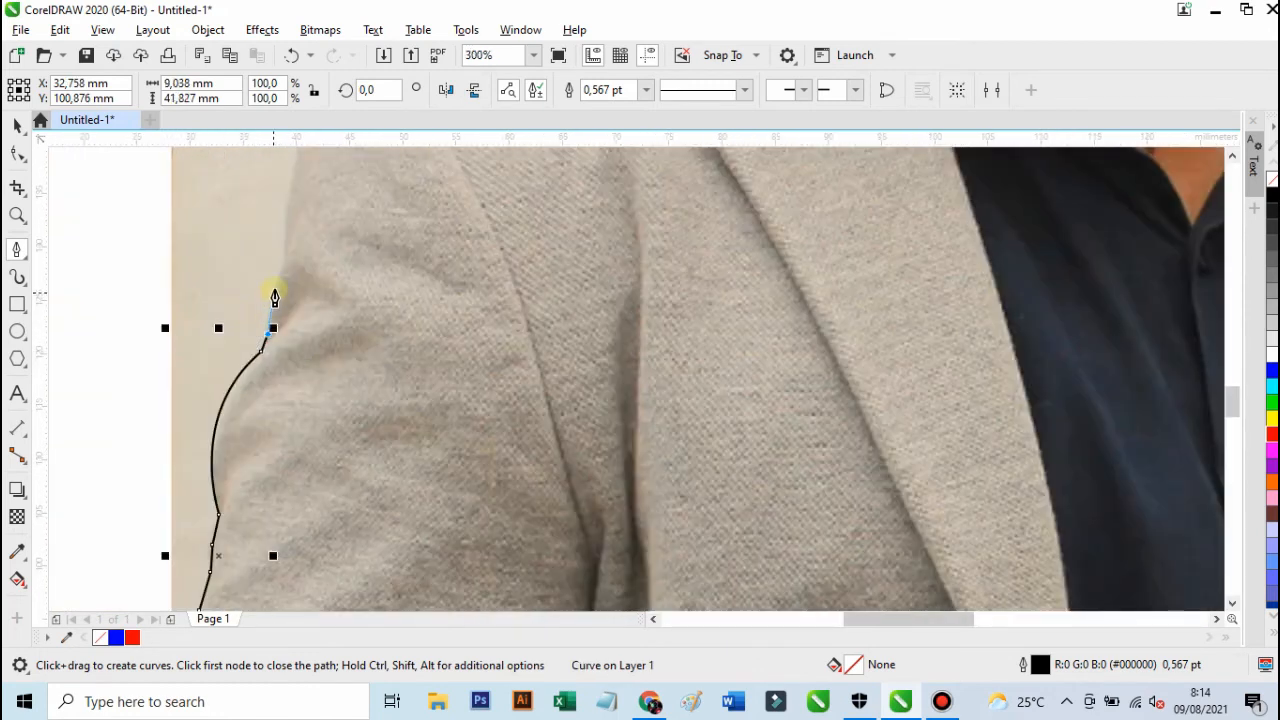
{"action": "left_click_drag", "start_coordinate": [275, 288], "coordinate": [282, 275]}
- Continue the path up the upper sleeve and curve it over the left shoulder corner, ending in a cusp node without an outgoing handle
{"action": "scroll", "coordinate": [283, 265], "scroll_direction": "down", "scroll_amount": 3}
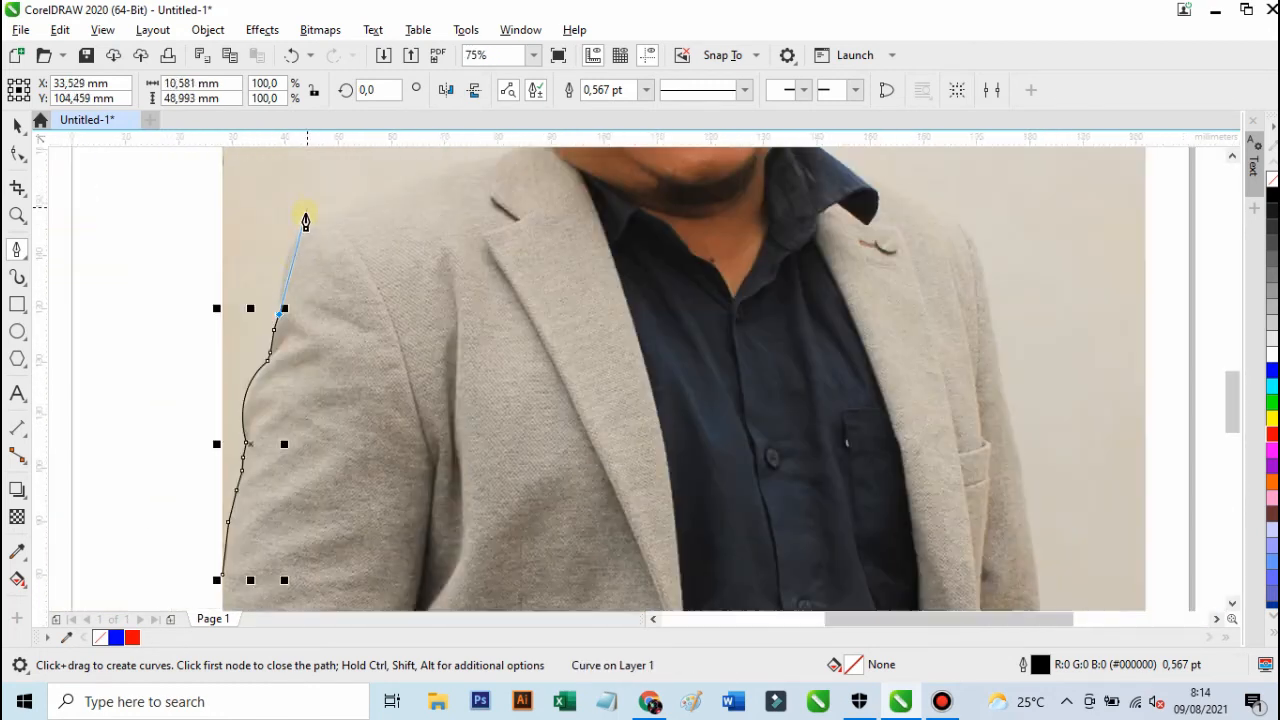
{"action": "scroll", "coordinate": [268, 338], "scroll_direction": "up", "scroll_amount": 2}
{"action": "left_click", "coordinate": [261, 318]}
{"action": "left_click_drag", "start_coordinate": [372, 214], "coordinate": [450, 205]}
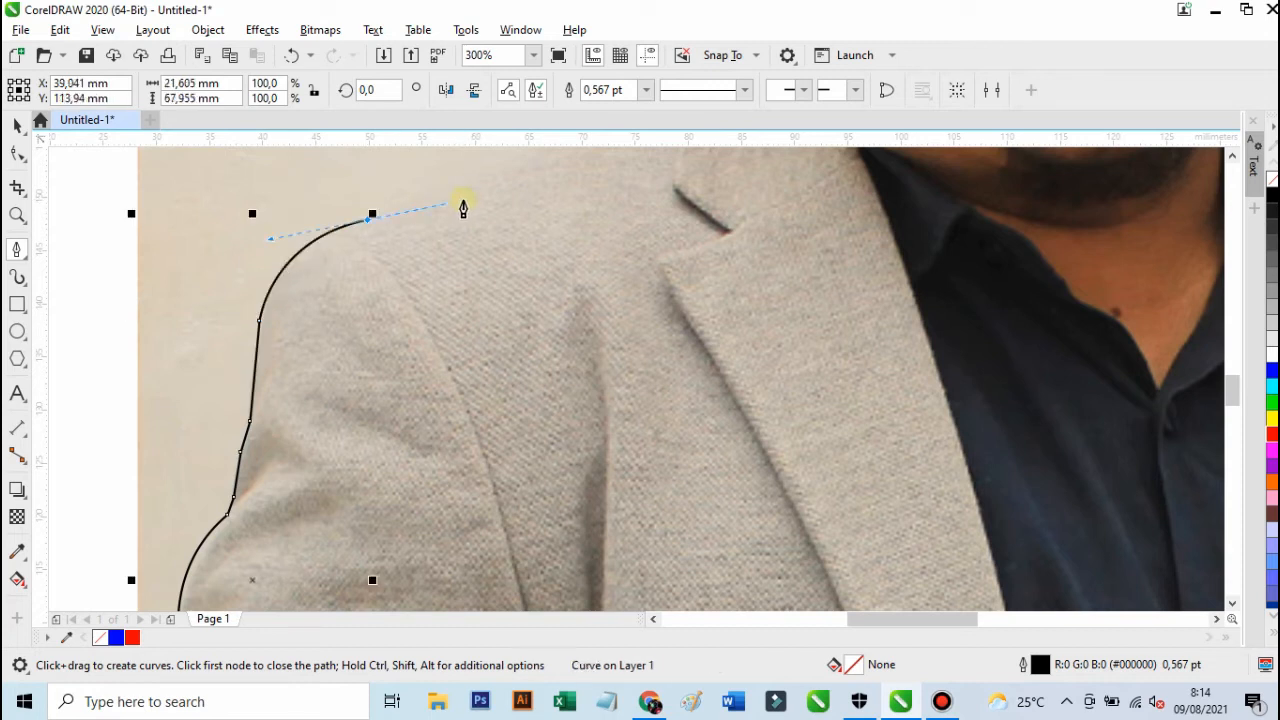
{"action": "left_click", "coordinate": [369, 220], "text": "alt"}
- Trace the left shoulder line and collar edge with straight segments up to where the collar meets the jaw
{"action": "scroll", "coordinate": [427, 209], "scroll_direction": "down", "scroll_amount": 2}
{"action": "scroll", "coordinate": [488, 174], "scroll_direction": "up", "scroll_amount": 2}
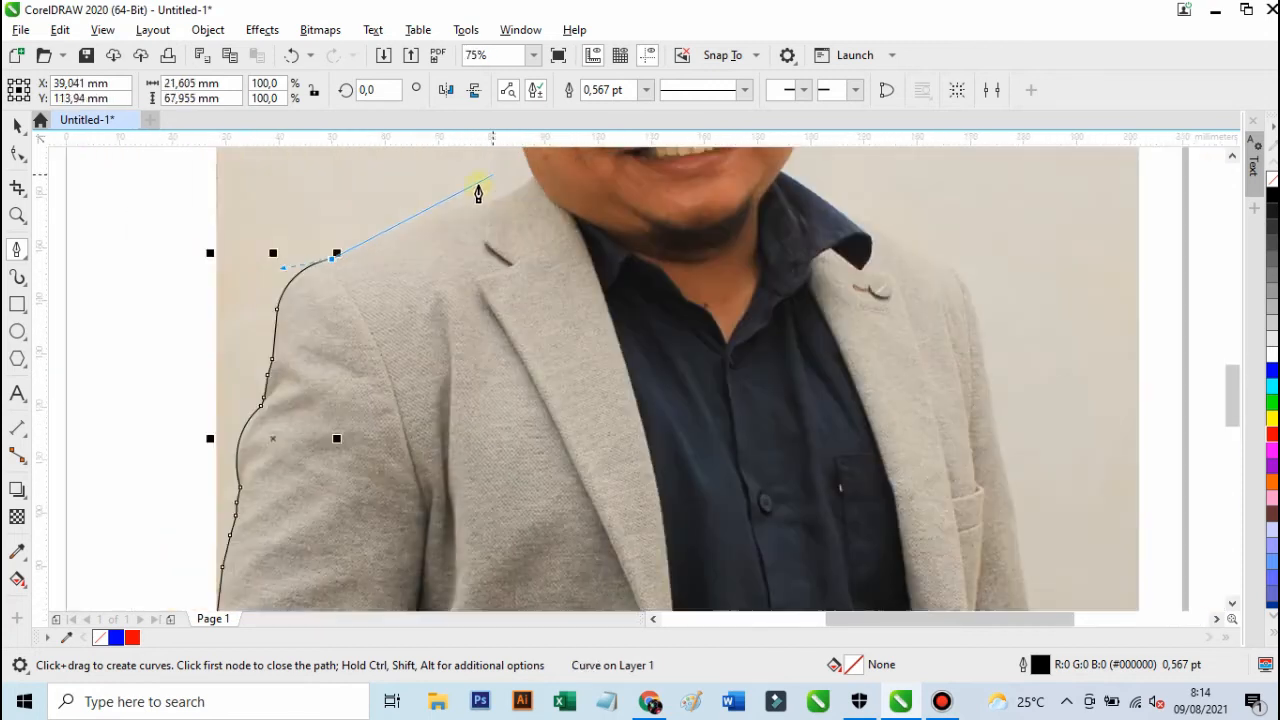
{"action": "left_click", "coordinate": [397, 246]}
{"action": "left_click_drag", "start_coordinate": [501, 228], "coordinate": [508, 217]}
{"action": "left_click", "coordinate": [512, 214]}
{"action": "left_click", "coordinate": [541, 205]}
{"action": "scroll", "coordinate": [578, 184], "scroll_direction": "up", "scroll_amount": 1}
{"action": "left_click", "coordinate": [588, 175]}
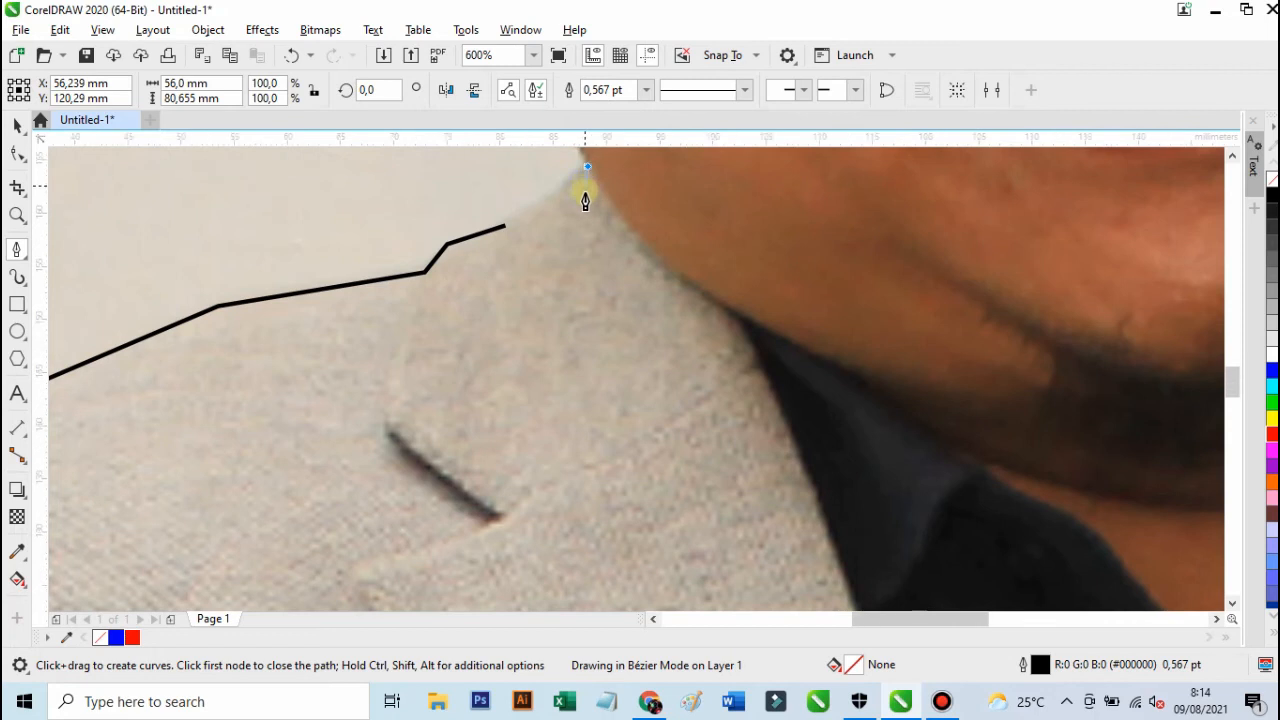
- Continue the path up the jaw edge and curve it around the left earlobe, removing the outgoing handle at its end
{"action": "scroll", "coordinate": [588, 175], "scroll_direction": "down", "scroll_amount": 5}
{"action": "scroll", "coordinate": [676, 340], "scroll_direction": "up", "scroll_amount": 4}
{"action": "scroll", "coordinate": [676, 340], "scroll_direction": "up", "scroll_amount": 5}
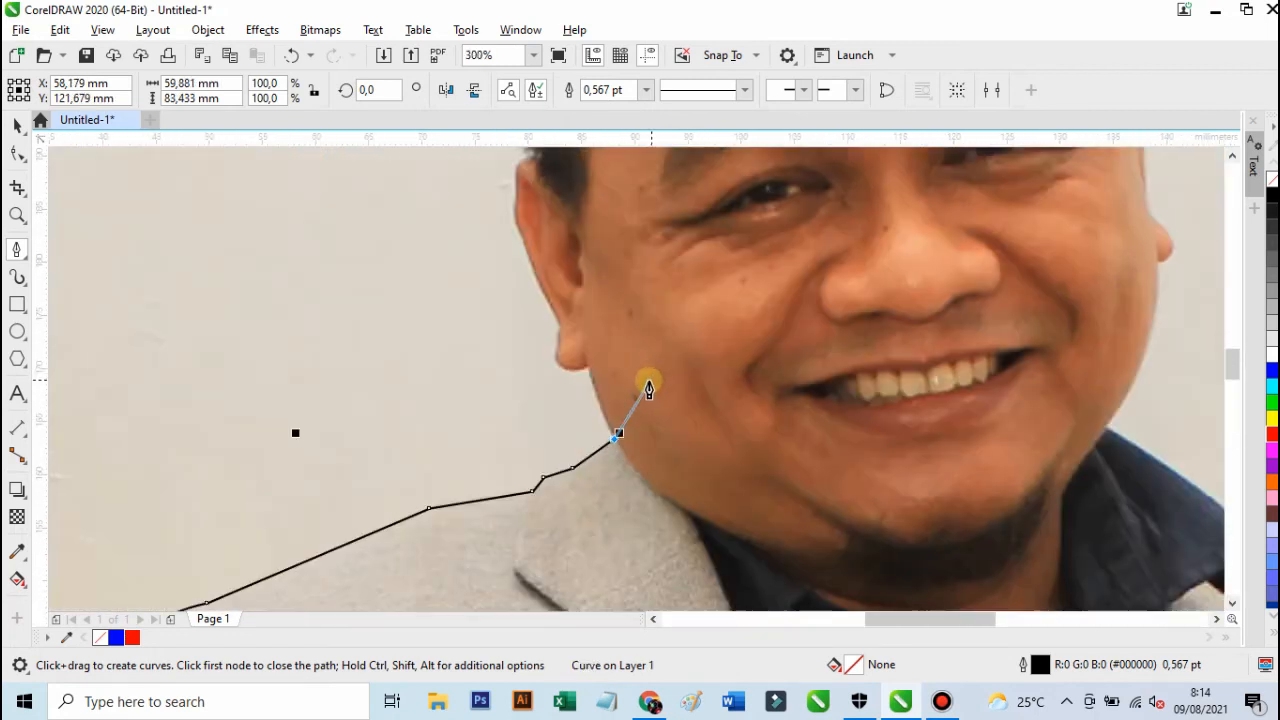
{"action": "left_click", "coordinate": [540, 402]}
{"action": "left_click", "coordinate": [527, 350]}
{"action": "left_click_drag", "start_coordinate": [462, 321], "coordinate": [470, 270]}
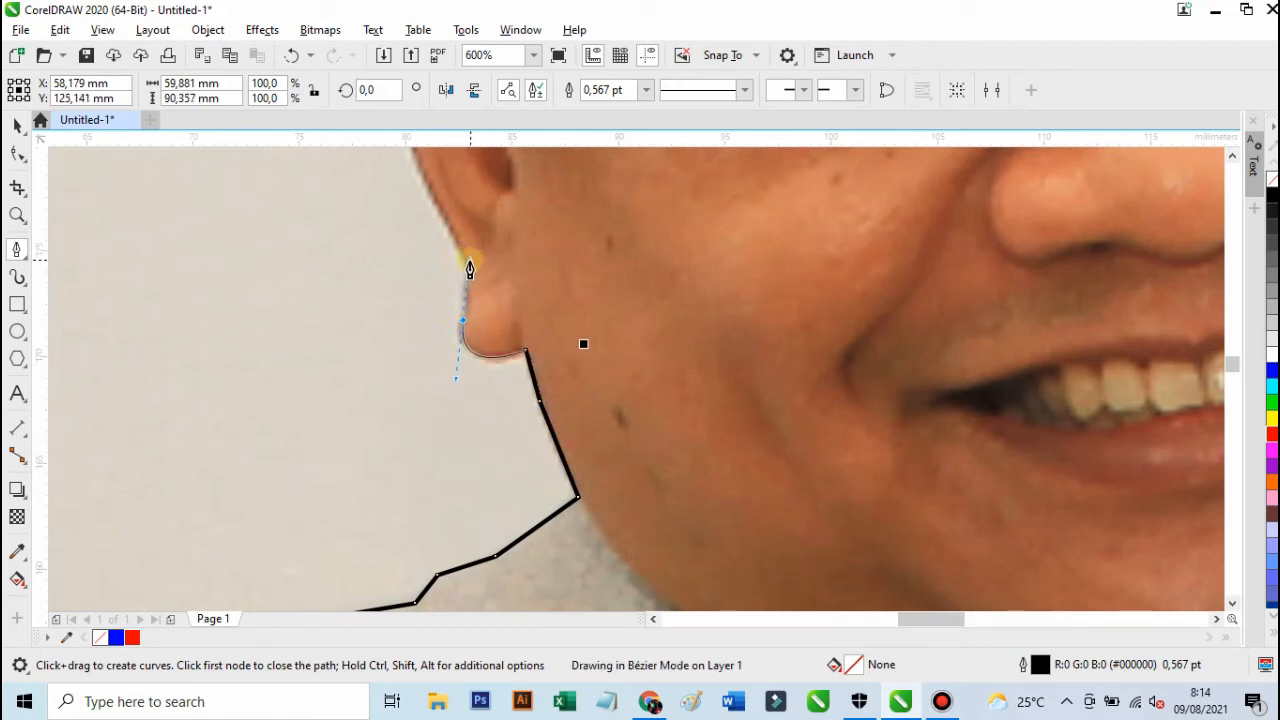
{"action": "left_click", "coordinate": [462, 320]}
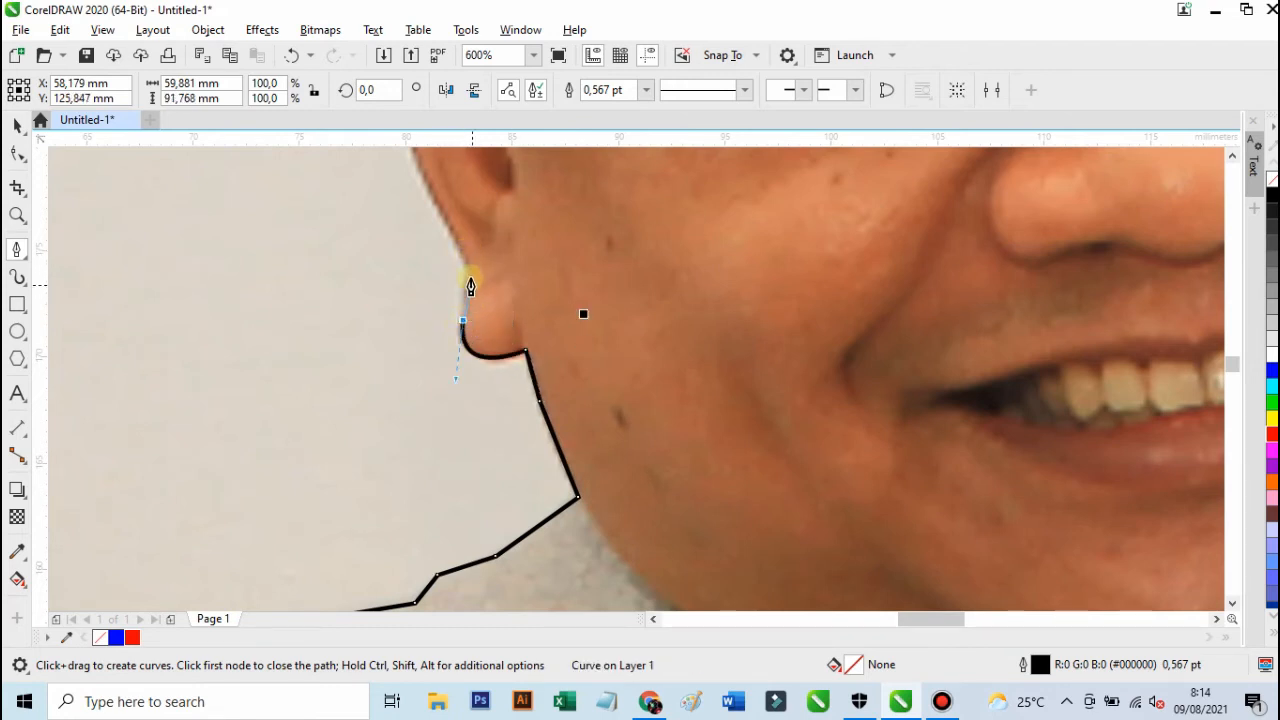
- Trace the outer edge of the left ear and curve over its tip to the hairline
{"action": "scroll", "coordinate": [460, 258], "scroll_direction": "down", "scroll_amount": 3}
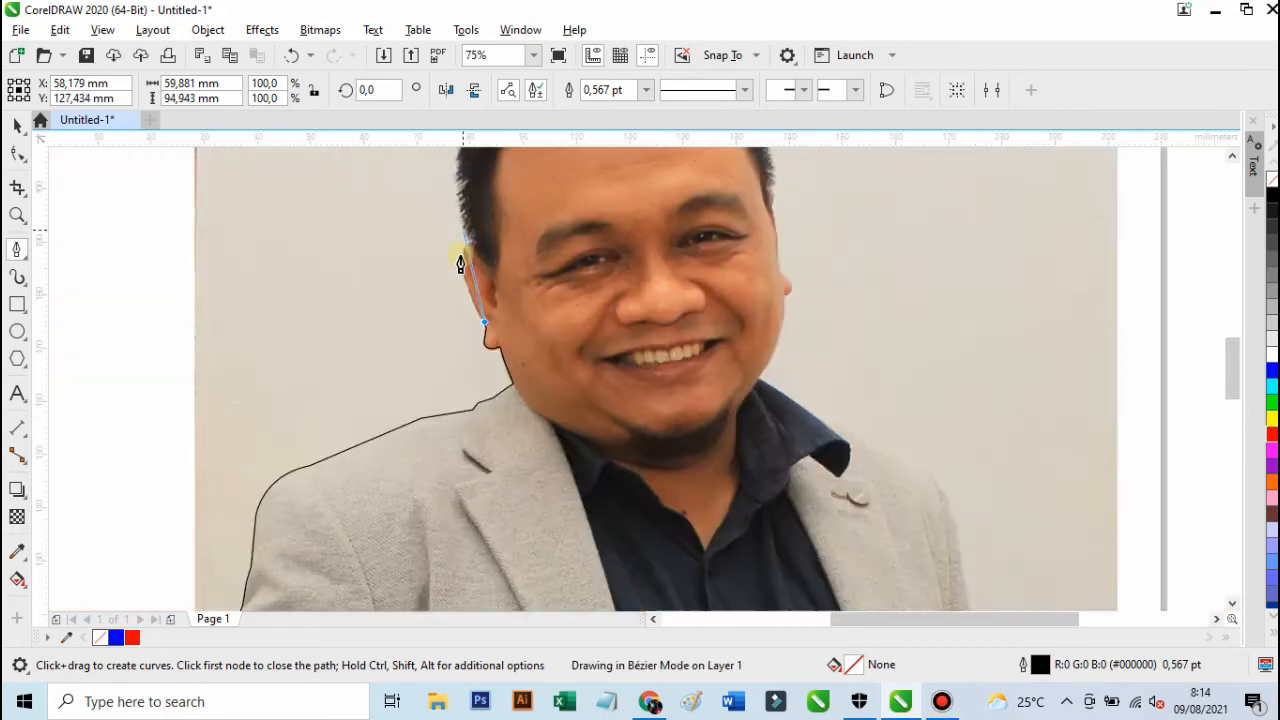
{"action": "scroll", "coordinate": [460, 263], "scroll_direction": "up", "scroll_amount": 3}
{"action": "left_click", "coordinate": [472, 332]}
{"action": "left_click", "coordinate": [472, 251]}
{"action": "mouse_move", "coordinate": [510, 207]}
{"action": "left_mouse_down"}
{"action": "mouse_move", "coordinate": [540, 200]}
{"action": "mouse_move", "coordinate": [560, 217]}
{"action": "mouse_move", "coordinate": [543, 226]}
{"action": "mouse_move", "coordinate": [517, 203]}
{"action": "left_mouse_up"}
{"action": "scroll", "coordinate": [517, 205], "scroll_direction": "down", "scroll_amount": 3}
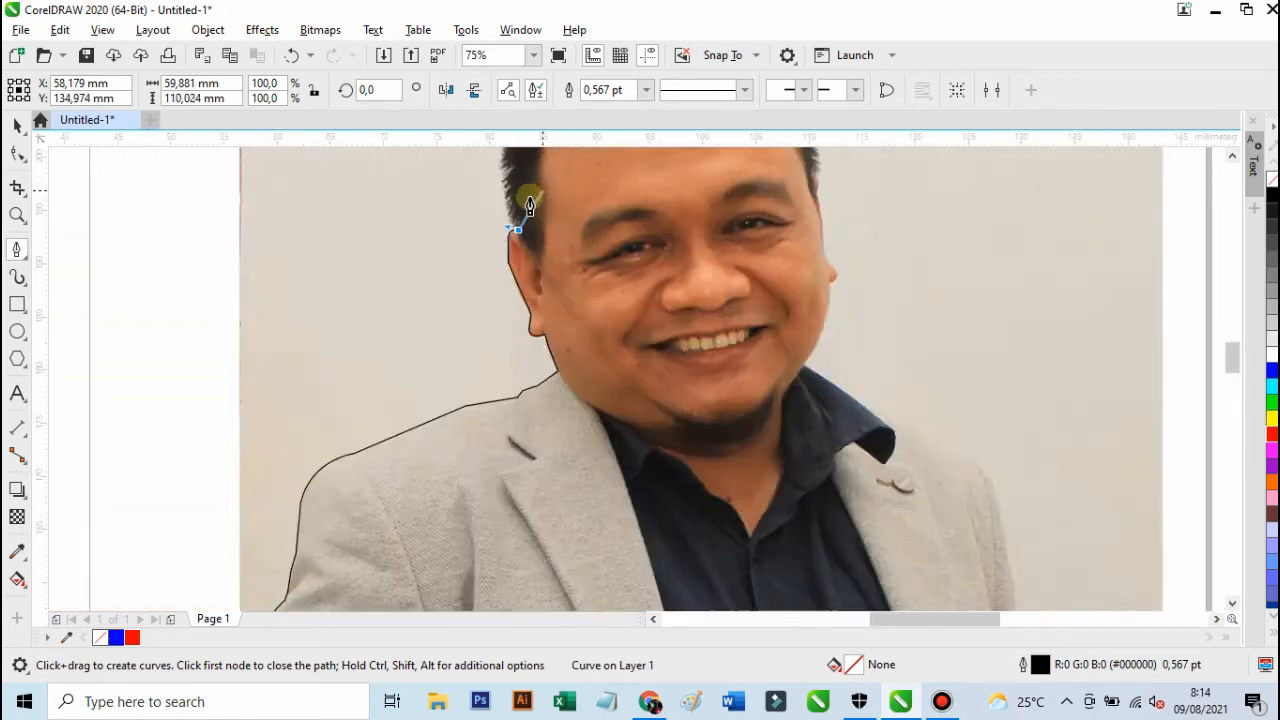
- Continue the path up the left side of the hair above the ear with short, slightly jagged straight segments
{"action": "scroll", "coordinate": [530, 205], "scroll_direction": "up", "scroll_amount": 2}
{"action": "scroll", "coordinate": [484, 172], "scroll_direction": "down", "scroll_amount": 4}
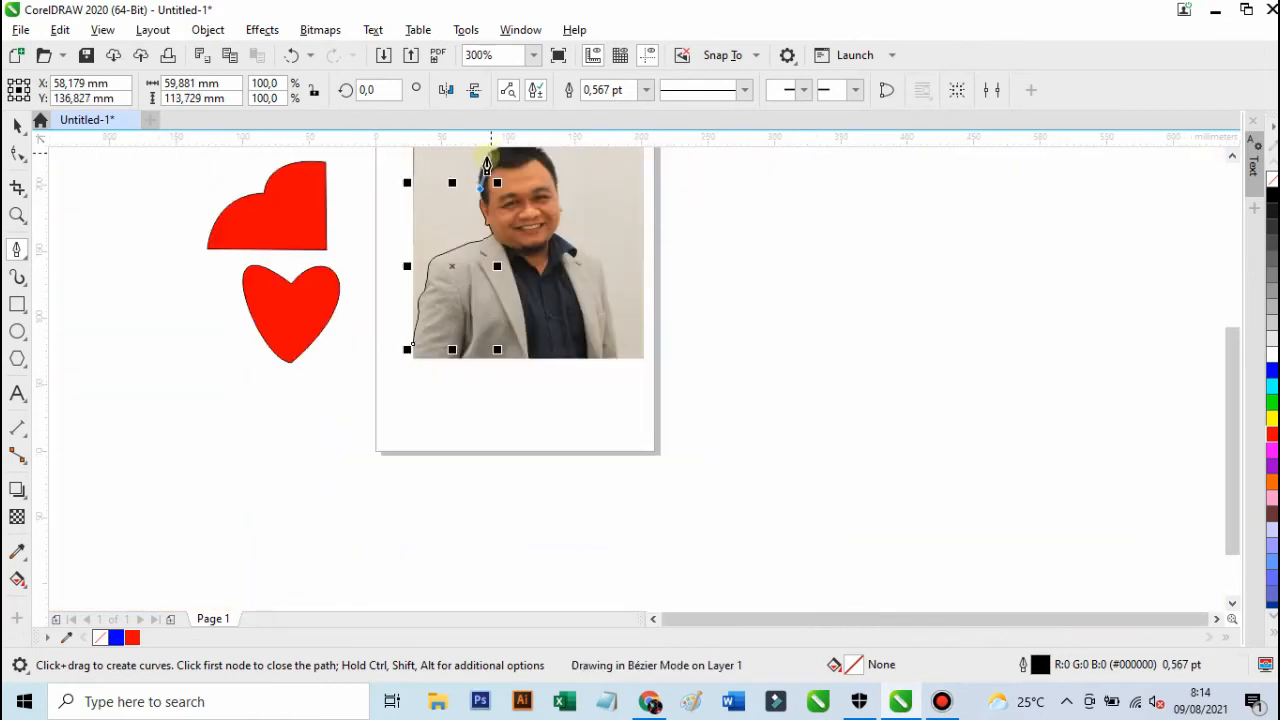
{"action": "scroll", "coordinate": [484, 160], "scroll_direction": "up", "scroll_amount": 4}
{"action": "left_click", "coordinate": [457, 500]}
{"action": "left_click", "coordinate": [438, 460]}
{"action": "left_click", "coordinate": [432, 380]}
{"action": "left_click_drag", "start_coordinate": [463, 283], "coordinate": [487, 248]}
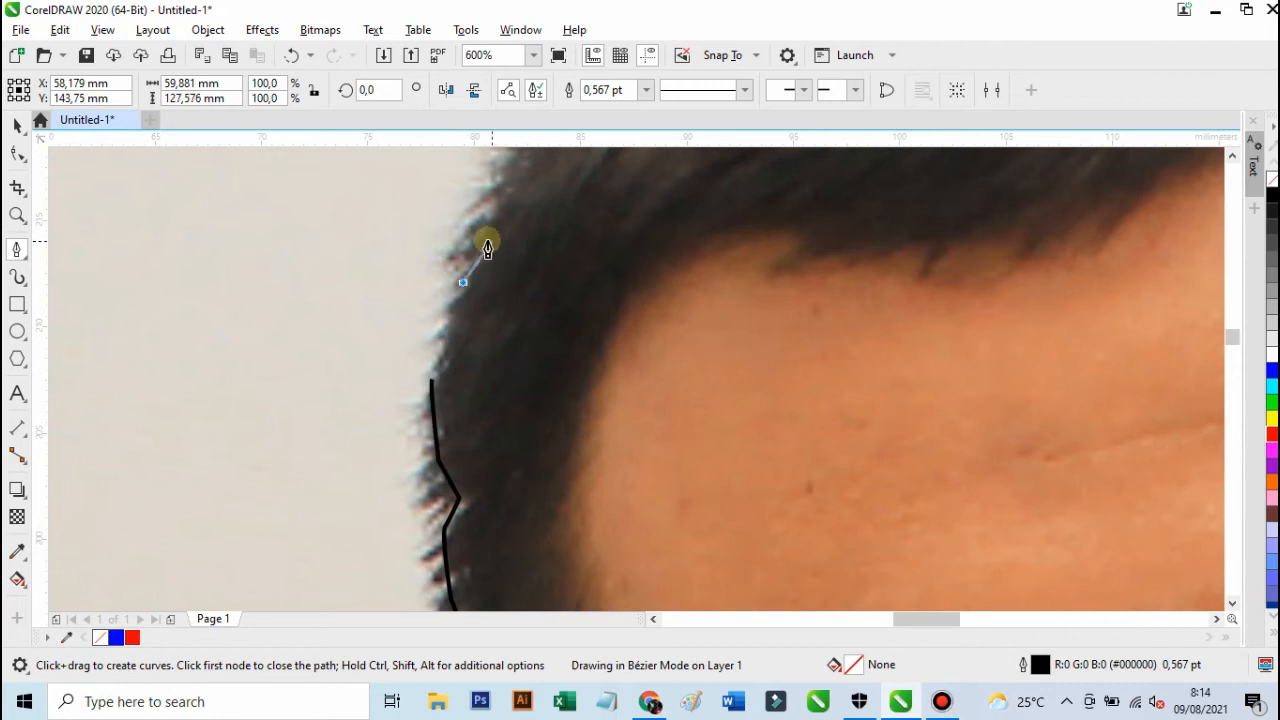
{"action": "left_click", "coordinate": [458, 250]}
{"action": "left_click", "coordinate": [486, 216]}
- Extend the path along the upper left slope of the hair with short straight segments up to the crown's corner
{"action": "scroll", "coordinate": [497, 213], "scroll_direction": "down", "scroll_amount": 2}
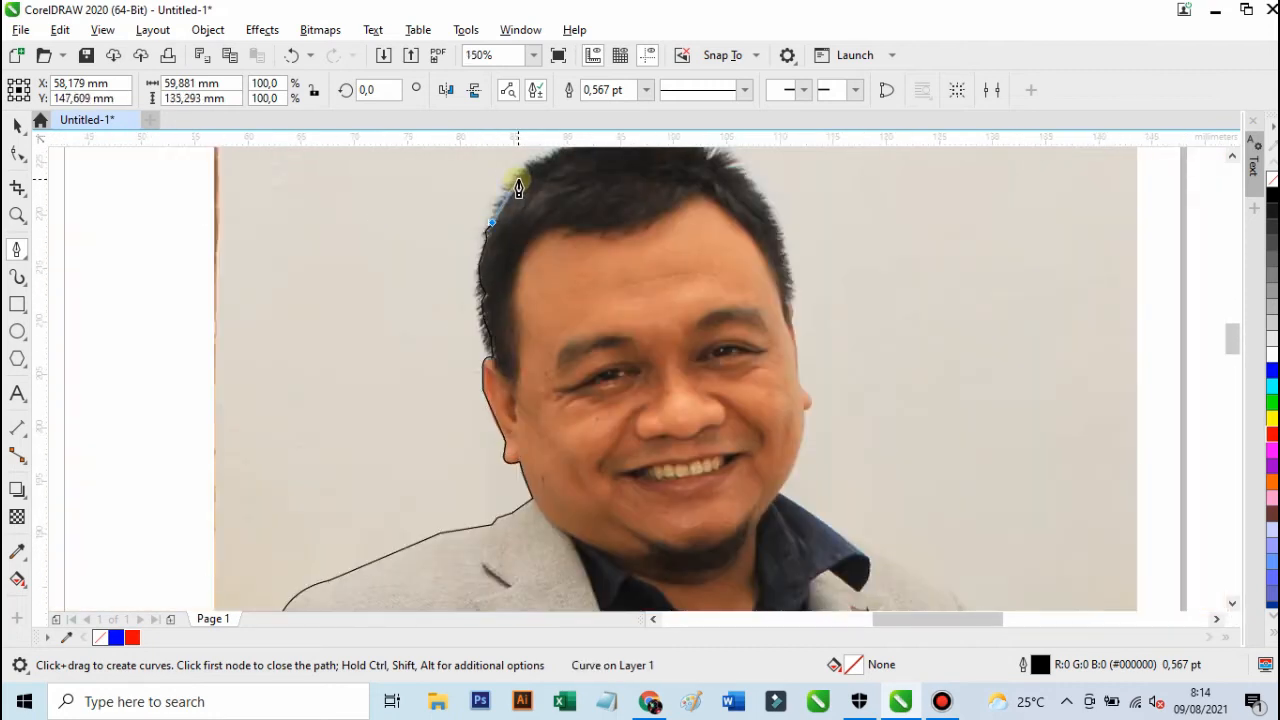
{"action": "scroll", "coordinate": [518, 188], "scroll_direction": "up", "scroll_amount": 1}
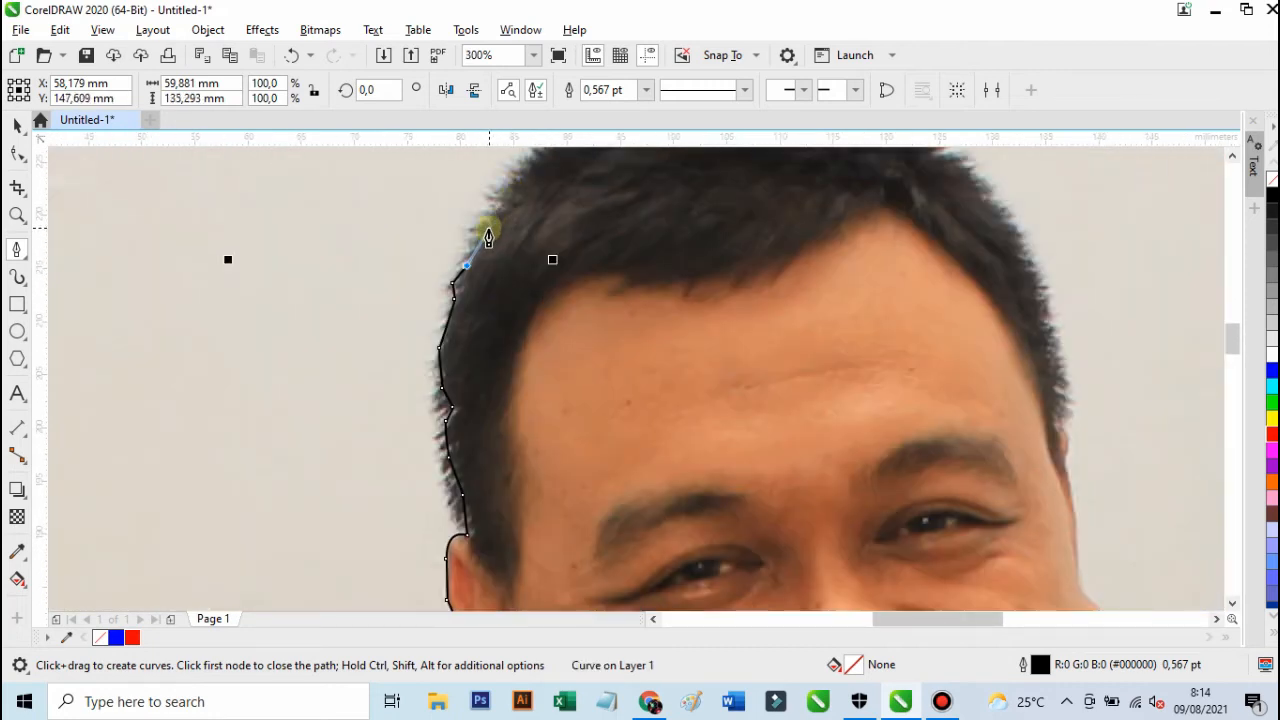
{"action": "left_click", "coordinate": [506, 204]}
{"action": "scroll", "coordinate": [540, 189], "scroll_direction": "down", "scroll_amount": 1}
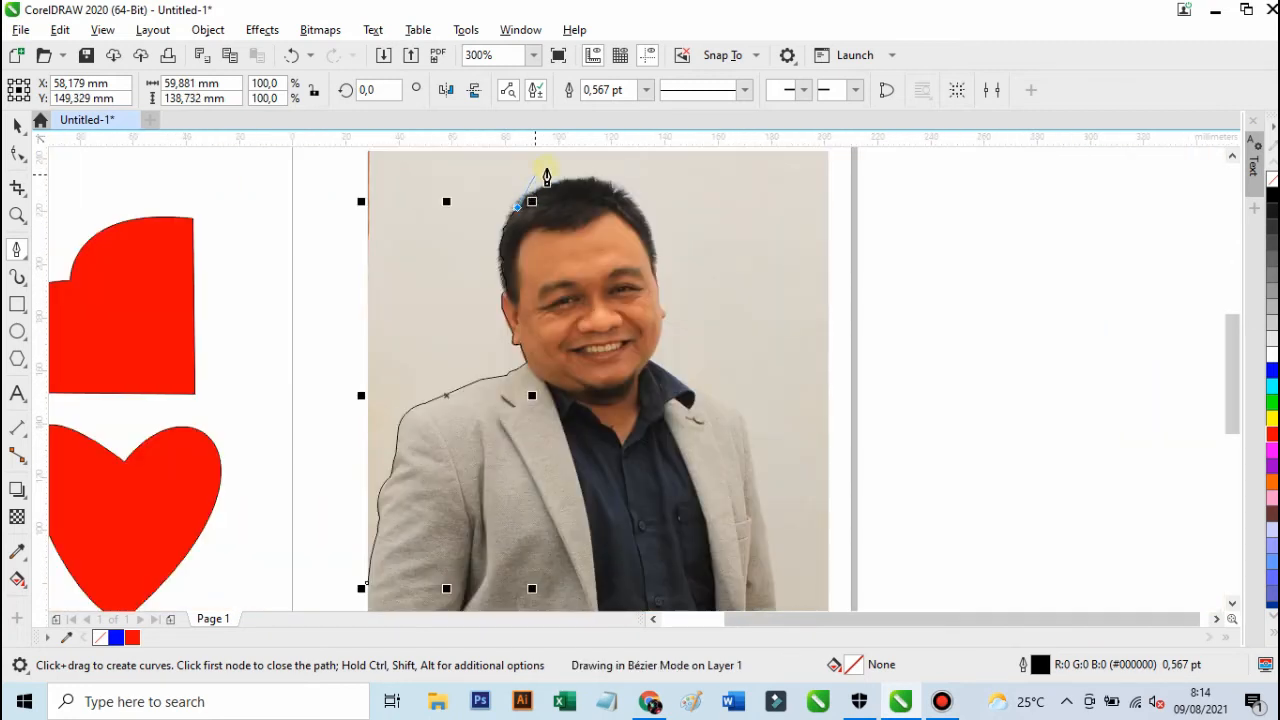
{"action": "scroll", "coordinate": [560, 192], "scroll_direction": "up", "scroll_amount": 1}
{"action": "left_click", "coordinate": [414, 270]}
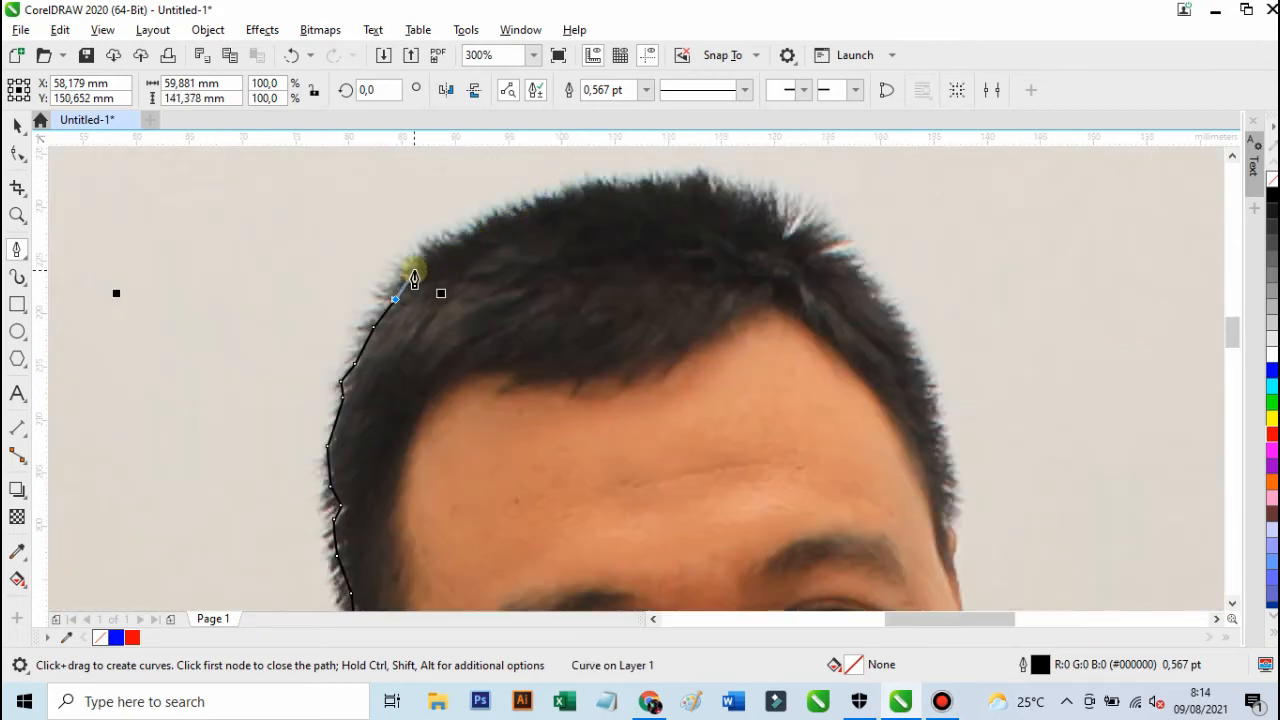
{"action": "left_click", "coordinate": [423, 245]}
{"action": "scroll", "coordinate": [452, 238], "scroll_direction": "up", "scroll_amount": 1}
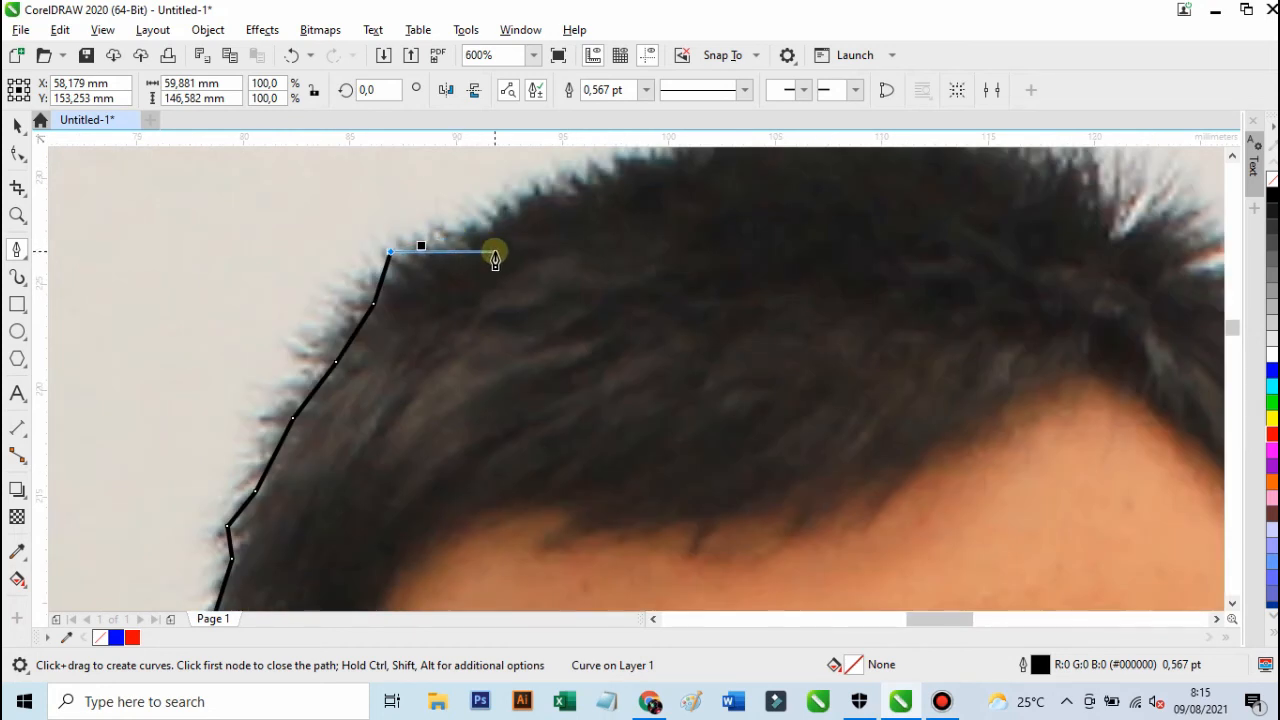
- Trace the top of the hair with short segments, then one long straight segment across the crown
{"action": "left_click_drag", "start_coordinate": [491, 258], "coordinate": [281, 247]}
{"action": "left_click", "coordinate": [280, 237]}
{"action": "left_click", "coordinate": [310, 229]}
{"action": "left_click", "coordinate": [350, 197]}
{"action": "left_click", "coordinate": [398, 192]}
{"action": "left_click", "coordinate": [425, 180]}
{"action": "left_click", "coordinate": [453, 160]}
{"action": "left_click", "coordinate": [479, 163]}
{"action": "left_click", "coordinate": [778, 148]}
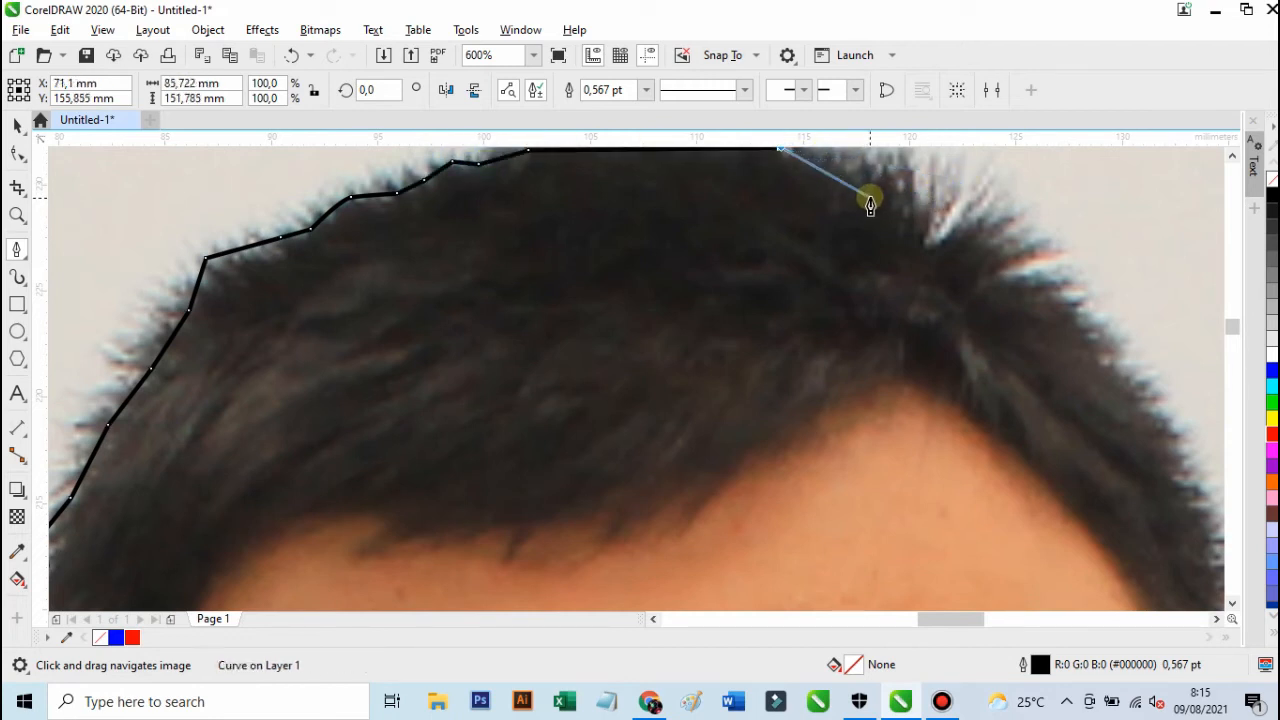
- Trace the upper right slope of the hair, following the spiky tufts and notches with short jagged segments
{"action": "left_click_drag", "start_coordinate": [872, 200], "coordinate": [494, 275]}
{"action": "left_click", "coordinate": [522, 247]}
{"action": "left_click", "coordinate": [569, 284]}
{"action": "left_click", "coordinate": [563, 310]}
{"action": "left_click", "coordinate": [607, 276]}
{"action": "left_click", "coordinate": [650, 318]}
{"action": "left_click", "coordinate": [634, 352]}
{"action": "left_click", "coordinate": [686, 348]}
{"action": "left_click", "coordinate": [703, 378]}
{"action": "left_click", "coordinate": [741, 435]}
{"action": "left_click", "coordinate": [769, 480]}
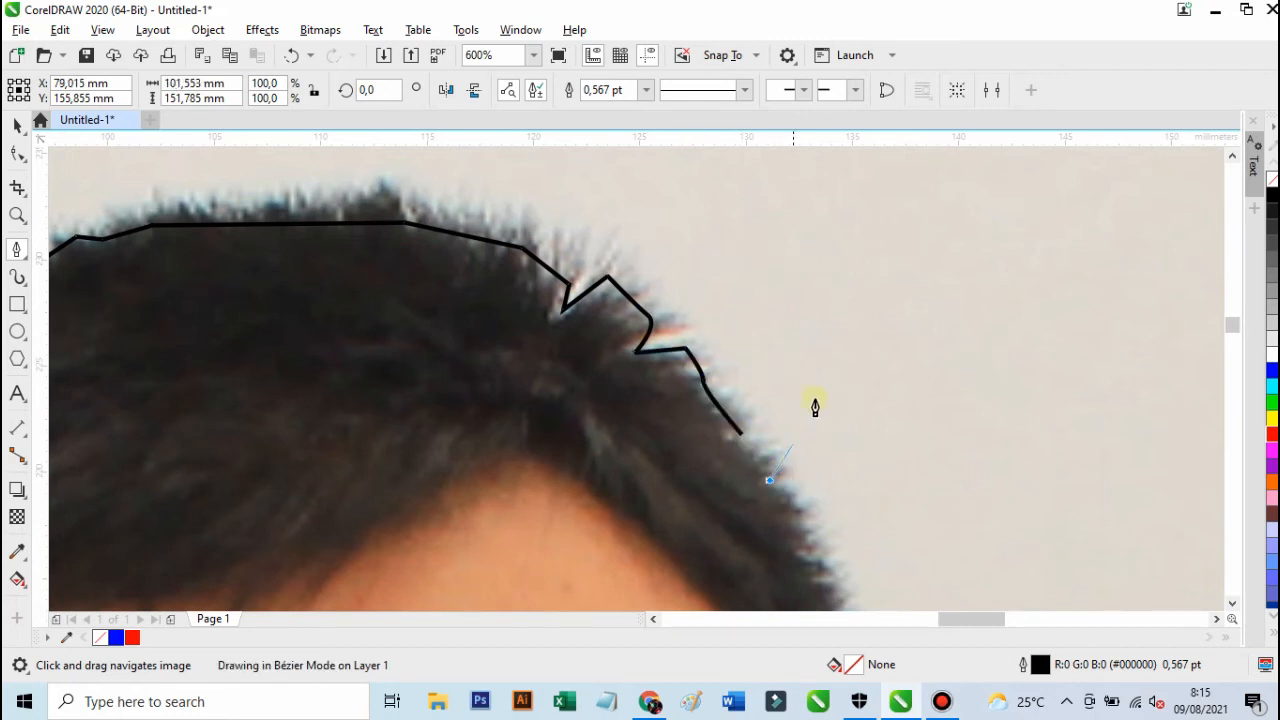
- Continue the path down the right side of the hair toward the temple with short segments
{"action": "left_click_drag", "start_coordinate": [799, 448], "coordinate": [711, 154]}
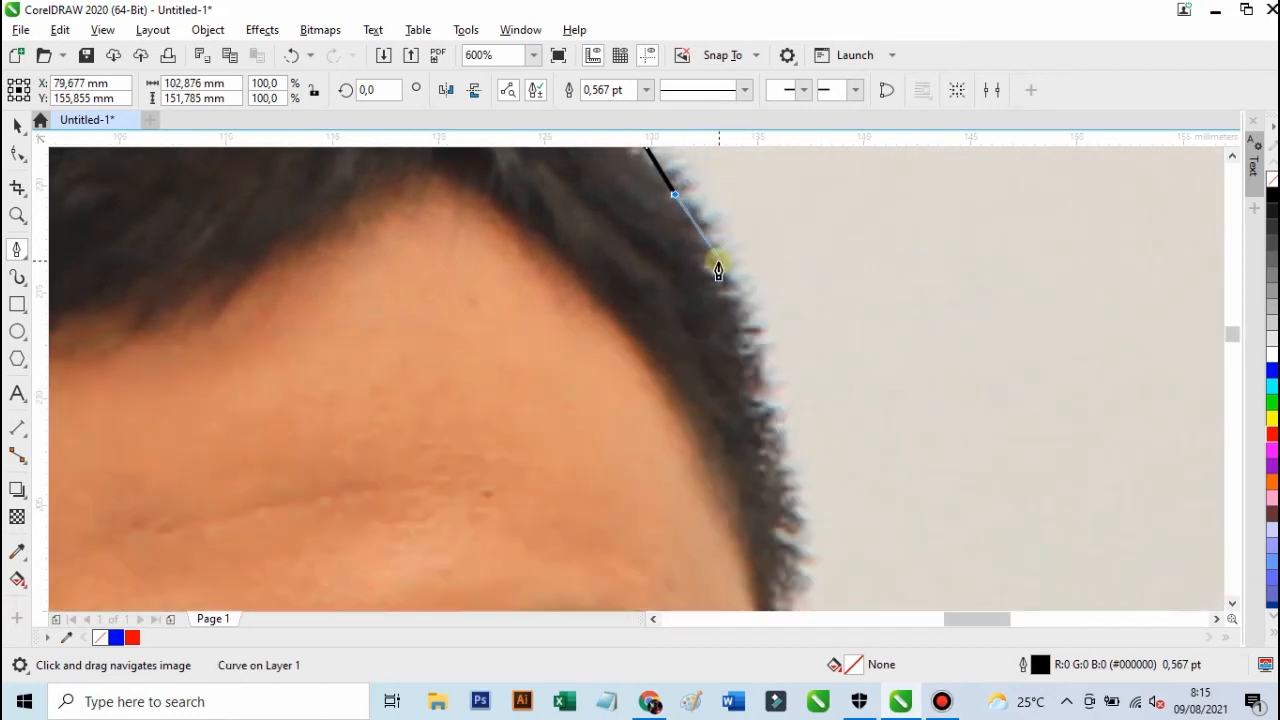
{"action": "left_click", "coordinate": [716, 263]}
{"action": "left_click", "coordinate": [747, 358]}
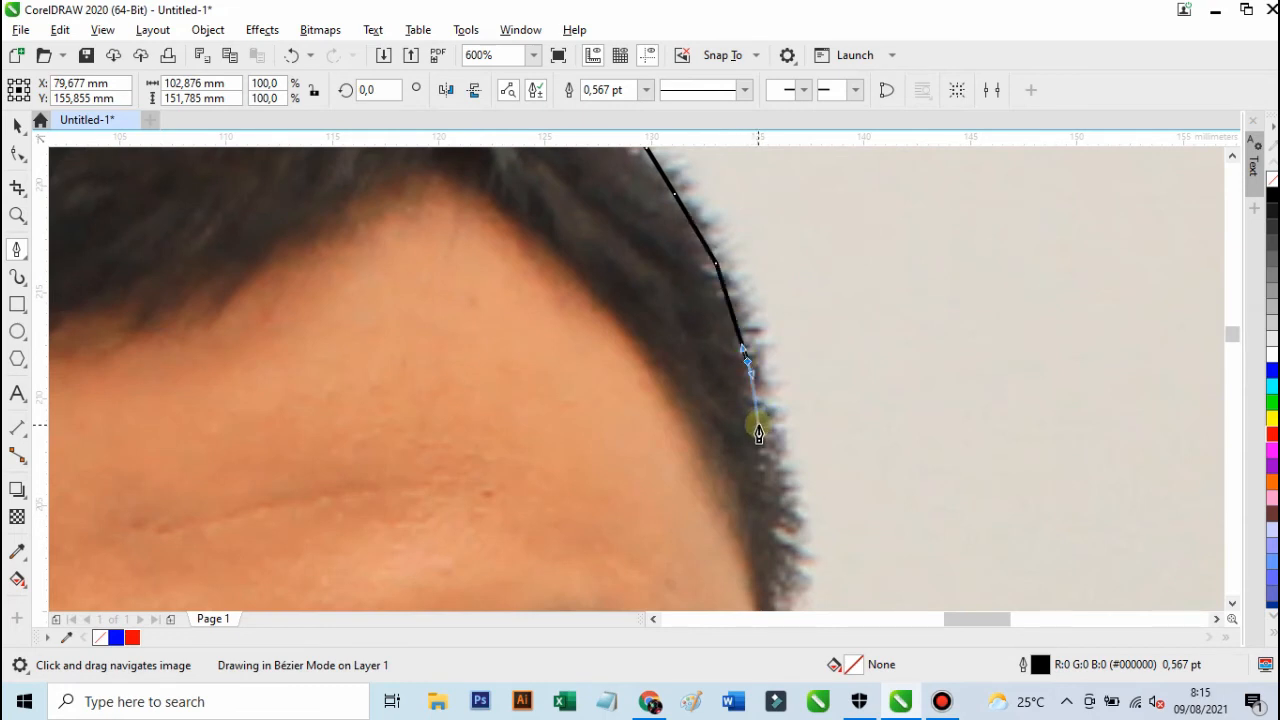
{"action": "left_click", "coordinate": [769, 430]}
{"action": "left_click", "coordinate": [781, 478]}
- Trace the right sideburn with short segments, following the notch where the hair meets the face edge
{"action": "scroll", "coordinate": [786, 449], "scroll_direction": "down", "scroll_amount": 2}
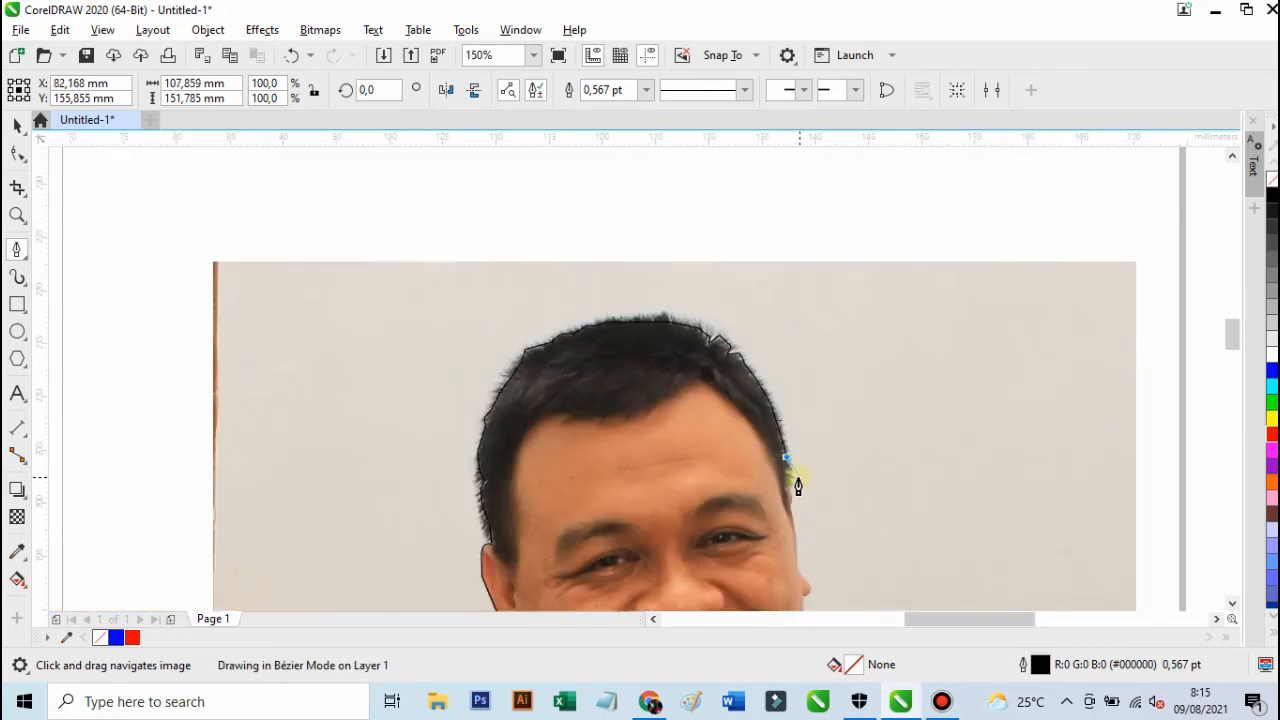
{"action": "scroll", "coordinate": [797, 476], "scroll_direction": "up", "scroll_amount": 2}
{"action": "left_click_drag", "start_coordinate": [776, 440], "coordinate": [716, 263]}
{"action": "left_click", "coordinate": [695, 316]}
{"action": "left_click", "coordinate": [689, 356]}
{"action": "left_click", "coordinate": [705, 365]}
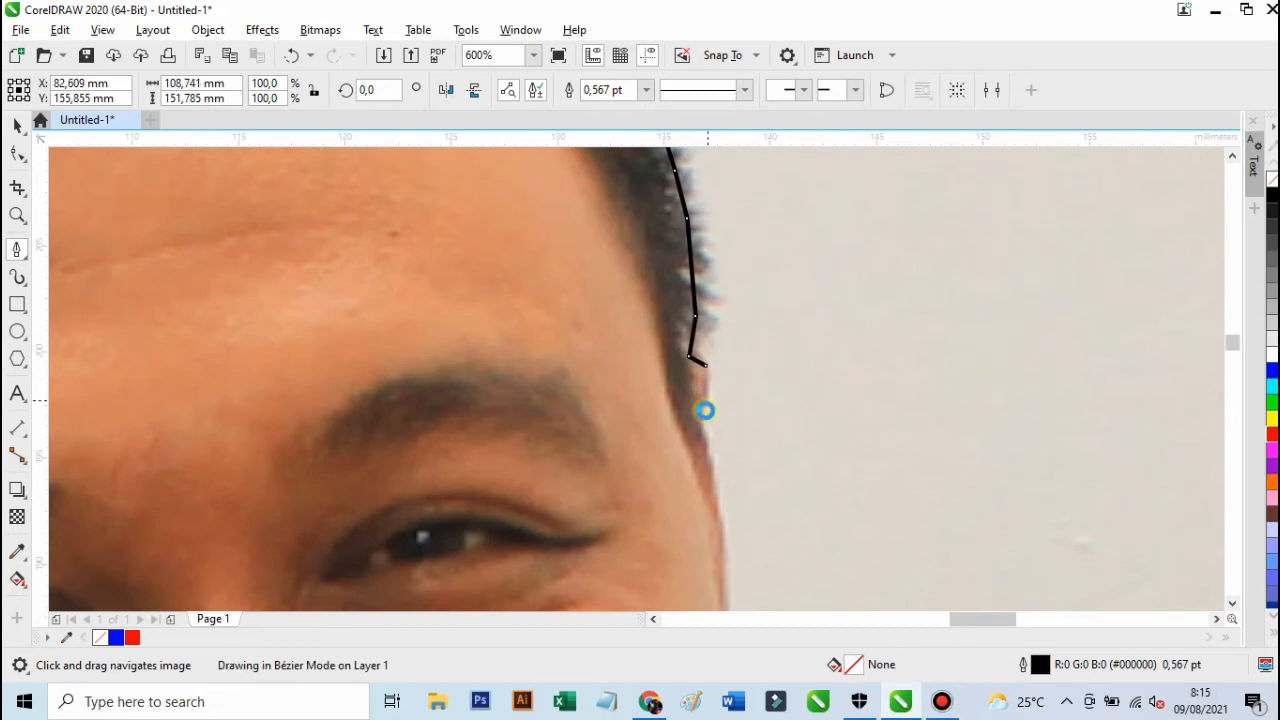
{"action": "left_click", "coordinate": [707, 450]}
- Trace the right face edge beside the eye with short segments and curve around the earlobe to the cheek
{"action": "left_click_drag", "start_coordinate": [722, 434], "coordinate": [651, 190]}
{"action": "left_click", "coordinate": [653, 301]}
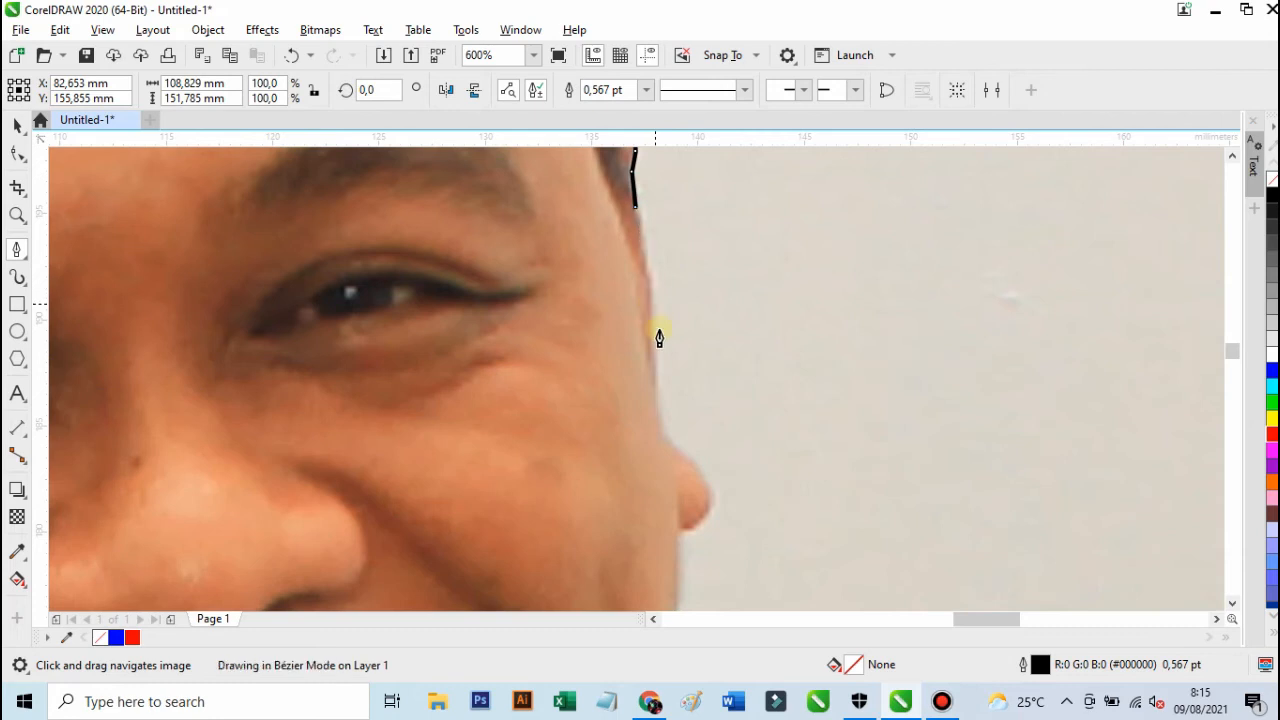
{"action": "left_click", "coordinate": [654, 367]}
{"action": "left_click", "coordinate": [658, 428]}
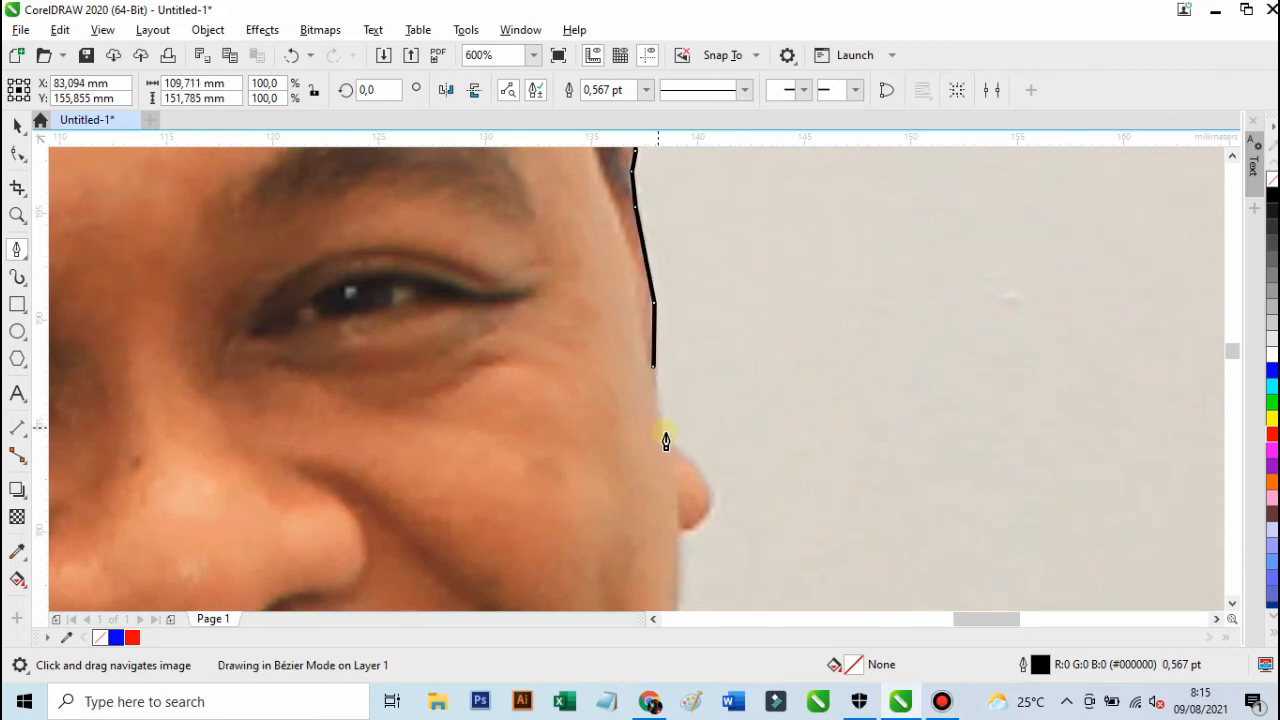
{"action": "left_click", "coordinate": [681, 453]}
{"action": "left_click", "coordinate": [703, 468]}
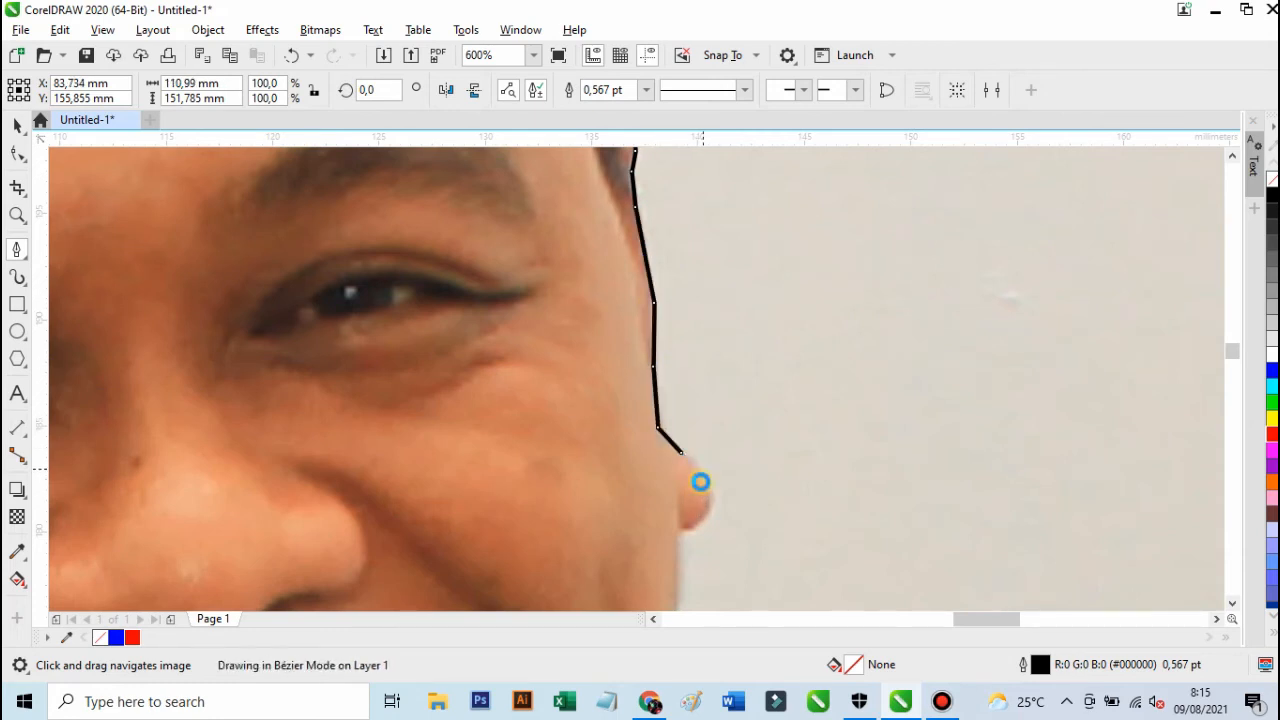
{"action": "left_click_drag", "start_coordinate": [679, 531], "coordinate": [619, 547]}
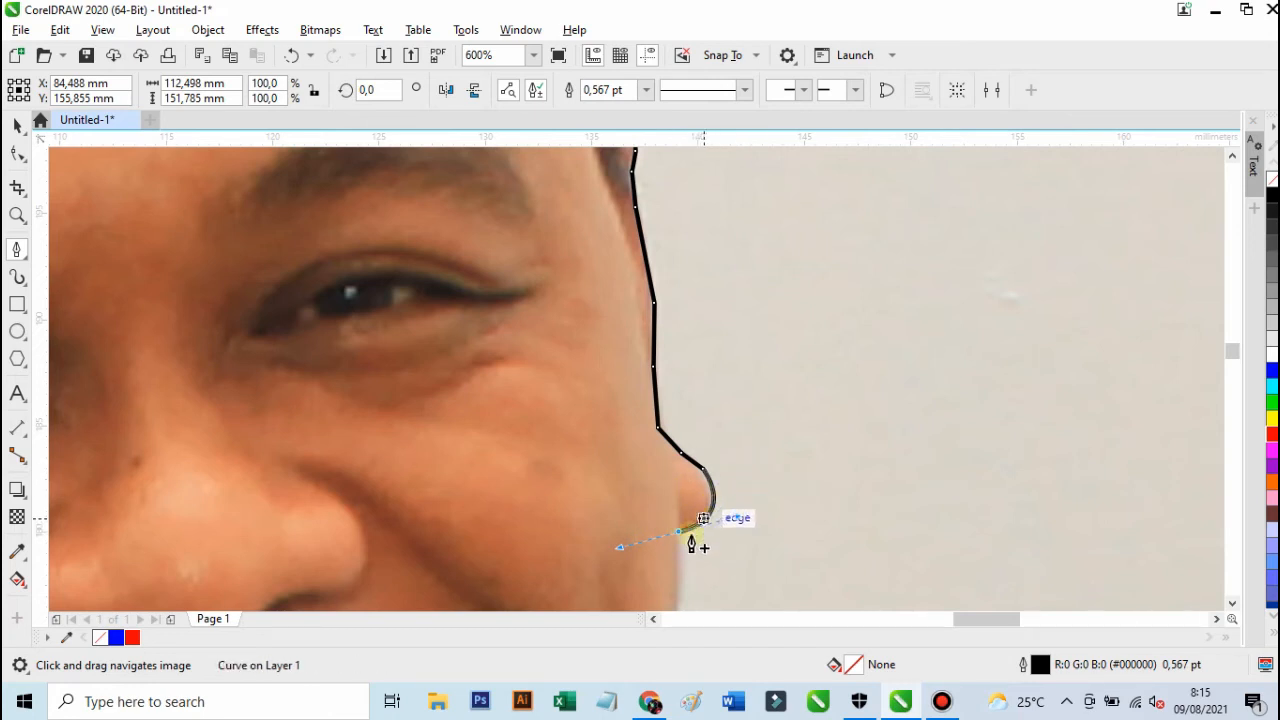
- Remove the earlobe node's outgoing handle and trace the right cheek with one long curve down to the shirt collar
{"action": "scroll", "coordinate": [680, 560], "scroll_direction": "down", "scroll_amount": 2}
{"action": "scroll", "coordinate": [680, 560], "scroll_direction": "up", "scroll_amount": 3}
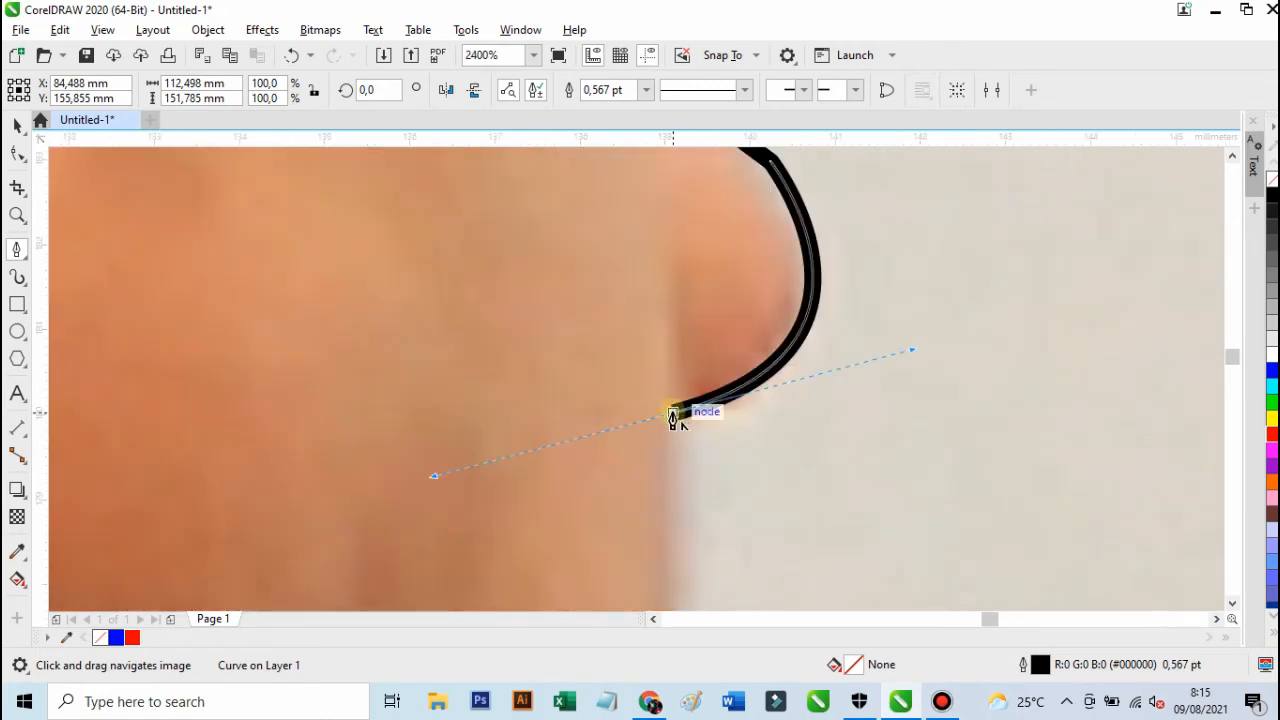
{"action": "scroll", "coordinate": [680, 428], "scroll_direction": "up", "scroll_amount": 1}
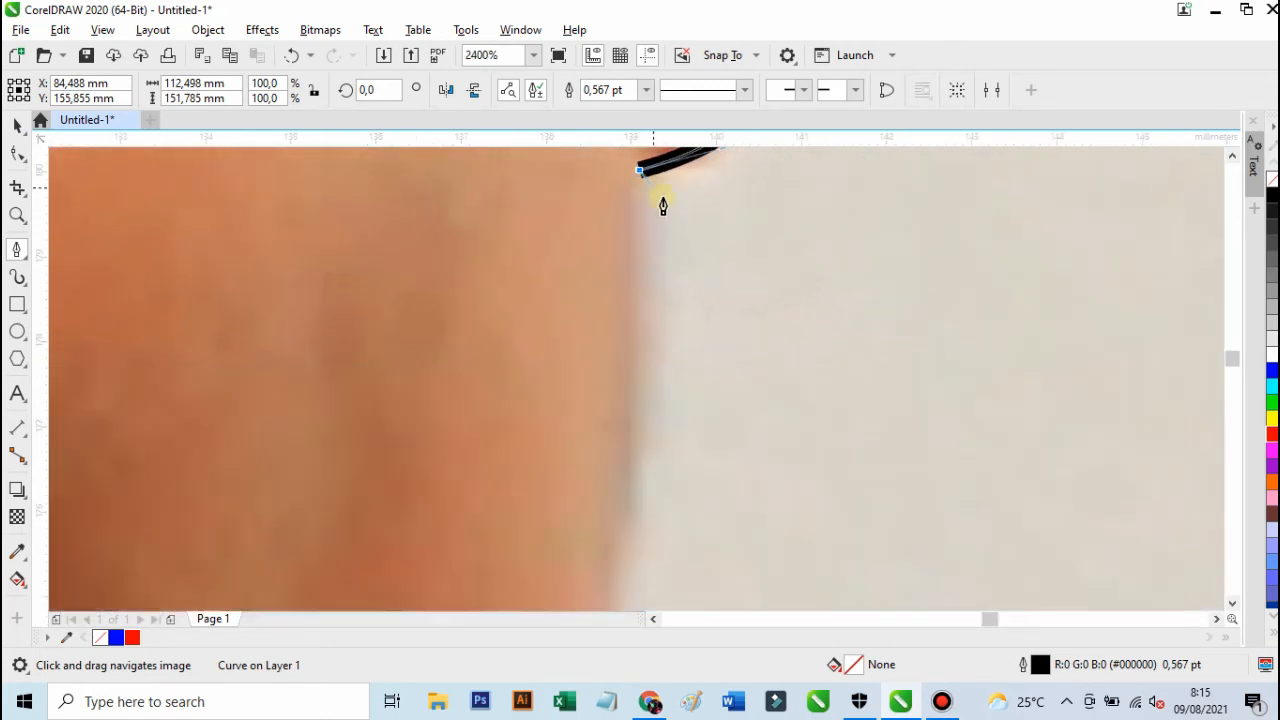
{"action": "scroll", "coordinate": [673, 278], "scroll_direction": "down", "scroll_amount": 4}
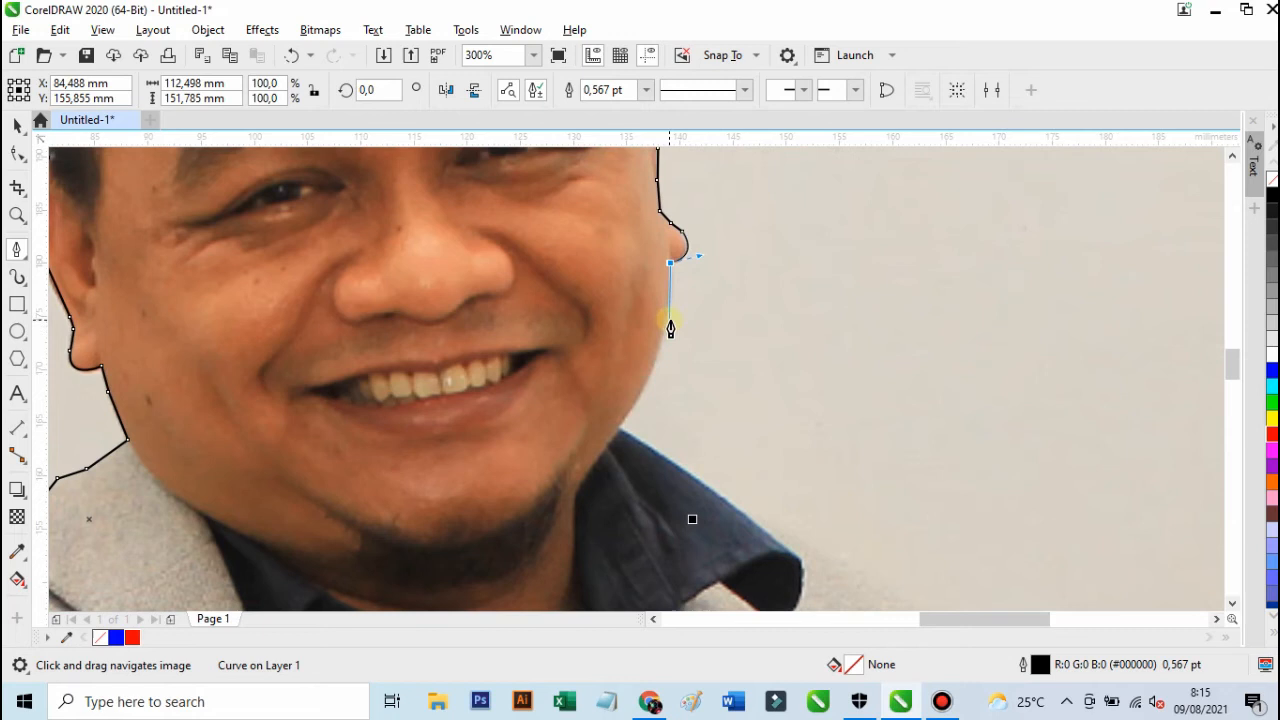
{"action": "scroll", "coordinate": [658, 363], "scroll_direction": "up", "scroll_amount": 1}
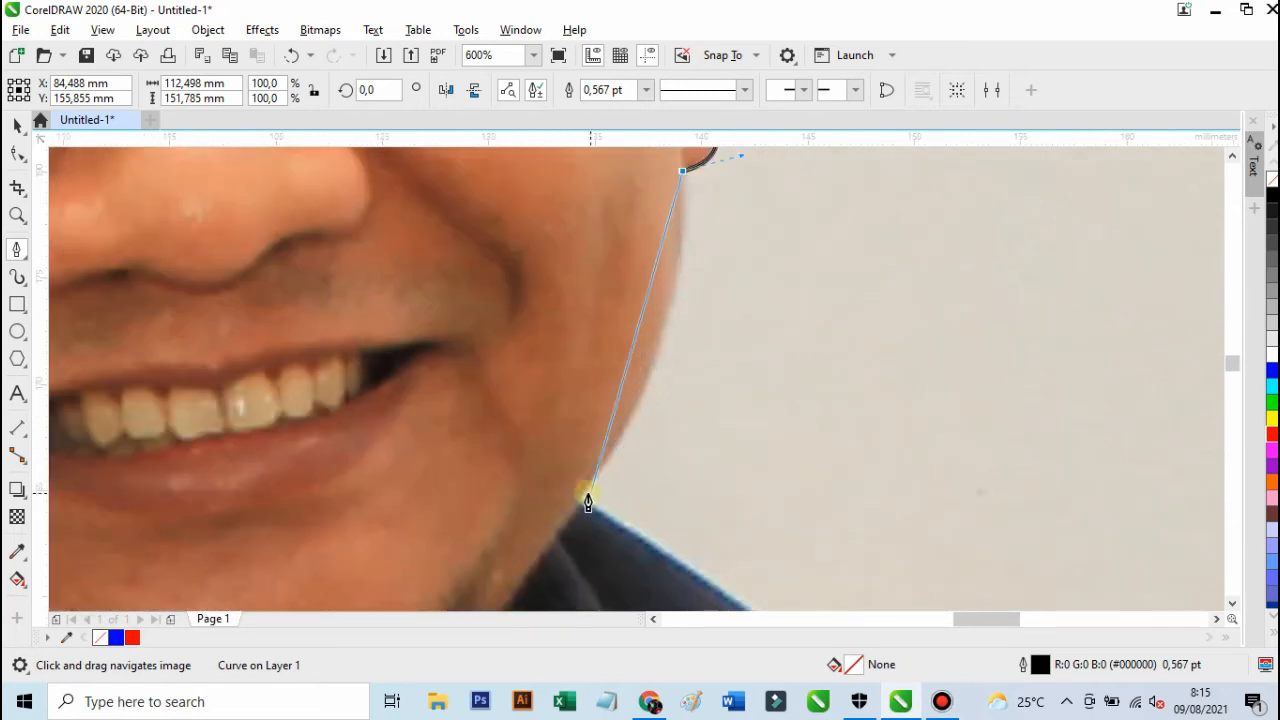
{"action": "mouse_move", "coordinate": [575, 493]}
{"action": "left_mouse_down"}
{"action": "mouse_move", "coordinate": [517, 509]}
{"action": "mouse_move", "coordinate": [464, 584]}
{"action": "left_mouse_up"}
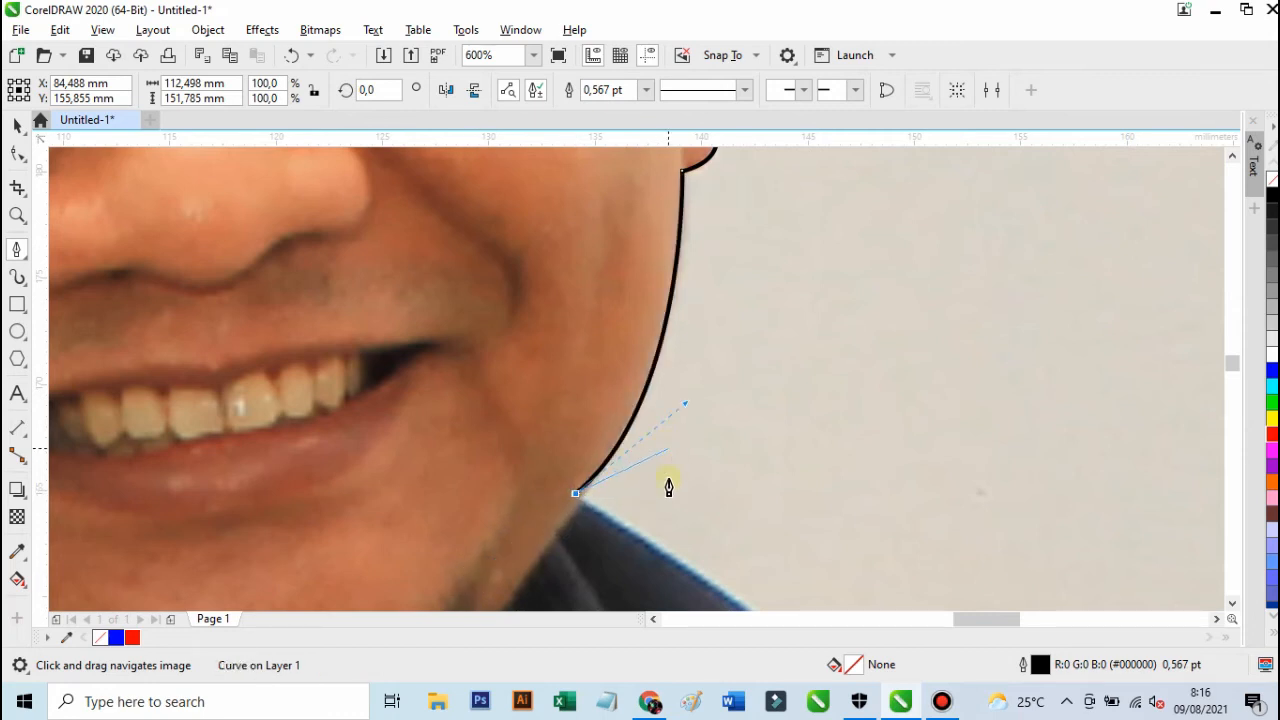
- Continue the path with straight segments from the jaw along the shirt collar and across the right shoulder to its outer corner
{"action": "scroll", "coordinate": [669, 487], "scroll_direction": "up", "scroll_amount": 2}
{"action": "left_click_drag", "start_coordinate": [637, 357], "coordinate": [689, 234]}
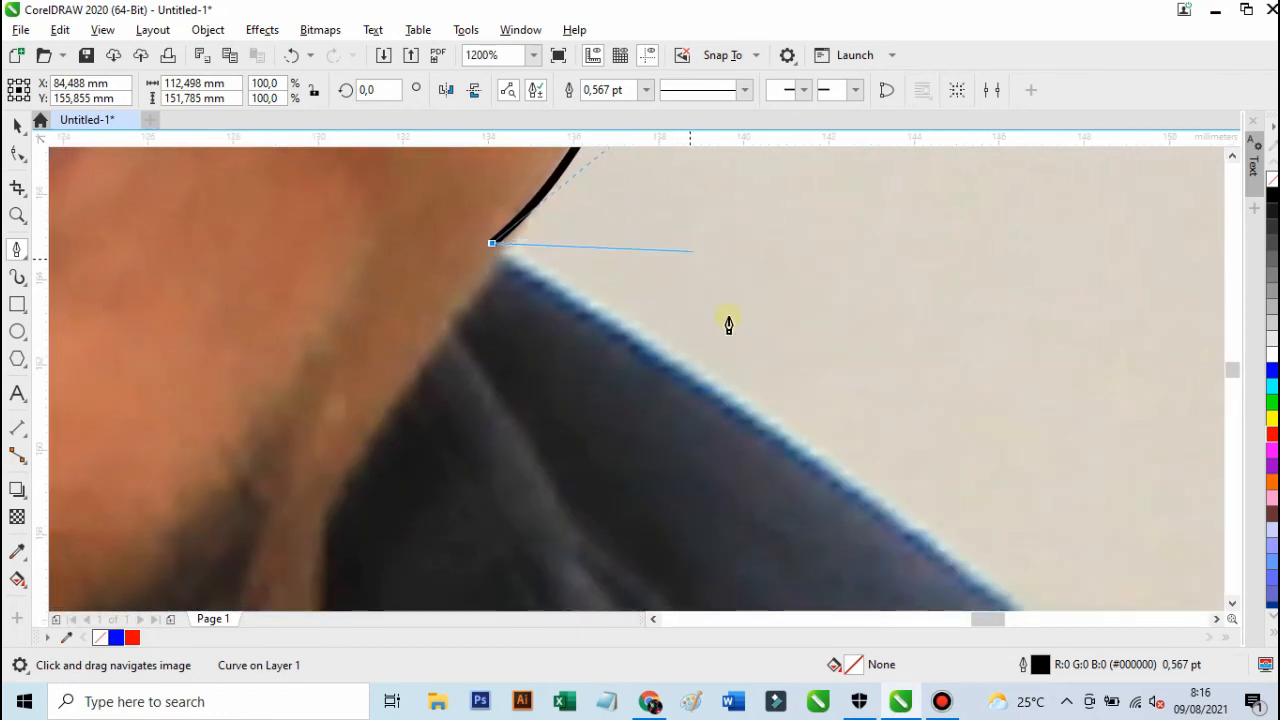
{"action": "left_click", "coordinate": [766, 437]}
{"action": "scroll", "coordinate": [770, 425], "scroll_direction": "down", "scroll_amount": 2}
{"action": "scroll", "coordinate": [800, 410], "scroll_direction": "down", "scroll_amount": 5}
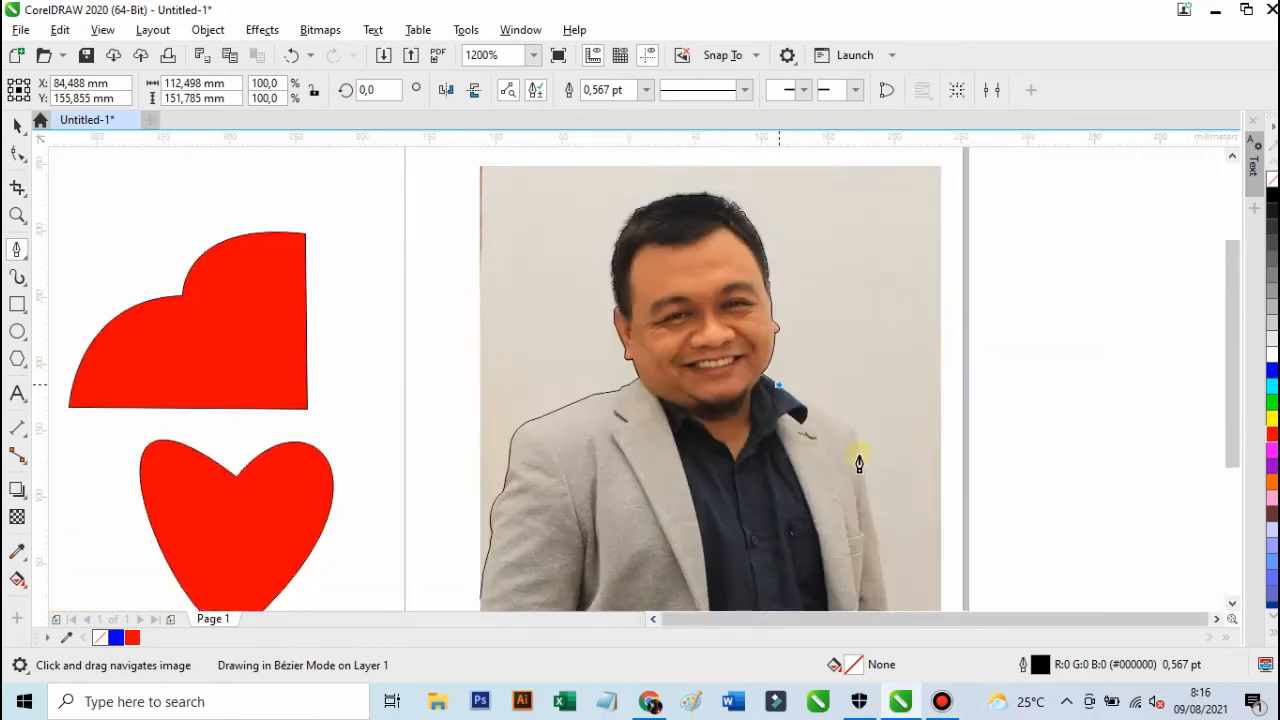
{"action": "scroll", "coordinate": [814, 403], "scroll_direction": "up", "scroll_amount": 5}
{"action": "left_click", "coordinate": [750, 273]}
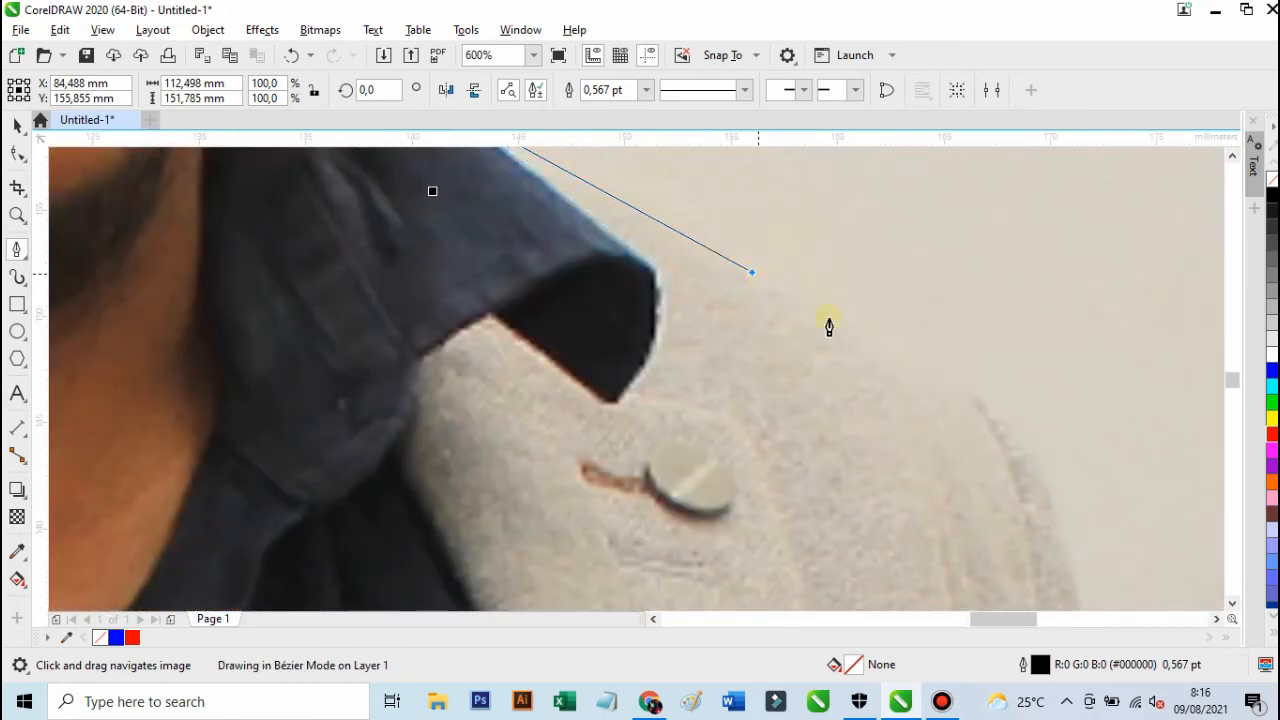
{"action": "left_click", "coordinate": [980, 396]}
{"action": "left_click_drag", "start_coordinate": [980, 392], "coordinate": [497, 137]}
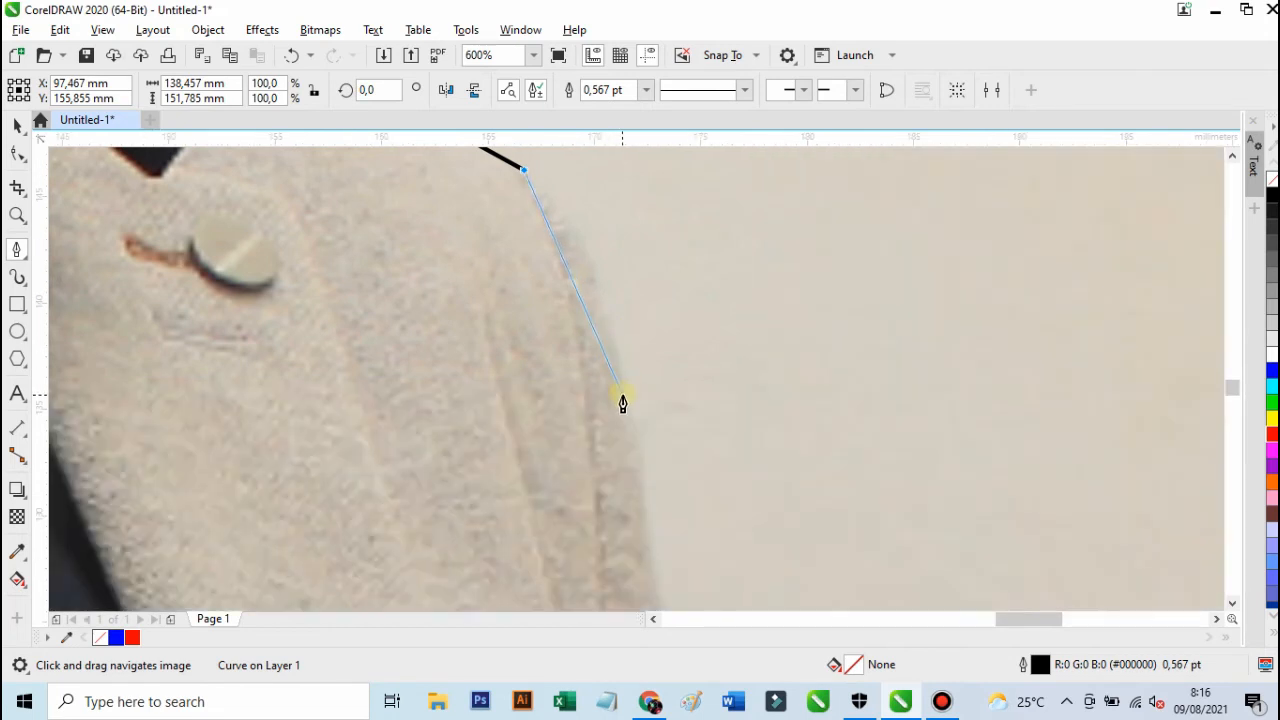
- Curve the Pen path around the right shoulder and continue with straight segments down the jacket's outer sleeve edge
{"action": "mouse_move", "coordinate": [622, 395]}
{"action": "left_mouse_down"}
{"action": "mouse_move", "coordinate": [620, 531]}
{"action": "mouse_move", "coordinate": [620, 397]}
{"action": "left_mouse_up"}
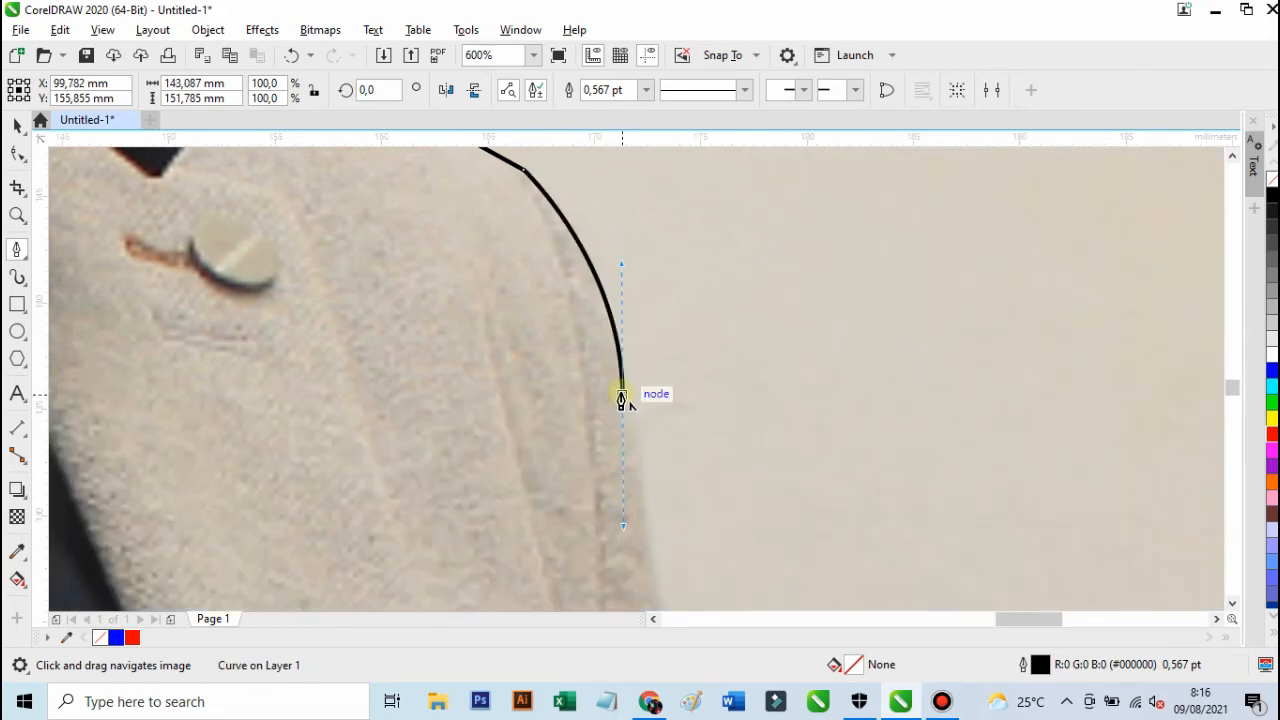
{"action": "scroll", "coordinate": [646, 388], "scroll_direction": "down", "scroll_amount": 5}
{"action": "scroll", "coordinate": [654, 443], "scroll_direction": "up", "scroll_amount": 4}
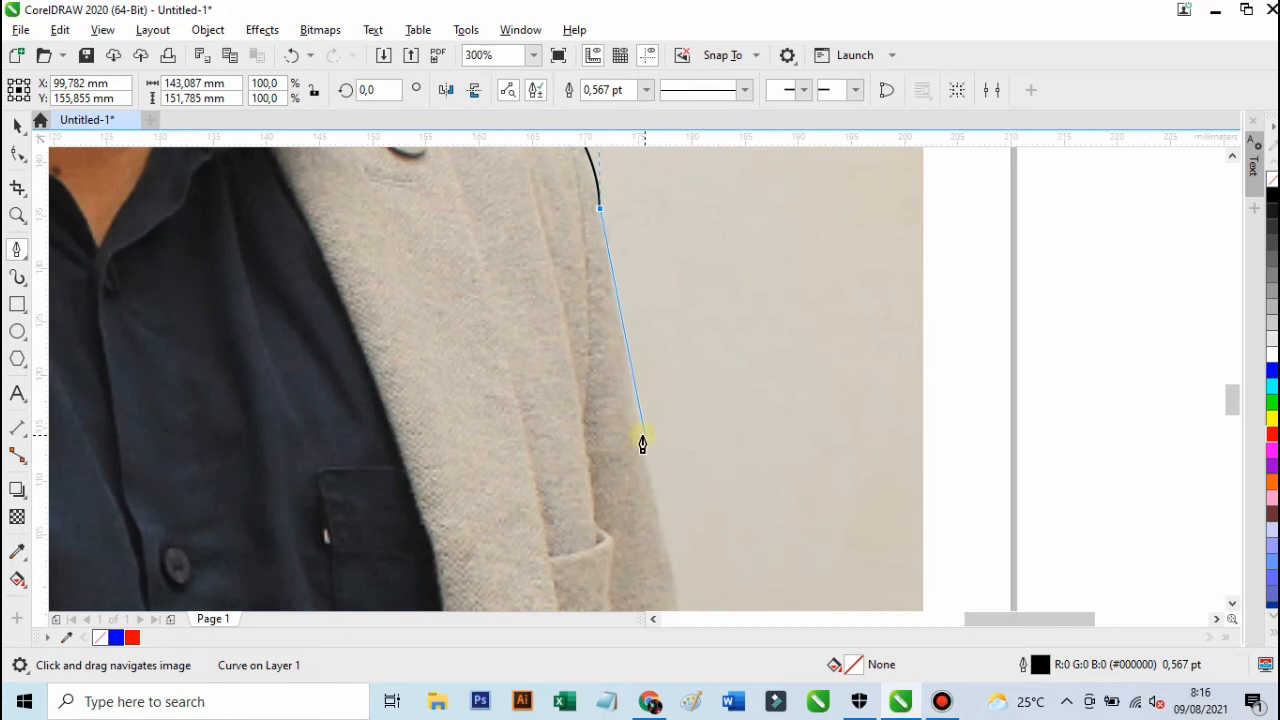
{"action": "left_click", "coordinate": [675, 563]}
{"action": "scroll", "coordinate": [716, 507], "scroll_direction": "down", "scroll_amount": 2}
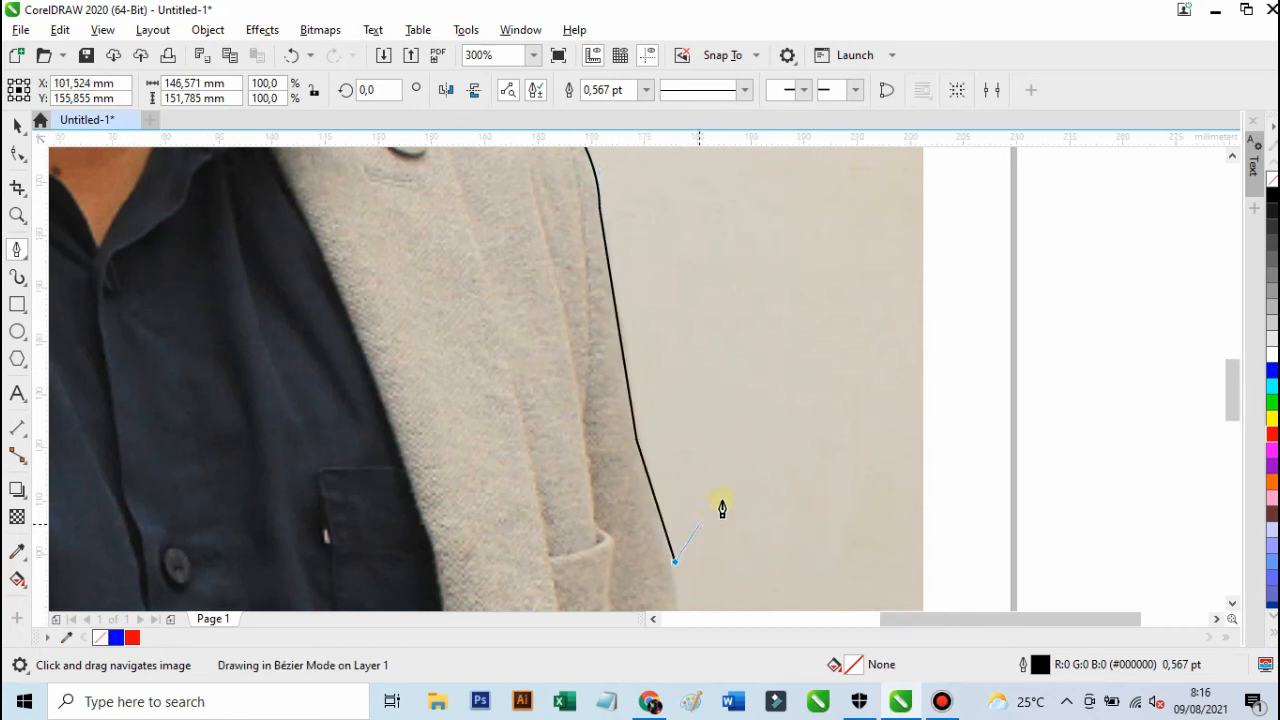
{"action": "scroll", "coordinate": [710, 490], "scroll_direction": "down", "scroll_amount": 3}
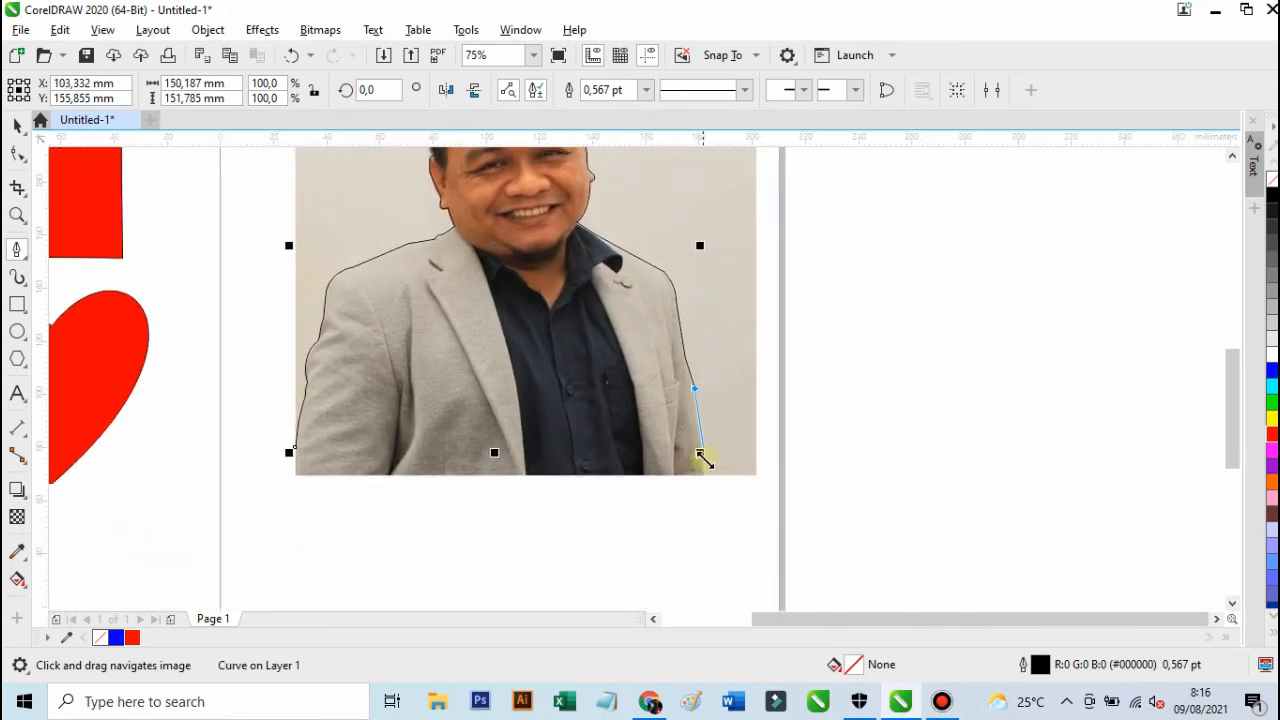
- Run the path just below the photo's bottom edge to its lower-left corner and close it at the starting node
{"action": "left_click", "coordinate": [706, 485]}
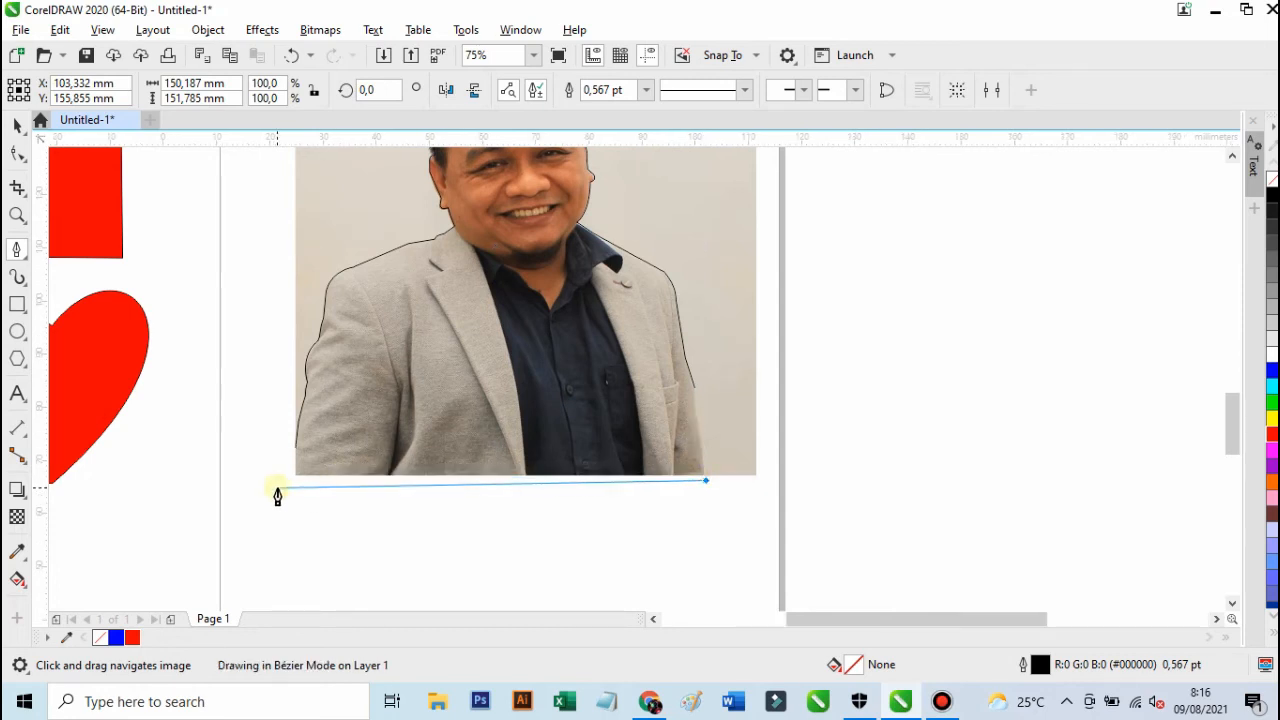
{"action": "scroll", "coordinate": [277, 491], "scroll_direction": "up", "scroll_amount": 2}
{"action": "left_click", "coordinate": [313, 475]}
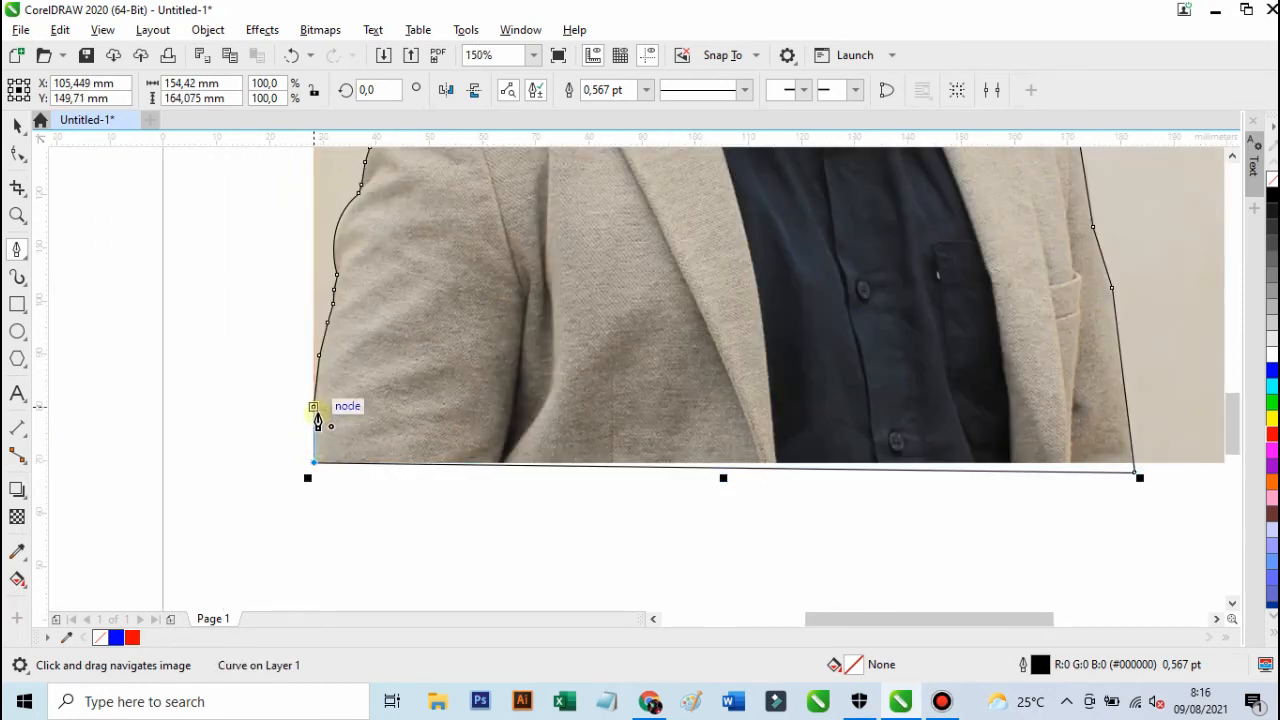
{"action": "scroll", "coordinate": [314, 410], "scroll_direction": "up", "scroll_amount": 2}
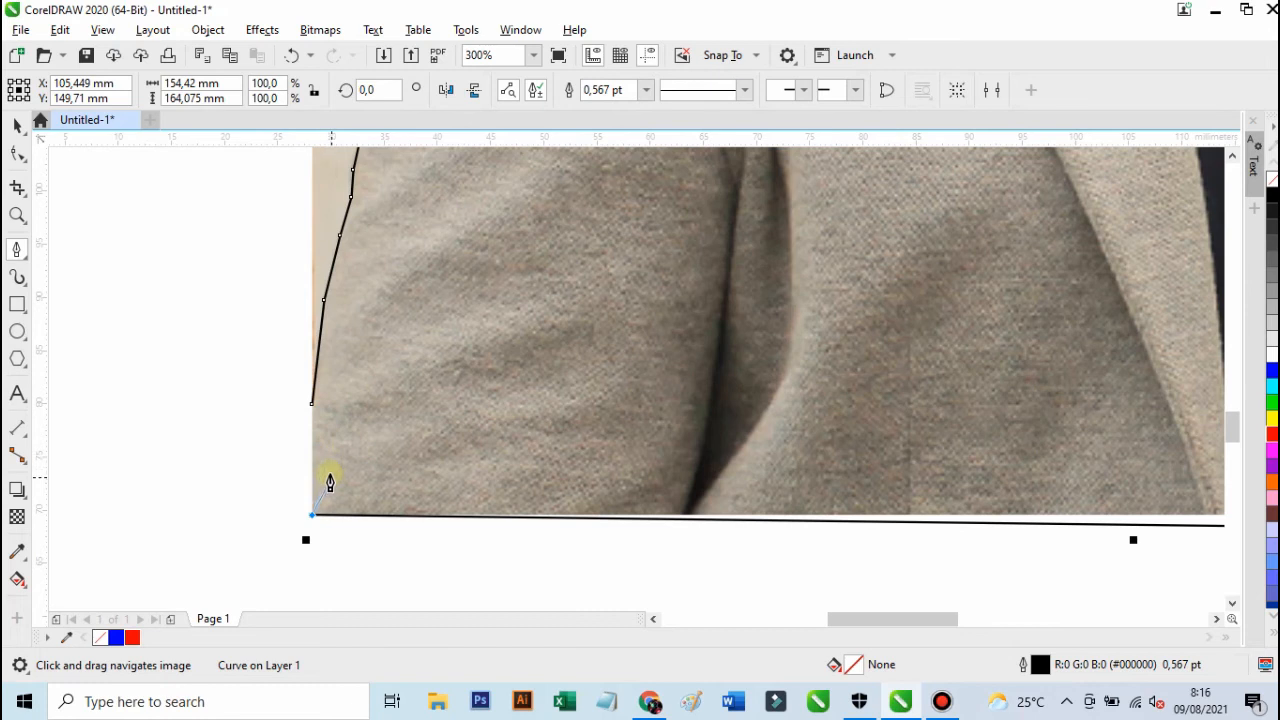
{"action": "scroll", "coordinate": [327, 450], "scroll_direction": "up", "scroll_amount": 2}
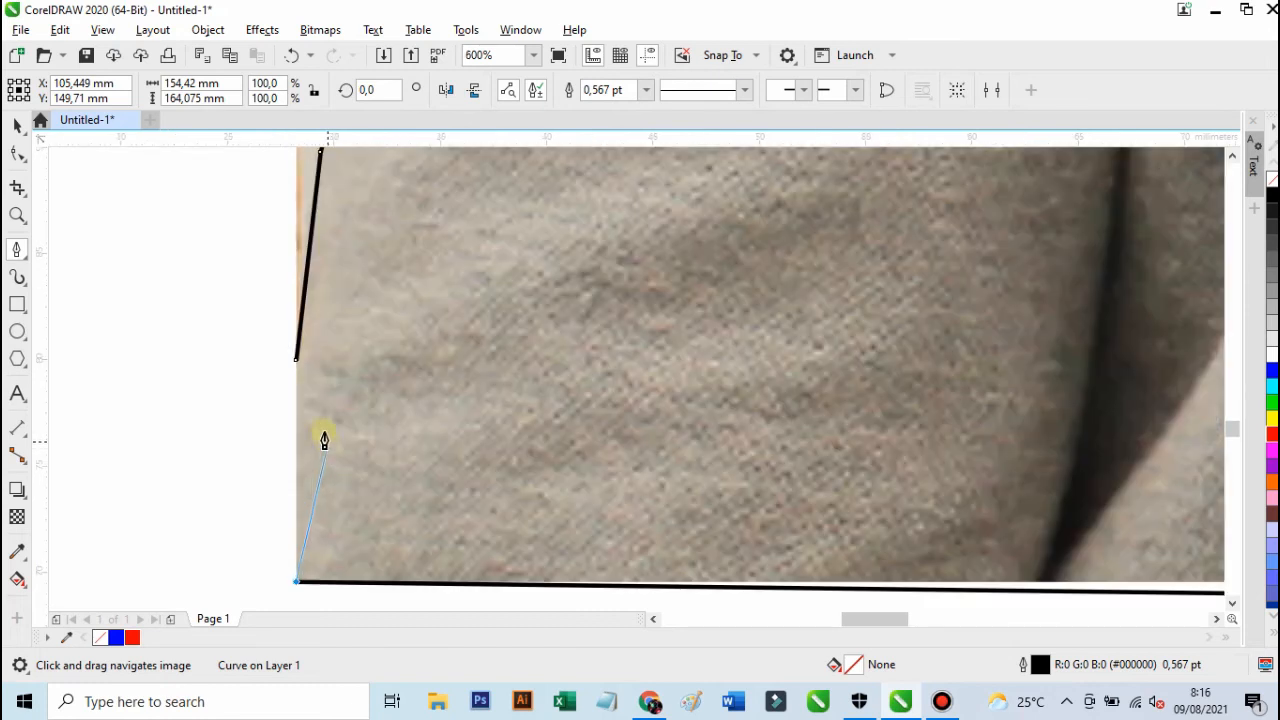
{"action": "left_click", "coordinate": [295, 368]}
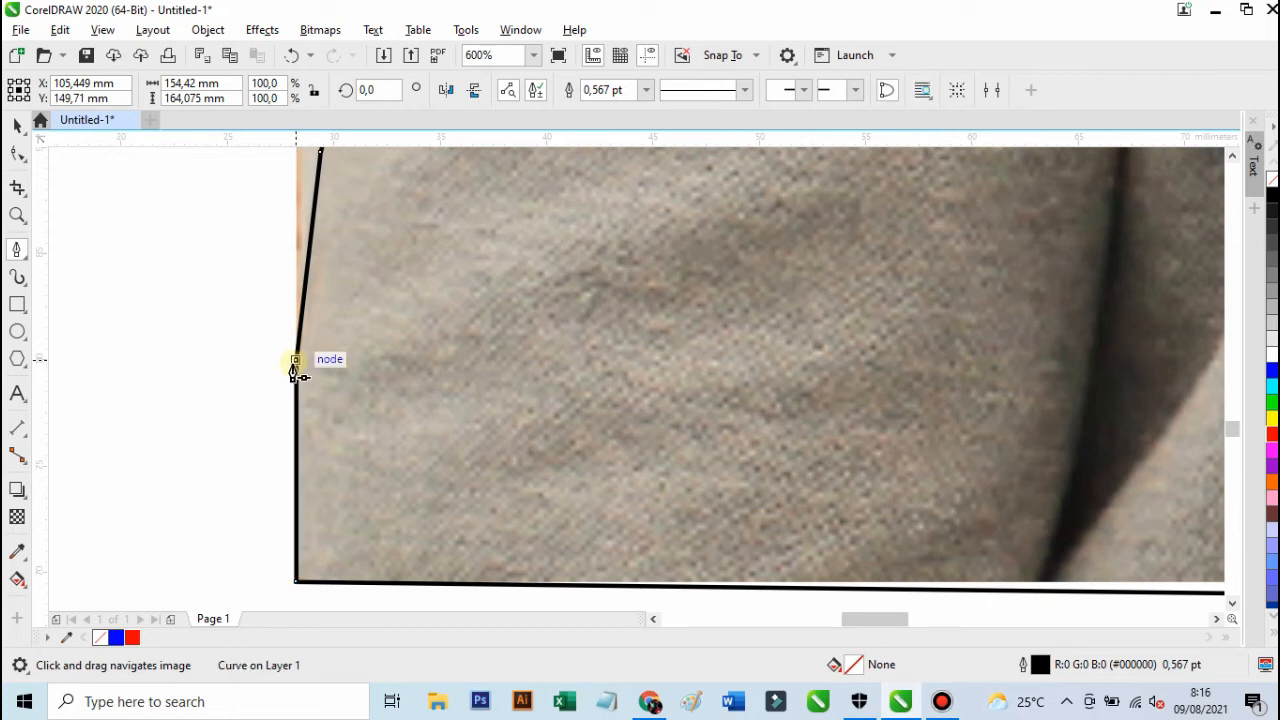
{"action": "scroll", "coordinate": [295, 368], "scroll_direction": "down", "scroll_amount": 6}
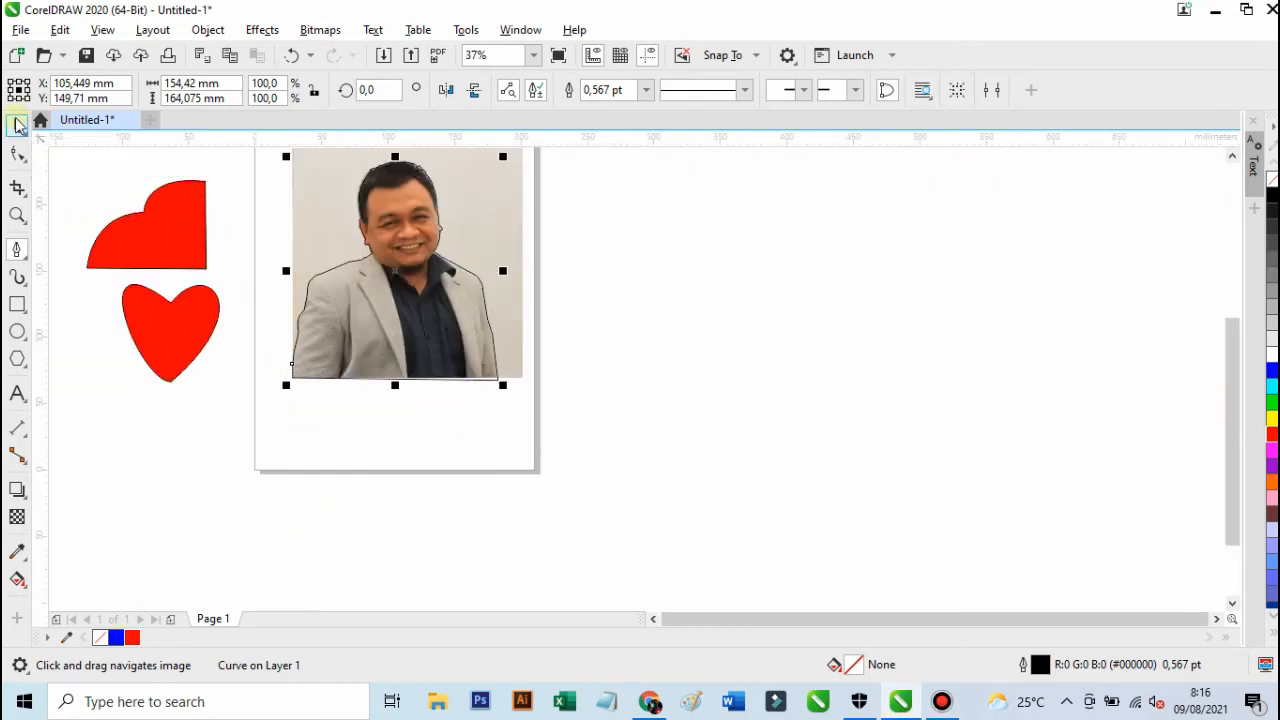
- Move the closed outline off the person to show its shape, and undo the move
{"action": "left_click", "coordinate": [18, 124]}
{"action": "scroll", "coordinate": [558, 405], "scroll_direction": "down", "scroll_amount": 2}
{"action": "scroll", "coordinate": [530, 305], "scroll_direction": "up", "scroll_amount": 2}
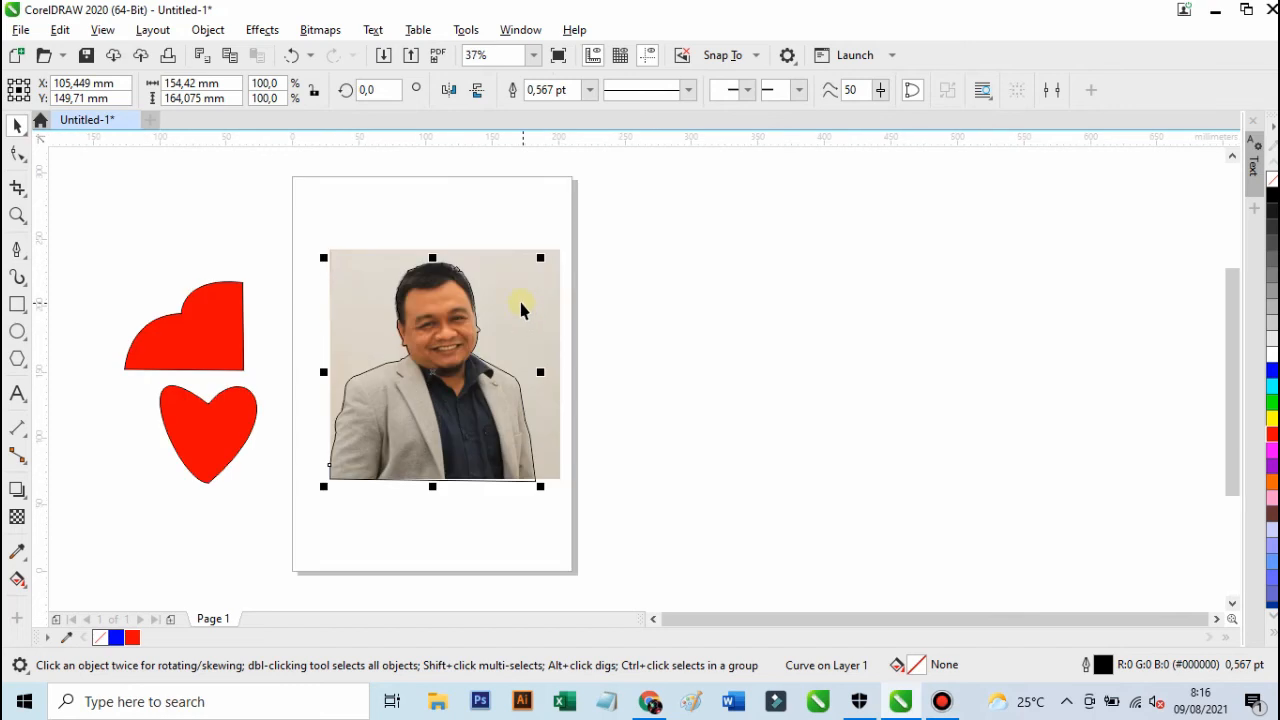
{"action": "left_click_drag", "start_coordinate": [472, 293], "coordinate": [542, 269]}
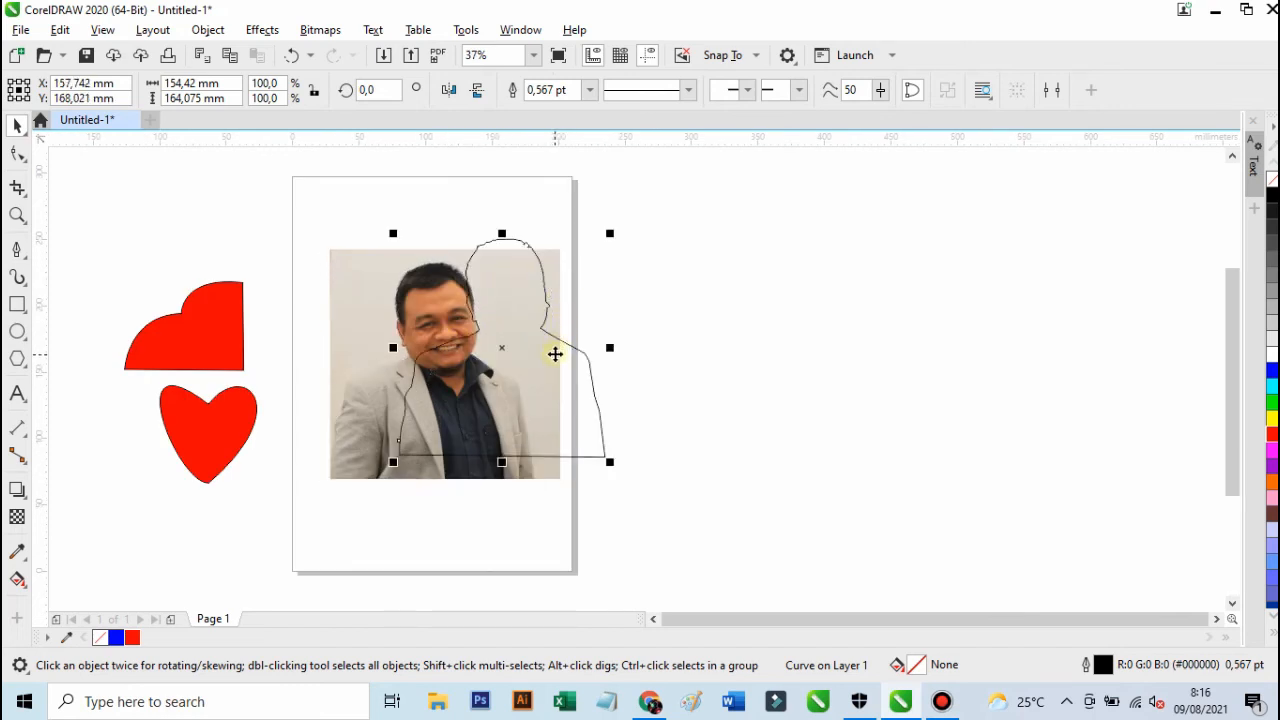
{"action": "scroll", "coordinate": [555, 353], "scroll_direction": "up", "scroll_amount": 2}
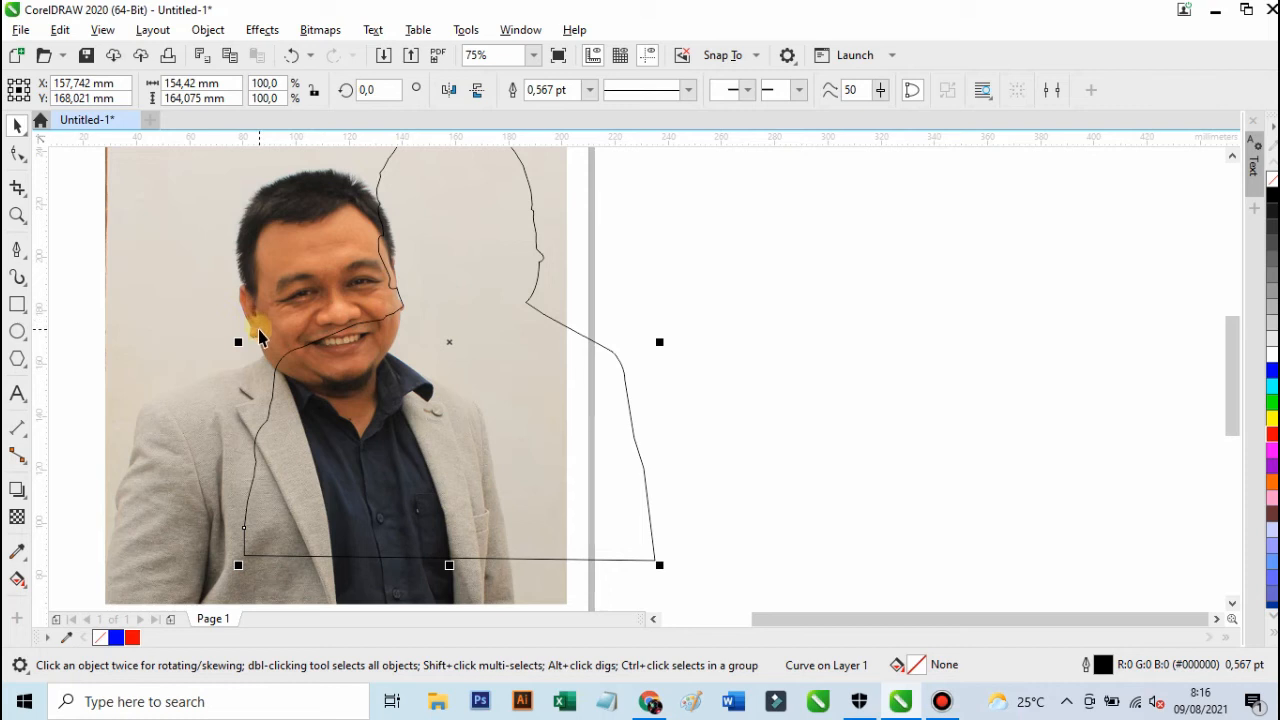
{"action": "key", "text": "ctrl+z"}
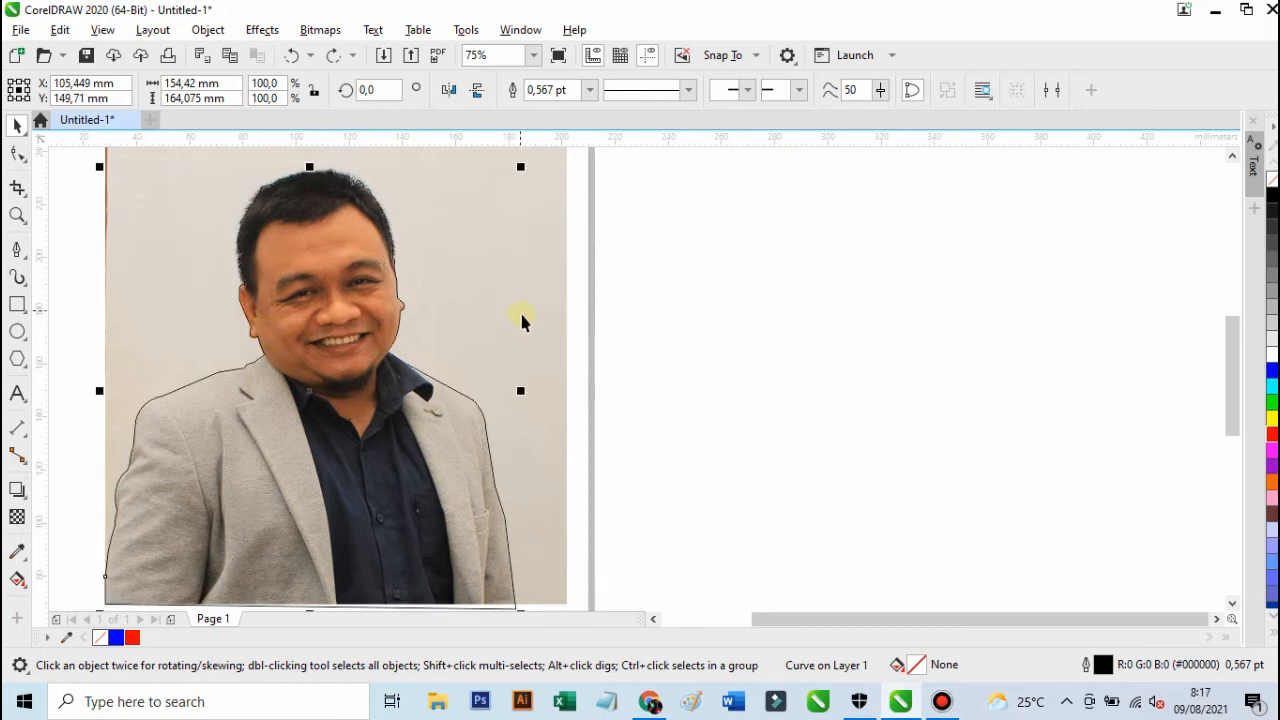
- Select the photo and the traced outline together and apply Intersect to cut out the person
{"action": "scroll", "coordinate": [521, 316], "scroll_direction": "down", "scroll_amount": 2}
{"action": "scroll", "coordinate": [448, 456], "scroll_direction": "up", "scroll_amount": 3}
{"action": "scroll", "coordinate": [457, 457], "scroll_direction": "down", "scroll_amount": 3}
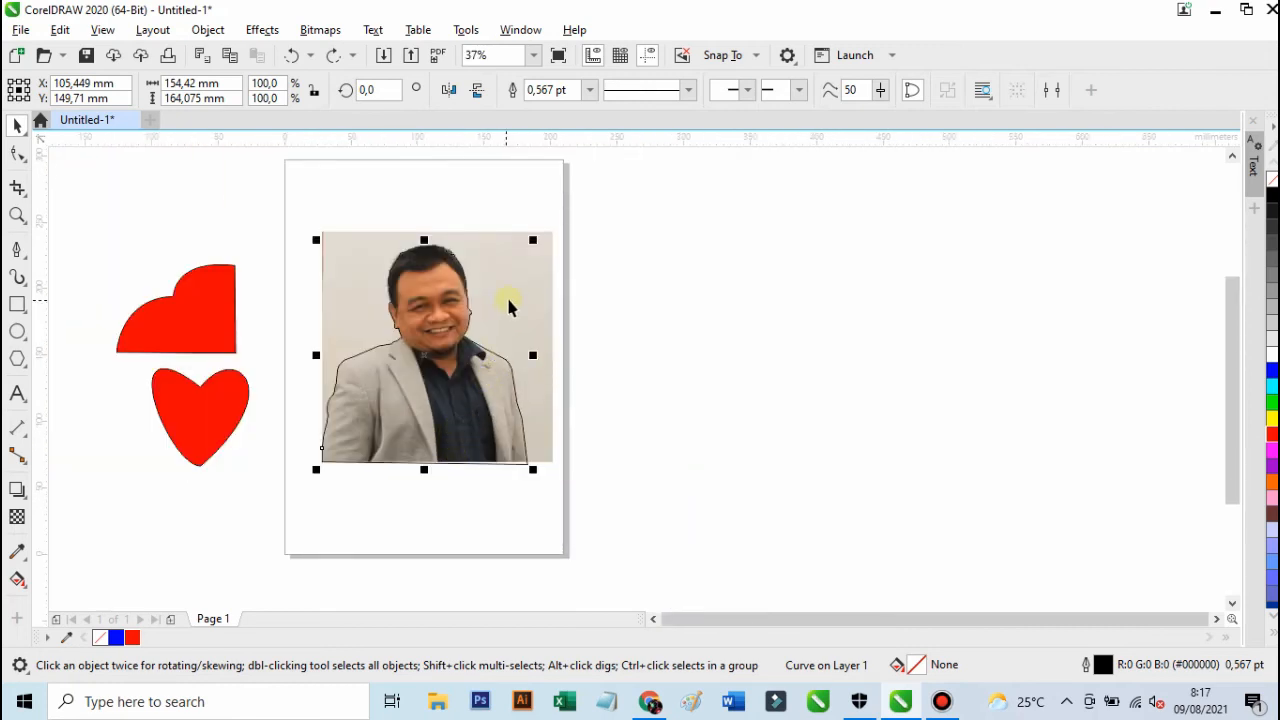
{"action": "left_click", "coordinate": [682, 255]}
{"action": "left_click_drag", "start_coordinate": [698, 173], "coordinate": [401, 472]}
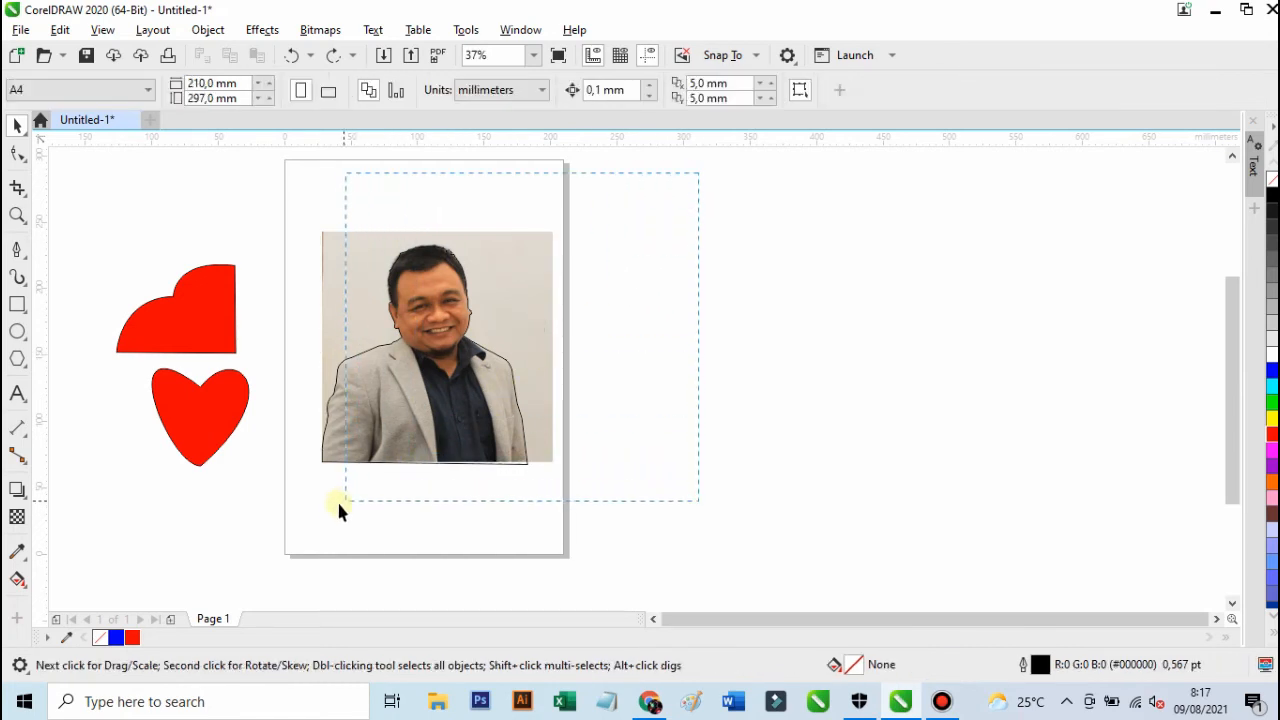
{"action": "left_click_drag", "start_coordinate": [298, 518], "coordinate": [280, 522]}
{"action": "left_click_drag", "start_coordinate": [279, 519], "coordinate": [280, 517]}
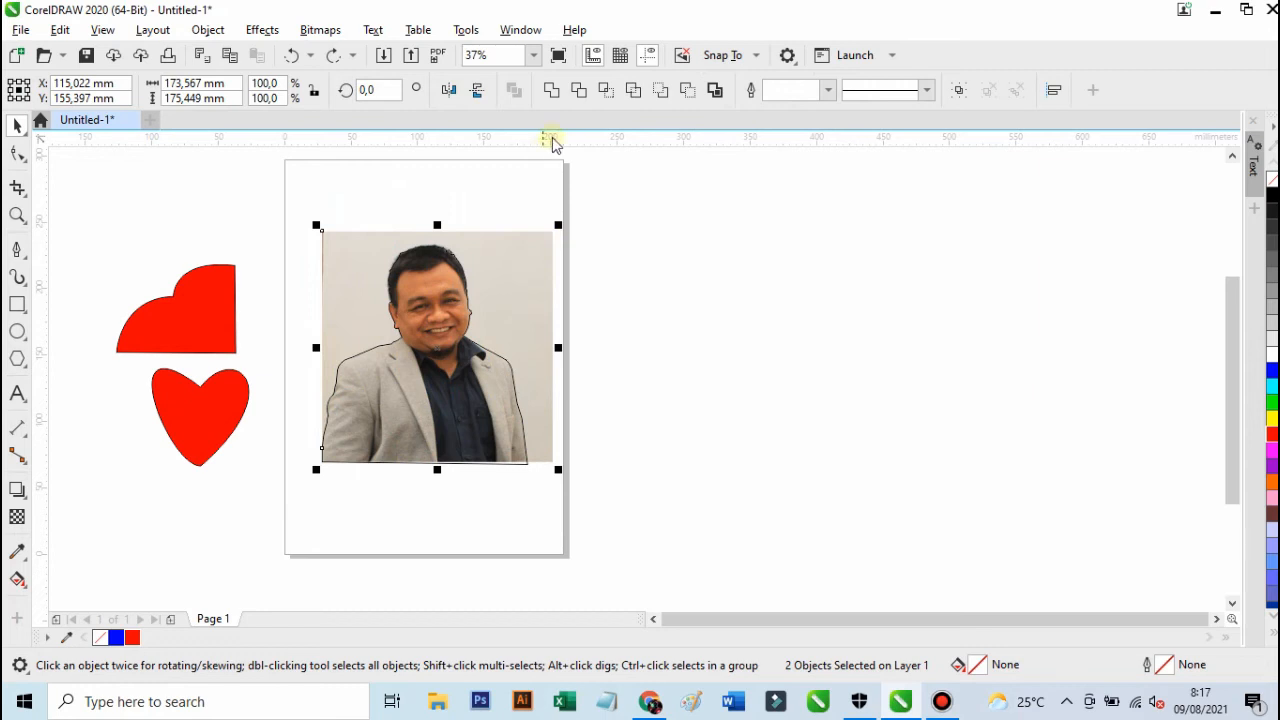
{"action": "left_click", "coordinate": [608, 96]}
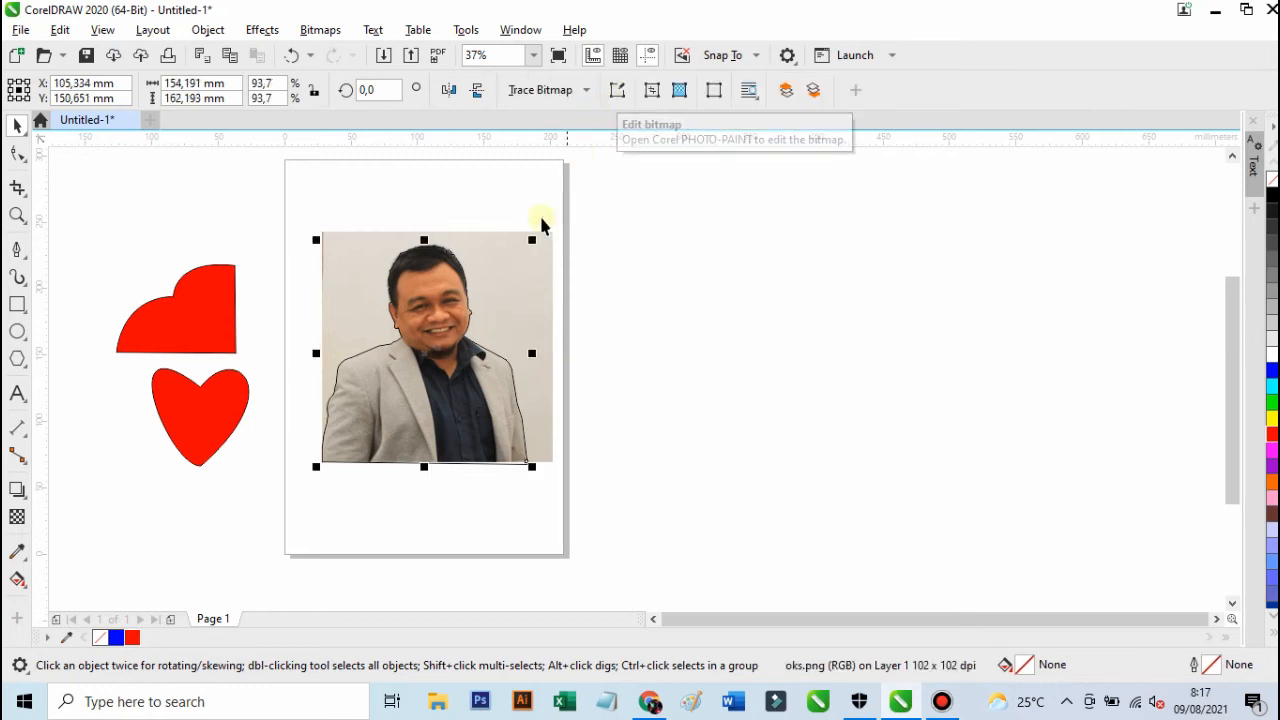
- Separate the outline, the cut-out person and the original photo so that the cut-out can be inspected on its own
{"action": "left_click", "coordinate": [543, 335]}
{"action": "left_click_drag", "start_coordinate": [456, 378], "coordinate": [751, 350]}
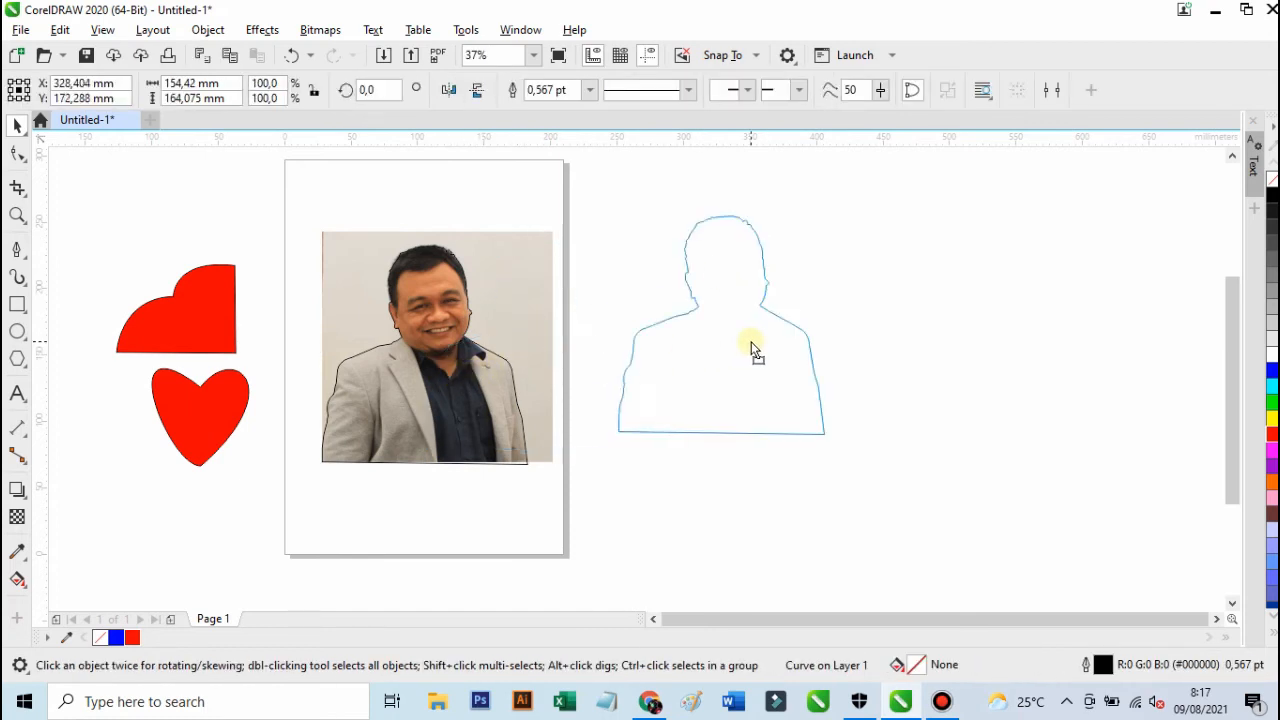
{"action": "left_click_drag", "start_coordinate": [462, 400], "coordinate": [666, 514]}
{"action": "left_click", "coordinate": [502, 297]}
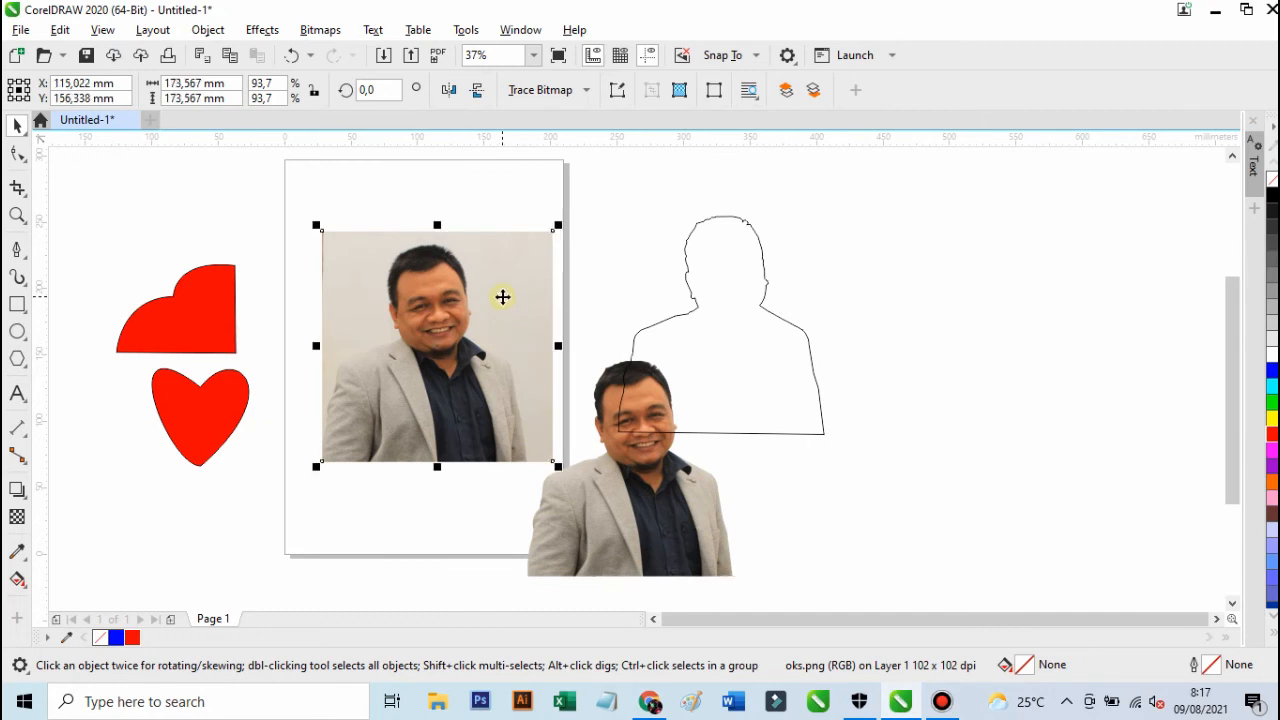
{"action": "left_click_drag", "start_coordinate": [483, 322], "coordinate": [487, 269]}
{"action": "left_click_drag", "start_coordinate": [714, 308], "coordinate": [749, 266]}
{"action": "left_click", "coordinate": [656, 480]}
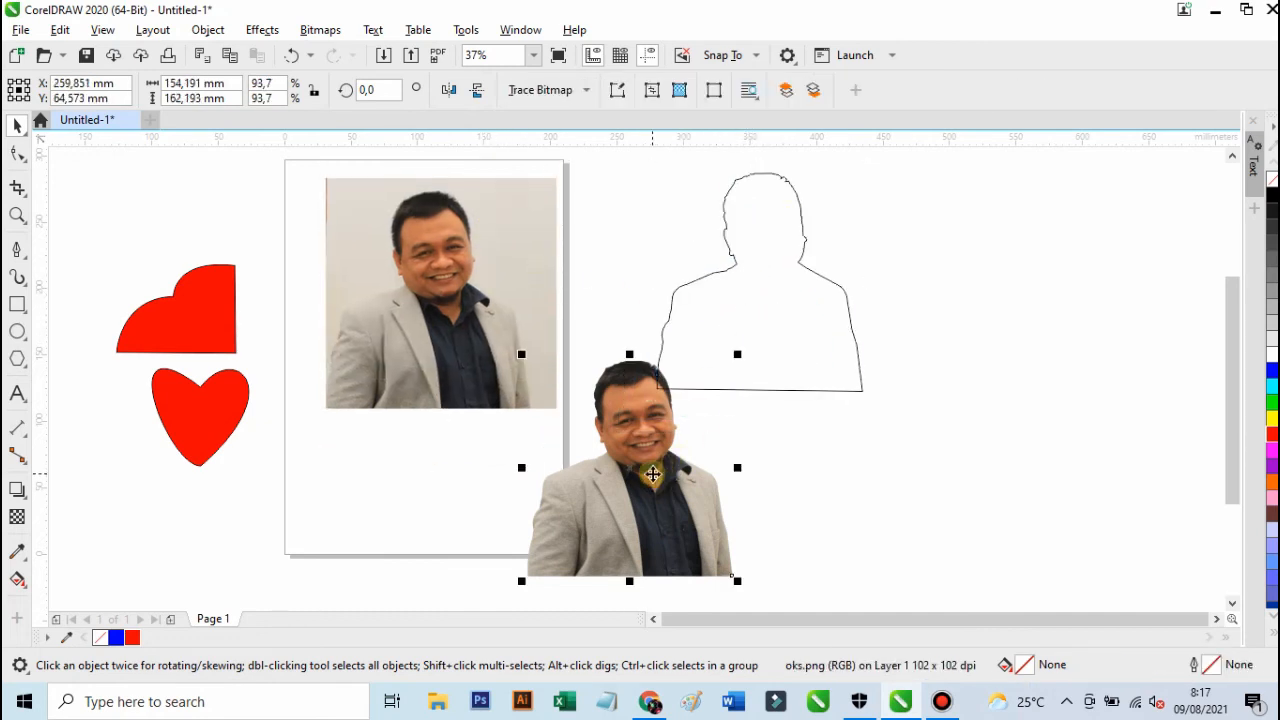
{"action": "scroll", "coordinate": [660, 521], "scroll_direction": "up", "scroll_amount": 2}
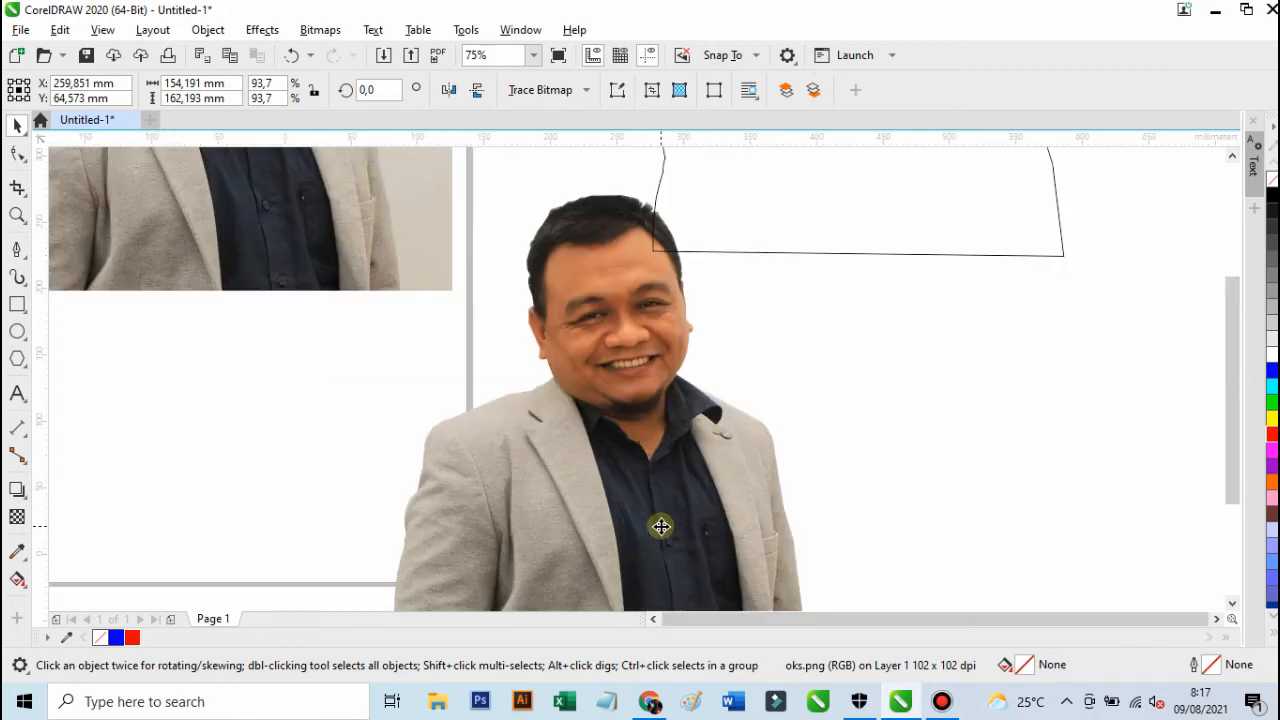
{"action": "scroll", "coordinate": [660, 524], "scroll_direction": "down", "scroll_amount": 2}
- Delete the traced outline and the original photo, keeping the cut-out person
{"action": "left_click", "coordinate": [780, 335]}
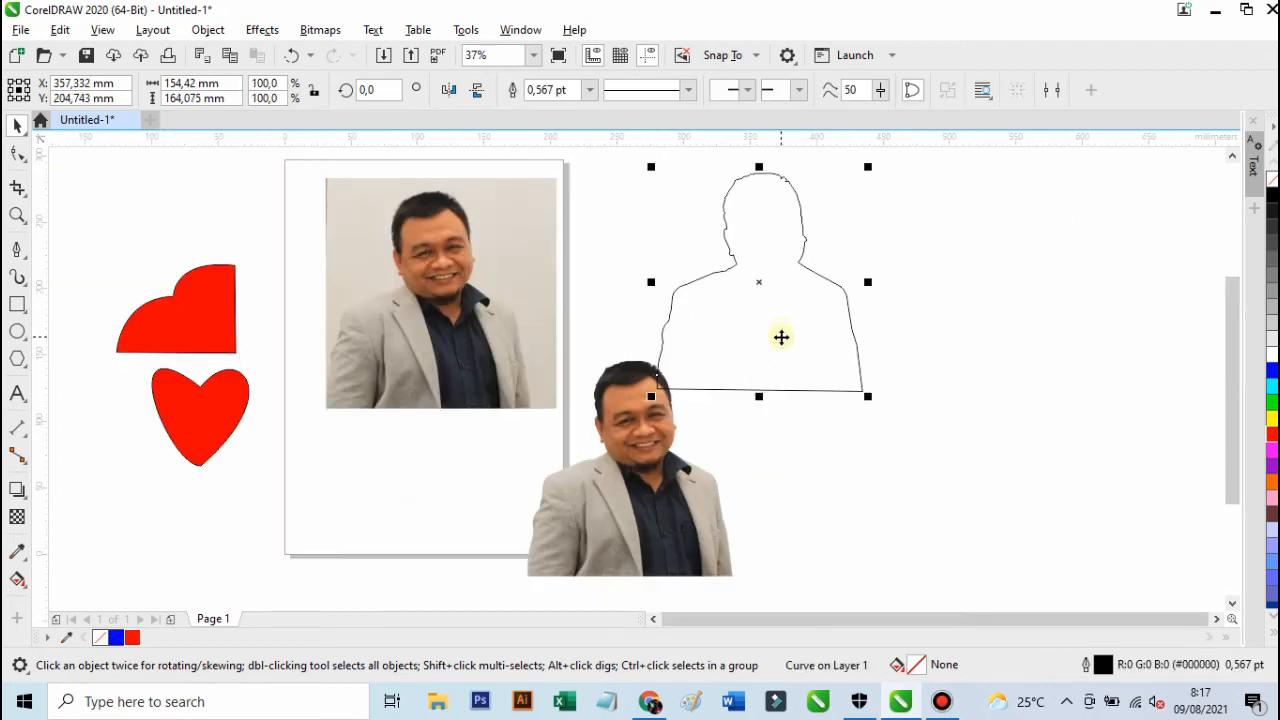
{"action": "key", "text": "Delete"}
{"action": "left_click", "coordinate": [480, 343]}
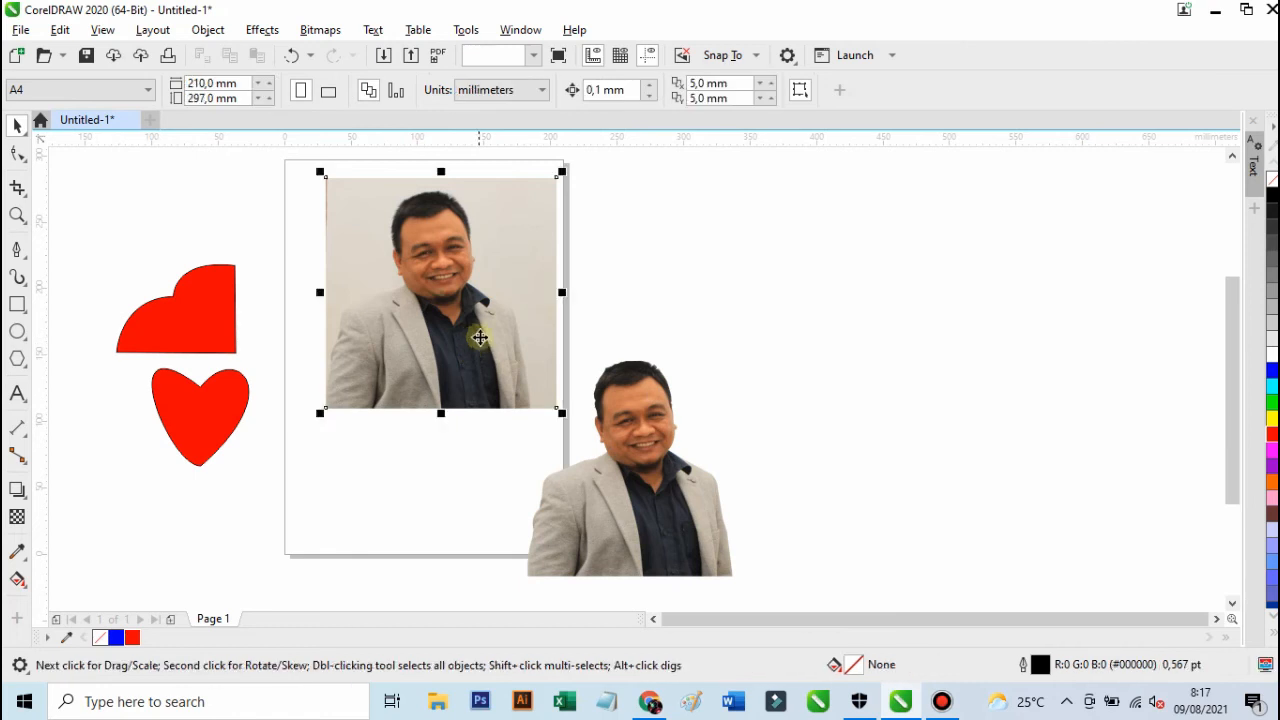
{"action": "key", "text": "Delete"}
- Center the cut-out person on the page and delete the two red practice shapes beside the page
{"action": "left_click_drag", "start_coordinate": [635, 441], "coordinate": [250, 277]}
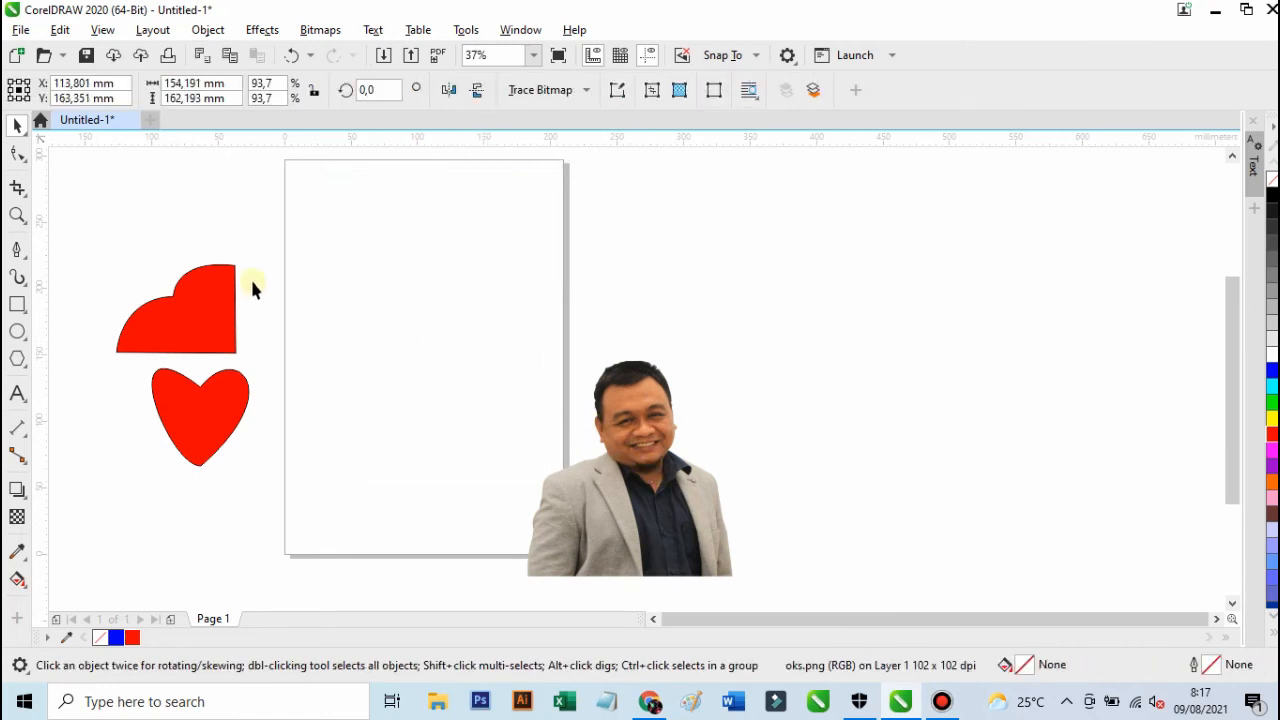
{"action": "key", "text": "p"}
{"action": "left_click_drag", "start_coordinate": [71, 231], "coordinate": [305, 512]}
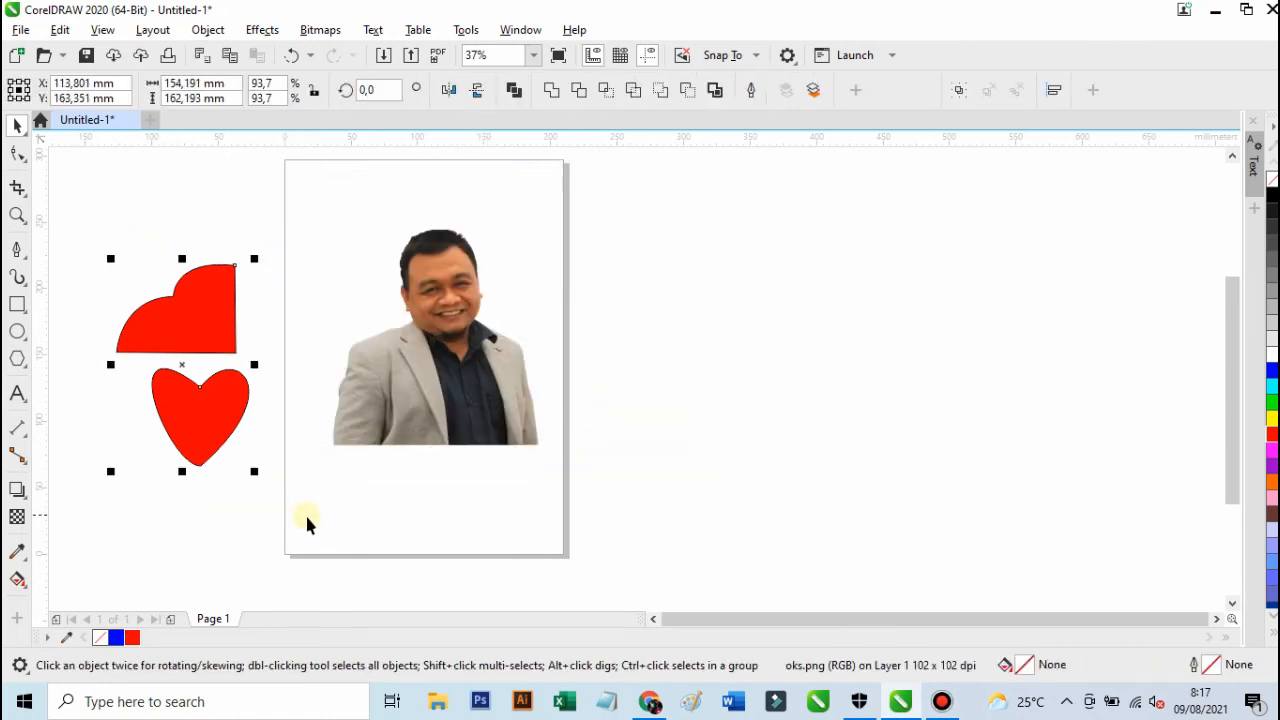
{"action": "key", "text": "Delete"}
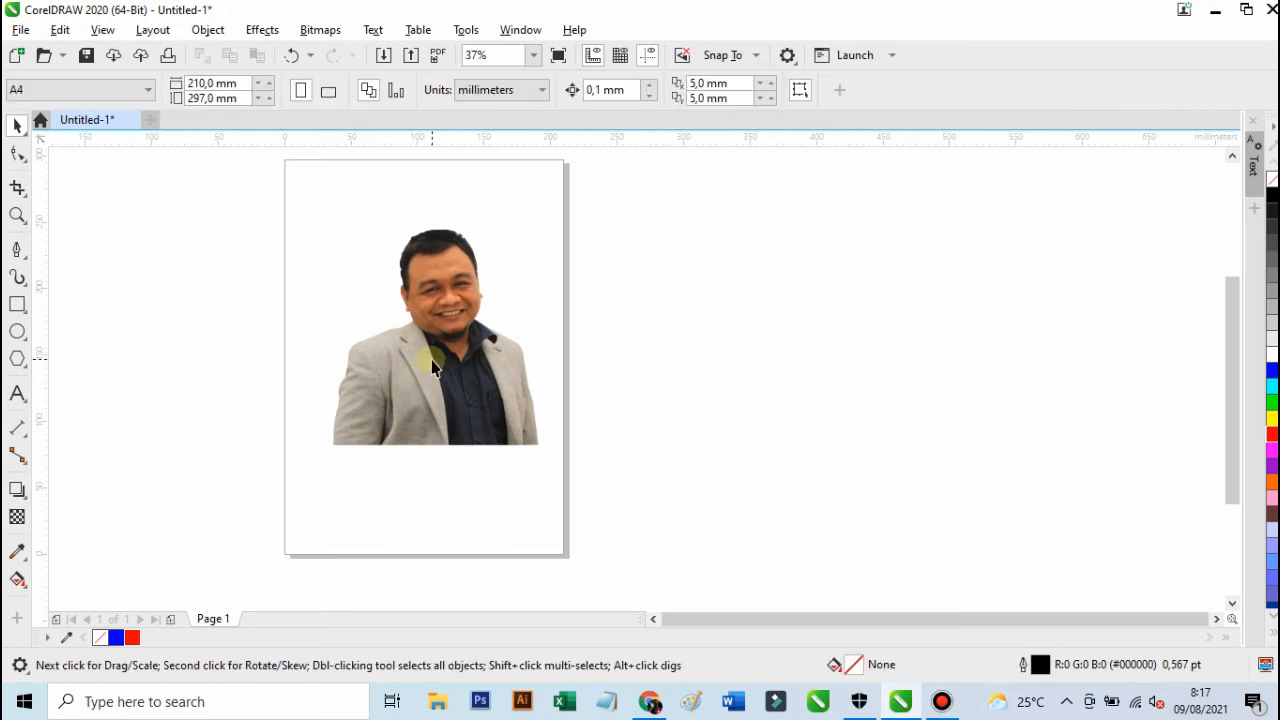
- Enlarge the cut-out person proportionally from its lower-left corner to about 177 × 187 mm
{"action": "left_click", "coordinate": [395, 400]}
{"action": "left_click_drag", "start_coordinate": [328, 451], "coordinate": [297, 484]}
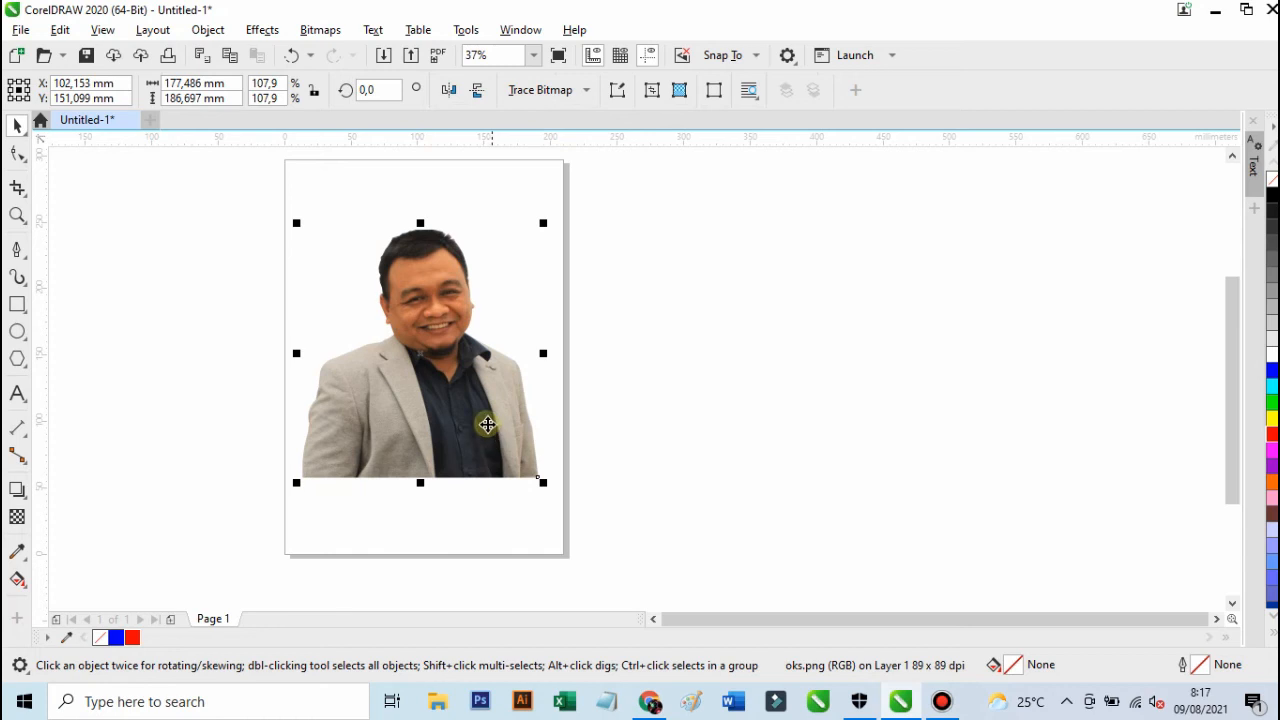
{"action": "scroll", "coordinate": [460, 330], "scroll_direction": "up", "scroll_amount": 2}
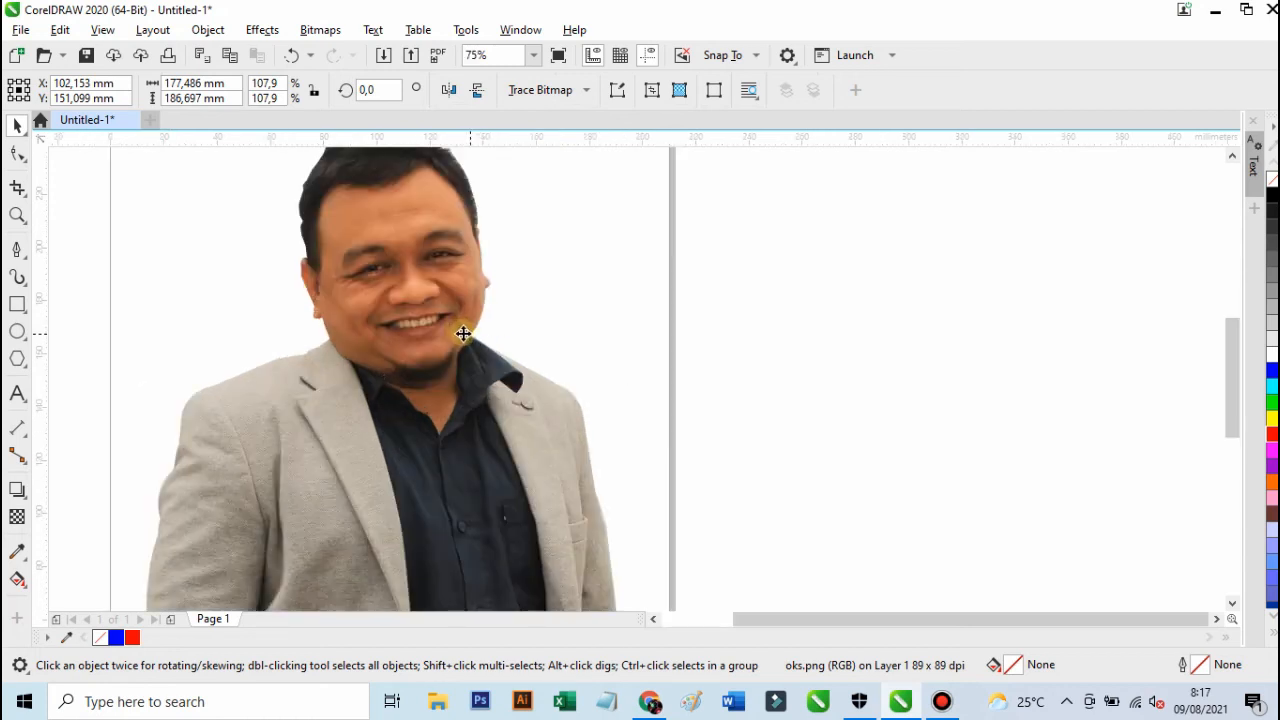
{"action": "scroll", "coordinate": [460, 331], "scroll_direction": "down", "scroll_amount": 2}
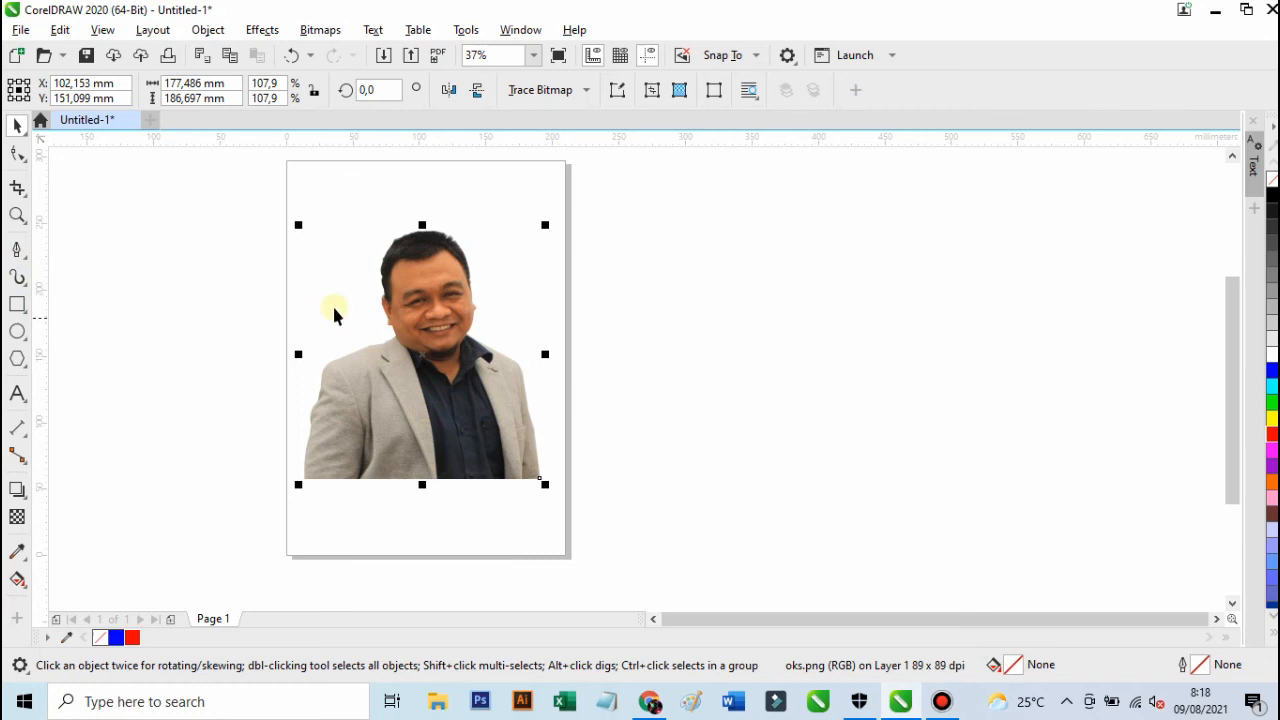
- Draw a rectangle about 173 × 194 mm around the cut-out person as a background
{"action": "left_click", "coordinate": [14, 304]}
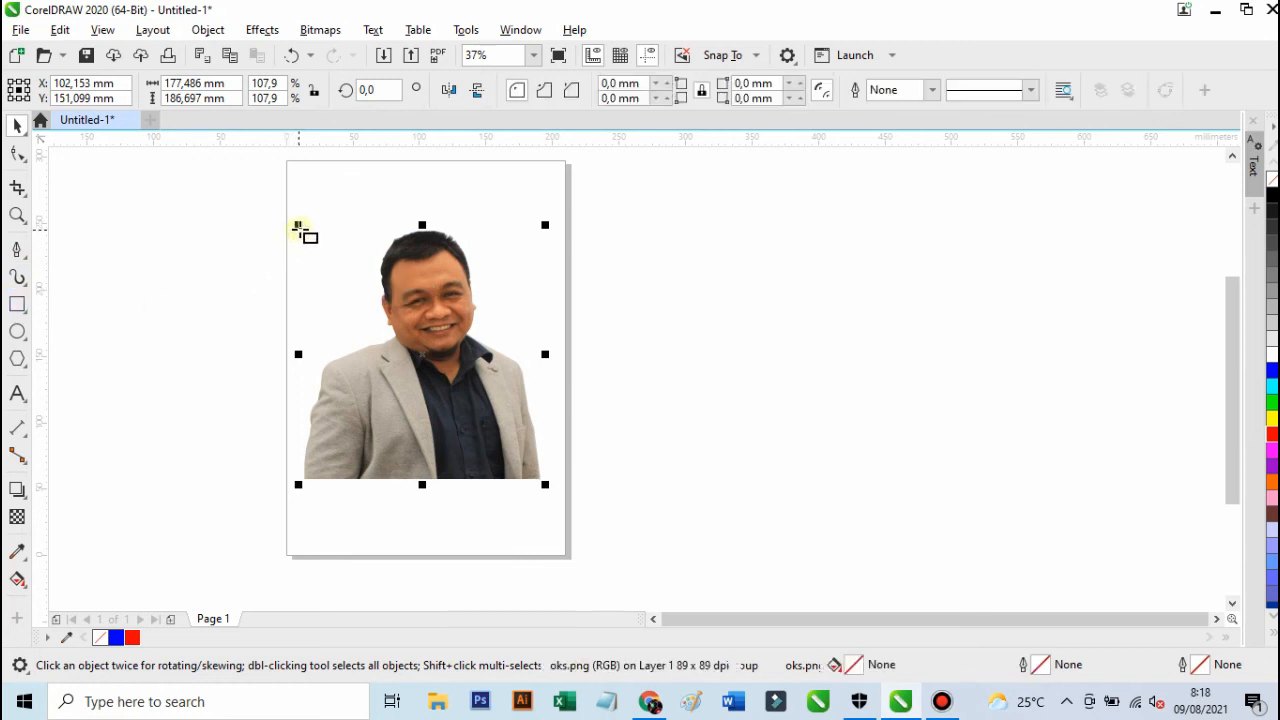
{"action": "left_click_drag", "start_coordinate": [310, 224], "coordinate": [545, 484]}
{"action": "left_click", "coordinate": [17, 125]}
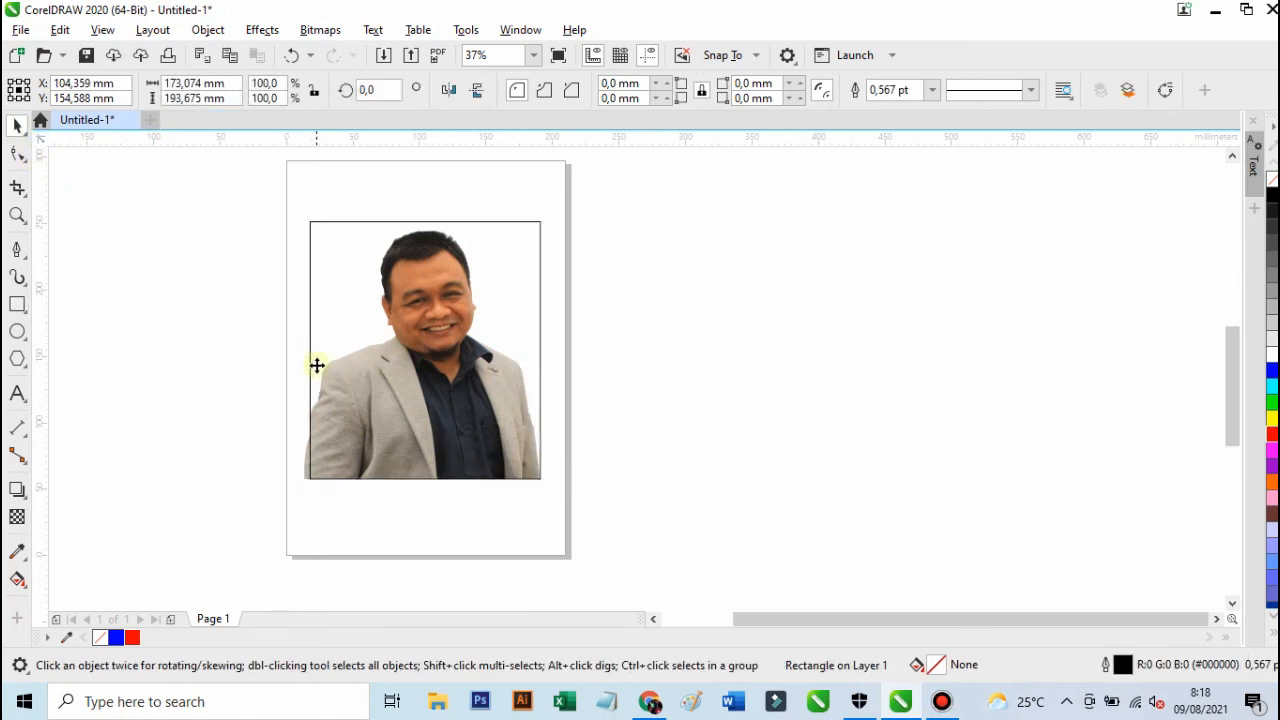
- Extend the rectangle's left side past the sleeve to a width of about 179 mm and fill it with red
{"action": "scroll", "coordinate": [312, 362], "scroll_direction": "up", "scroll_amount": 1}
{"action": "left_click_drag", "start_coordinate": [293, 335], "coordinate": [288, 336]}
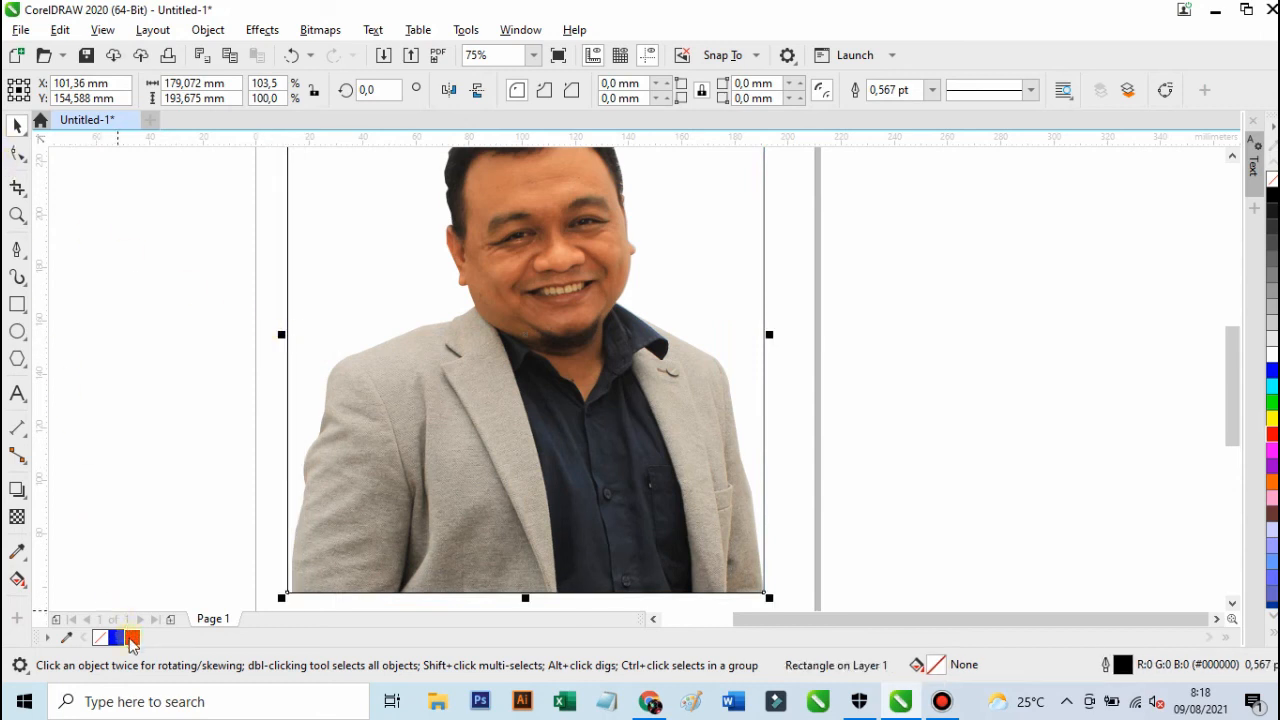
{"action": "left_click", "coordinate": [132, 638]}
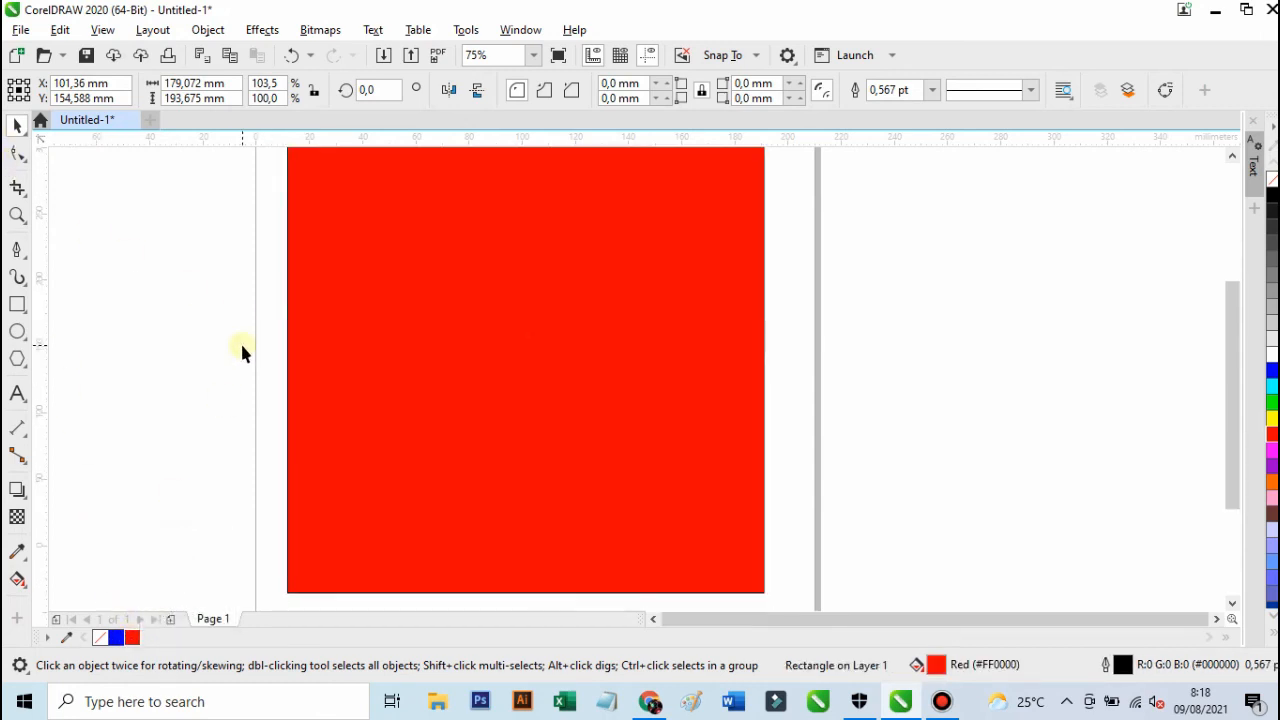
{"action": "scroll", "coordinate": [240, 341], "scroll_direction": "down", "scroll_amount": 1}
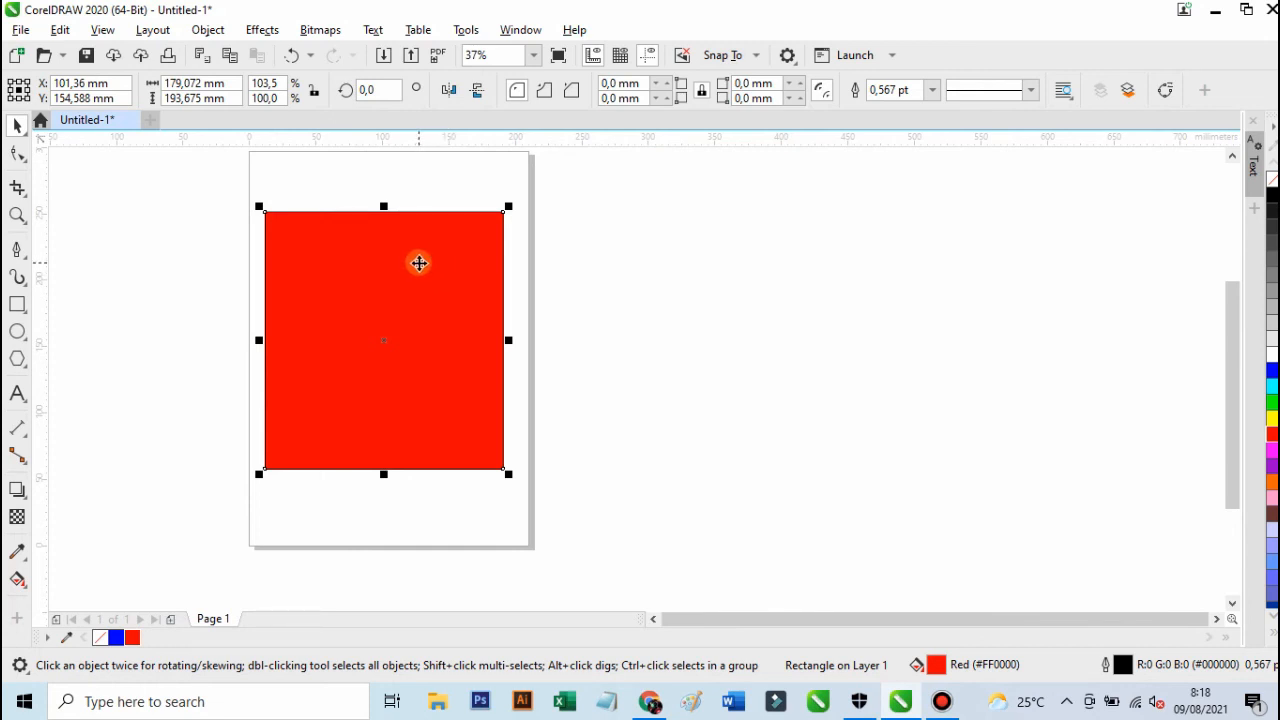
- Send the red rectangle to the back of the layer behind the cut-out person and deselect it
{"action": "scroll", "coordinate": [419, 263], "scroll_direction": "up", "scroll_amount": 1}
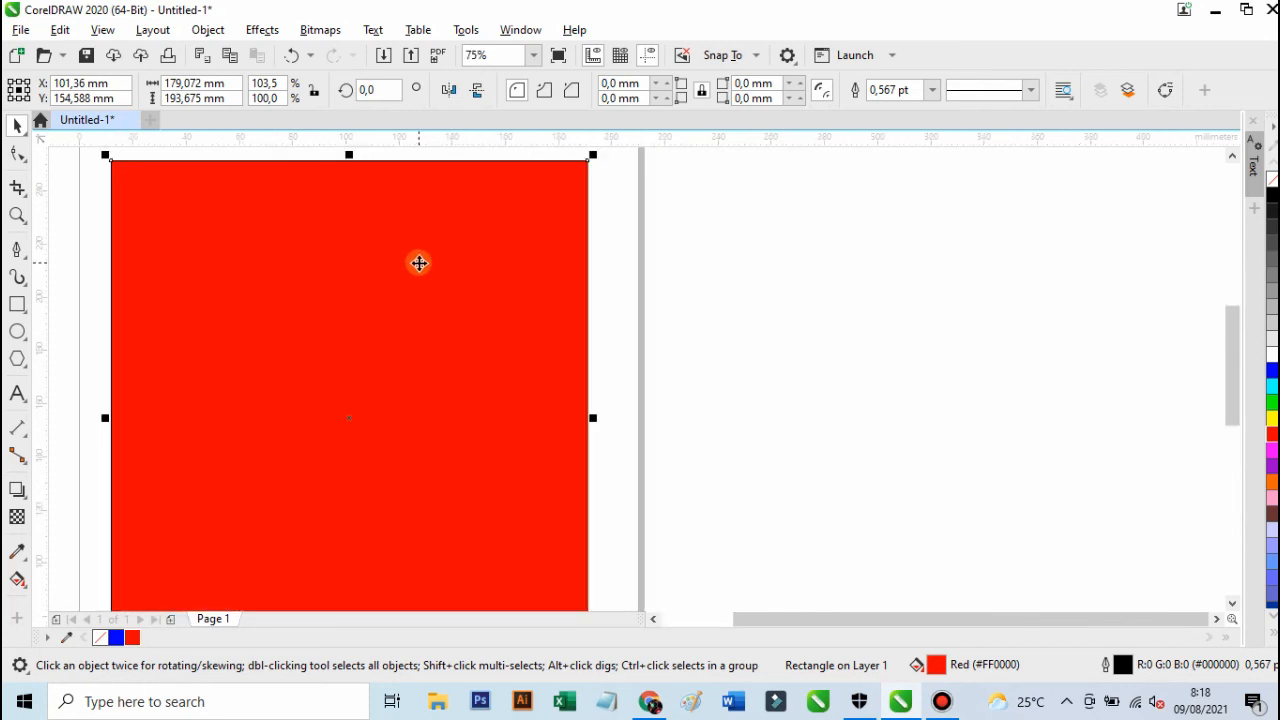
{"action": "right_click", "coordinate": [419, 263]}
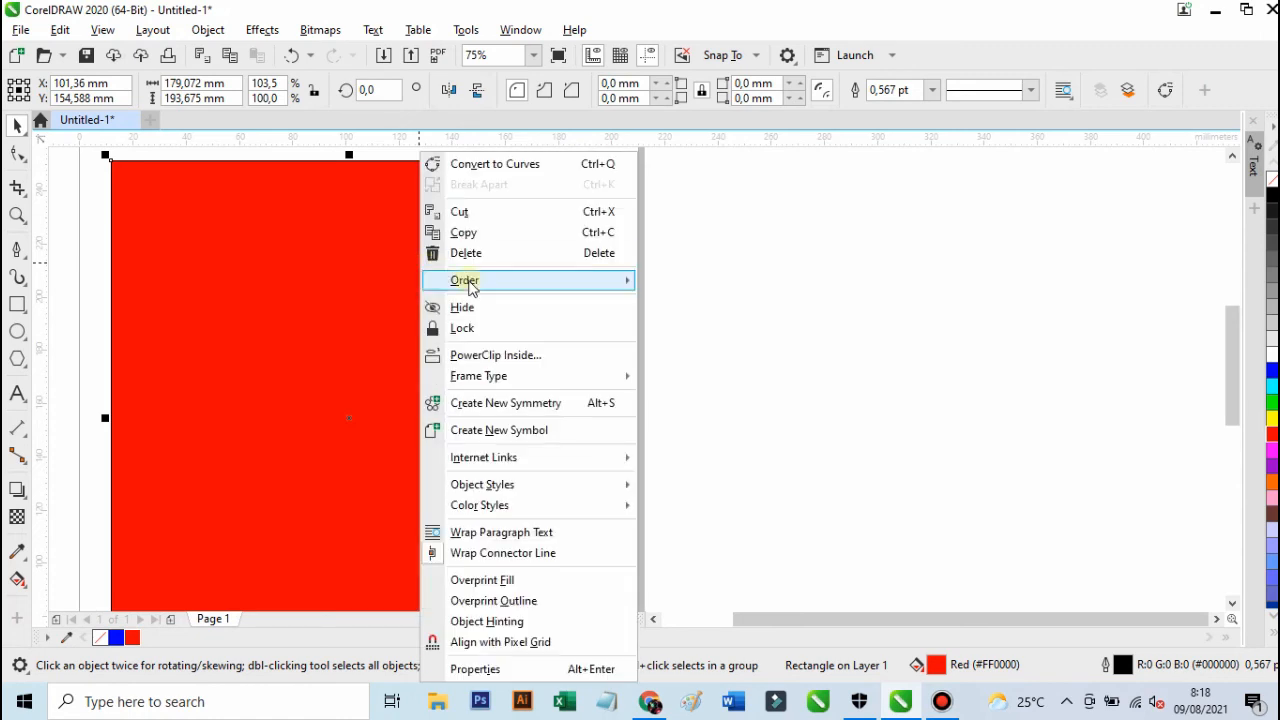
{"action": "mouse_move", "coordinate": [528, 284]}
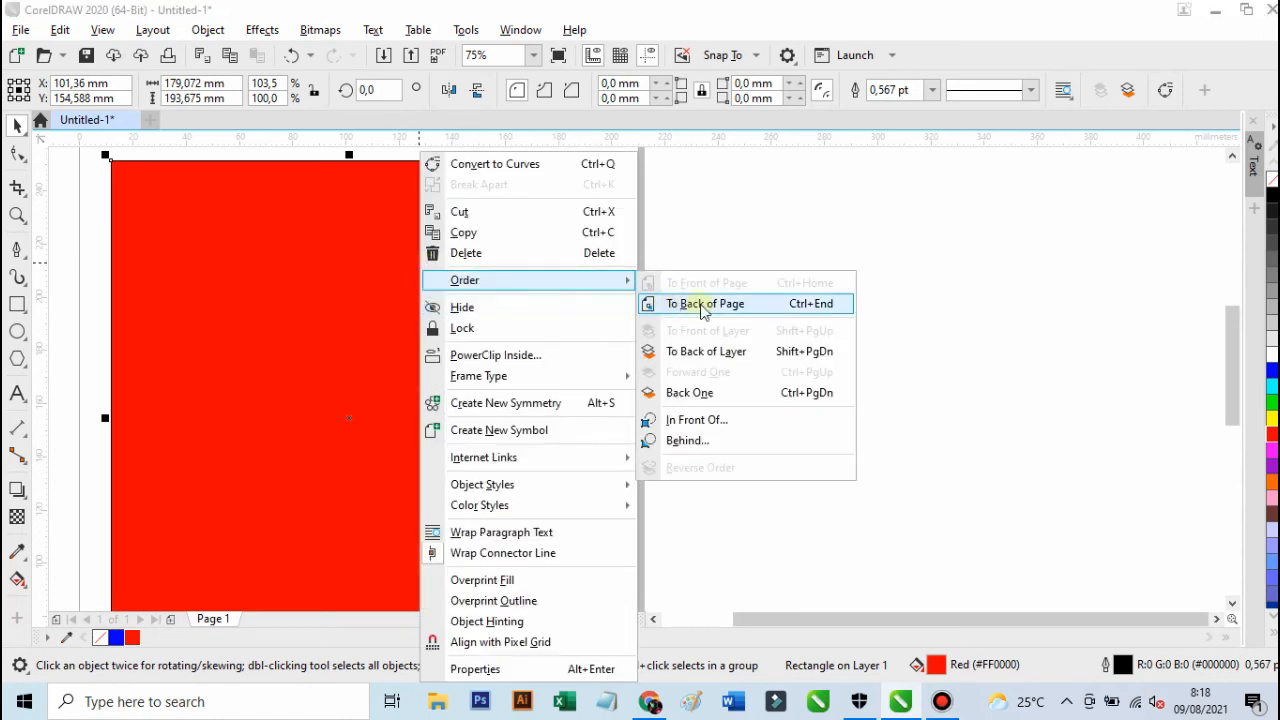
{"action": "left_click", "coordinate": [716, 358]}
{"action": "key", "text": "shift+F4"}
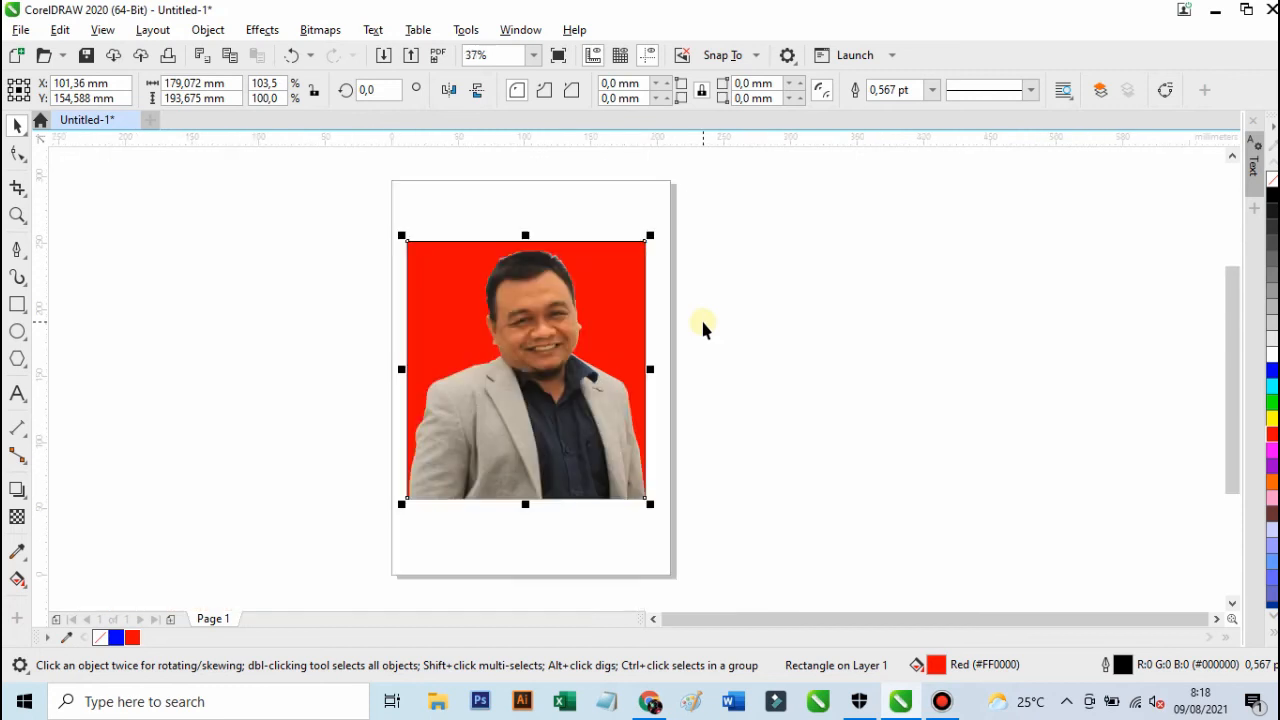
{"action": "key", "text": "Escape"}
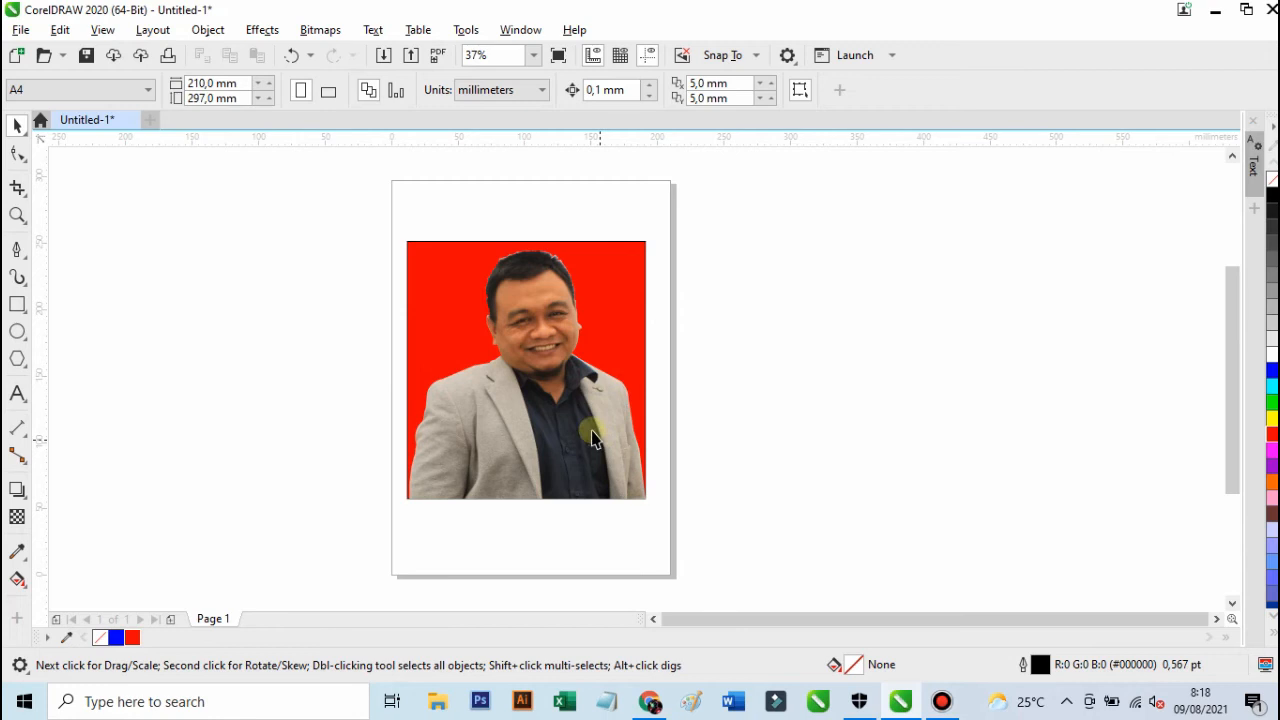
- Draw three straight lines with the Freehand tool, about 172 mm, 263 mm and 178 mm long, beside and across the page
{"action": "left_click", "coordinate": [17, 255]}
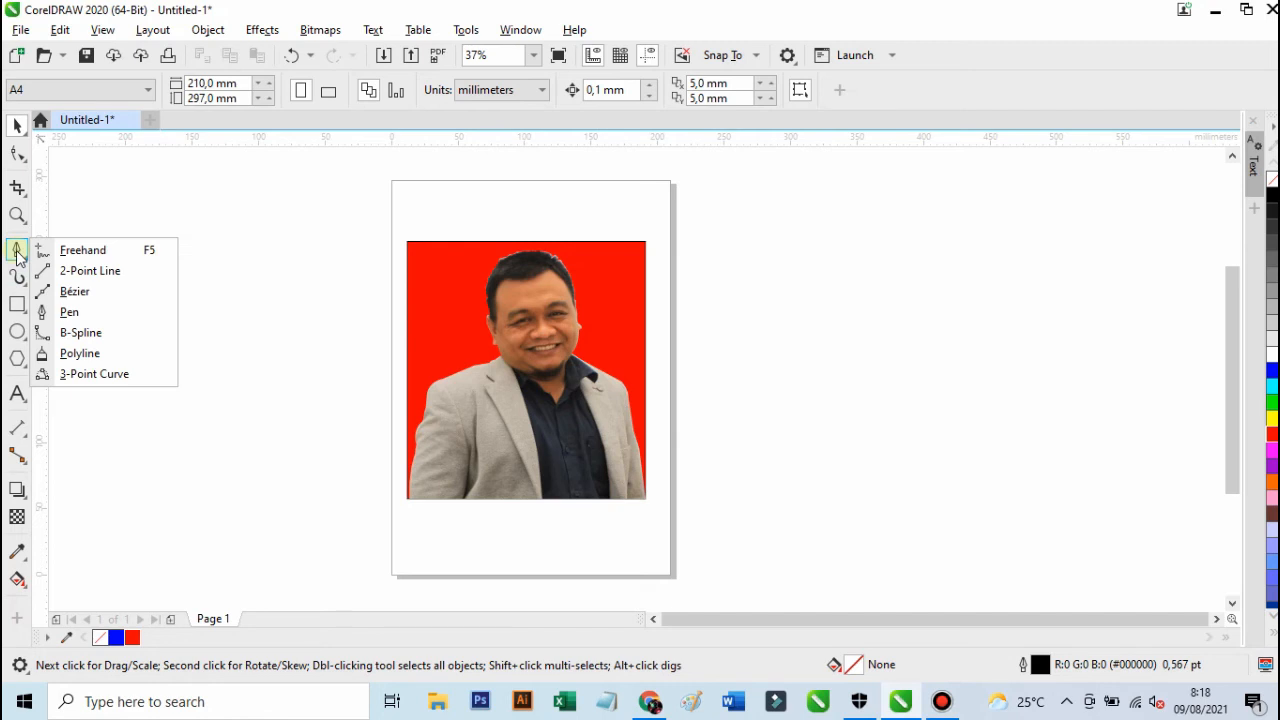
{"action": "left_click", "coordinate": [80, 252]}
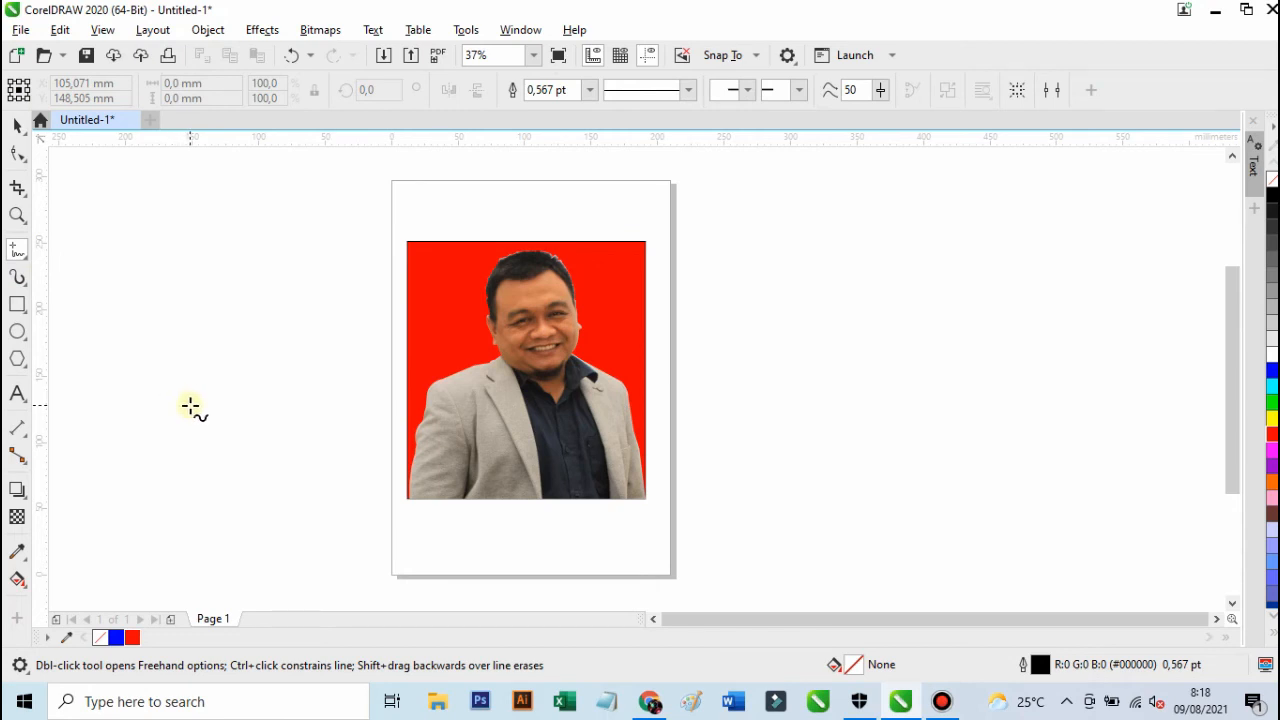
{"action": "left_click", "coordinate": [190, 404]}
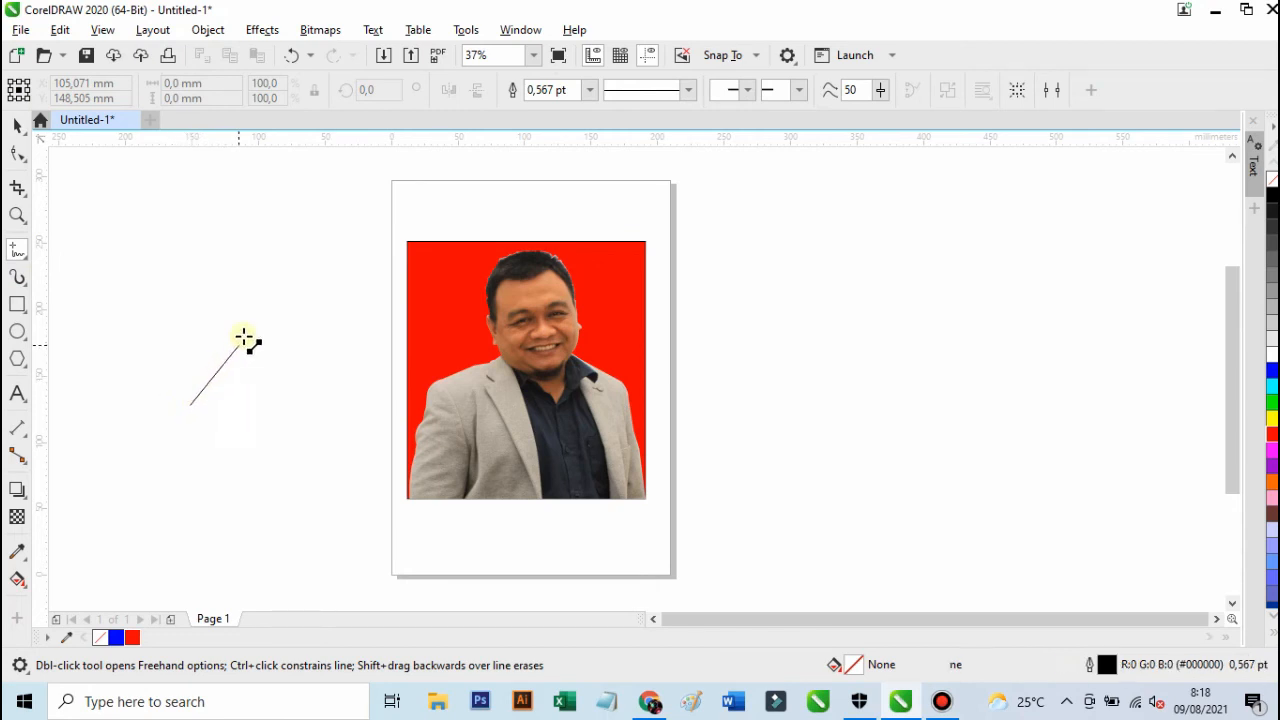
{"action": "left_click", "coordinate": [295, 203]}
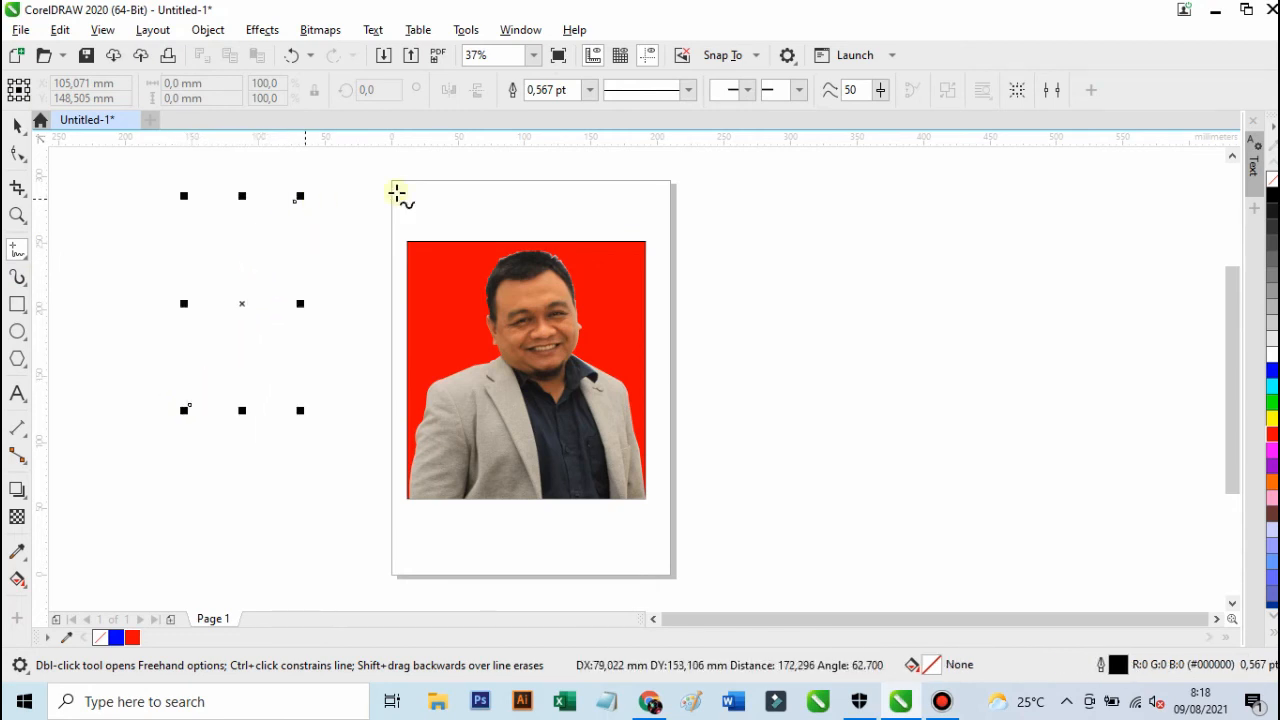
{"action": "left_click", "coordinate": [455, 197]}
{"action": "left_click", "coordinate": [805, 206]}
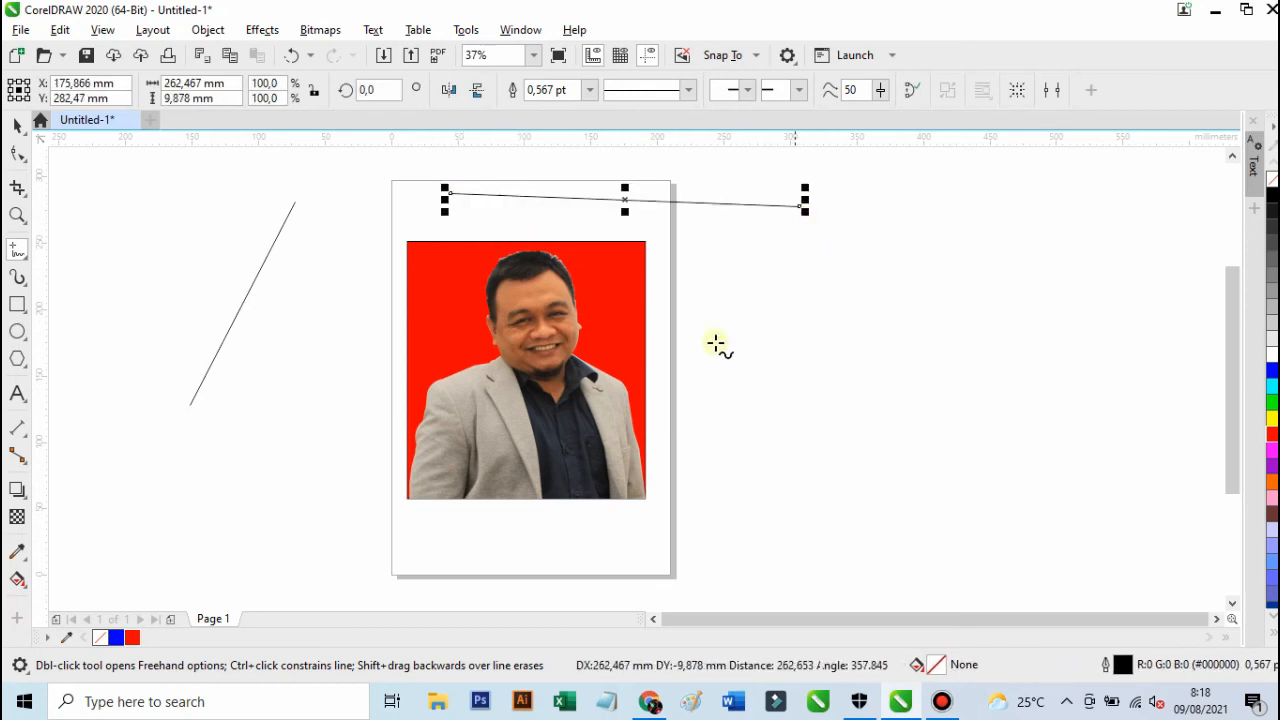
{"action": "left_click", "coordinate": [177, 536]}
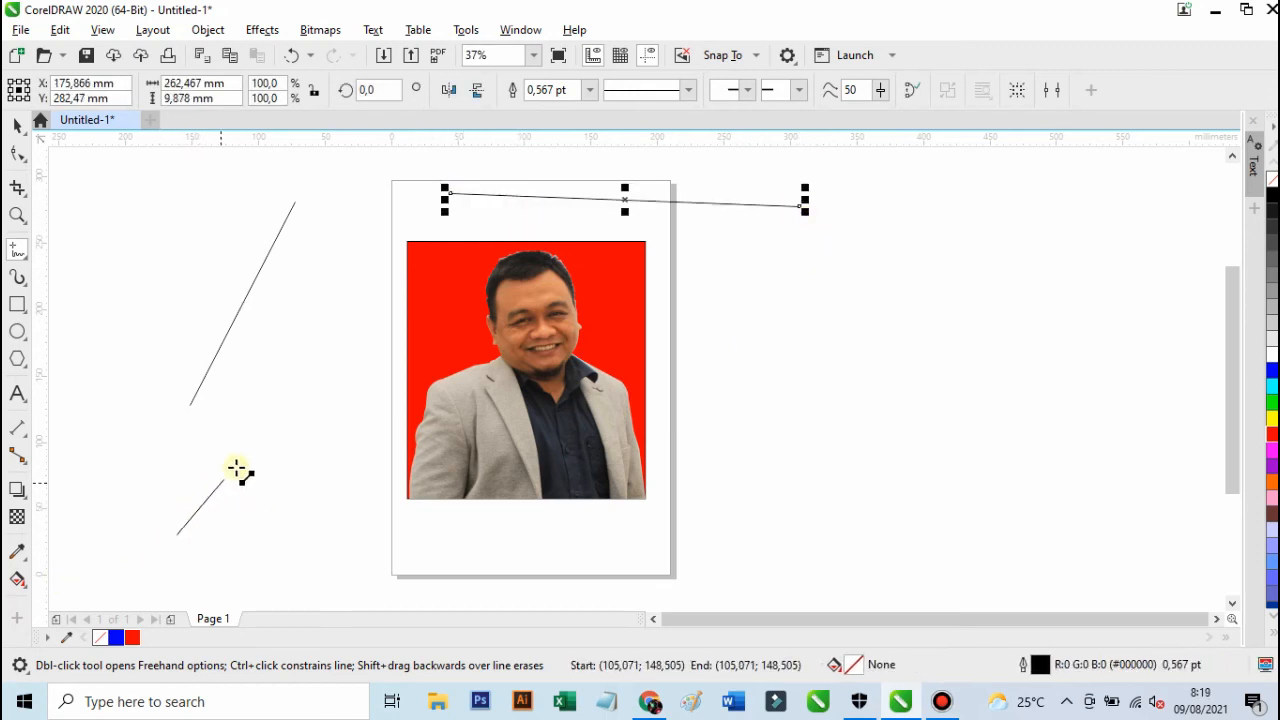
{"action": "left_click", "coordinate": [321, 337]}
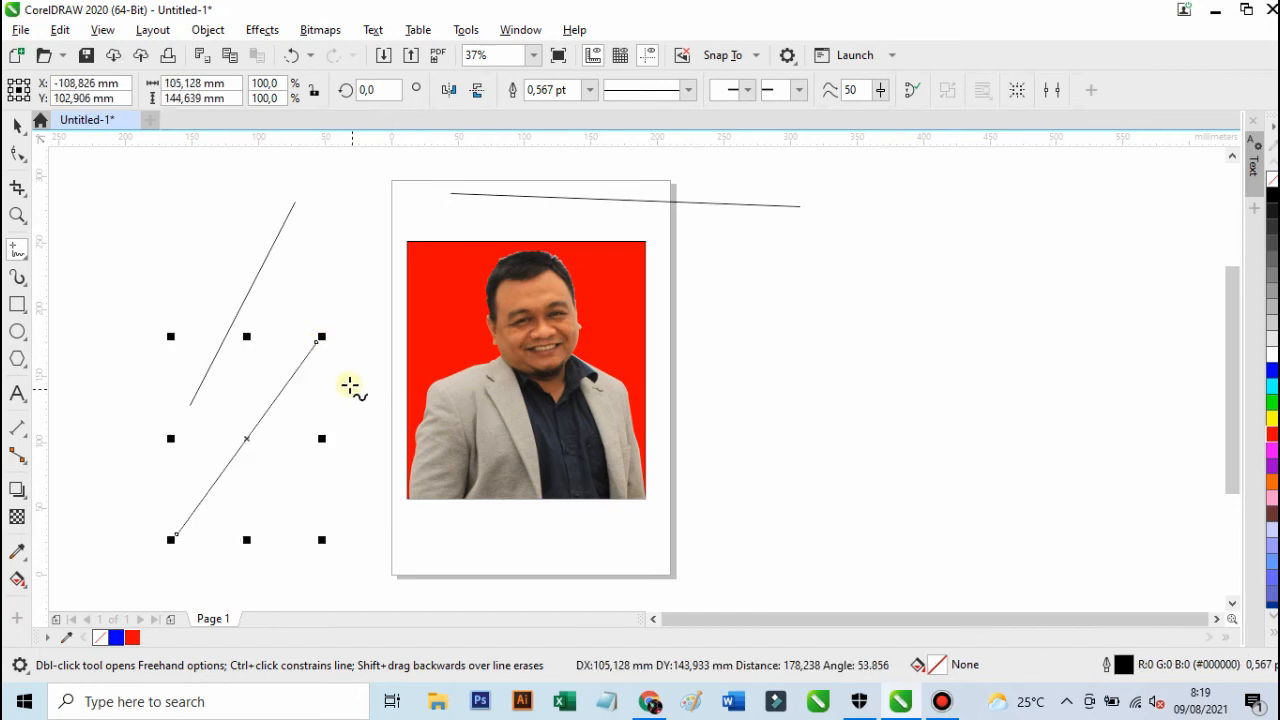
- Delete the three straight practice lines
{"action": "left_click", "coordinate": [17, 126]}
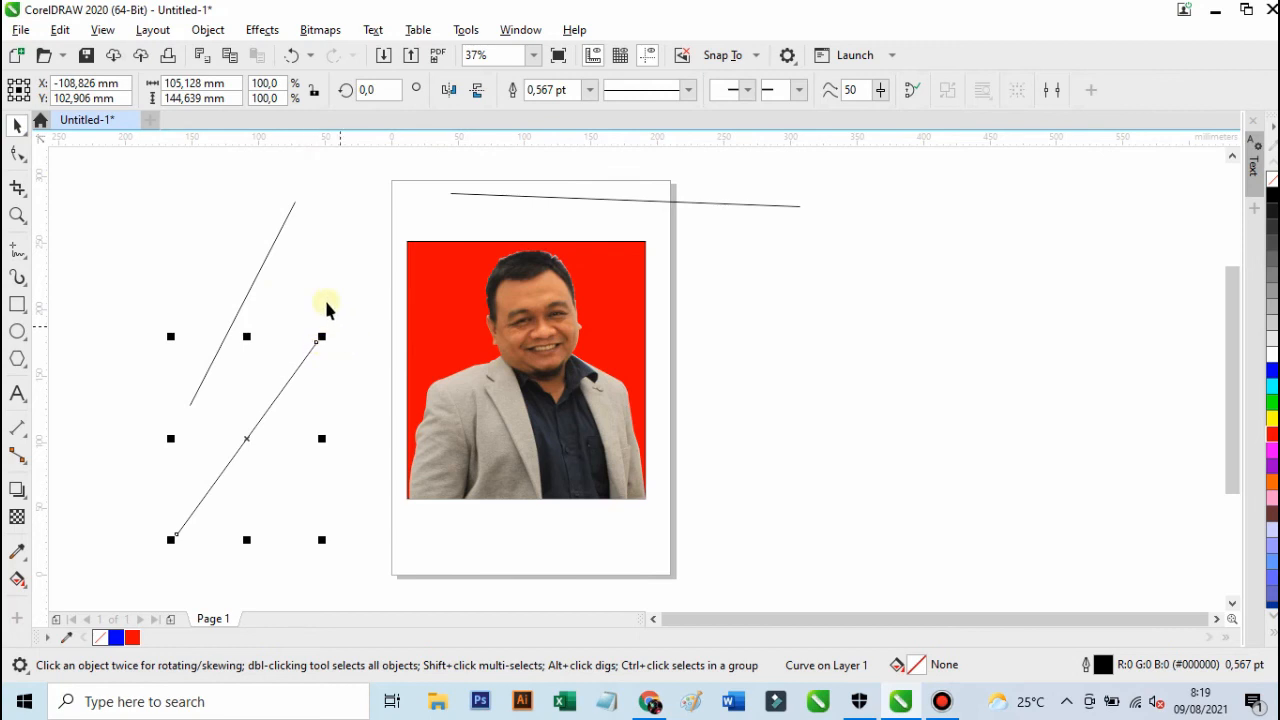
{"action": "key", "text": "Delete"}
{"action": "left_click", "coordinate": [272, 249]}
{"action": "key", "text": "Delete"}
{"action": "left_click", "coordinate": [487, 194]}
{"action": "key", "text": "Delete"}
- Draw a closed wavy Freehand shape about 193 × 245 mm beside the page and delete it
{"action": "left_click", "coordinate": [19, 252]}
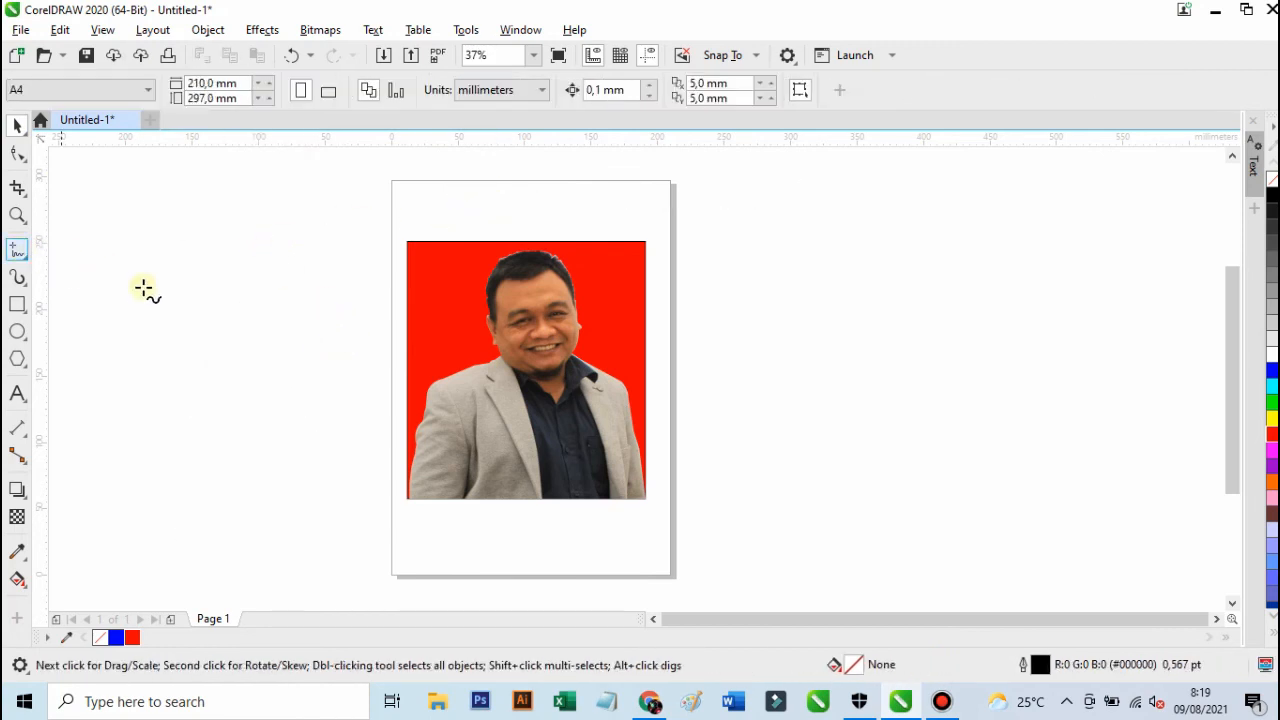
{"action": "mouse_move", "coordinate": [150, 289]}
{"action": "left_mouse_down"}
{"action": "mouse_move", "coordinate": [251, 256]}
{"action": "mouse_move", "coordinate": [316, 248]}
{"action": "mouse_move", "coordinate": [342, 260]}
{"action": "mouse_move", "coordinate": [332, 328]}
{"action": "mouse_move", "coordinate": [232, 466]}
{"action": "mouse_move", "coordinate": [258, 506]}
{"action": "mouse_move", "coordinate": [339, 486]}
{"action": "mouse_move", "coordinate": [377, 446]}
{"action": "mouse_move", "coordinate": [404, 339]}
{"action": "mouse_move", "coordinate": [375, 277]}
{"action": "mouse_move", "coordinate": [370, 290]}
{"action": "mouse_move", "coordinate": [360, 226]}
{"action": "mouse_move", "coordinate": [320, 187]}
{"action": "mouse_move", "coordinate": [189, 195]}
{"action": "mouse_move", "coordinate": [150, 288]}
{"action": "left_mouse_up"}
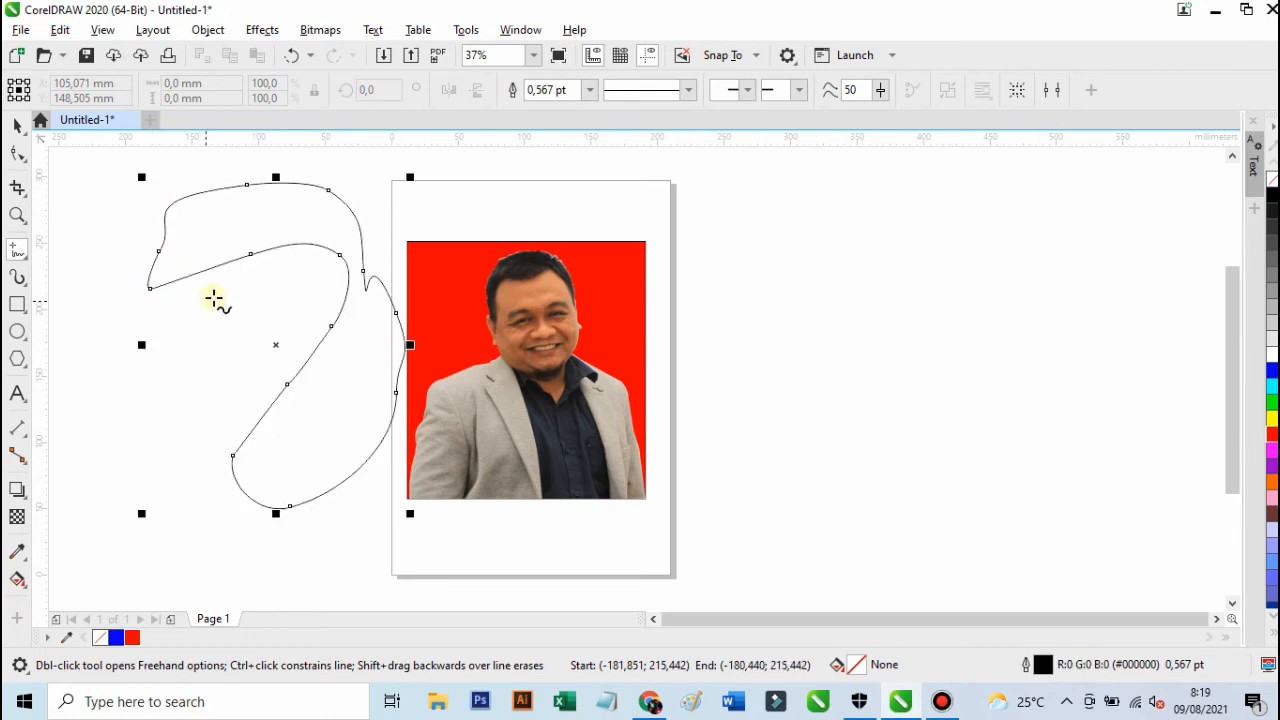
{"action": "left_click", "coordinate": [20, 130]}
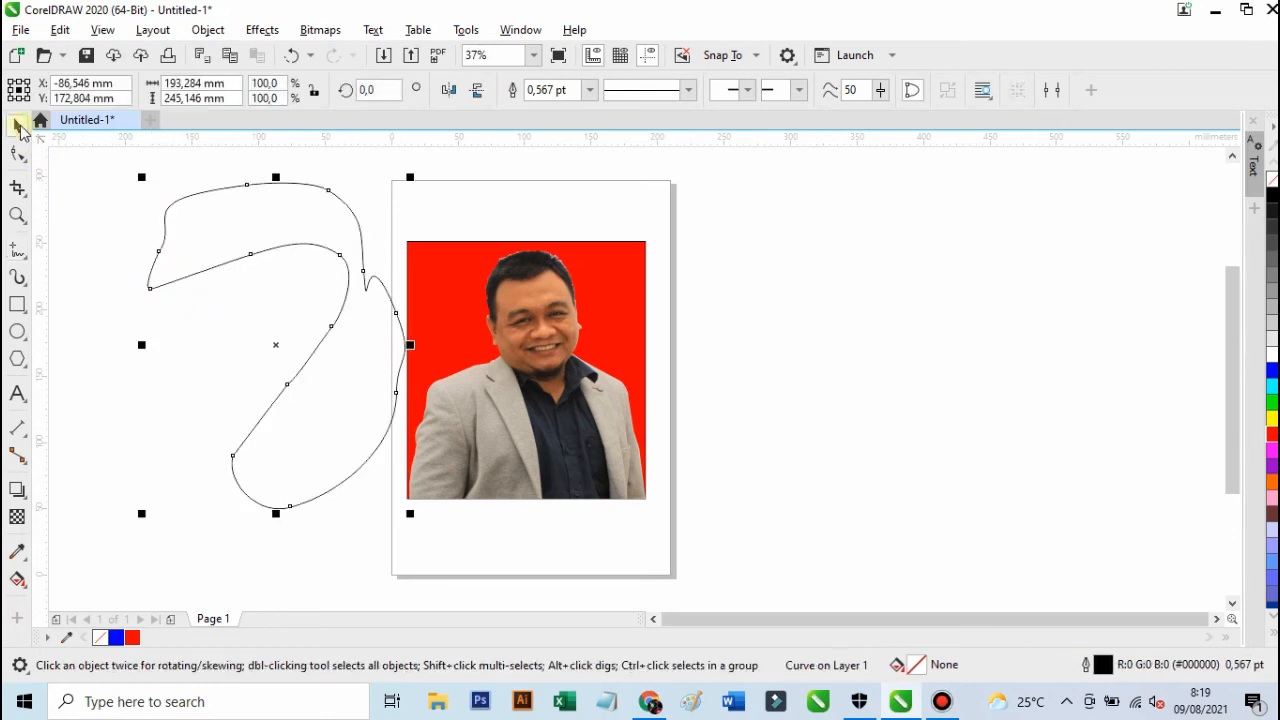
{"action": "key", "text": "Delete"}
- Draw a closed heart outline about 168 × 160 mm beside the page with the Freehand tool
{"action": "left_click", "coordinate": [12, 251]}
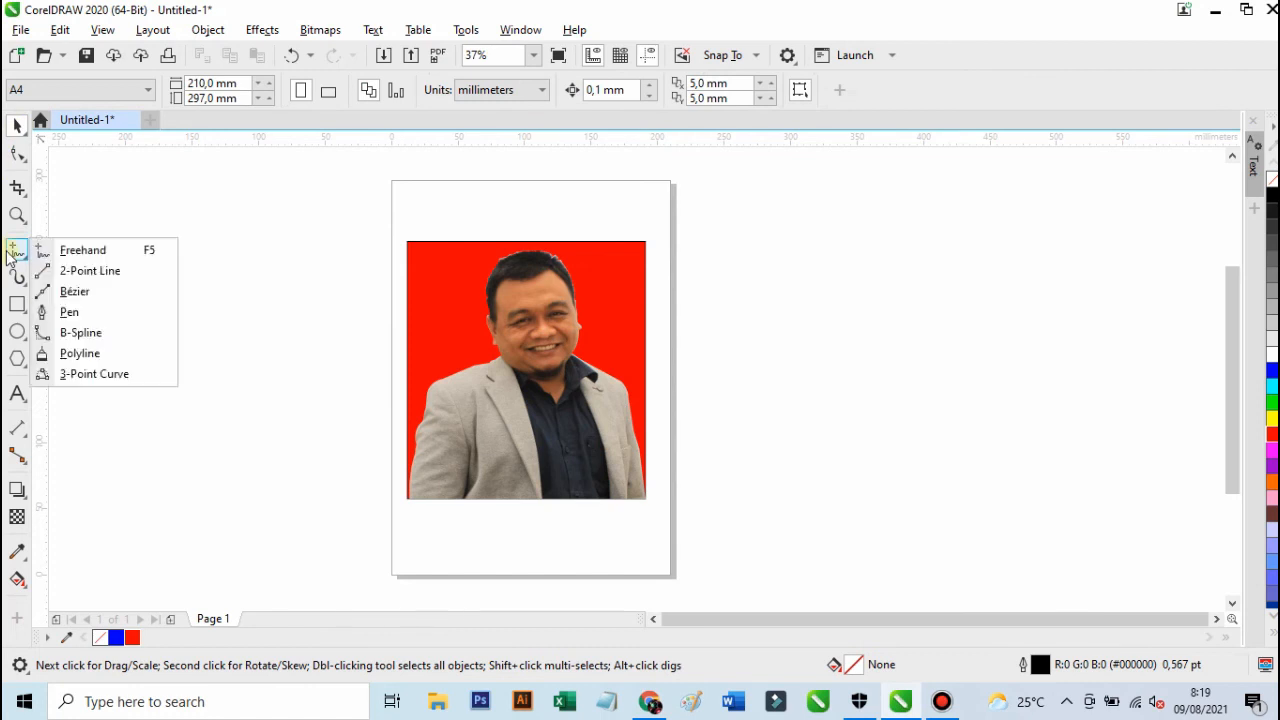
{"action": "left_click", "coordinate": [85, 252]}
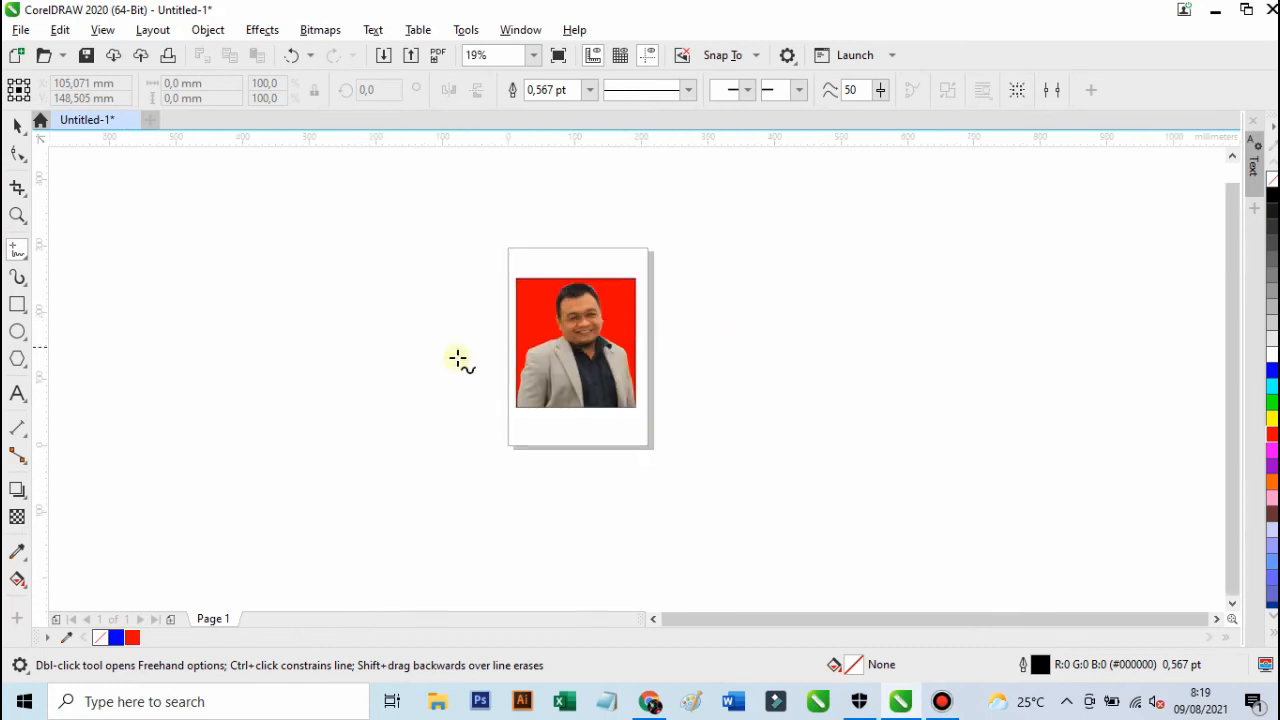
{"action": "scroll", "coordinate": [444, 355], "scroll_direction": "up", "scroll_amount": 2}
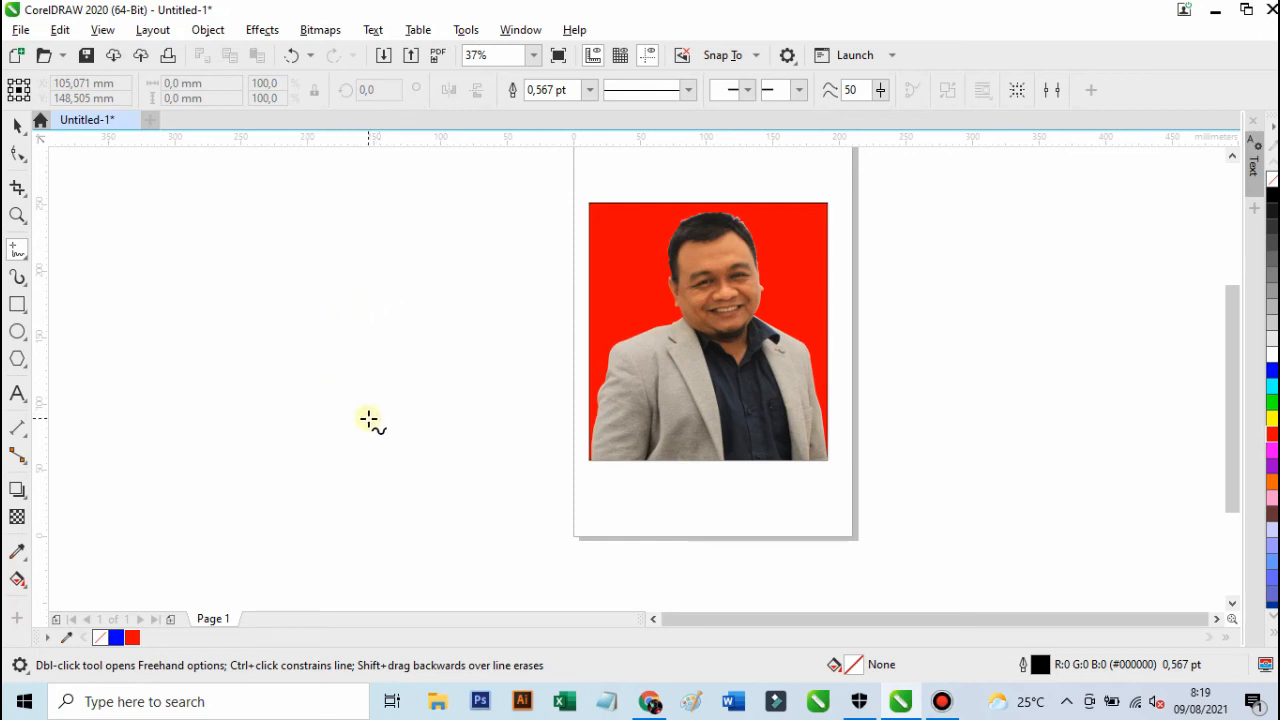
{"action": "mouse_move", "coordinate": [368, 418]}
{"action": "left_mouse_down"}
{"action": "mouse_move", "coordinate": [317, 303]}
{"action": "mouse_move", "coordinate": [342, 231]}
{"action": "mouse_move", "coordinate": [381, 215]}
{"action": "mouse_move", "coordinate": [415, 254]}
{"action": "mouse_move", "coordinate": [489, 207]}
{"action": "mouse_move", "coordinate": [529, 235]}
{"action": "mouse_move", "coordinate": [535, 270]}
{"action": "mouse_move", "coordinate": [449, 379]}
{"action": "mouse_move", "coordinate": [376, 424]}
{"action": "left_mouse_up"}
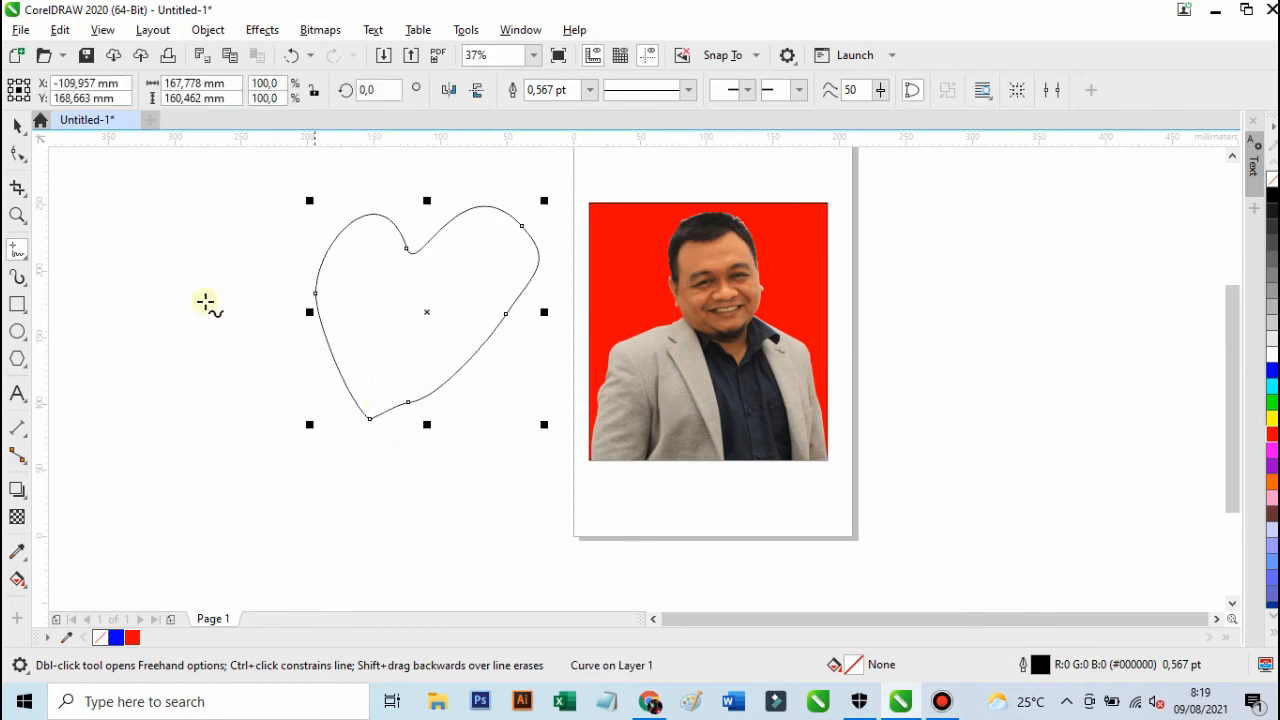
- Smooth the heart with the Shape tool by centering its bottom tip and removing the extra nodes on its side edges
{"action": "scroll", "coordinate": [486, 277], "scroll_direction": "up", "scroll_amount": 1}
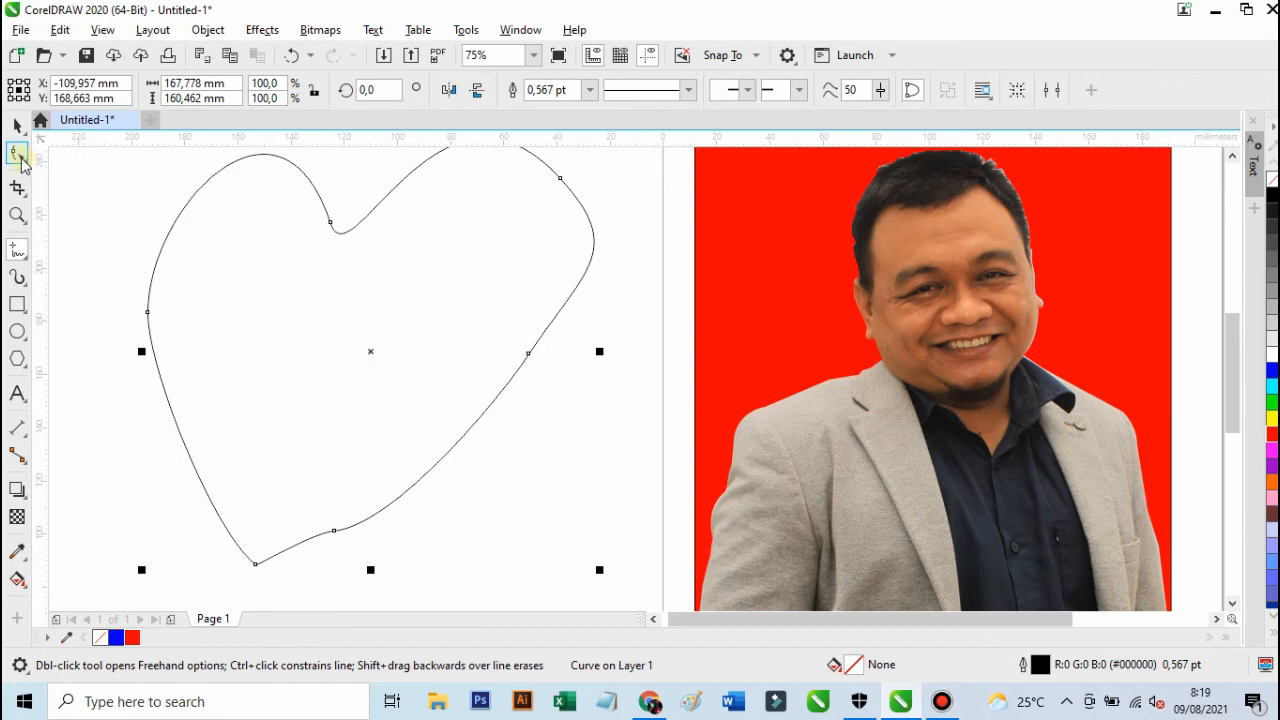
{"action": "left_click", "coordinate": [18, 154]}
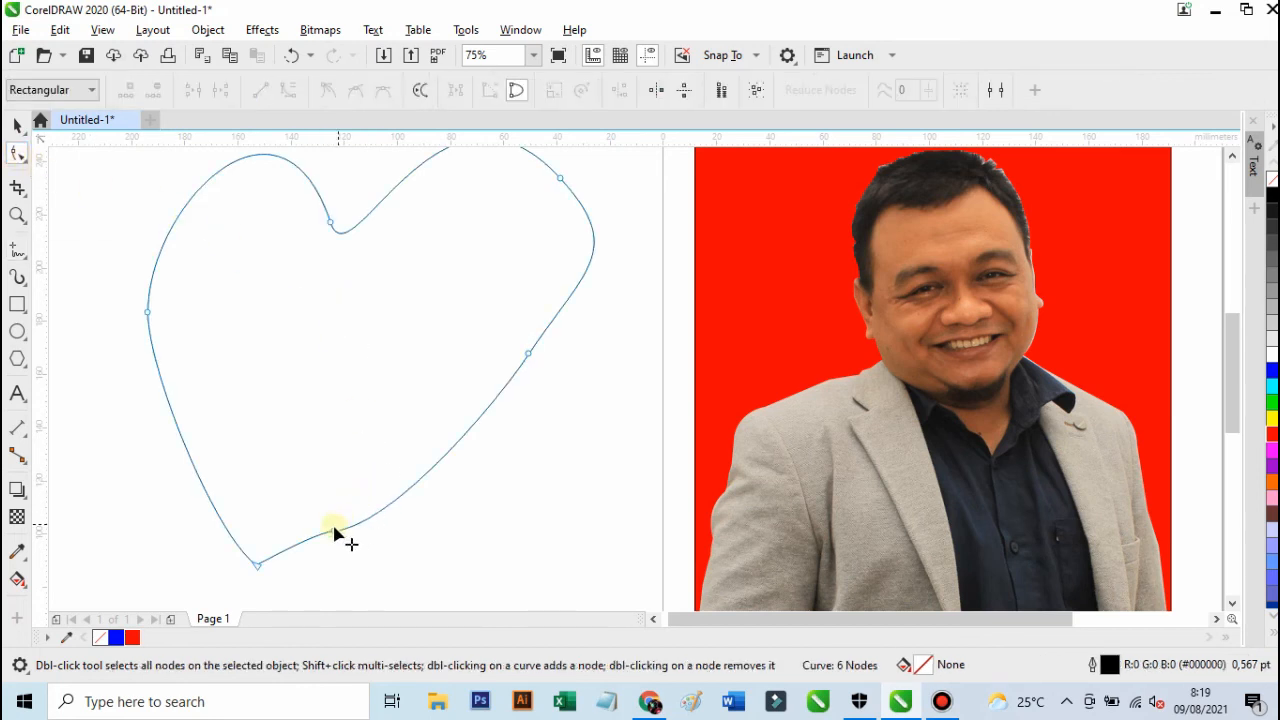
{"action": "left_click_drag", "start_coordinate": [256, 566], "coordinate": [344, 583]}
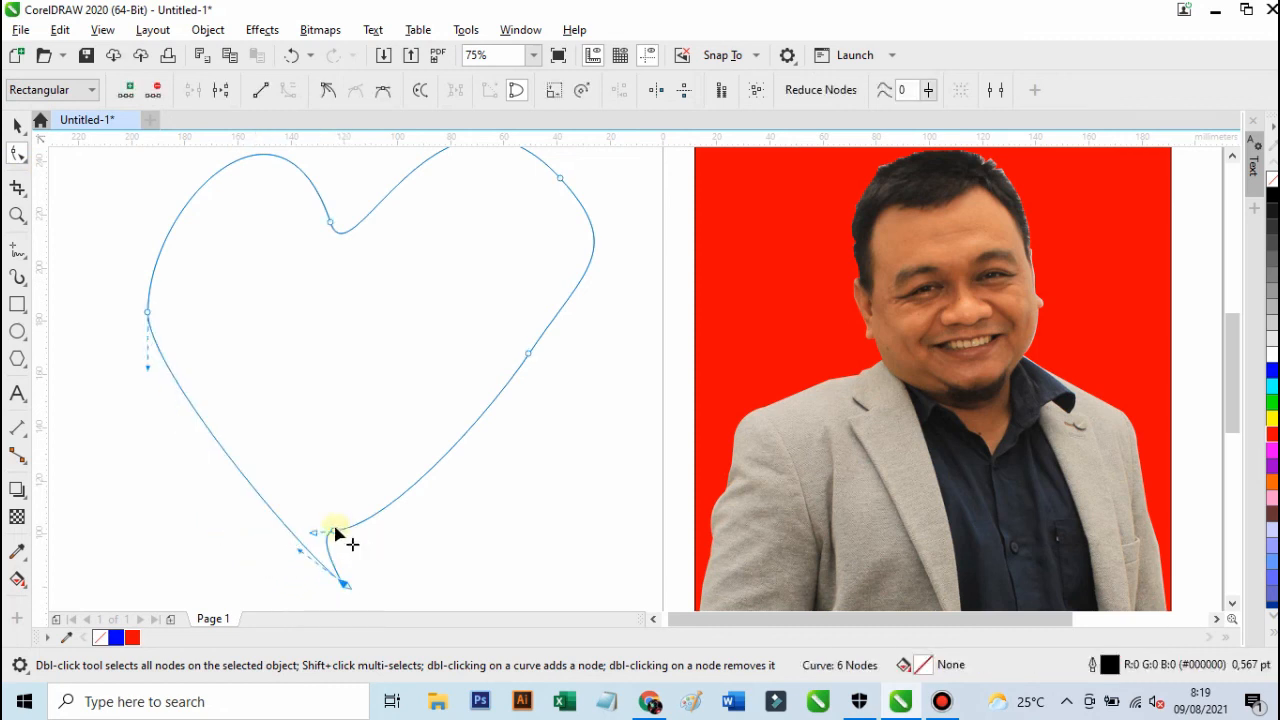
{"action": "double_click", "coordinate": [529, 353]}
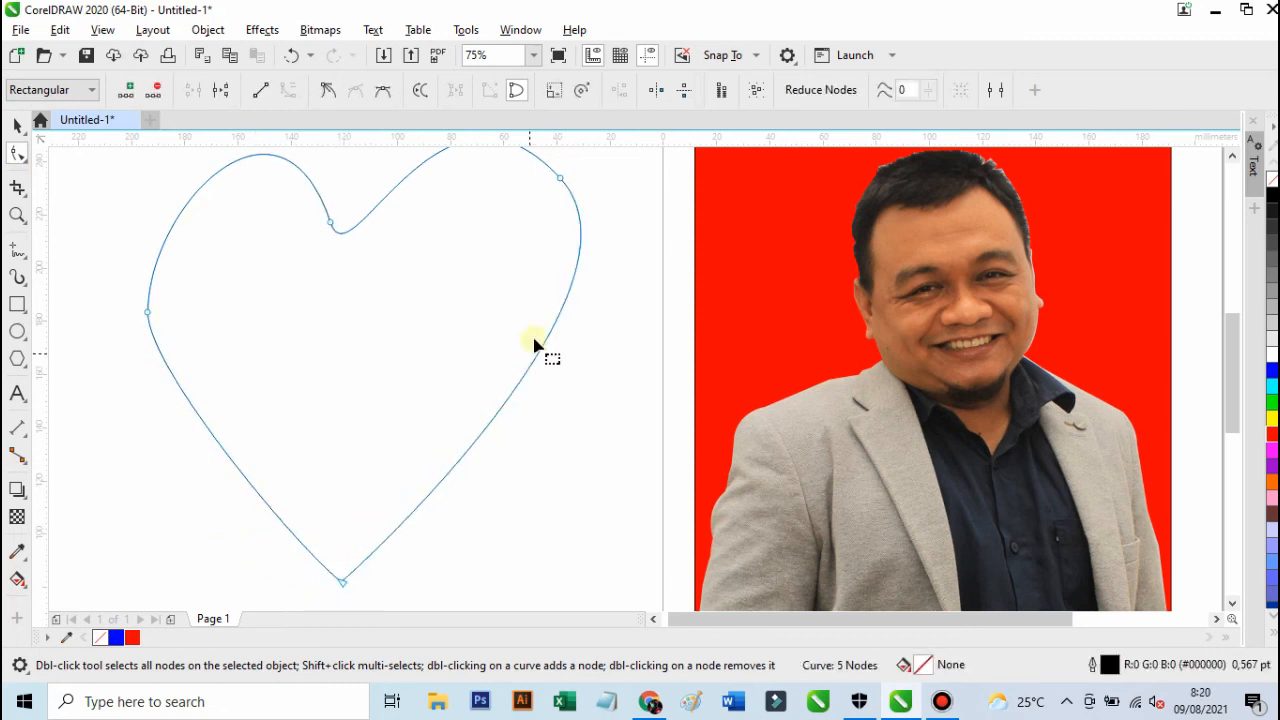
{"action": "double_click", "coordinate": [148, 312]}
{"action": "scroll", "coordinate": [363, 315], "scroll_direction": "down", "scroll_amount": 2}
{"action": "scroll", "coordinate": [363, 300], "scroll_direction": "up", "scroll_amount": 2}
{"action": "scroll", "coordinate": [350, 305], "scroll_direction": "down", "scroll_amount": 2}
- Fill the heart with red, shrink it proportionally to about 115 × 121 mm and keep it beside the page
{"action": "left_click", "coordinate": [14, 127]}
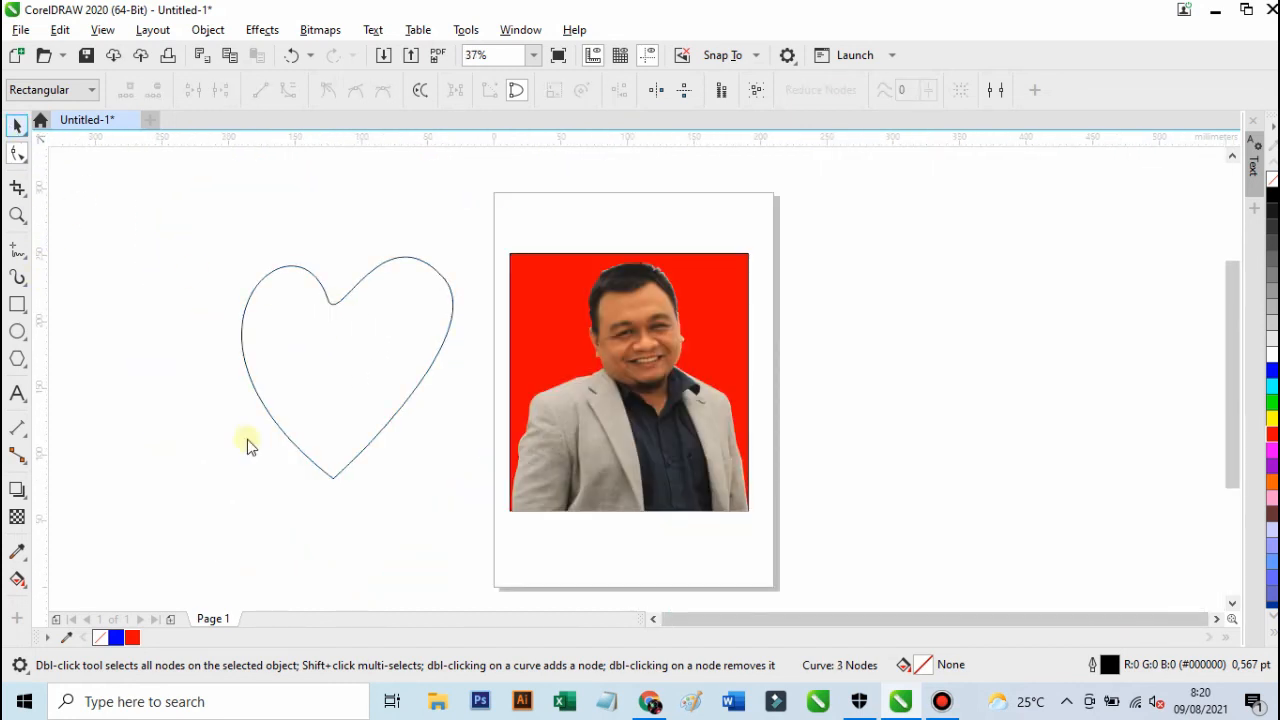
{"action": "left_click", "coordinate": [132, 637]}
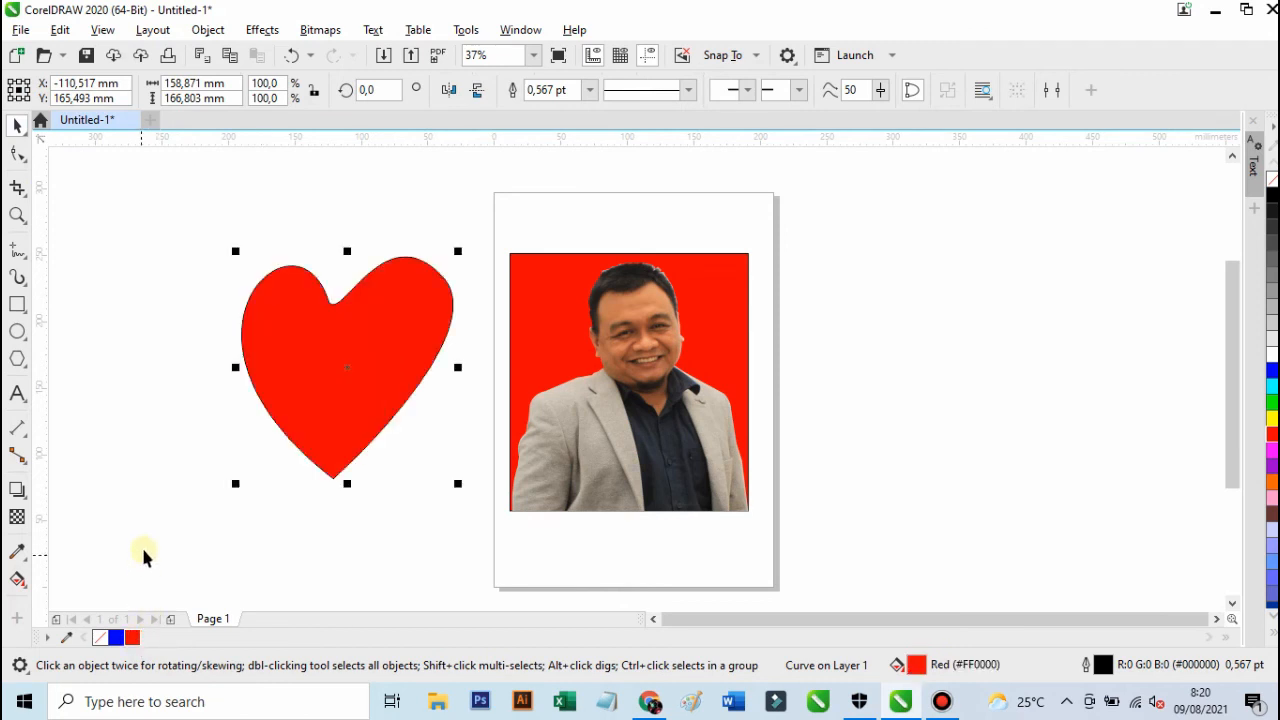
{"action": "left_click", "coordinate": [446, 480]}
{"action": "left_click_drag", "start_coordinate": [446, 480], "coordinate": [400, 415]}
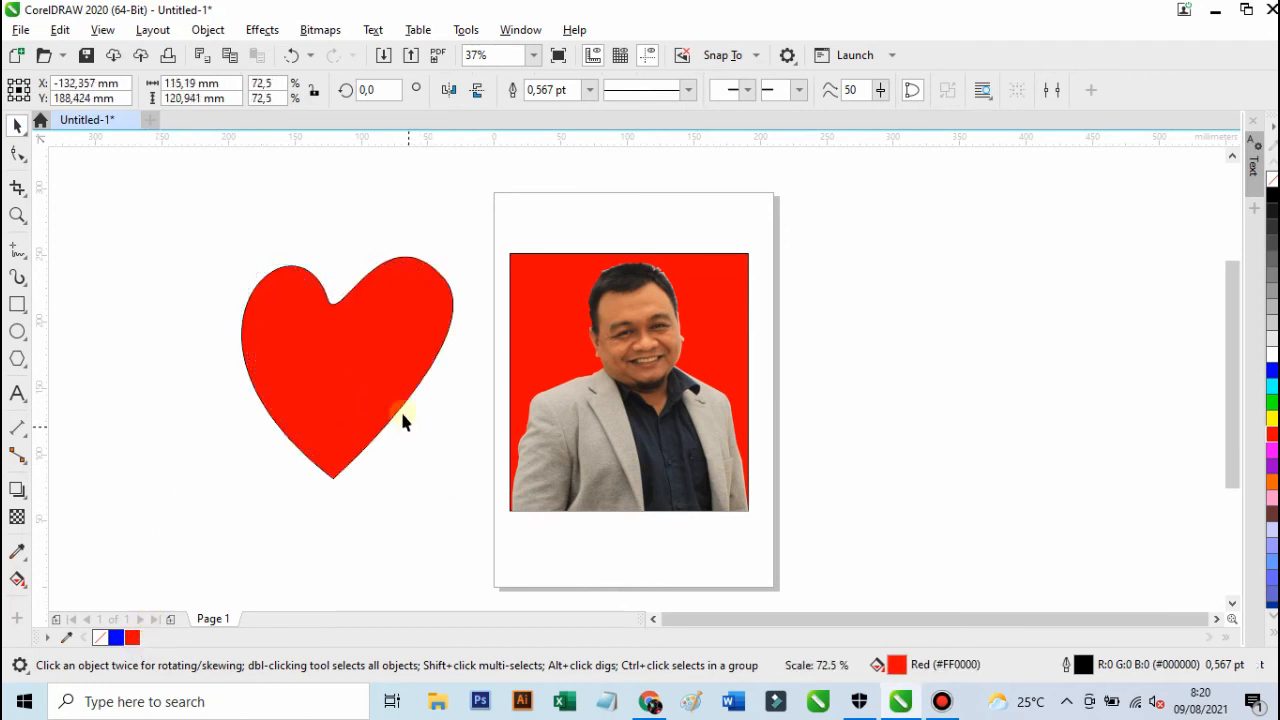
{"action": "left_click_drag", "start_coordinate": [343, 320], "coordinate": [359, 286]}
- Trace the jacket's outer sleeve and shoulder up to the collar with the Freehand tool and check the curve's nodes against the edge
{"action": "left_click", "coordinate": [26, 257]}
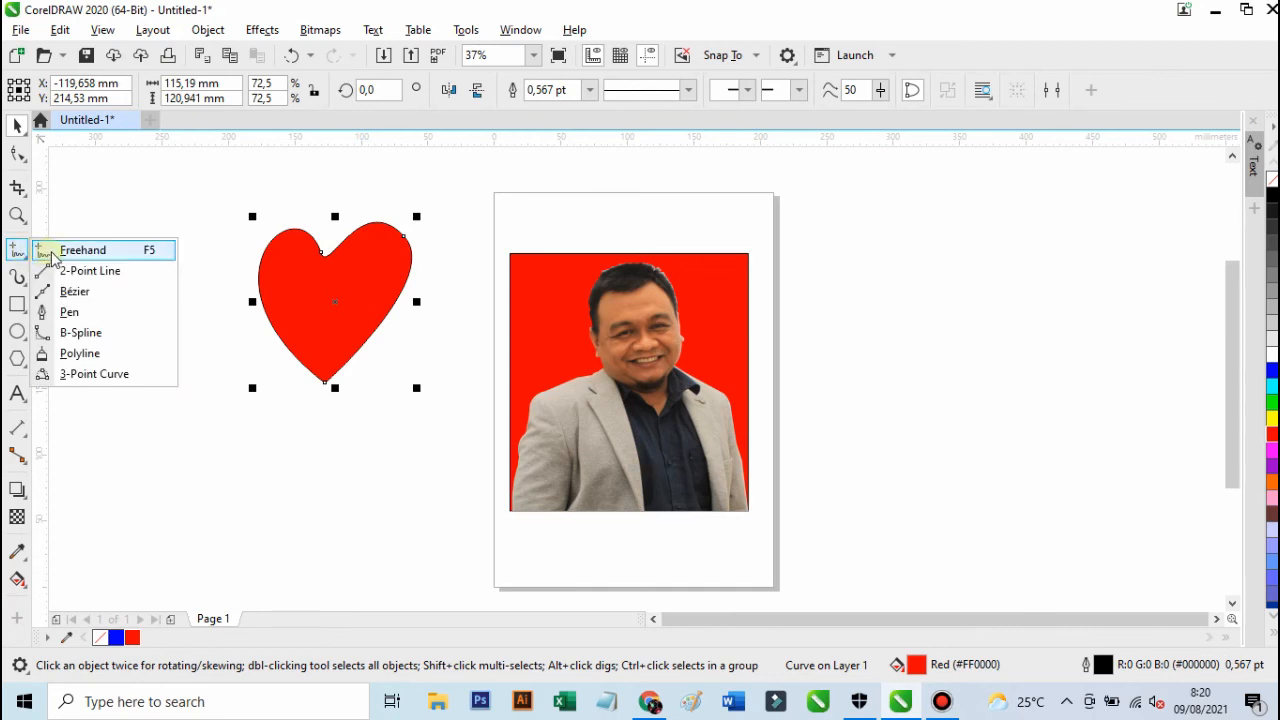
{"action": "left_click", "coordinate": [48, 250]}
{"action": "scroll", "coordinate": [545, 565], "scroll_direction": "up", "scroll_amount": 2}
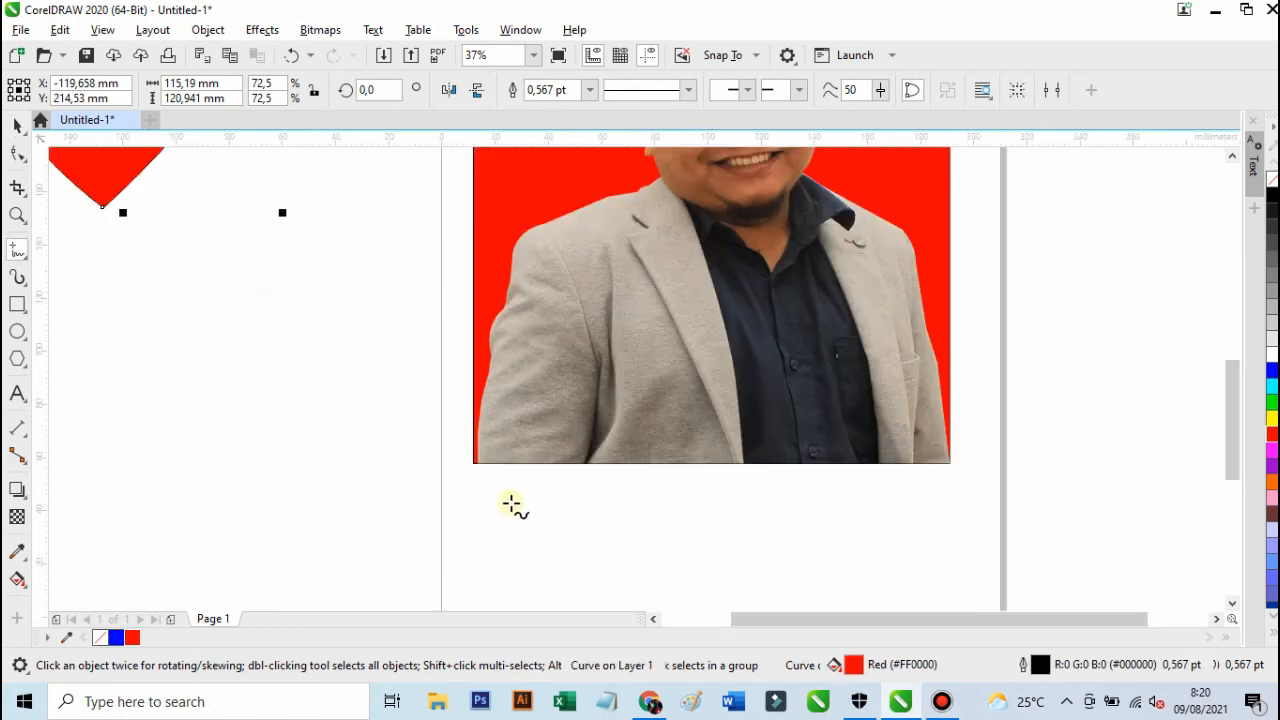
{"action": "mouse_move", "coordinate": [477, 461]}
{"action": "left_mouse_down"}
{"action": "mouse_move", "coordinate": [517, 241]}
{"action": "mouse_move", "coordinate": [662, 182]}
{"action": "left_mouse_up"}
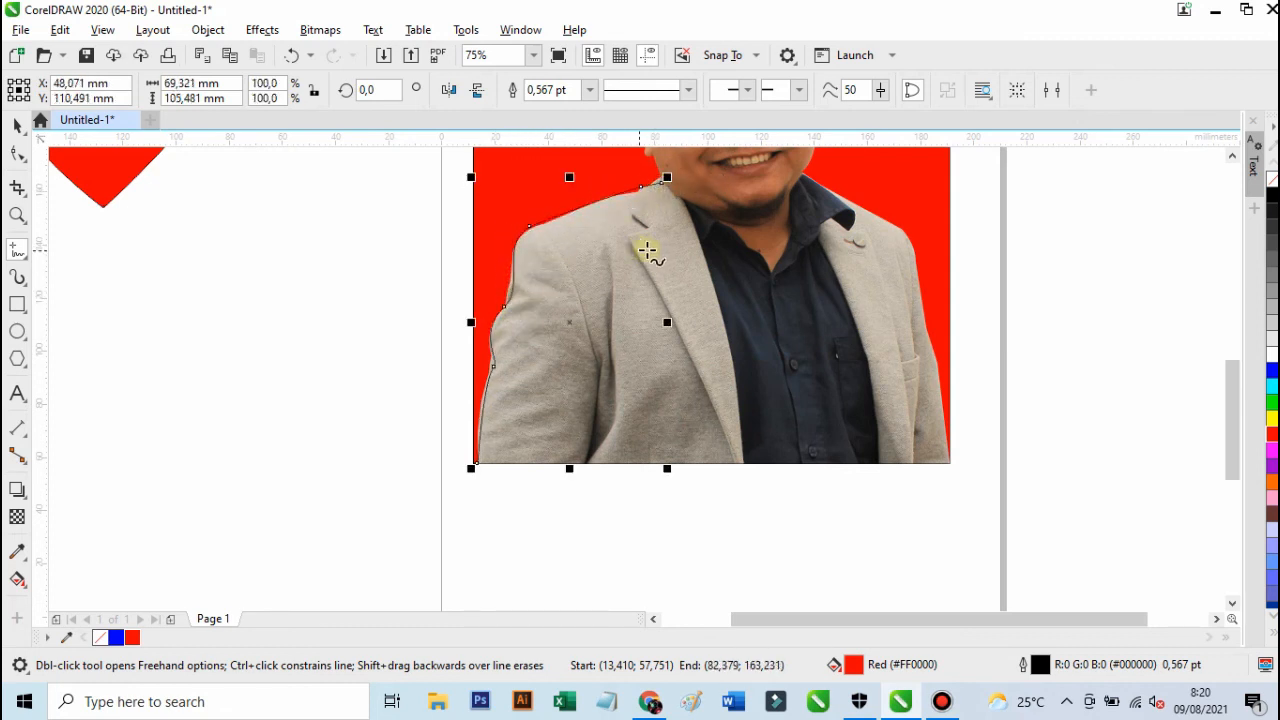
{"action": "left_click", "coordinate": [15, 127]}
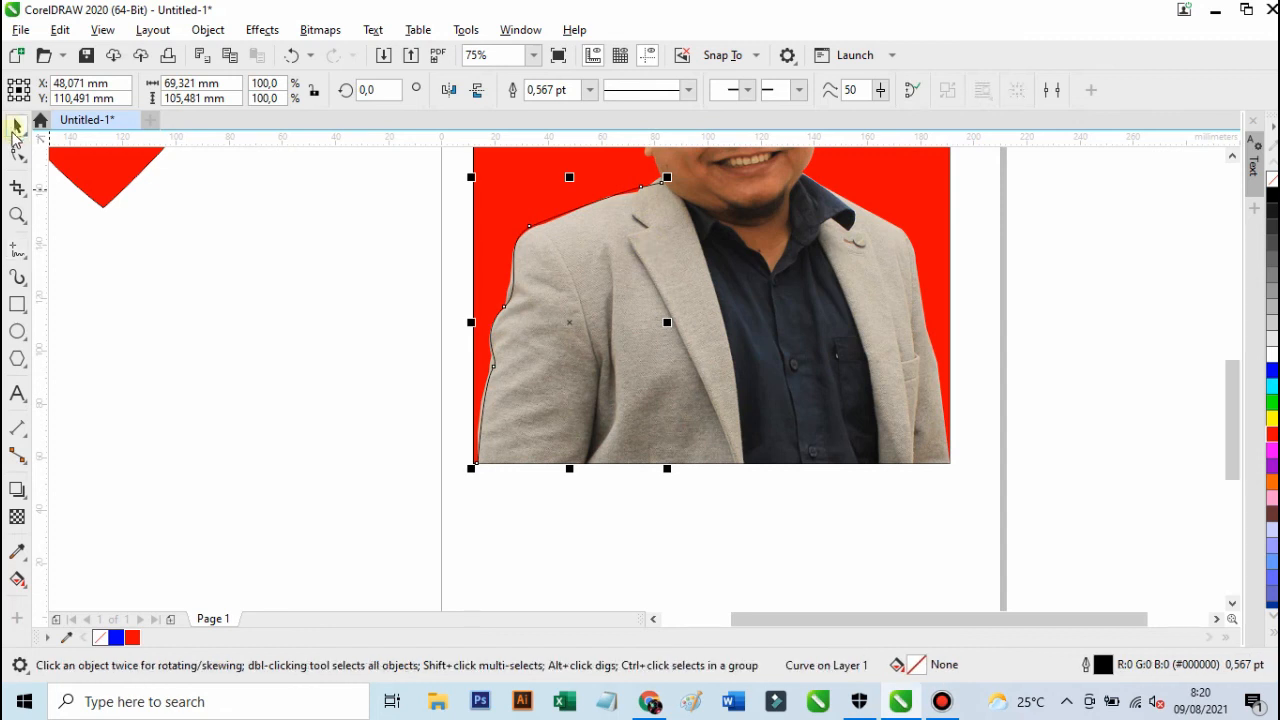
{"action": "left_click", "coordinate": [17, 154]}
{"action": "scroll", "coordinate": [632, 186], "scroll_direction": "up", "scroll_amount": 5}
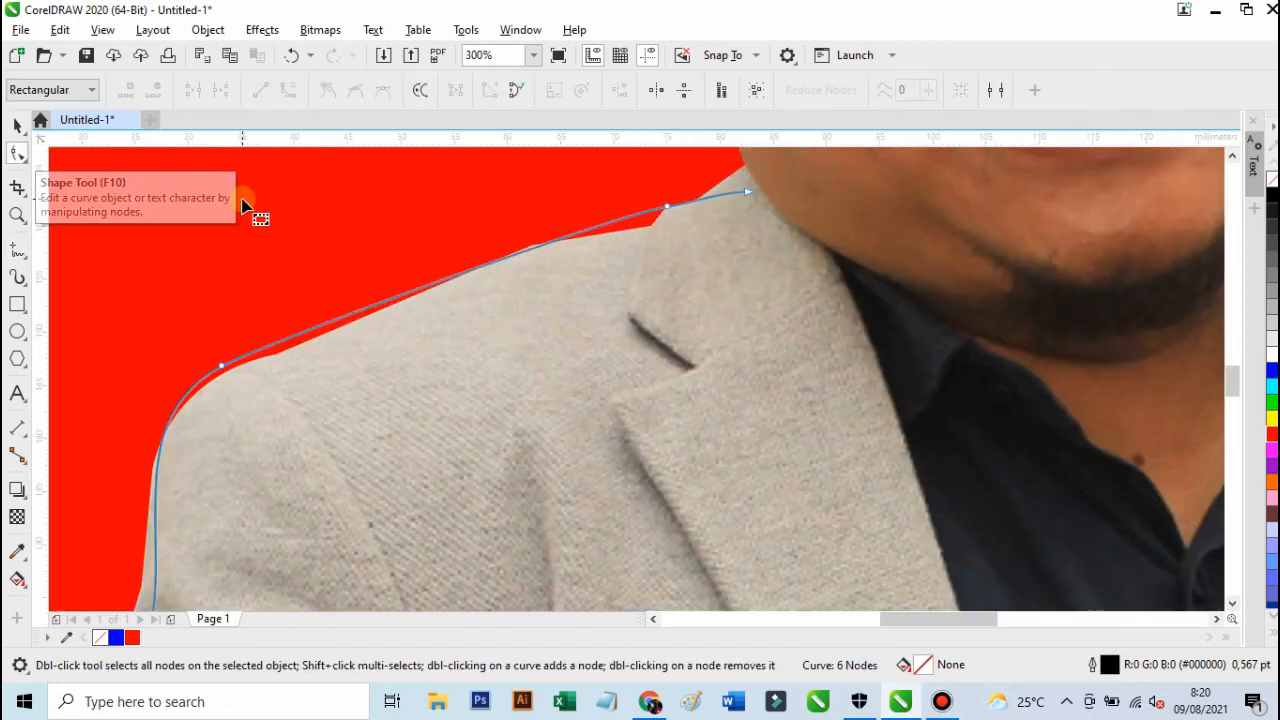
{"action": "scroll", "coordinate": [251, 209], "scroll_direction": "down", "scroll_amount": 5}
- Delete the freehand trace along the jacket's sleeve and shoulder
{"action": "left_click", "coordinate": [15, 126]}
{"action": "scroll", "coordinate": [328, 287], "scroll_direction": "down", "scroll_amount": 1}
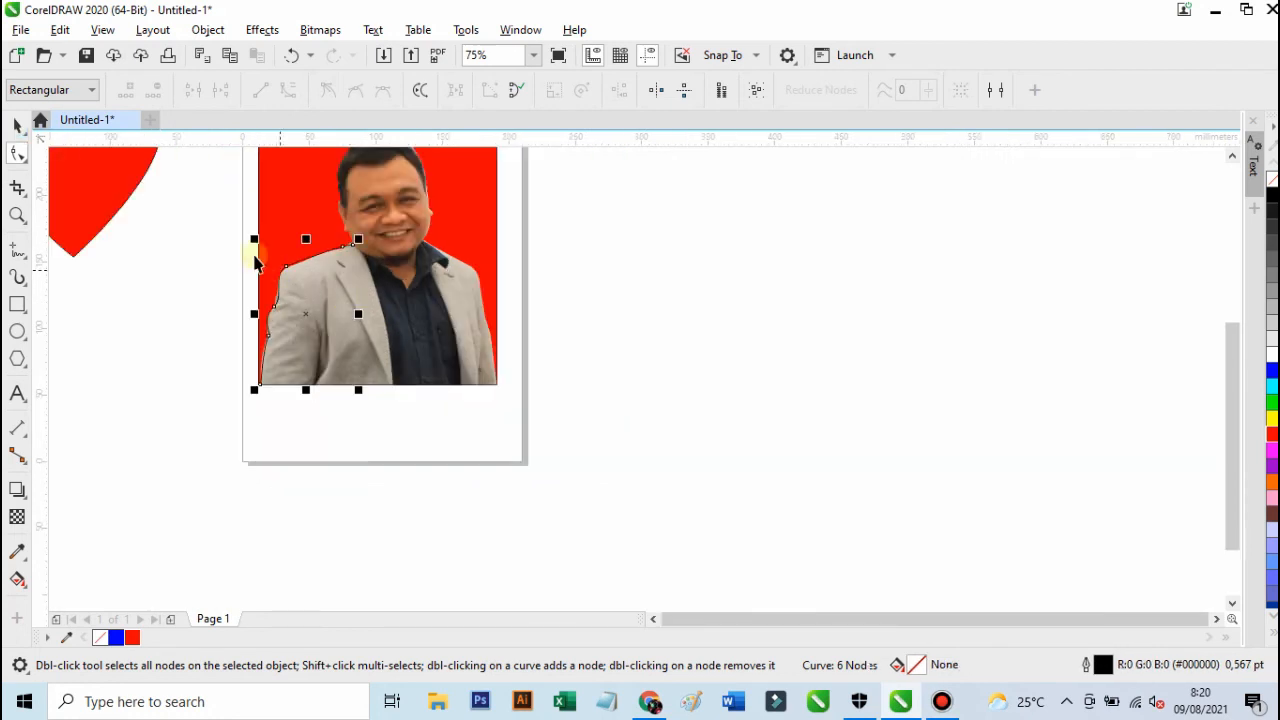
{"action": "scroll", "coordinate": [236, 236], "scroll_direction": "up", "scroll_amount": 1}
{"action": "key", "text": "Delete"}
{"action": "scroll", "coordinate": [280, 276], "scroll_direction": "down", "scroll_amount": 2}
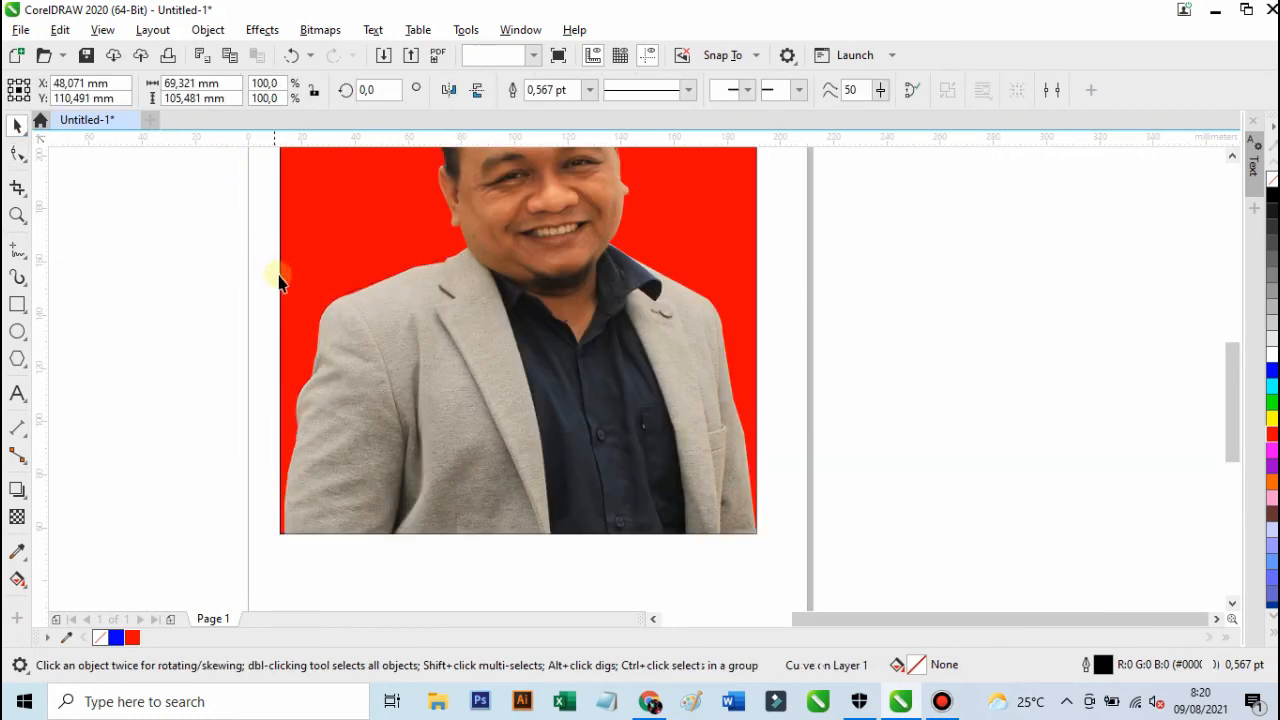
{"action": "scroll", "coordinate": [225, 204], "scroll_direction": "up", "scroll_amount": 1}
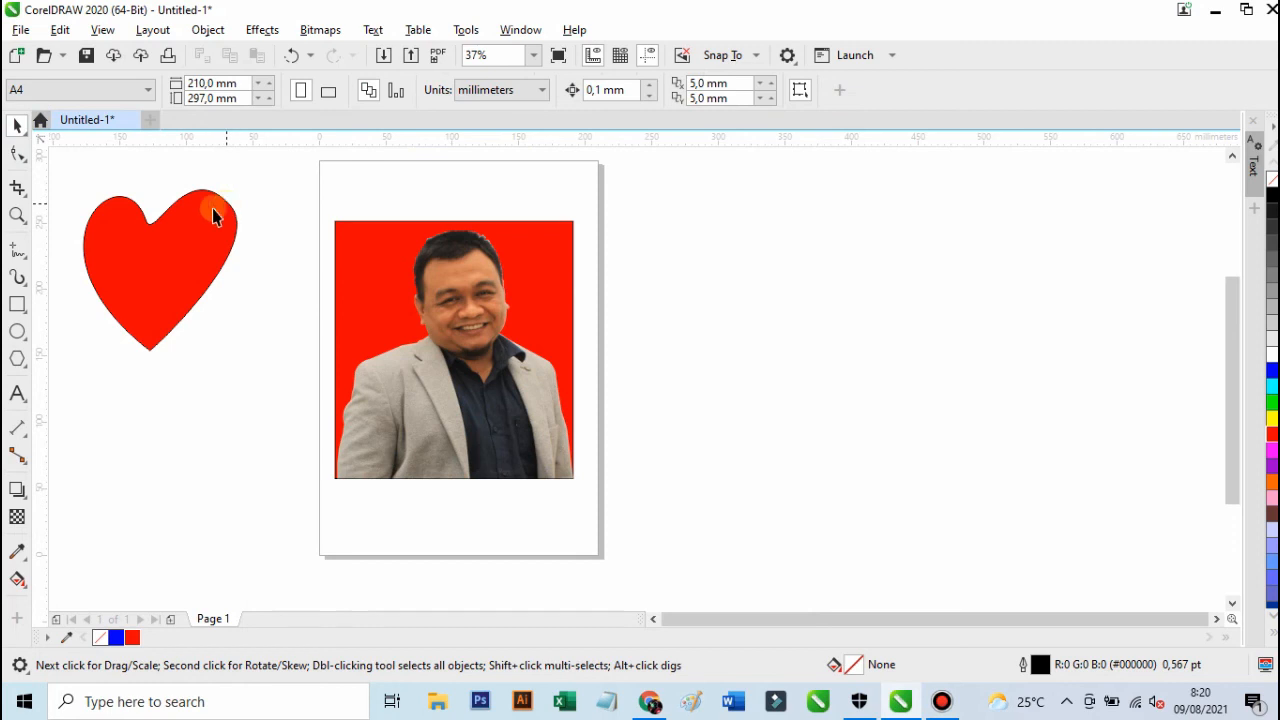
- Sketch a cartoon face outline about 144 × 135 mm to the right of the page with the Freehand tool and add two closed eyes
{"action": "left_click", "coordinate": [20, 256]}
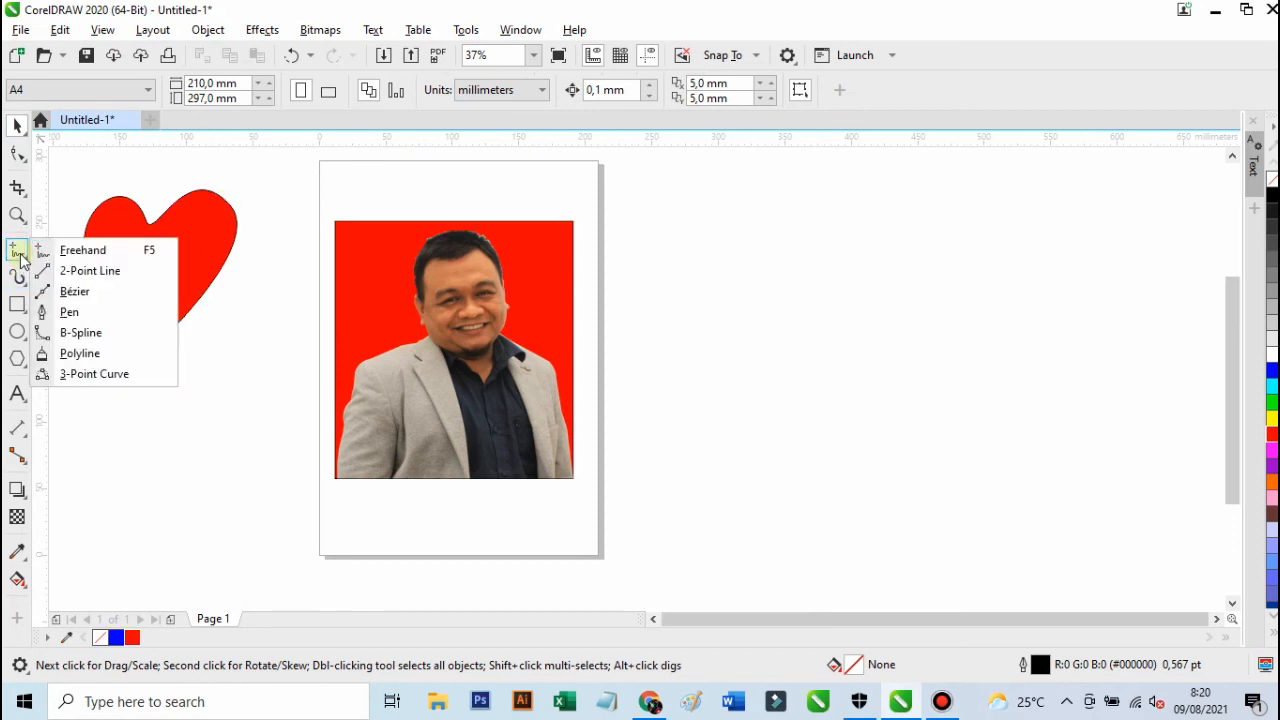
{"action": "left_click", "coordinate": [80, 251]}
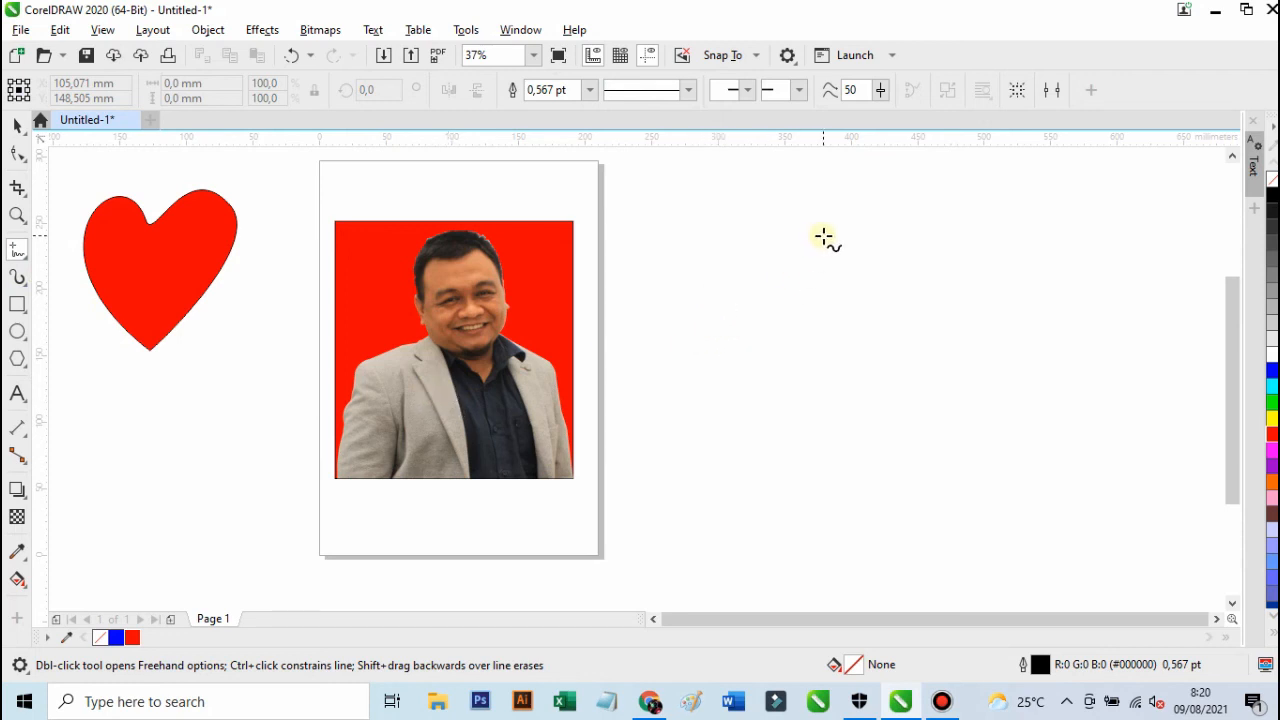
{"action": "mouse_move", "coordinate": [822, 228]}
{"action": "left_mouse_down"}
{"action": "mouse_move", "coordinate": [706, 263]}
{"action": "mouse_move", "coordinate": [741, 362]}
{"action": "mouse_move", "coordinate": [882, 353]}
{"action": "mouse_move", "coordinate": [887, 288]}
{"action": "mouse_move", "coordinate": [823, 229]}
{"action": "left_mouse_up"}
{"action": "mouse_move", "coordinate": [741, 247]}
{"action": "left_mouse_down"}
{"action": "mouse_move", "coordinate": [780, 290]}
{"action": "mouse_move", "coordinate": [778, 249]}
{"action": "mouse_move", "coordinate": [741, 247]}
{"action": "left_mouse_up"}
{"action": "mouse_move", "coordinate": [823, 228]}
{"action": "left_mouse_down"}
{"action": "mouse_move", "coordinate": [829, 292]}
{"action": "mouse_move", "coordinate": [868, 289]}
{"action": "mouse_move", "coordinate": [859, 253]}
{"action": "mouse_move", "coordinate": [825, 240]}
{"action": "left_mouse_up"}
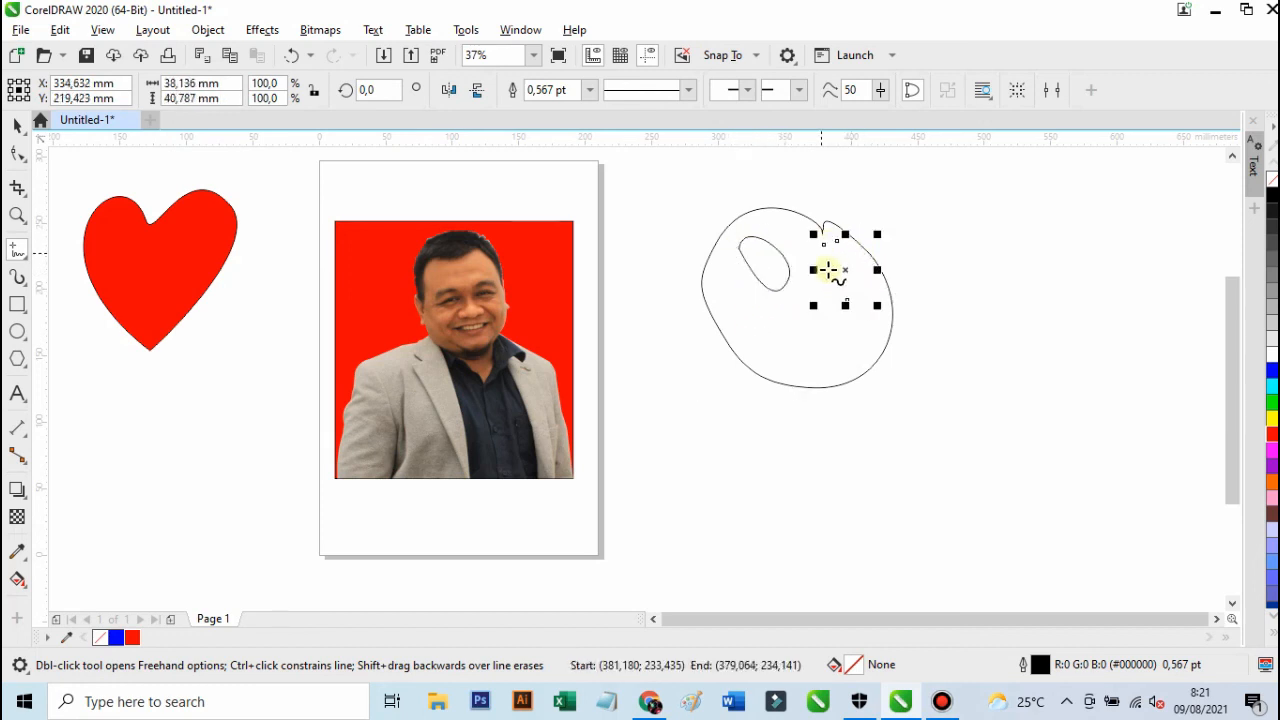
- Draw a small nose, a smiling mouth, spiky hair and two pointed ears on the cartoon face with the Freehand tool
{"action": "mouse_move", "coordinate": [797, 298]}
{"action": "left_mouse_down"}
{"action": "mouse_move", "coordinate": [785, 338]}
{"action": "mouse_move", "coordinate": [869, 333]}
{"action": "mouse_move", "coordinate": [848, 359]}
{"action": "mouse_move", "coordinate": [809, 371]}
{"action": "mouse_move", "coordinate": [757, 335]}
{"action": "left_mouse_up"}
{"action": "mouse_move", "coordinate": [740, 249]}
{"action": "left_mouse_down"}
{"action": "mouse_move", "coordinate": [689, 213]}
{"action": "mouse_move", "coordinate": [741, 203]}
{"action": "mouse_move", "coordinate": [749, 184]}
{"action": "mouse_move", "coordinate": [793, 168]}
{"action": "mouse_move", "coordinate": [868, 182]}
{"action": "mouse_move", "coordinate": [889, 200]}
{"action": "mouse_move", "coordinate": [871, 250]}
{"action": "mouse_move", "coordinate": [832, 221]}
{"action": "mouse_move", "coordinate": [817, 235]}
{"action": "mouse_move", "coordinate": [772, 208]}
{"action": "mouse_move", "coordinate": [712, 245]}
{"action": "left_mouse_up"}
{"action": "mouse_move", "coordinate": [893, 286]}
{"action": "left_mouse_down"}
{"action": "mouse_move", "coordinate": [931, 271]}
{"action": "mouse_move", "coordinate": [898, 350]}
{"action": "mouse_move", "coordinate": [893, 306]}
{"action": "left_mouse_up"}
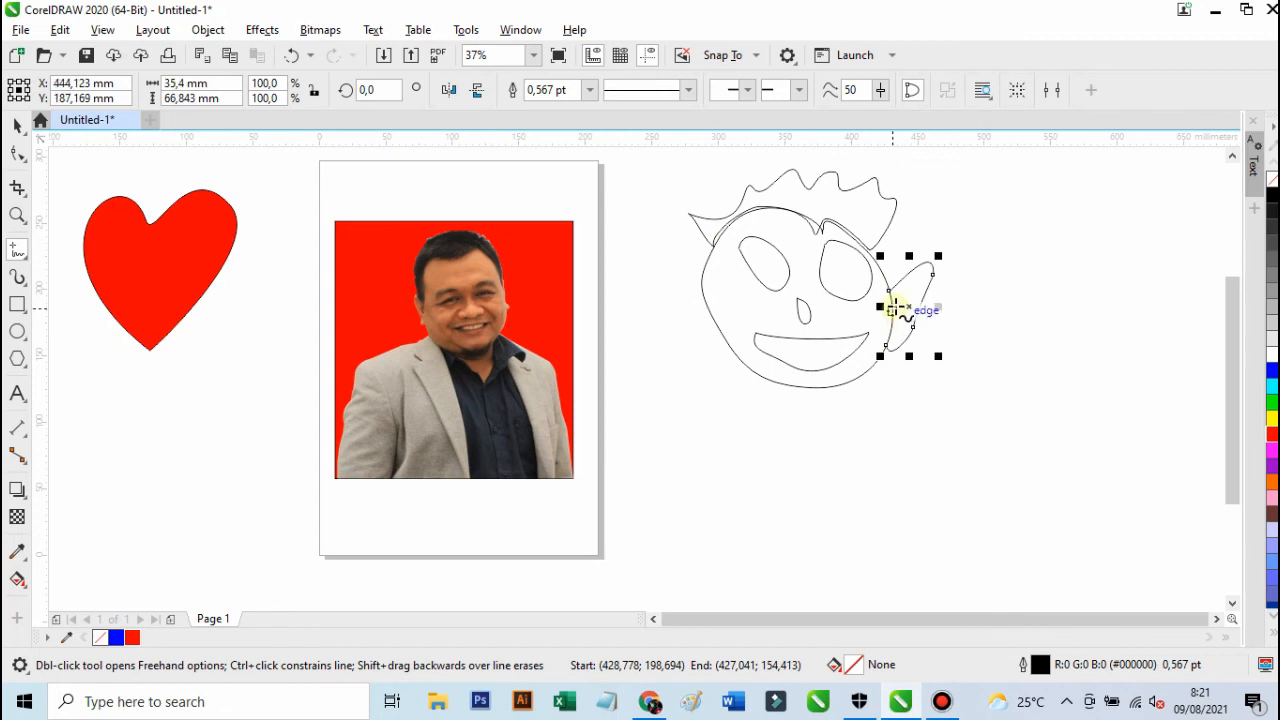
{"action": "mouse_move", "coordinate": [694, 266]}
{"action": "left_mouse_down"}
{"action": "mouse_move", "coordinate": [680, 289]}
{"action": "mouse_move", "coordinate": [727, 338]}
{"action": "left_mouse_up"}
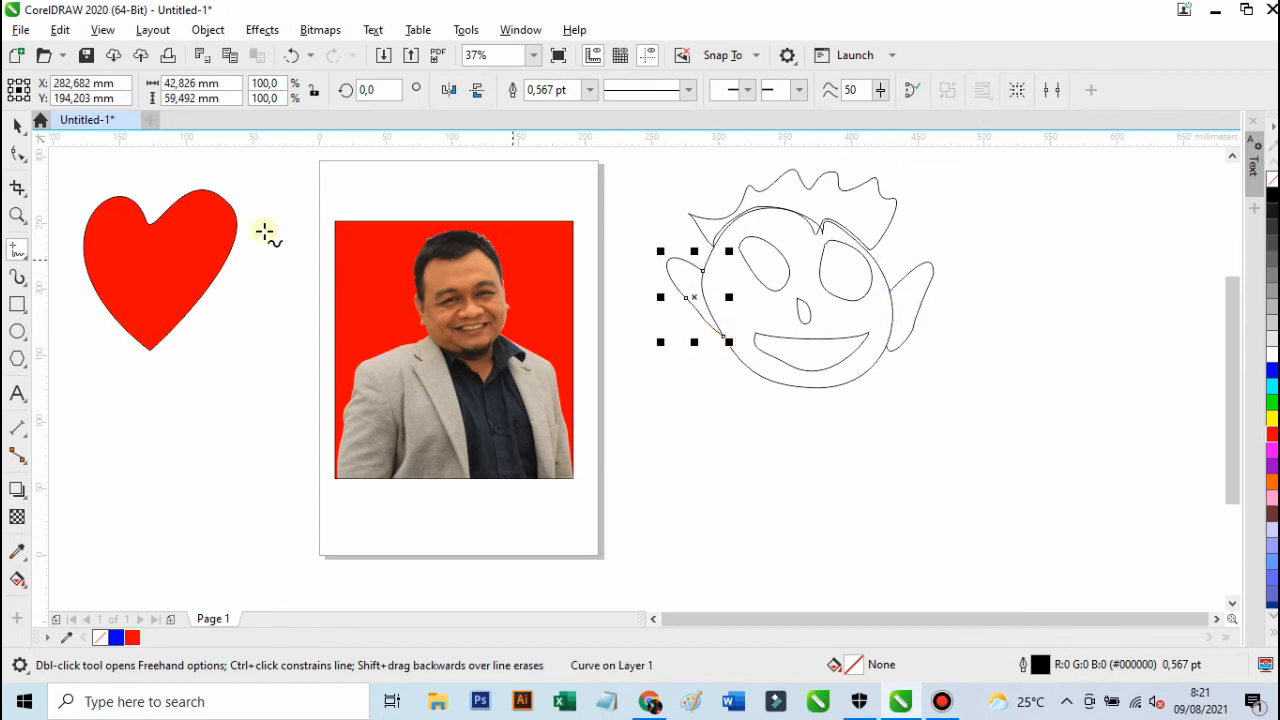
- Select the cartoon face's outline and examine its nodes with the Shape tool
{"action": "left_click", "coordinate": [16, 126]}
{"action": "scroll", "coordinate": [903, 265], "scroll_direction": "up", "scroll_amount": 2}
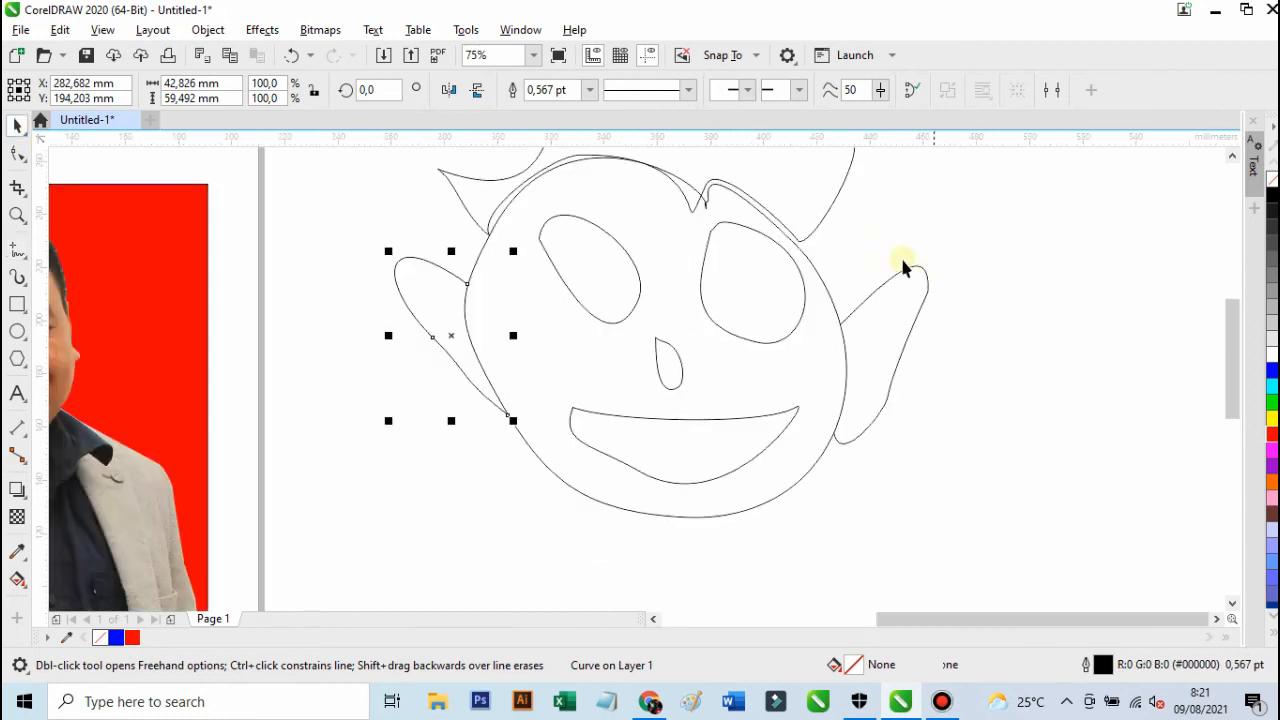
{"action": "left_click", "coordinate": [804, 320]}
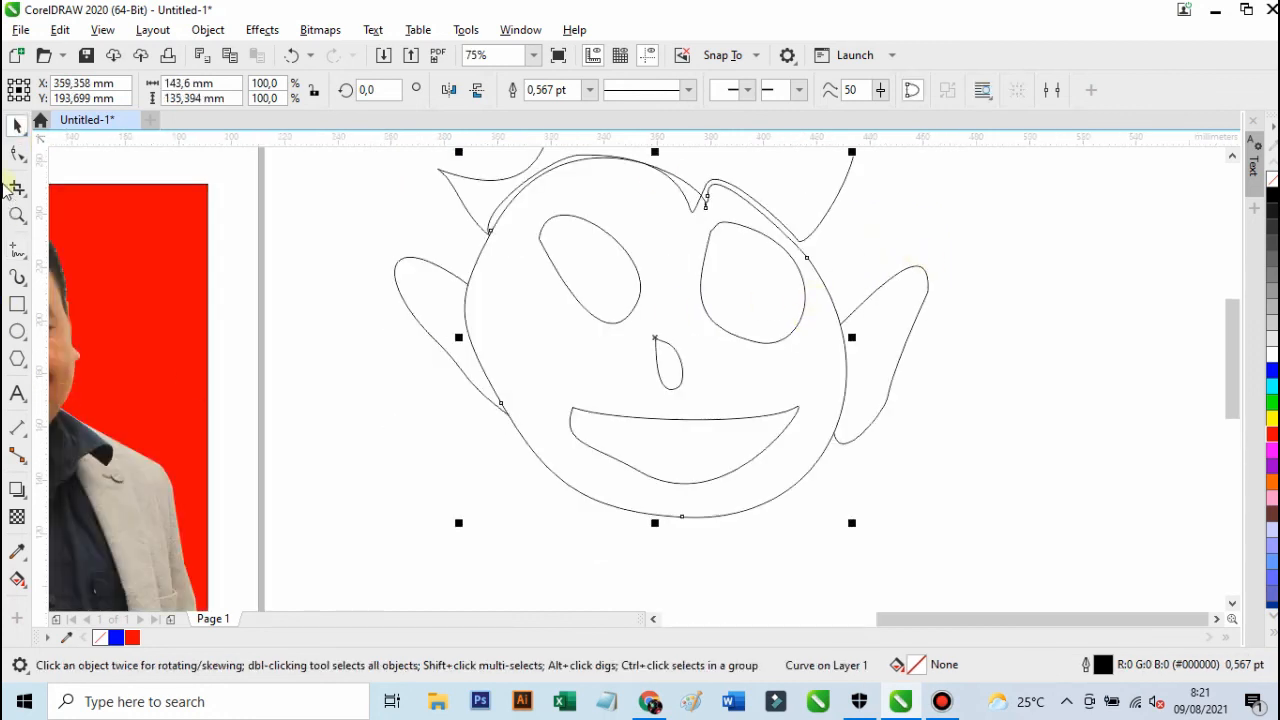
{"action": "left_click", "coordinate": [16, 155]}
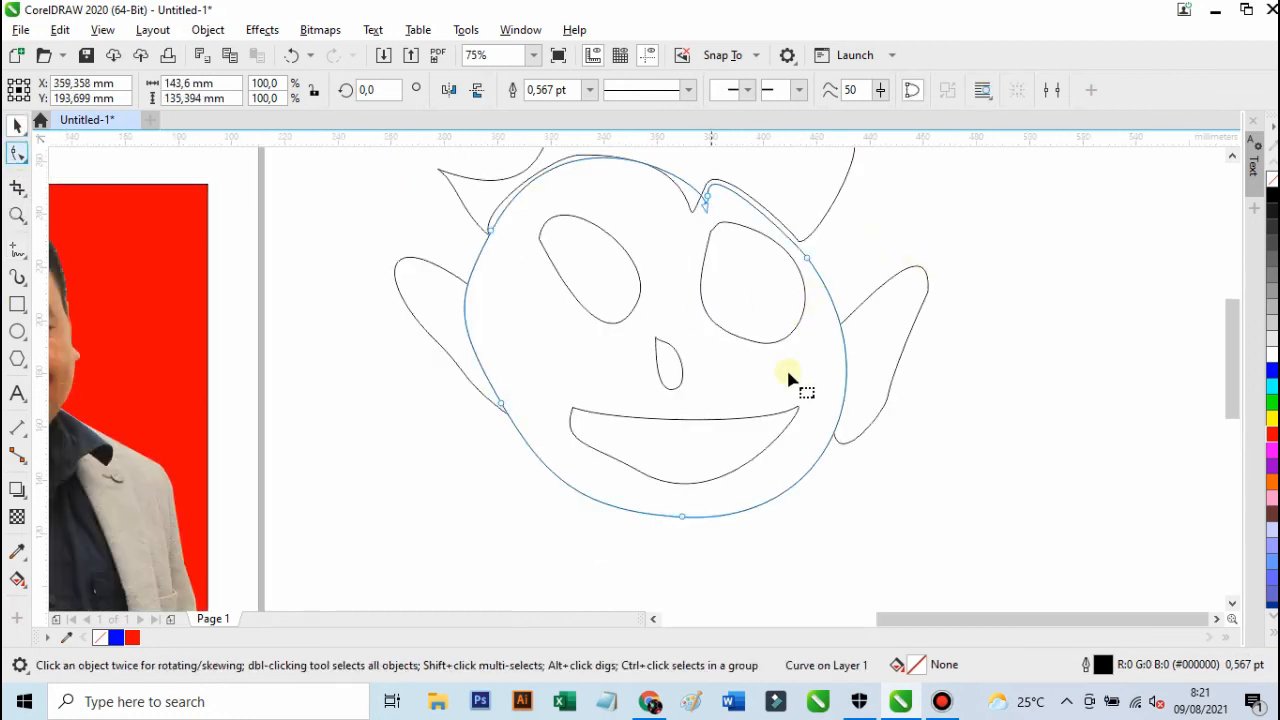
{"action": "left_click", "coordinate": [708, 318]}
{"action": "left_click", "coordinate": [683, 292]}
{"action": "scroll", "coordinate": [578, 335], "scroll_direction": "down", "scroll_amount": 2}
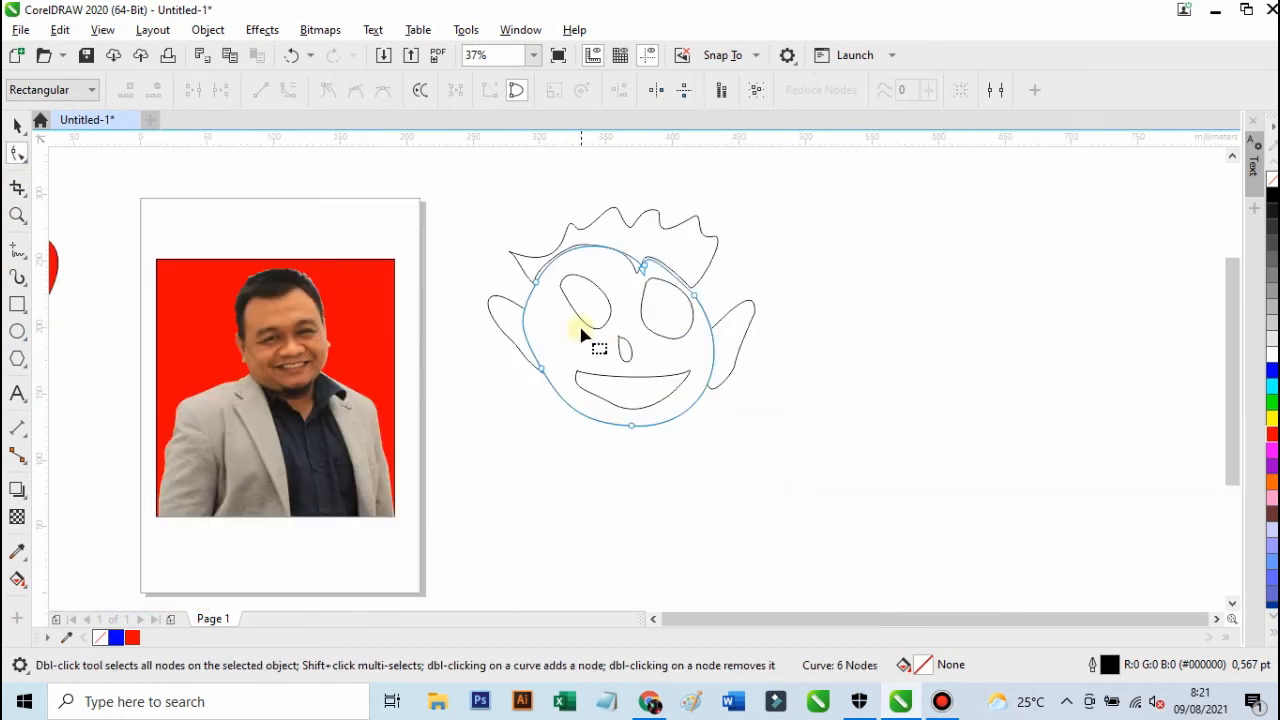
{"action": "left_click", "coordinate": [12, 125]}
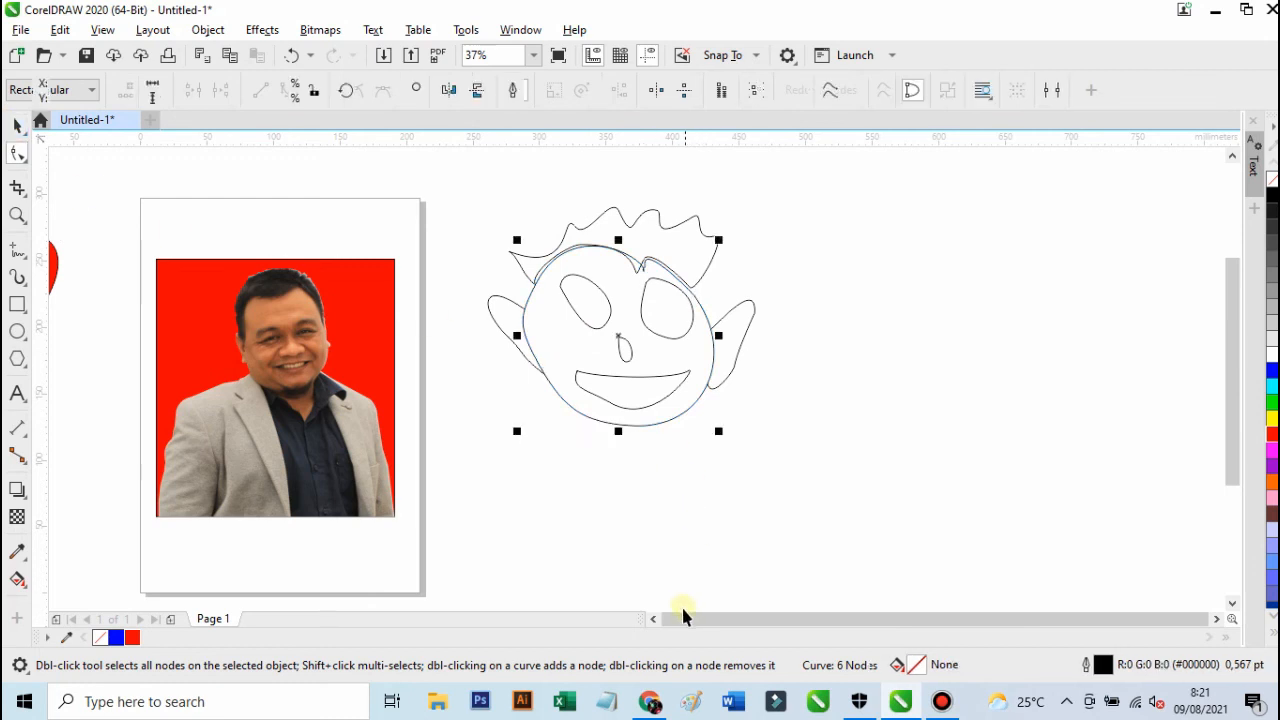
{"action": "left_click", "coordinate": [15, 257]}
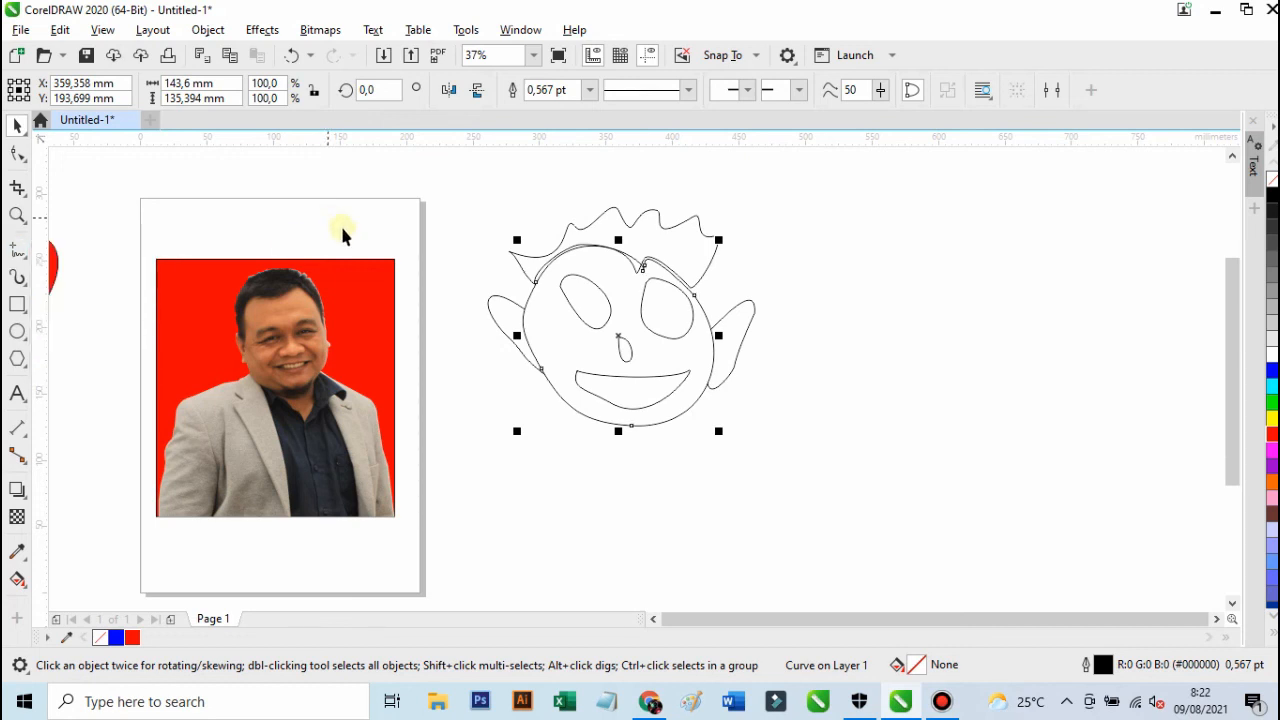
{"action": "scroll", "coordinate": [366, 246], "scroll_direction": "down", "scroll_amount": 2}
{"action": "scroll", "coordinate": [147, 283], "scroll_direction": "up", "scroll_amount": 2}
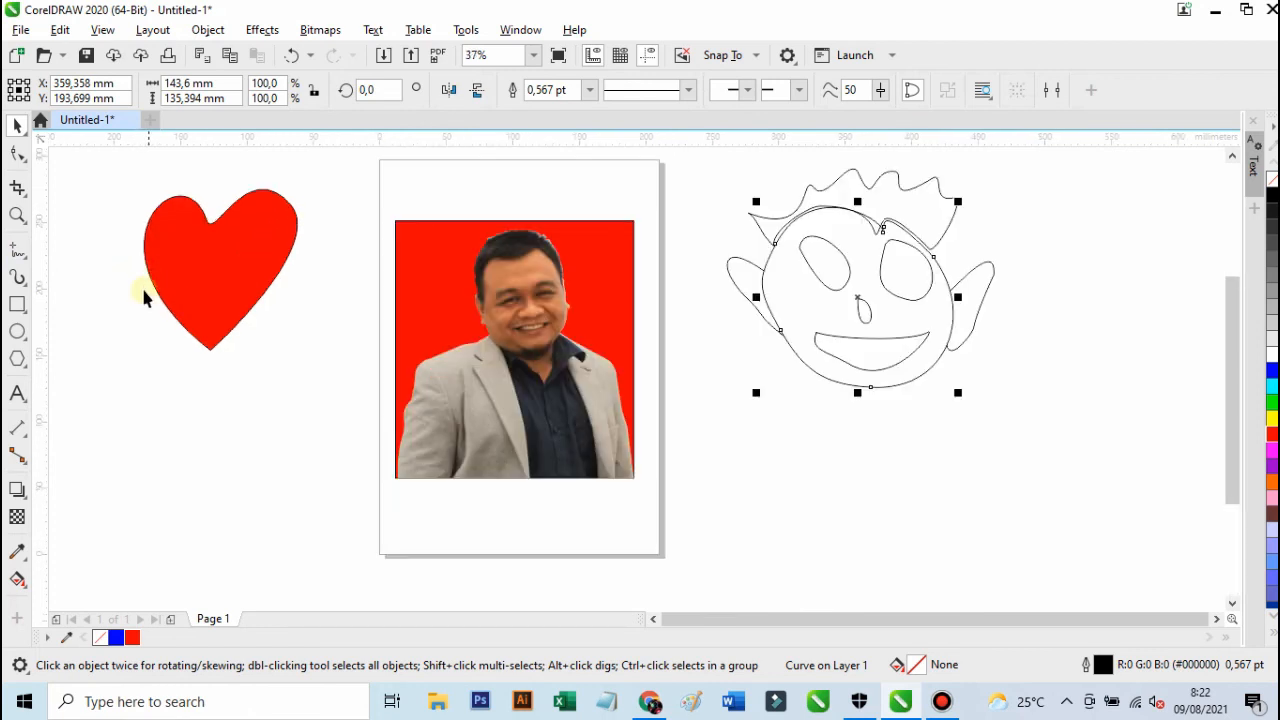